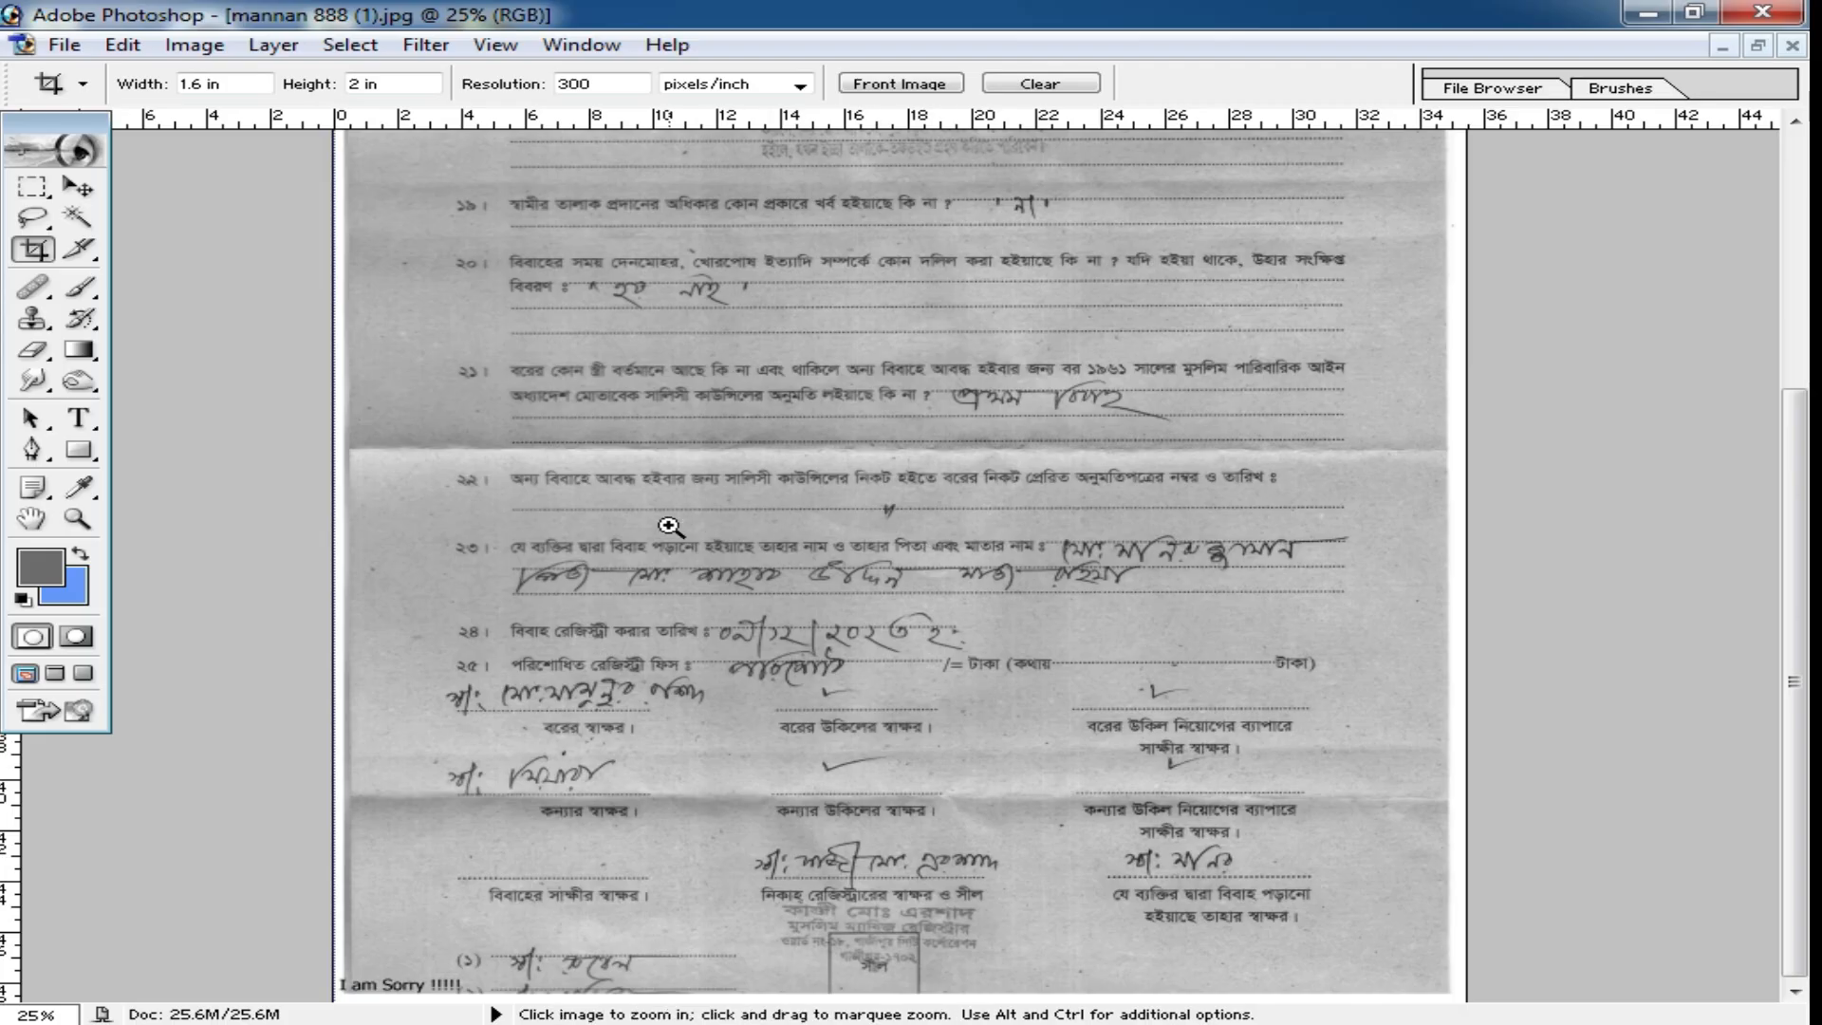
{"action": "left_click", "coordinate": [671, 525], "text": "ctrl"}
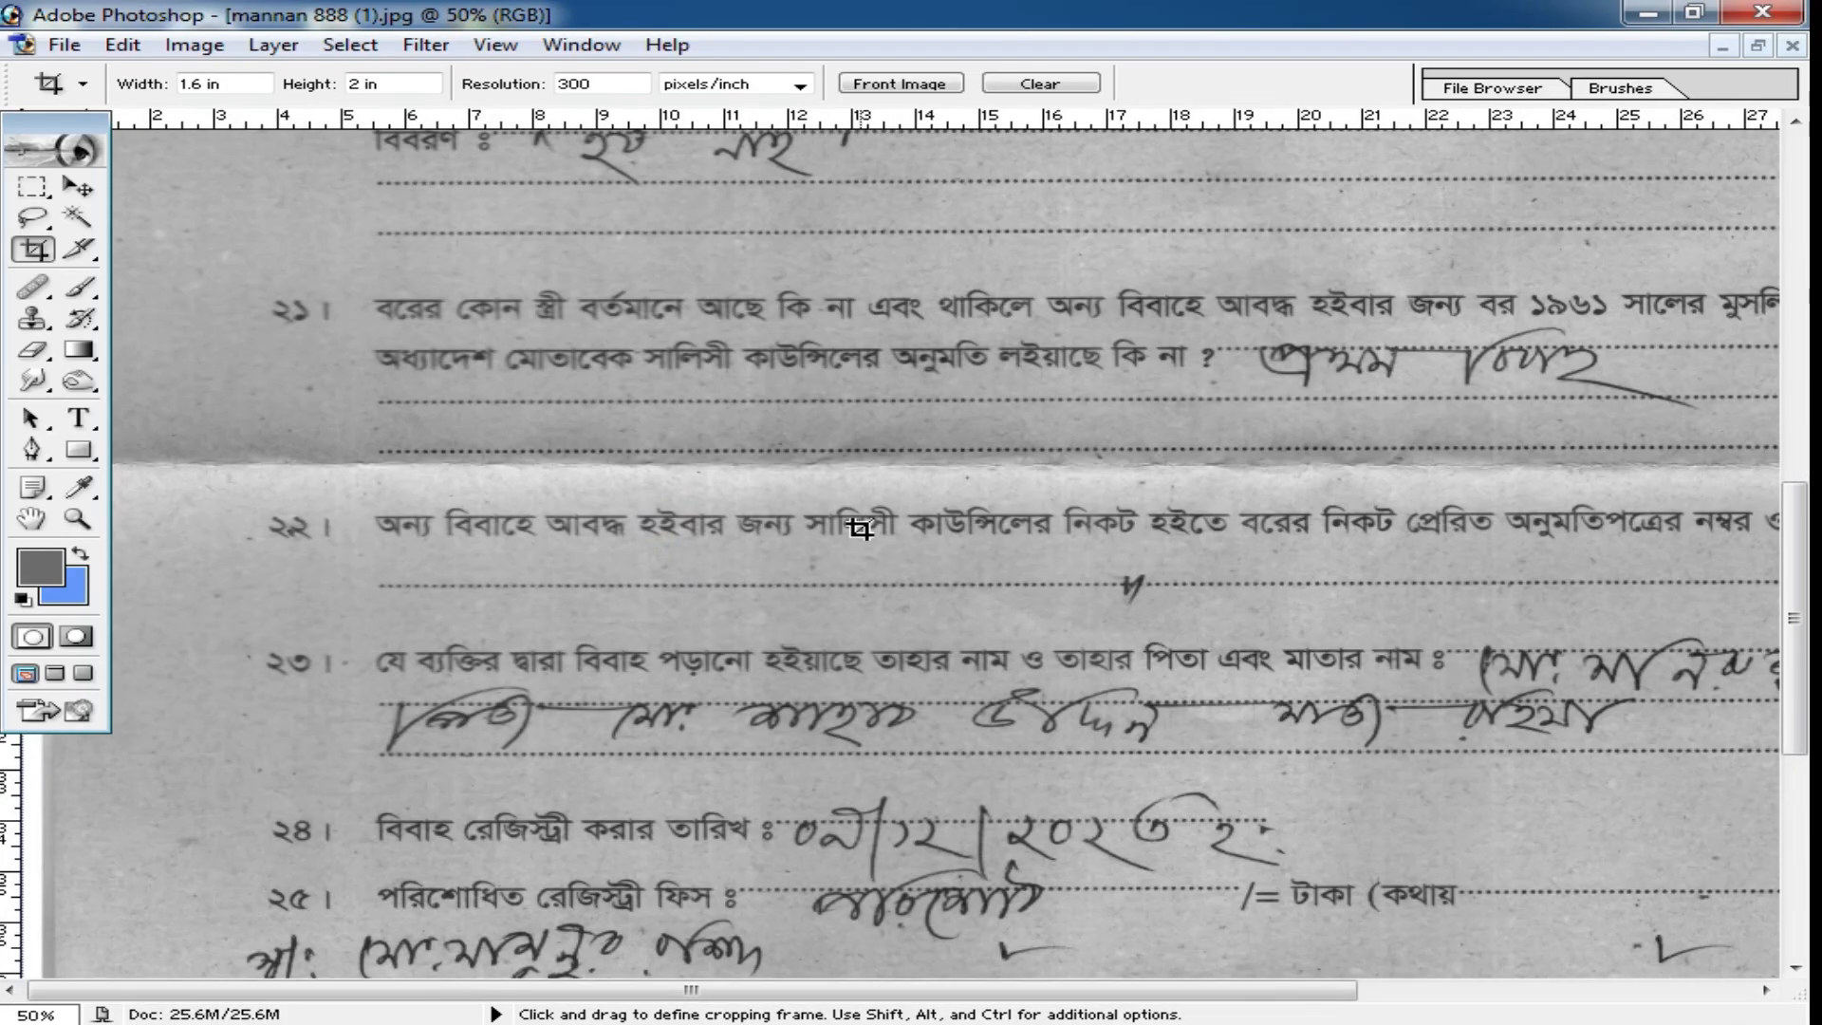
Float the document windows, spread them apart and close Screenshot_1.jpg.
{"action": "left_click", "coordinate": [1052, 539], "text": "ctrl+alt"}
{"action": "left_click", "coordinate": [1057, 547], "text": "ctrl+alt"}
{"action": "left_click", "coordinate": [1759, 45]}
{"action": "left_click_drag", "start_coordinate": [701, 283], "coordinate": [1063, 199]}
{"action": "left_click_drag", "start_coordinate": [1618, 480], "coordinate": [1208, 601]}
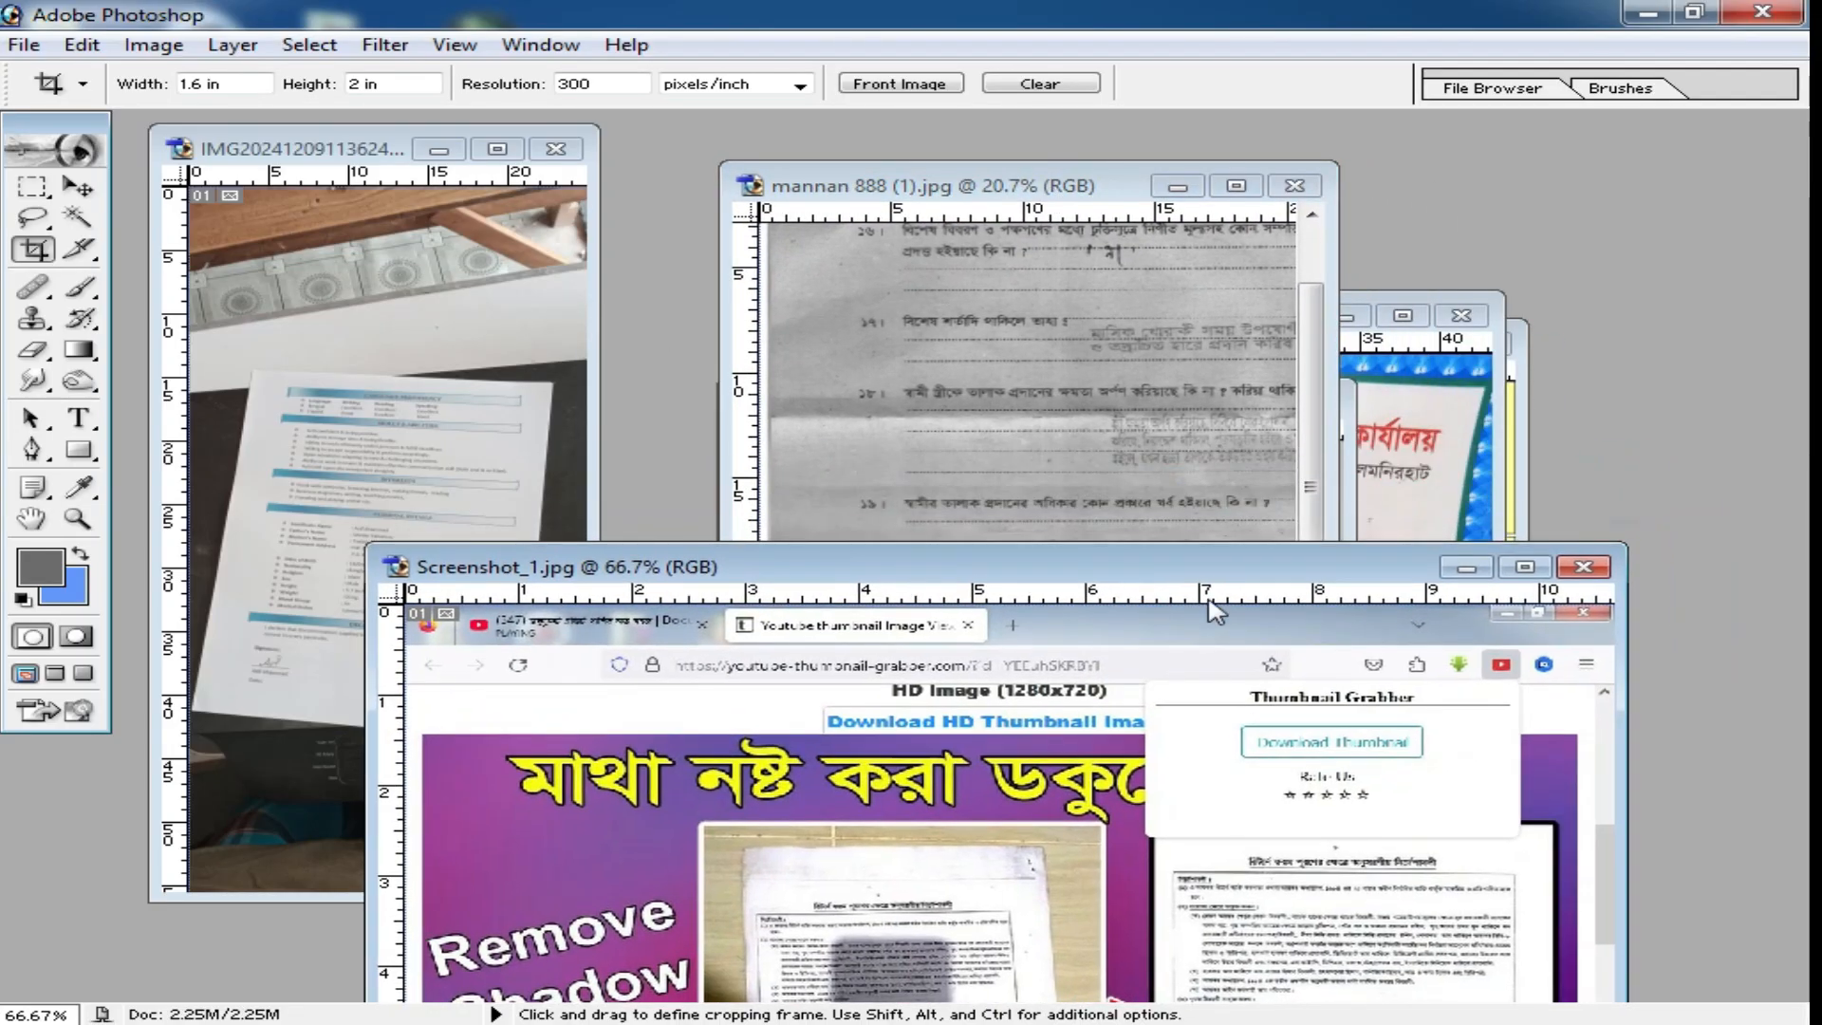
{"action": "left_click", "coordinate": [1583, 567]}
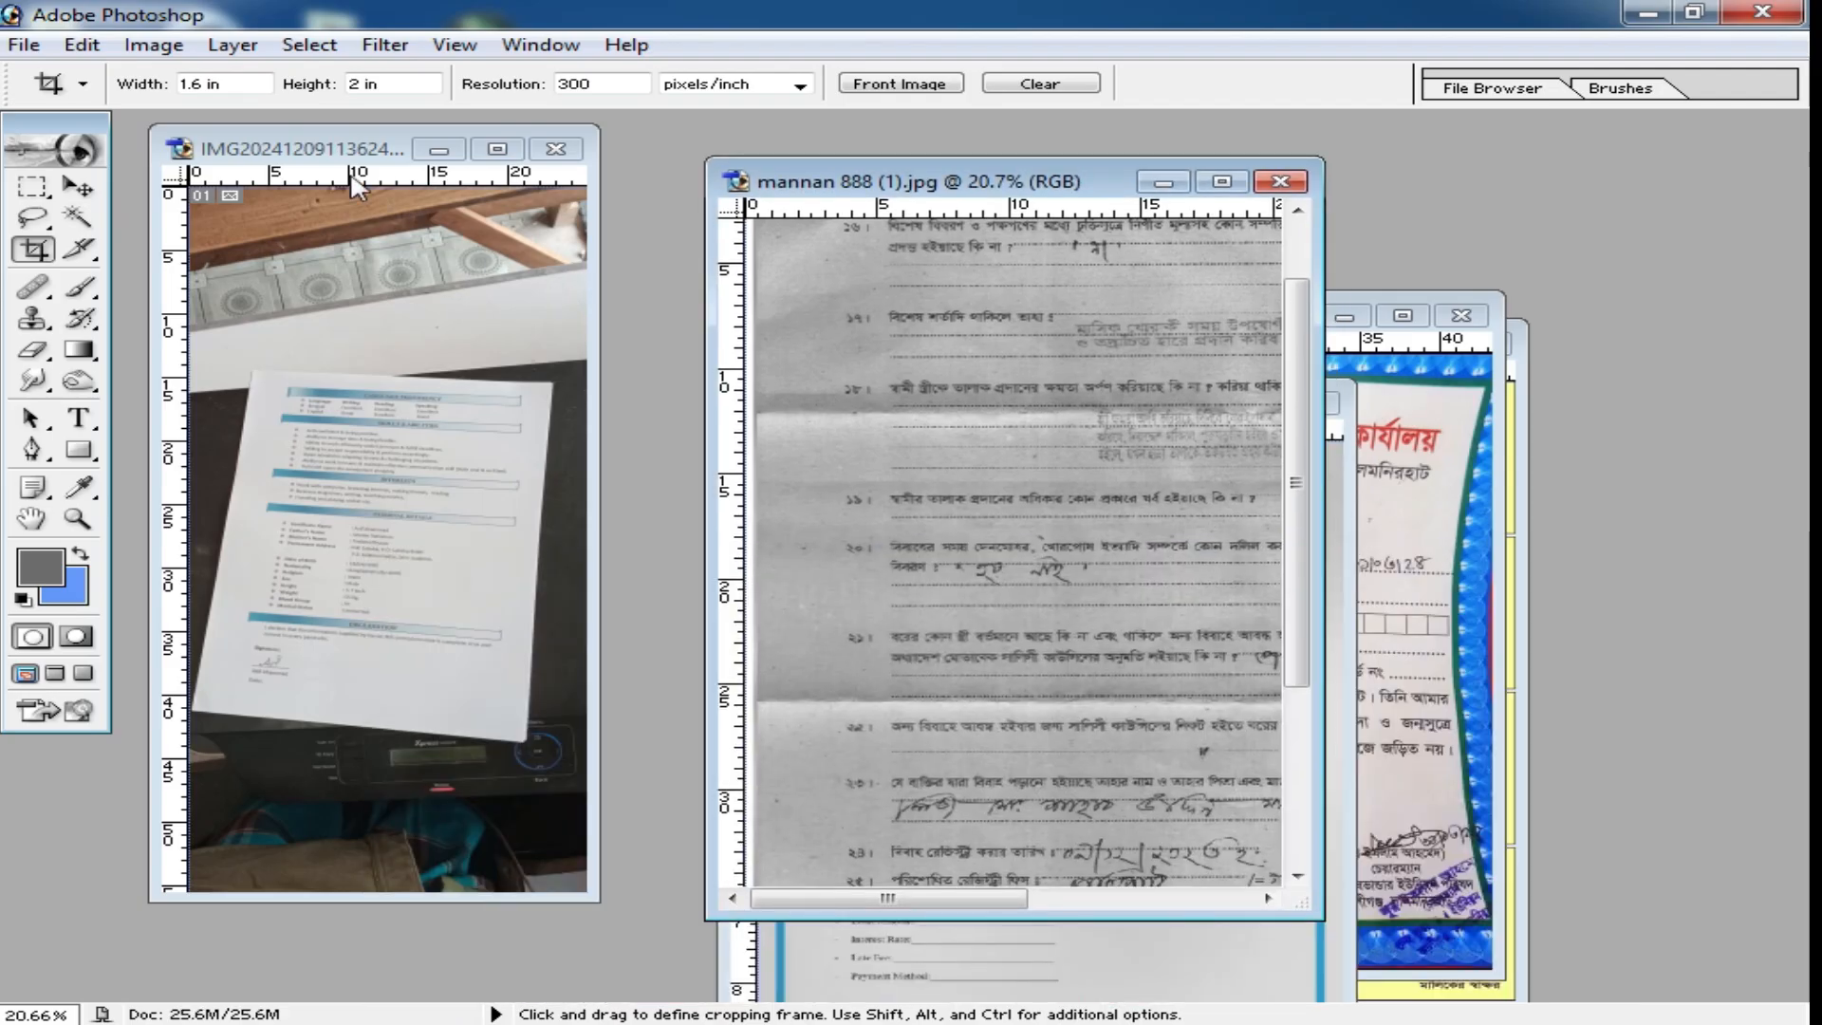
Maximize IMG20241209113624.jpg and draw a crop frame starting at the photographed page's upper-left corner.
{"action": "double_click", "coordinate": [301, 152]}
{"action": "key", "text": "ctrl+0"}
{"action": "left_click", "coordinate": [824, 651], "text": "ctrl"}
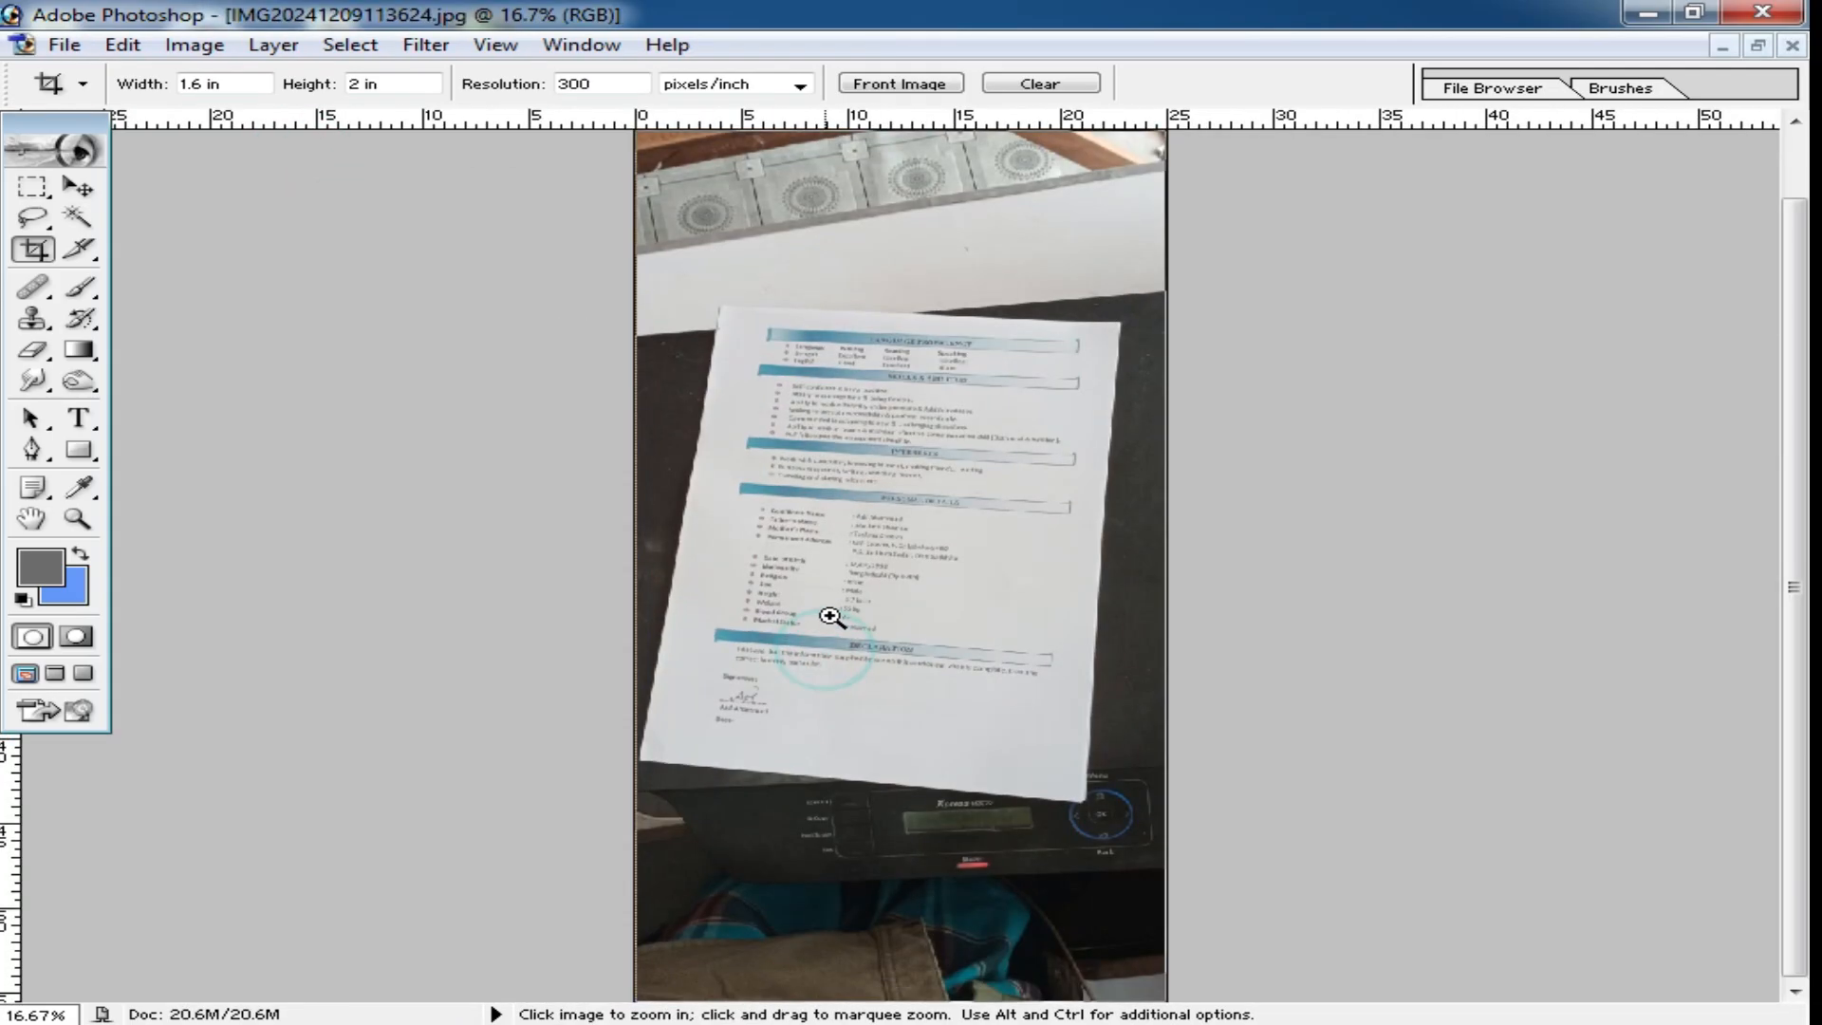
{"action": "left_click", "coordinate": [824, 649], "text": "ctrl"}
{"action": "scroll", "coordinate": [955, 502], "scroll_direction": "up", "scroll_amount": 1}
{"action": "left_click", "coordinate": [916, 418], "text": "ctrl"}
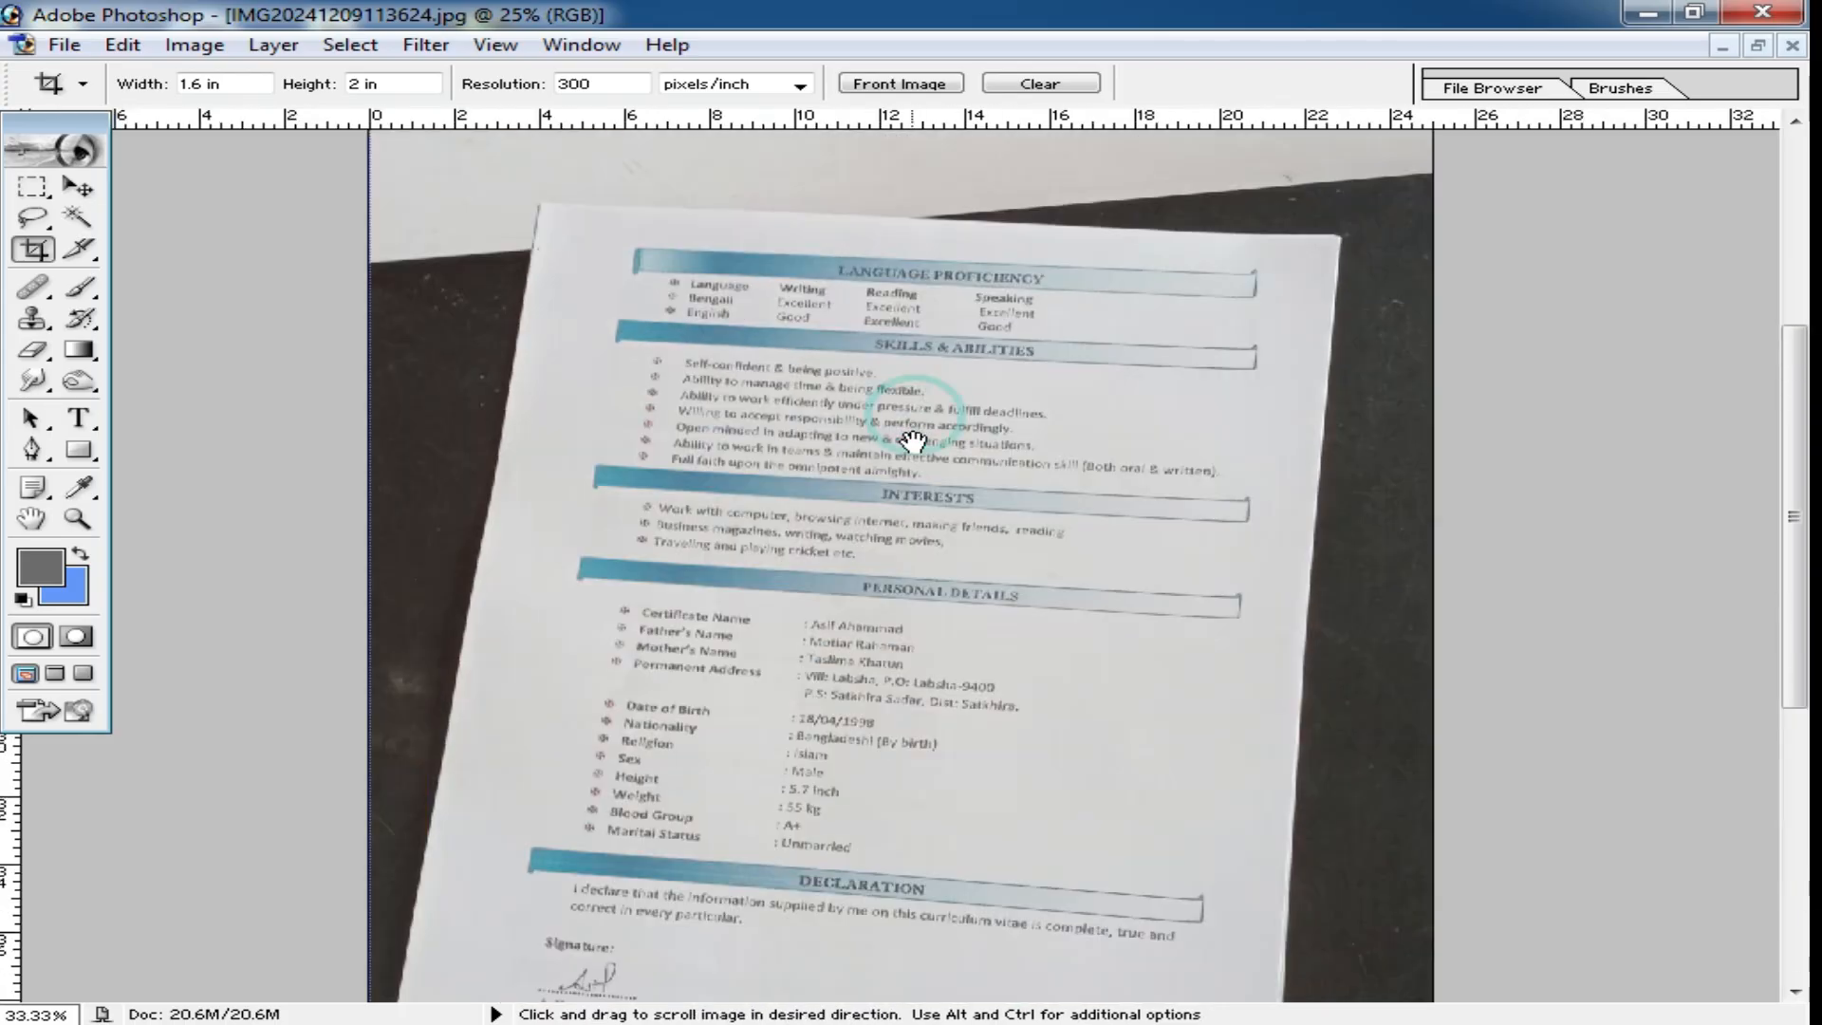
{"action": "left_click", "coordinate": [986, 539], "text": "alt"}
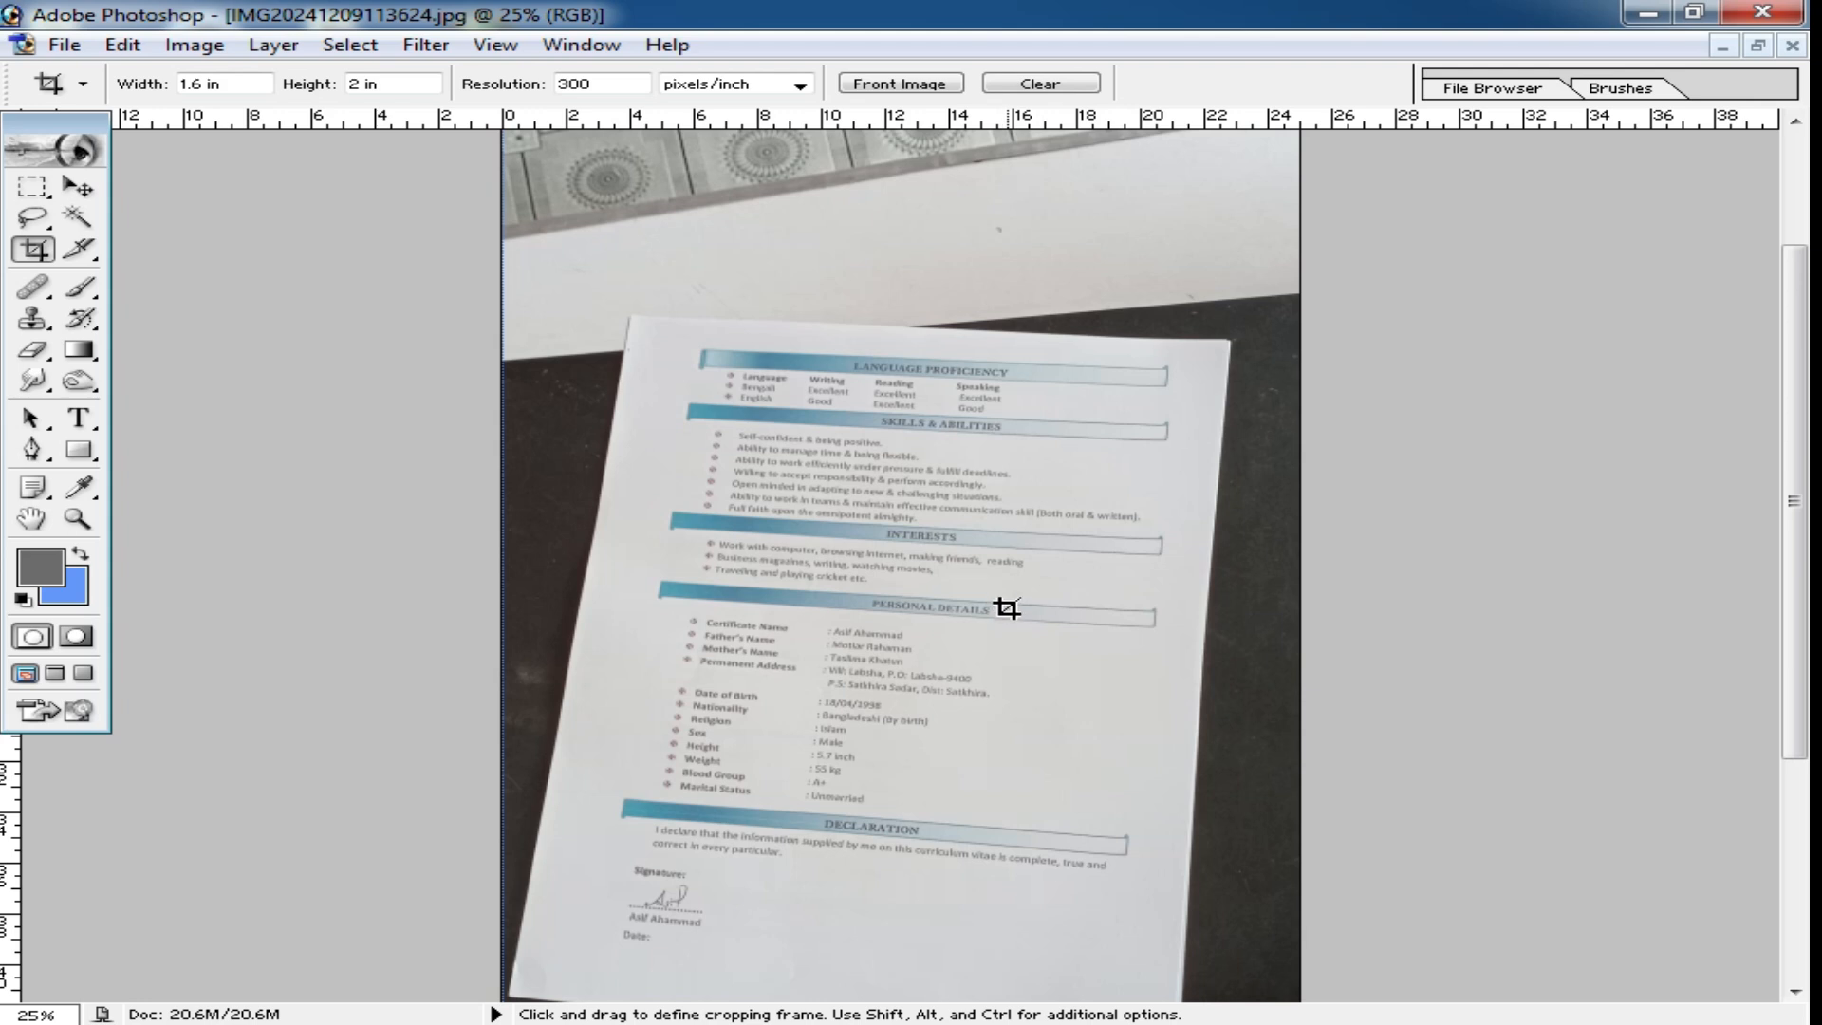
{"action": "scroll", "coordinate": [1007, 608], "scroll_direction": "down", "scroll_amount": 3}
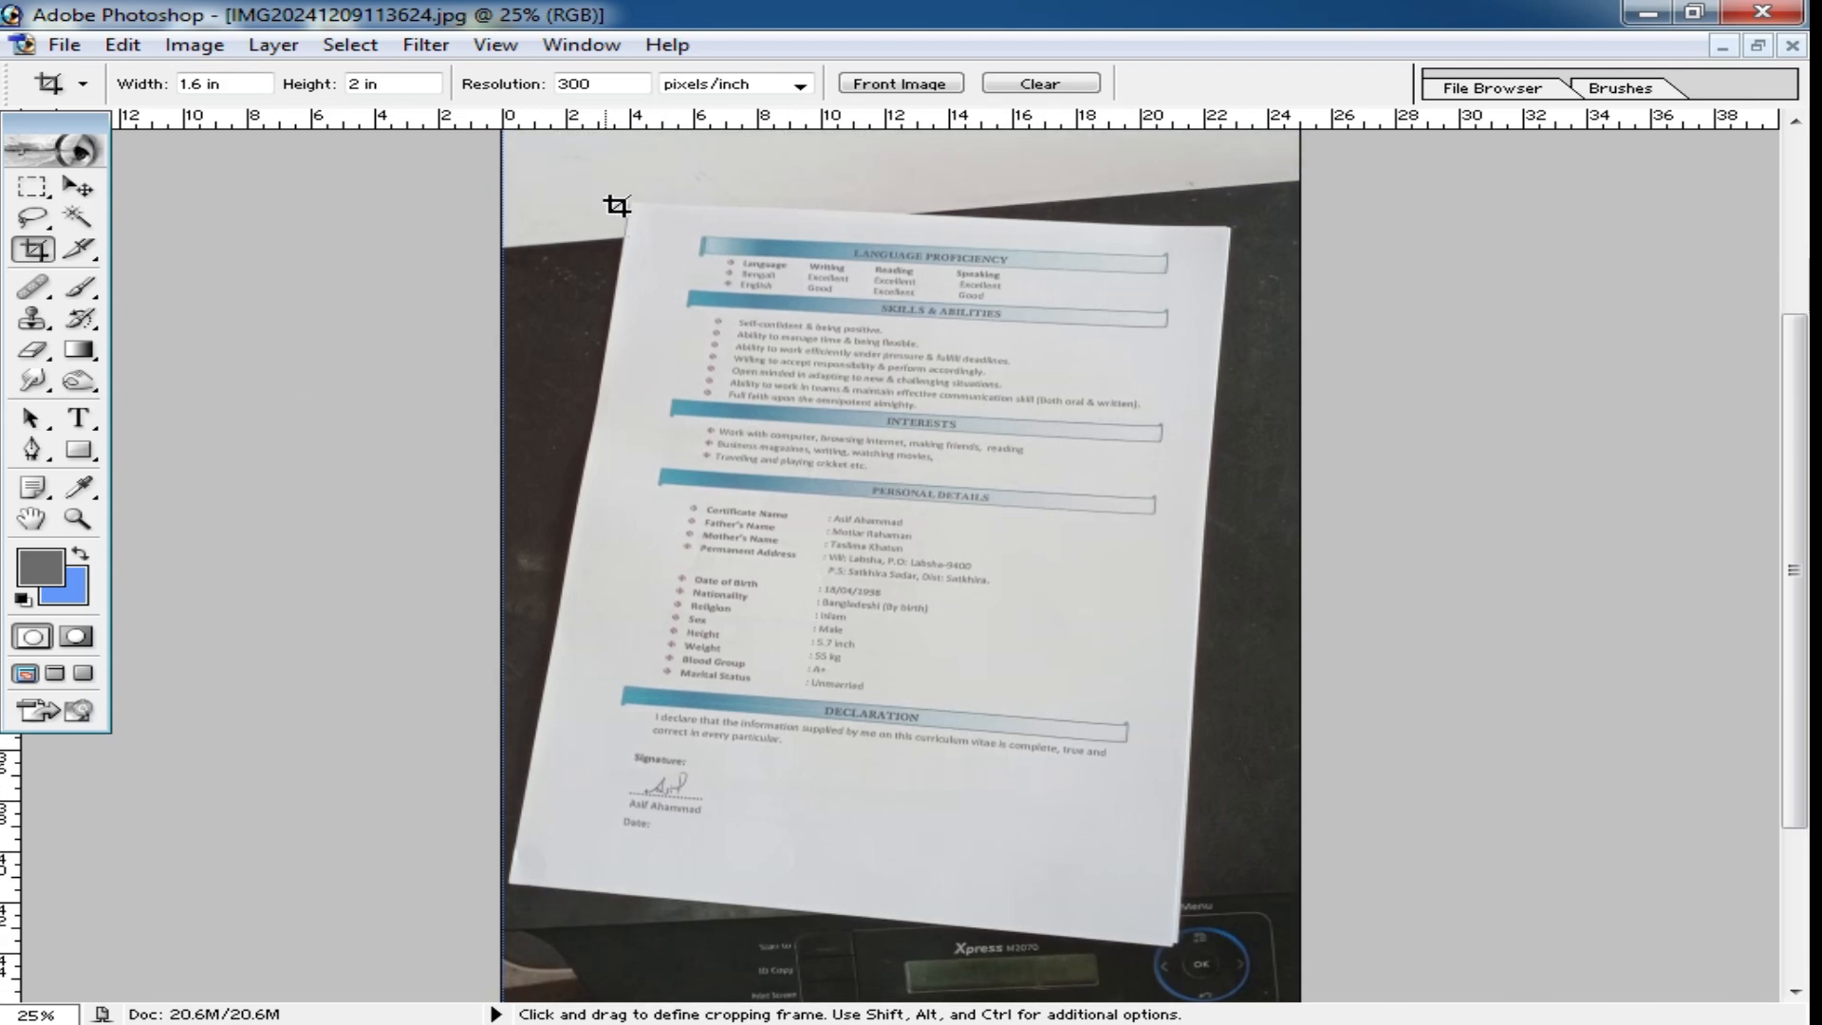
{"action": "left_click_drag", "start_coordinate": [984, 575], "coordinate": [1074, 661]}
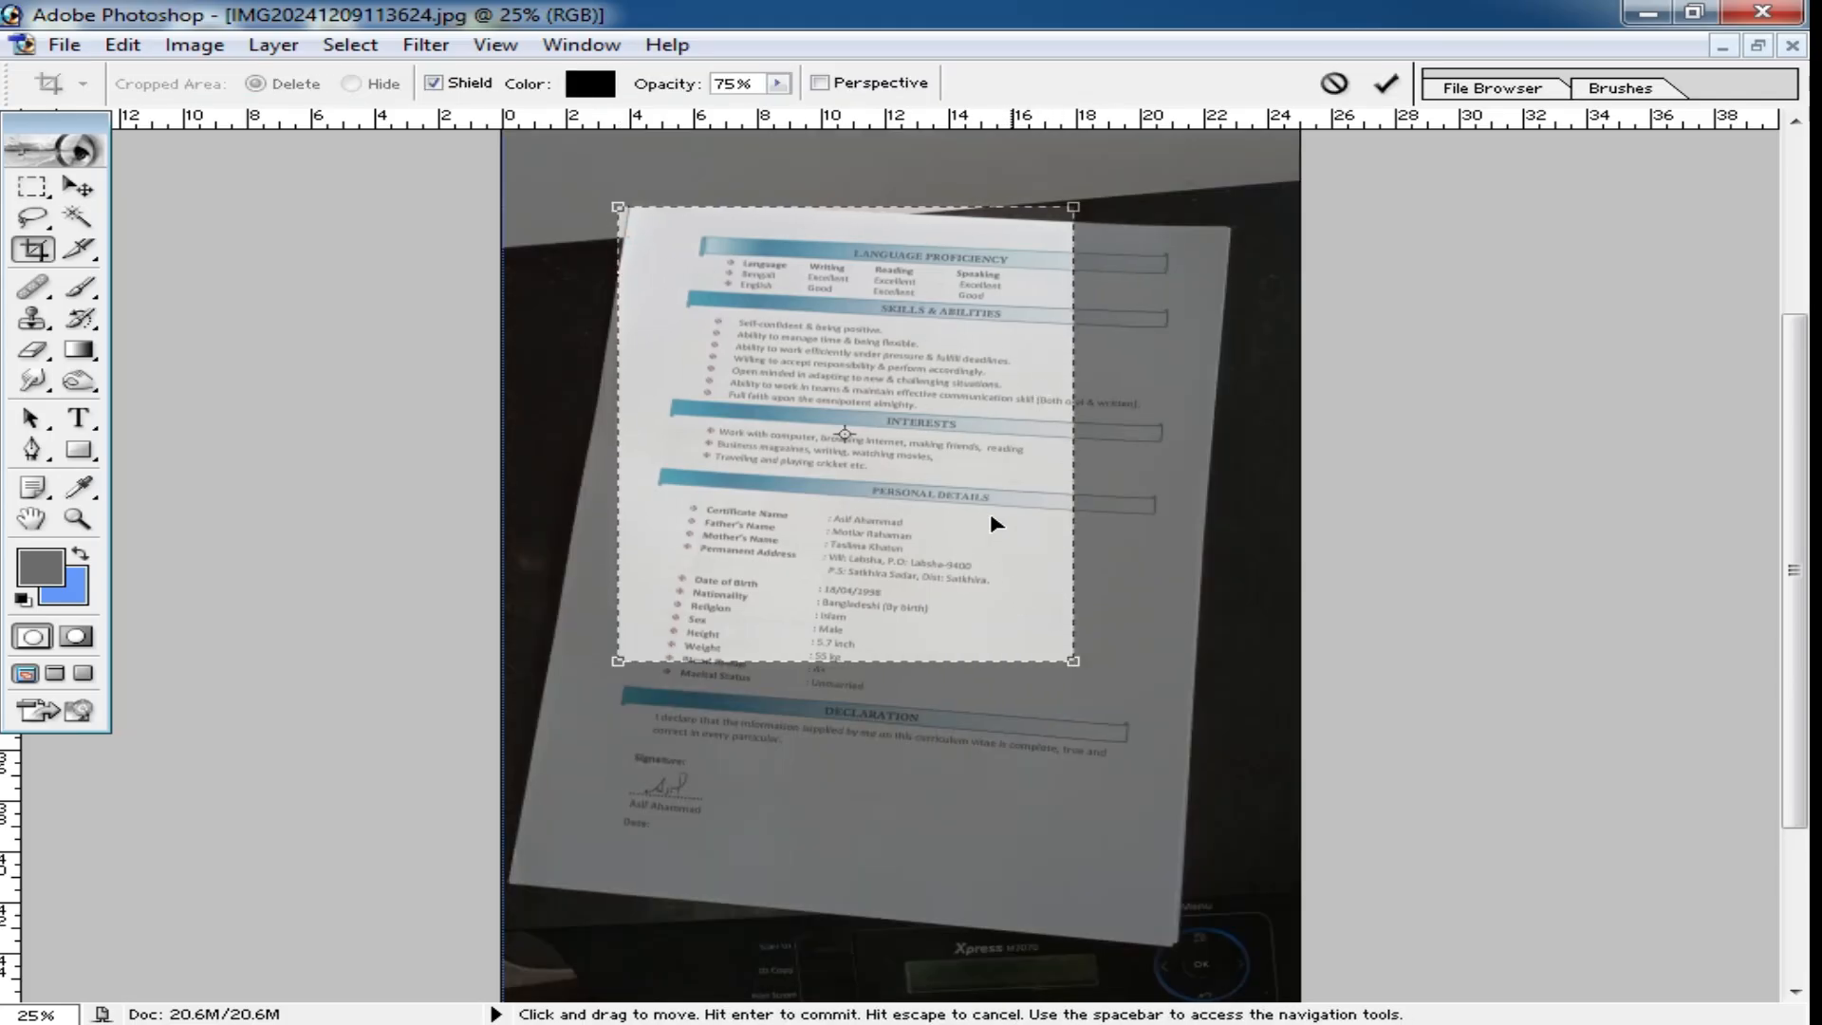
Enable the perspective option, fit the crop frame's four corners to the tilted page, and apply the crop.
{"action": "left_click", "coordinate": [835, 83]}
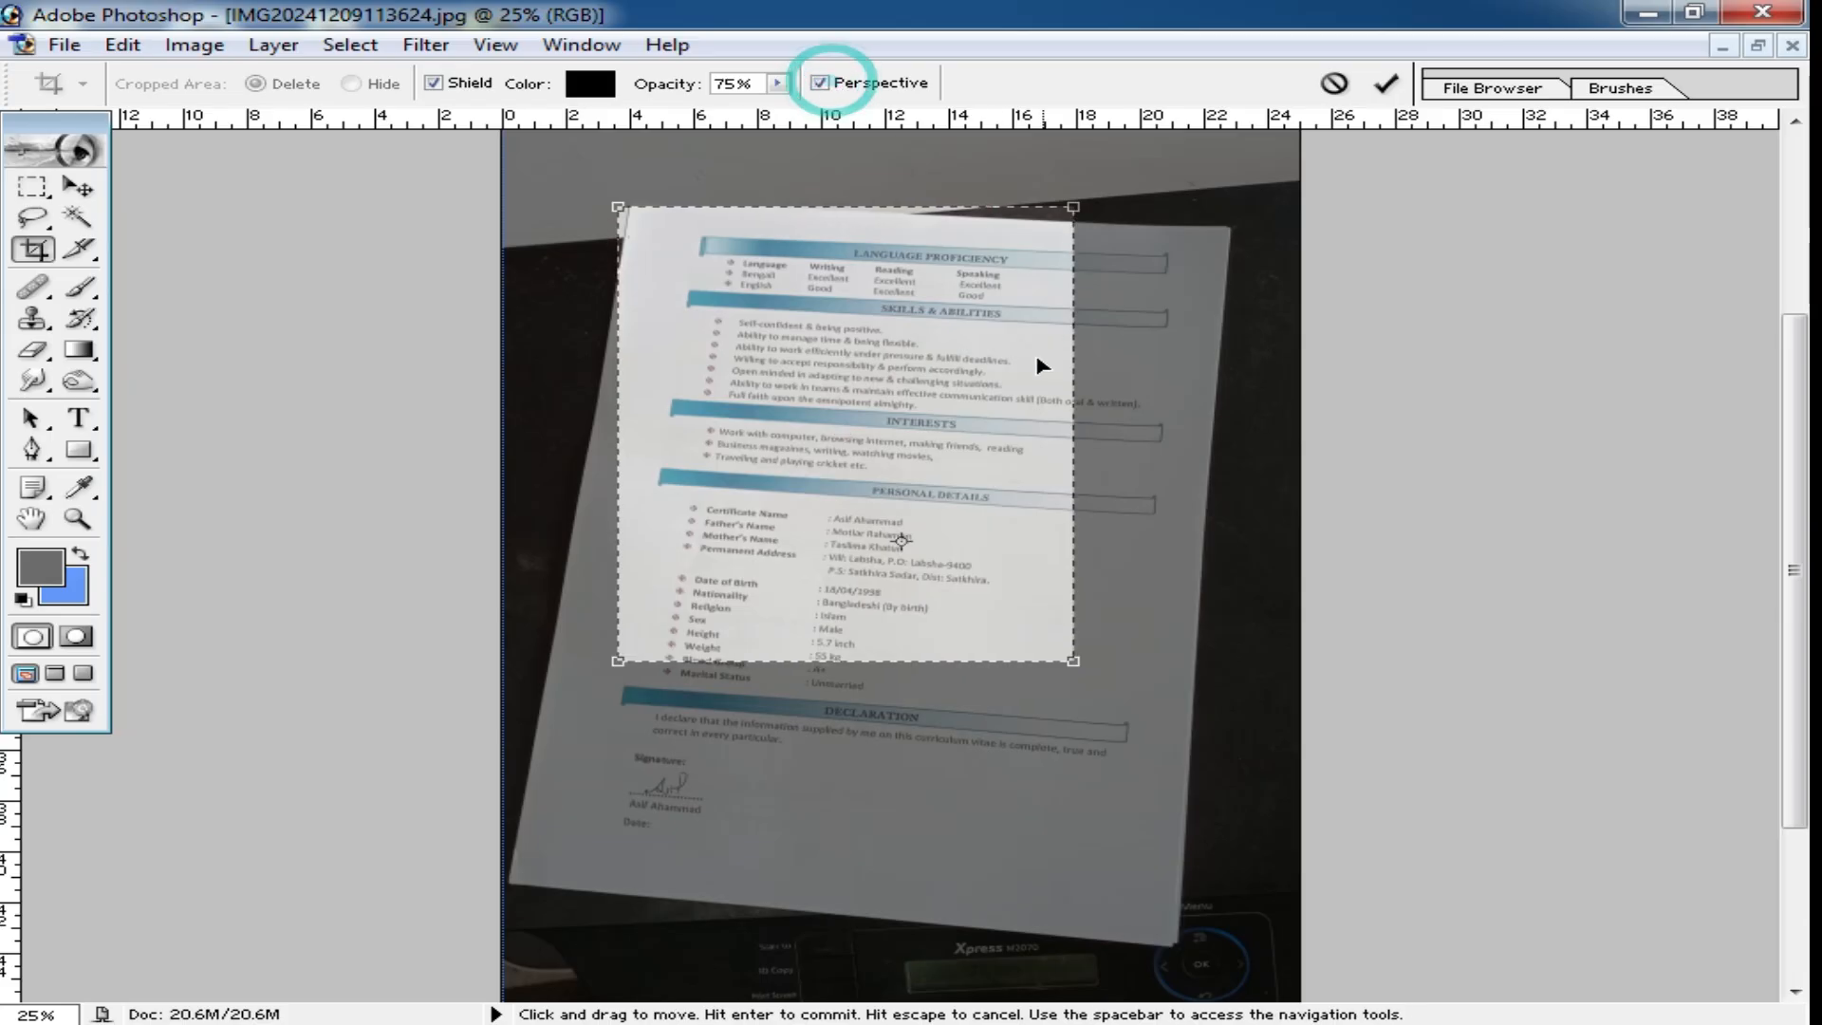
{"action": "left_click_drag", "start_coordinate": [1073, 207], "coordinate": [1227, 238]}
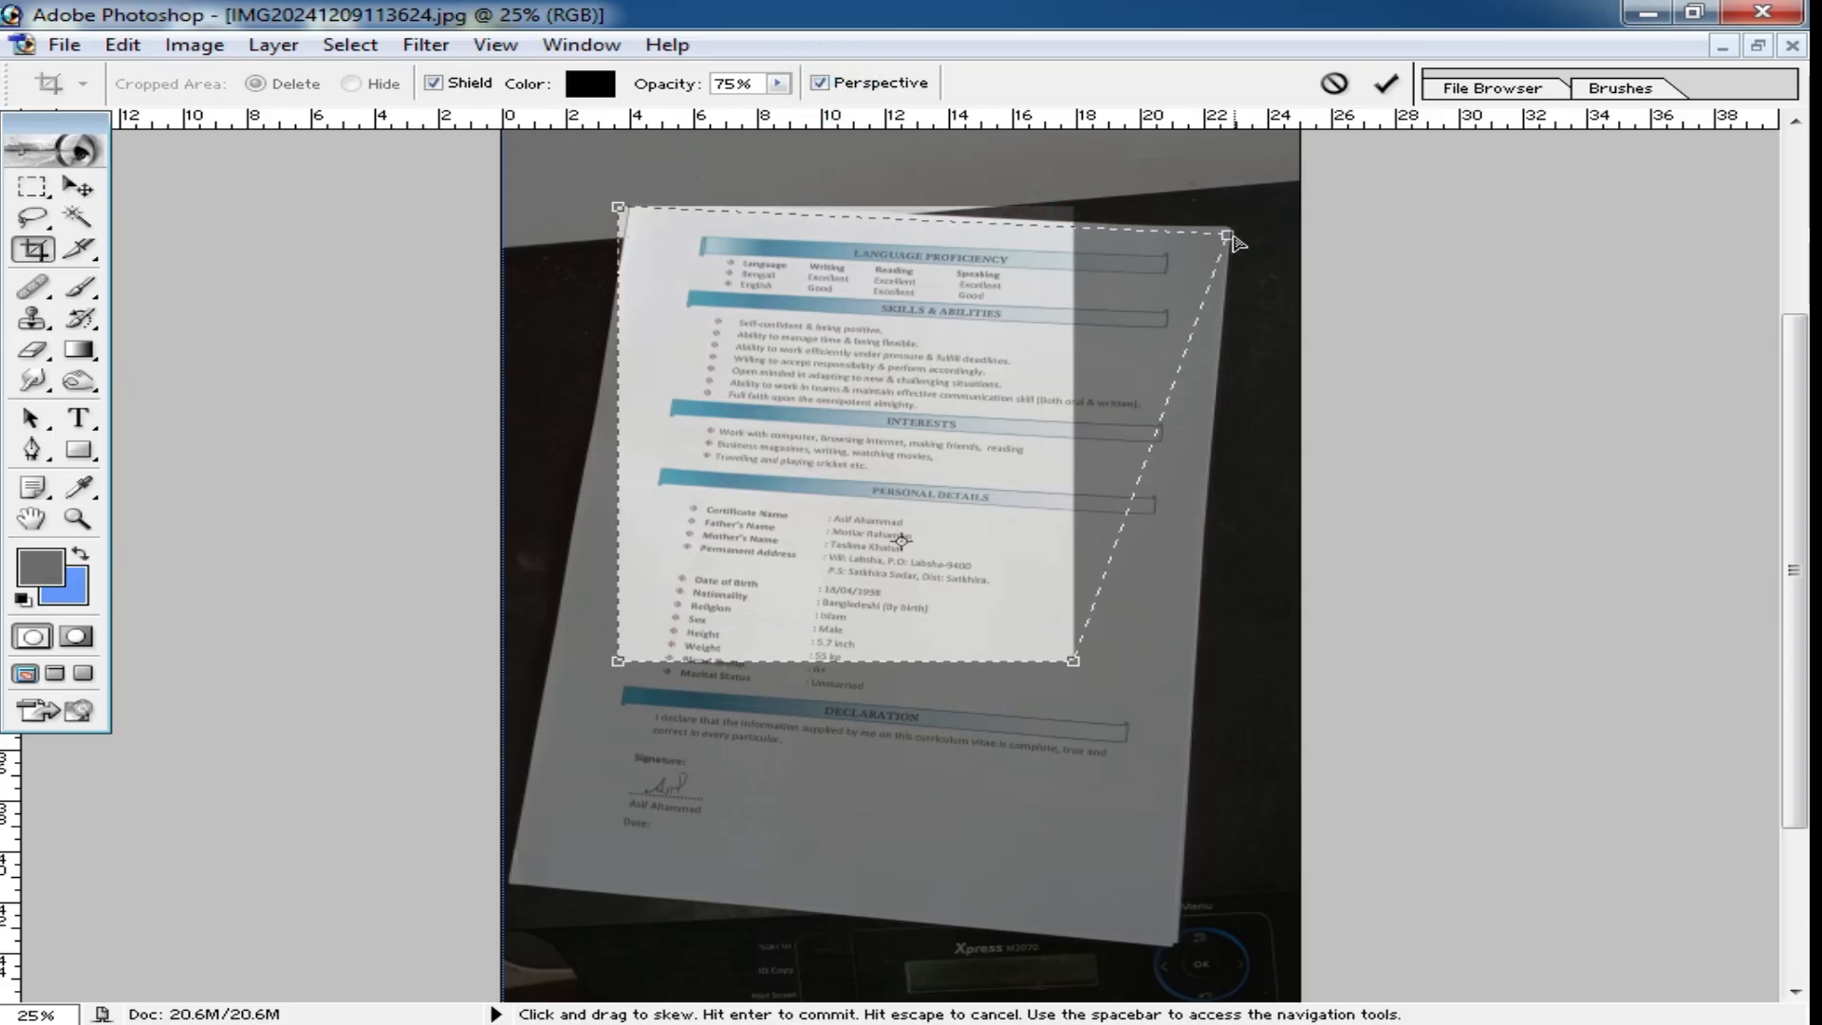
{"action": "left_click_drag", "start_coordinate": [626, 213], "coordinate": [659, 218]}
{"action": "left_click_drag", "start_coordinate": [1075, 663], "coordinate": [1176, 941]}
{"action": "left_click_drag", "start_coordinate": [624, 676], "coordinate": [541, 877]}
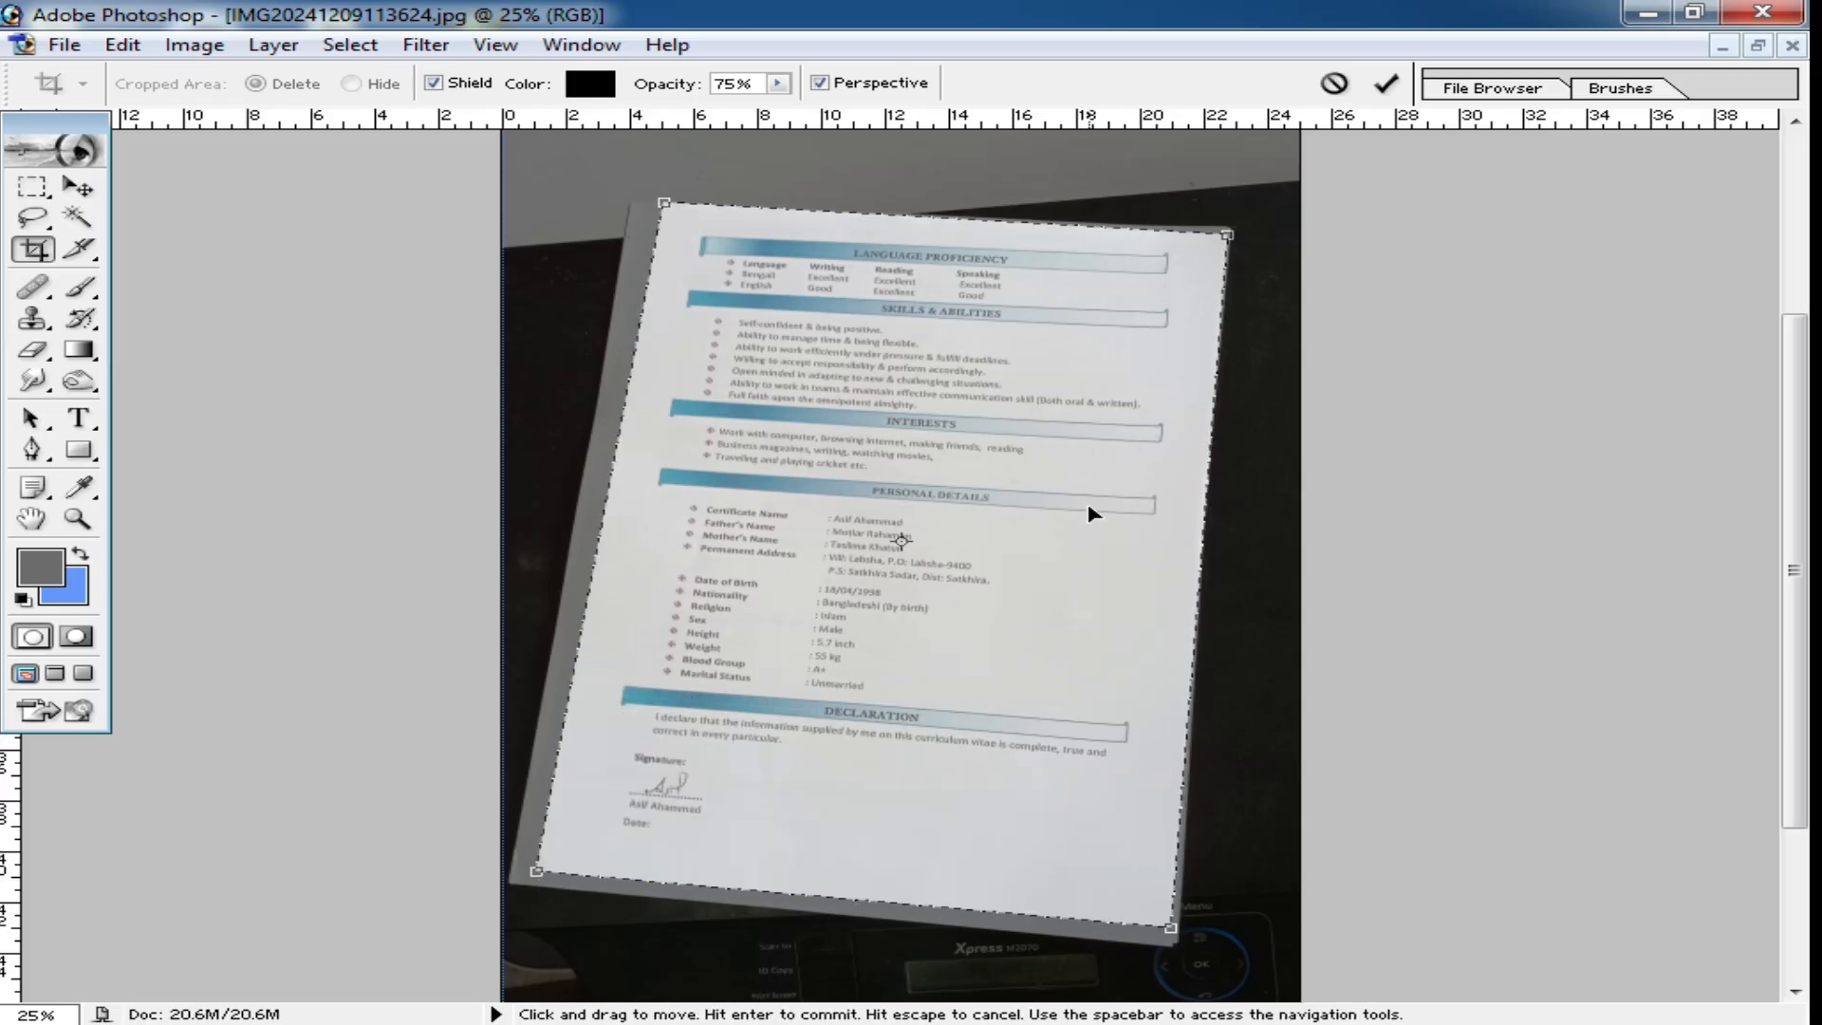
{"action": "key", "text": "Return"}
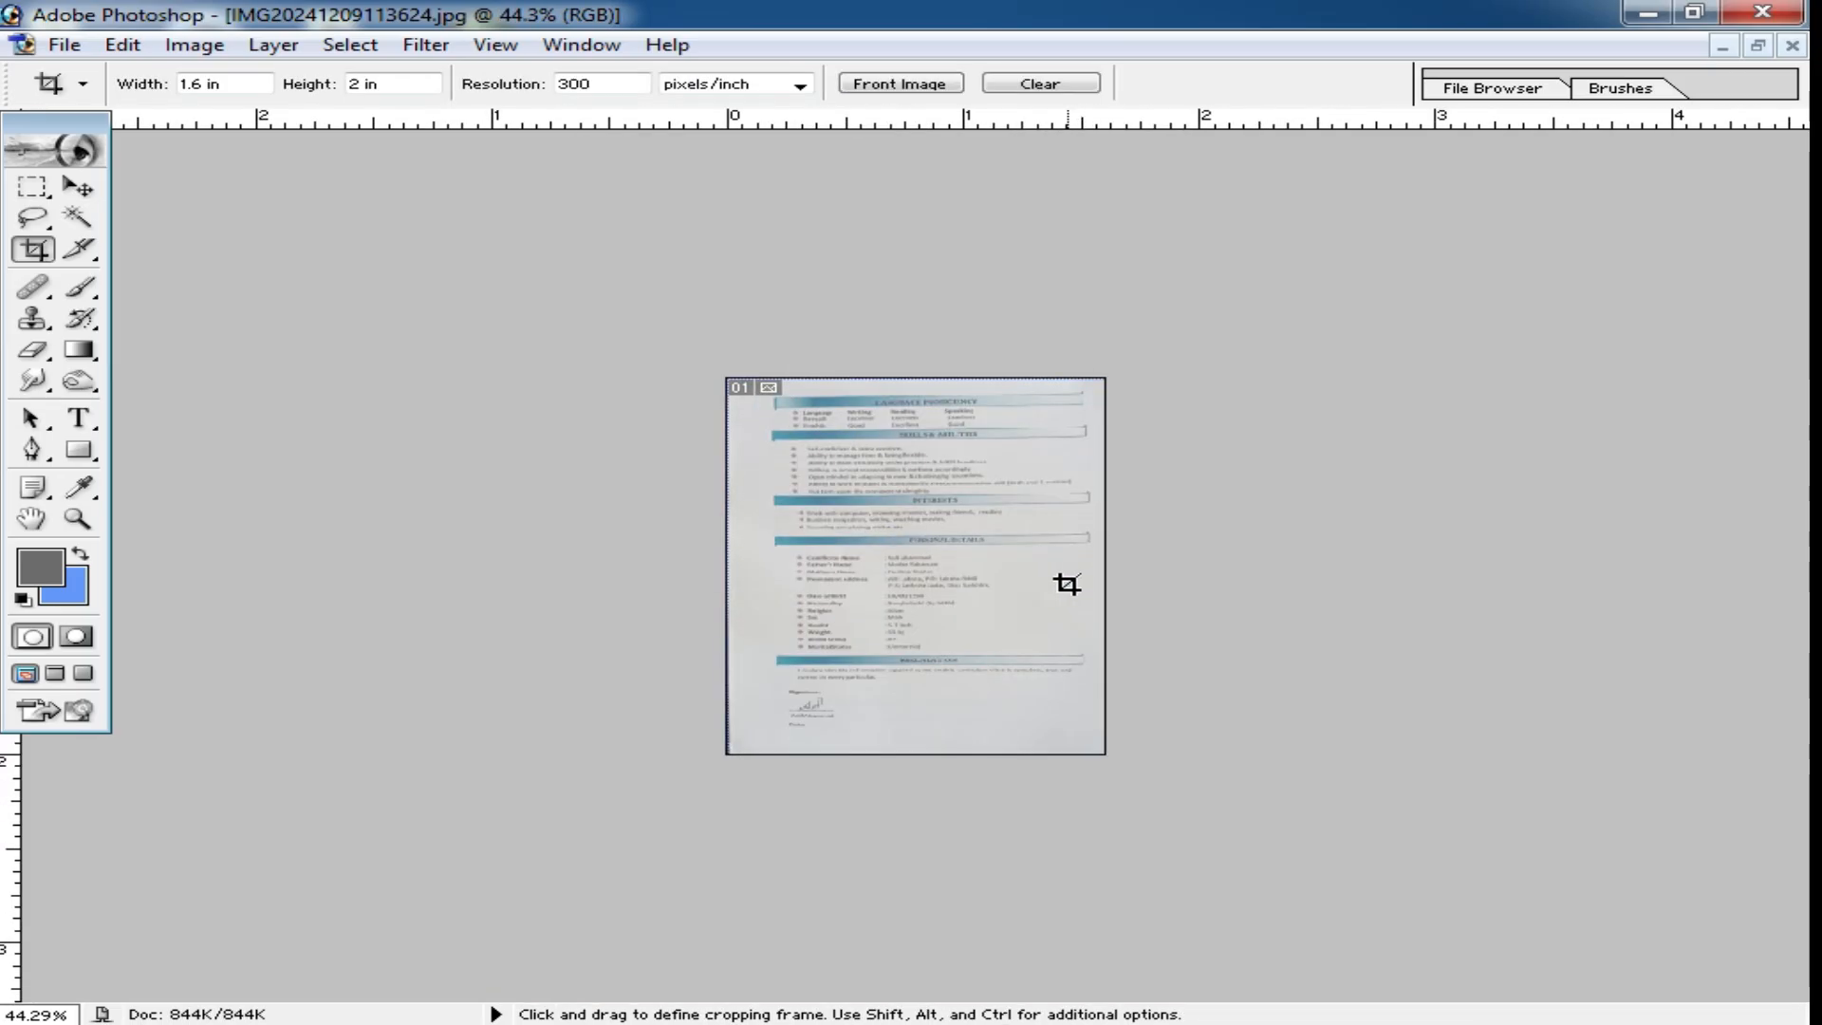
Examine the cropped page's straightness and text sharpness at enlarged and full-page view.
{"action": "key", "text": "ctrl+0"}
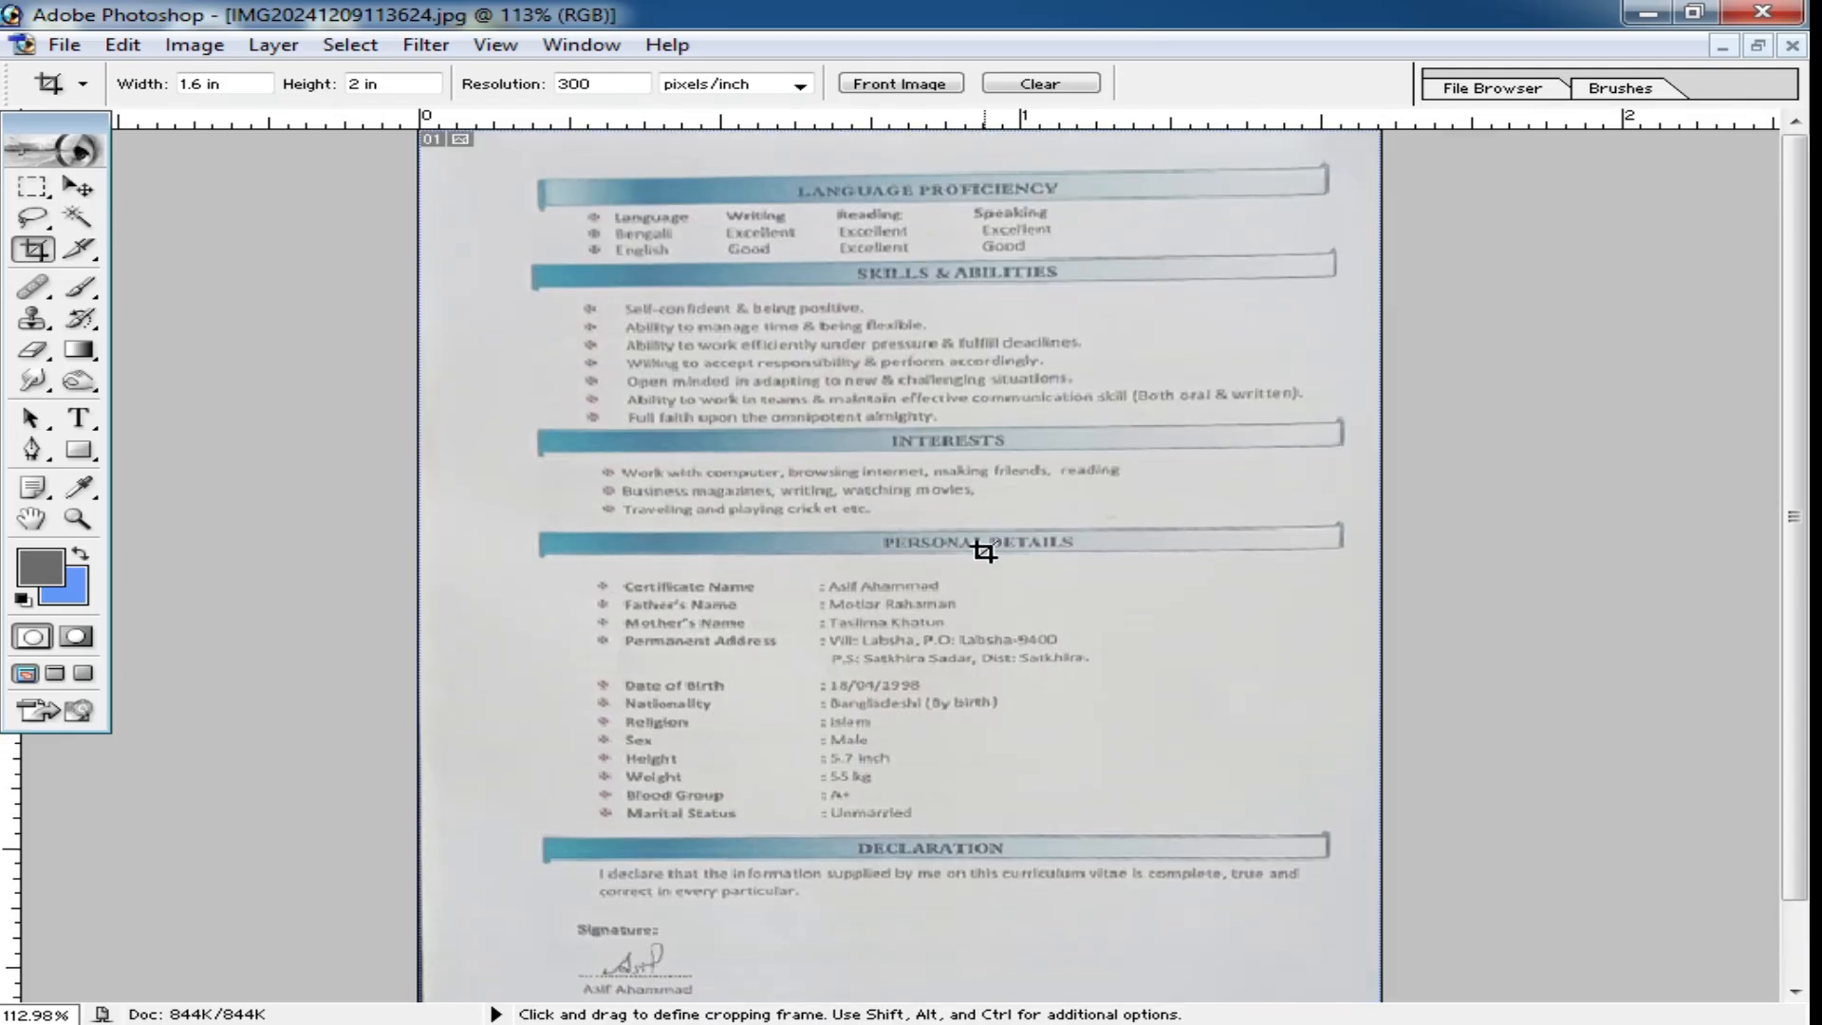
{"action": "left_click", "coordinate": [983, 552], "text": "alt"}
{"action": "scroll", "coordinate": [1091, 409], "scroll_direction": "up", "scroll_amount": 1}
{"action": "left_click", "coordinate": [1007, 408], "text": "ctrl"}
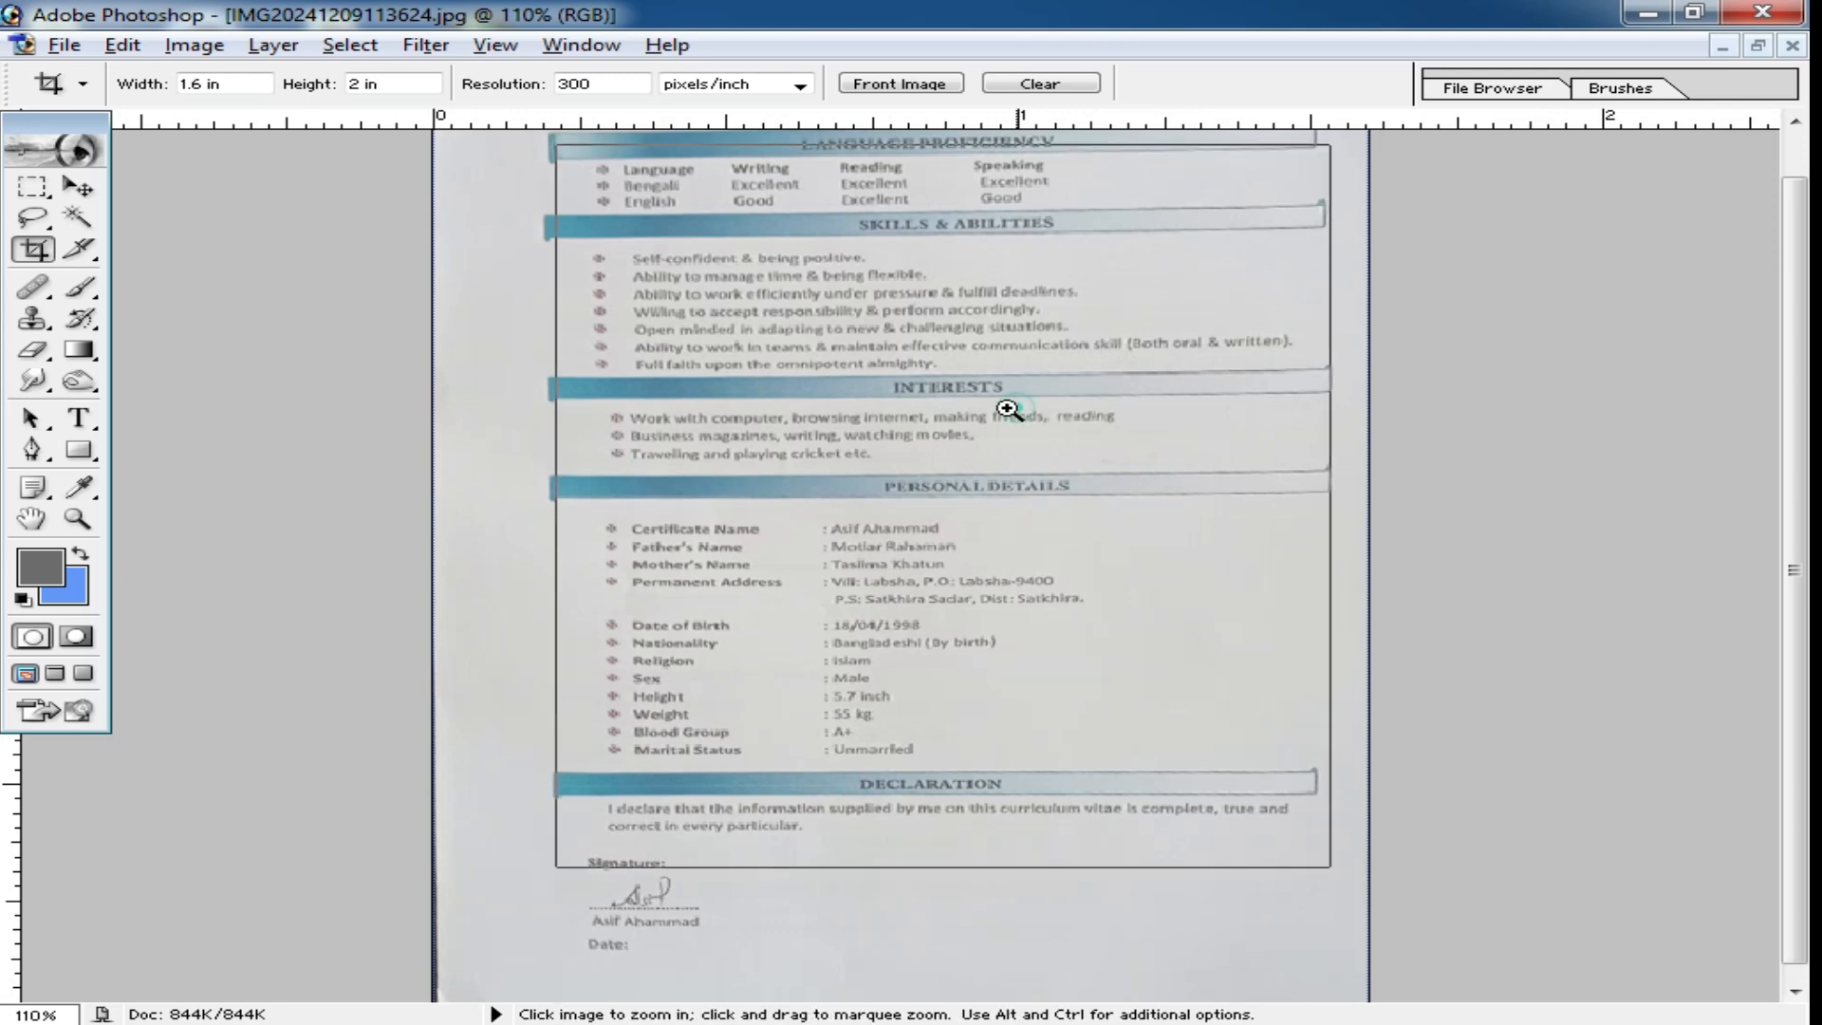
{"action": "left_click", "coordinate": [1009, 409], "text": "ctrl"}
{"action": "left_click", "coordinate": [1630, 209], "text": "alt"}
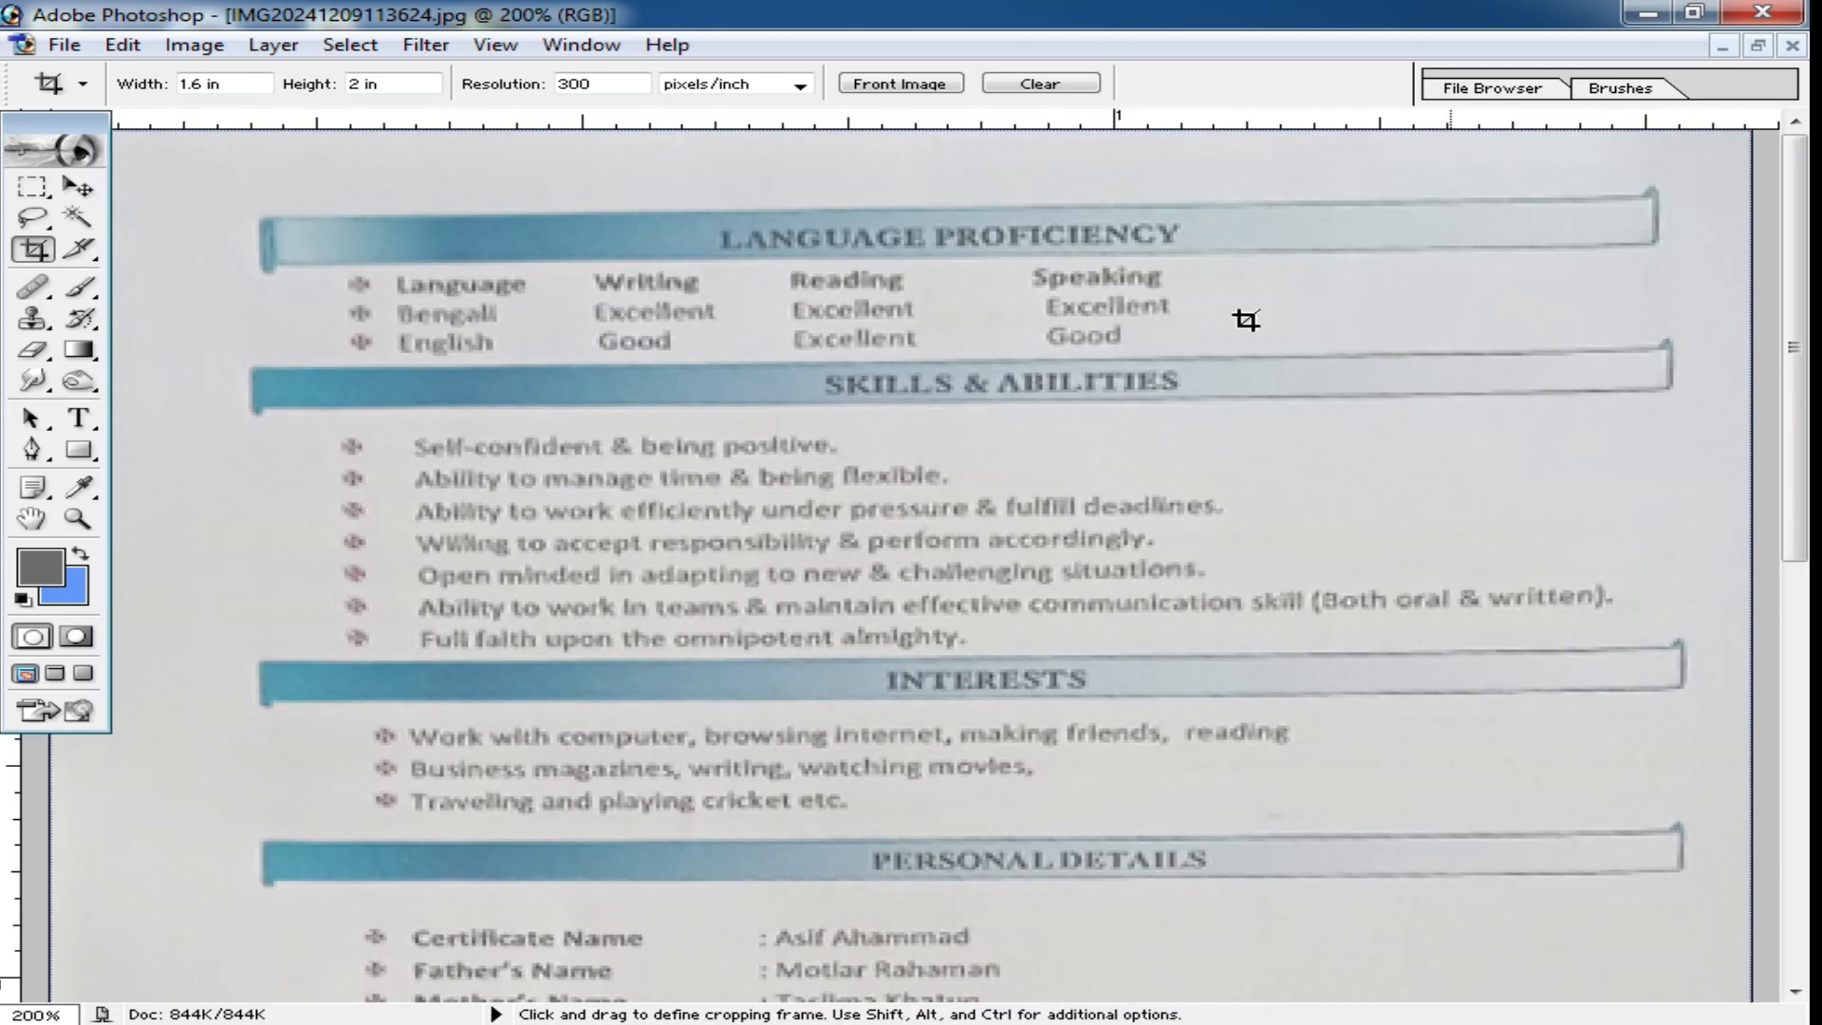
{"action": "left_click", "coordinate": [960, 437], "text": "alt"}
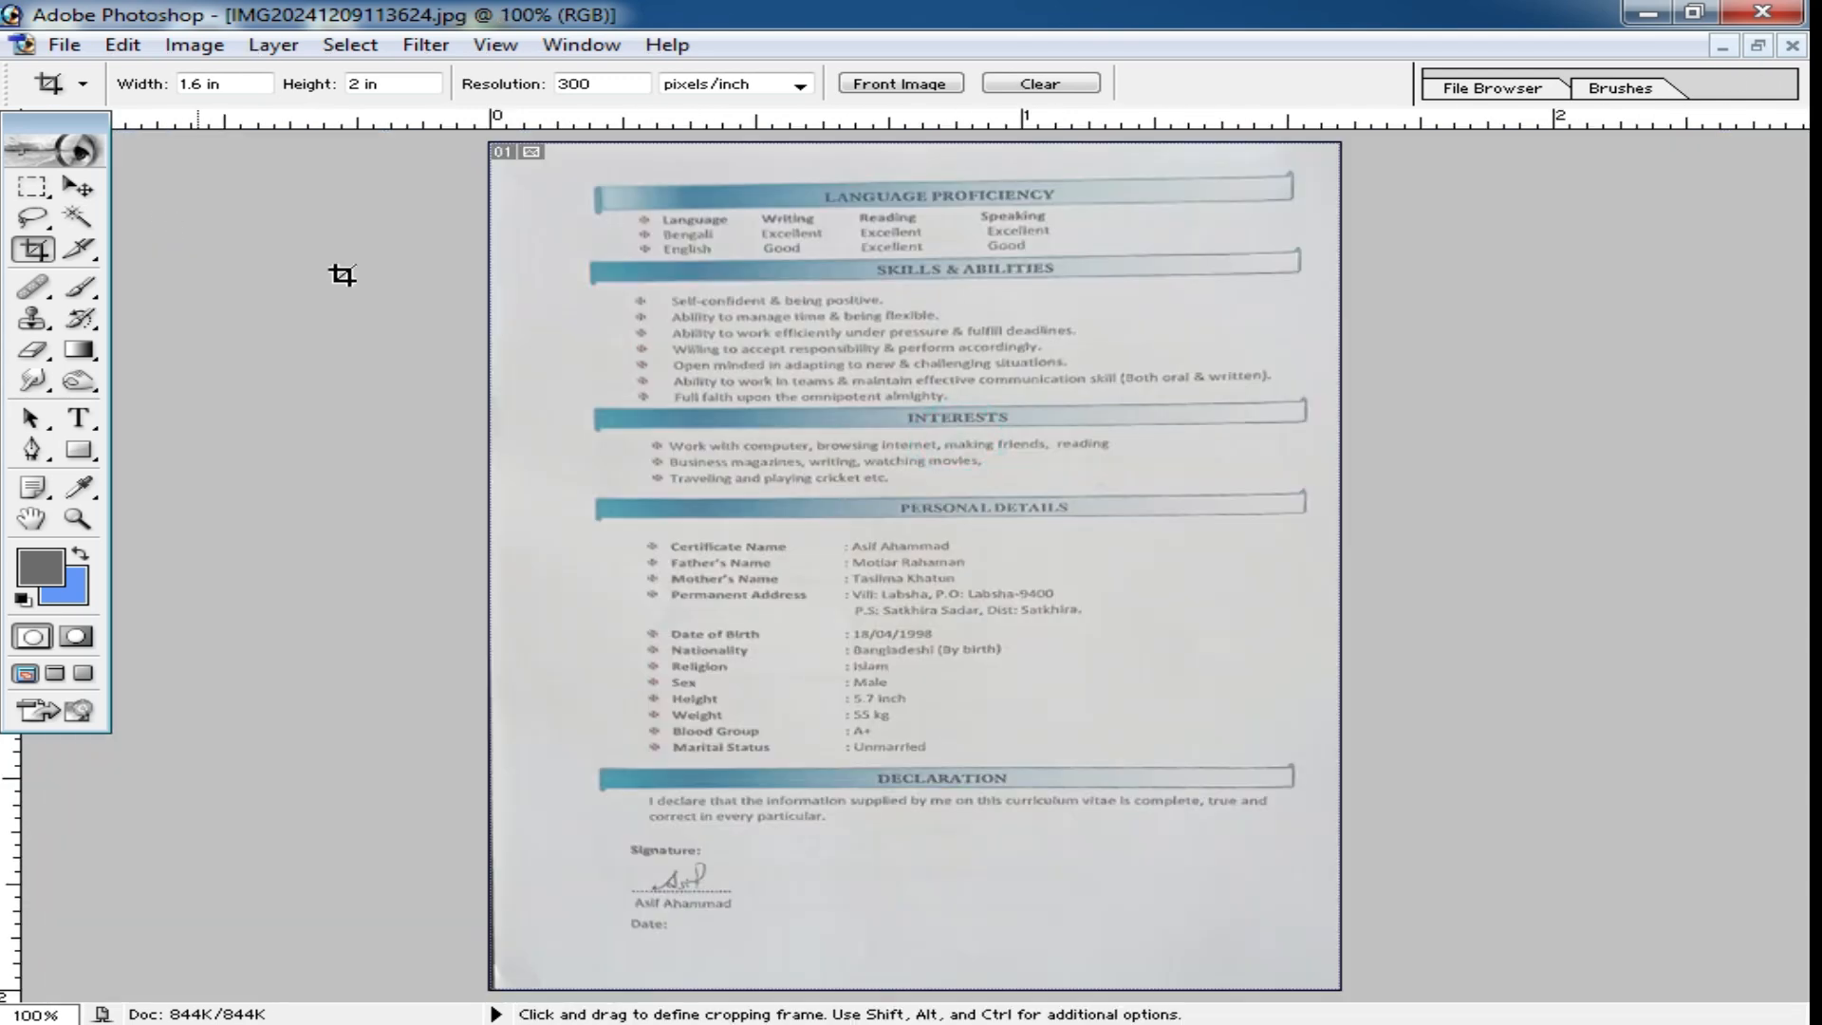
Switch from the cropped photo to the scanned Bengali form document and maximize its window.
{"action": "left_click", "coordinate": [1758, 46]}
{"action": "left_click", "coordinate": [1042, 190]}
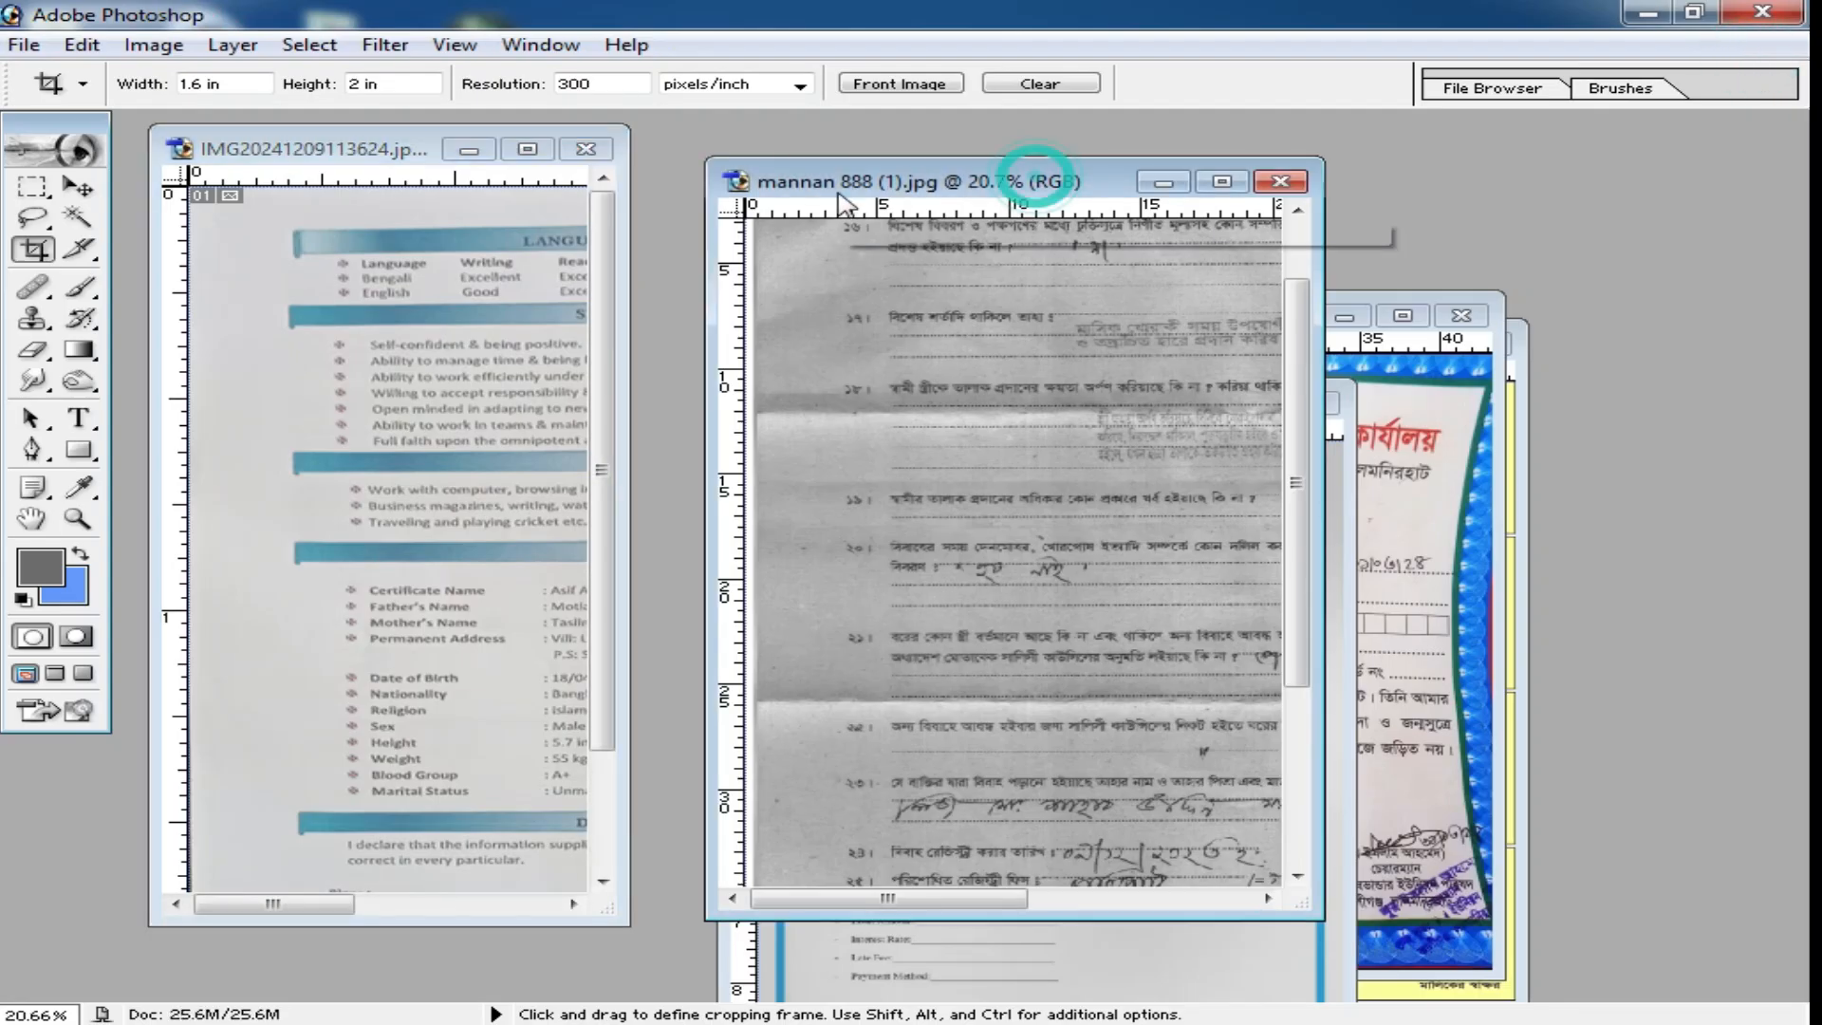
{"action": "left_click_drag", "start_coordinate": [1044, 182], "coordinate": [700, 166]}
{"action": "double_click", "coordinate": [700, 167]}
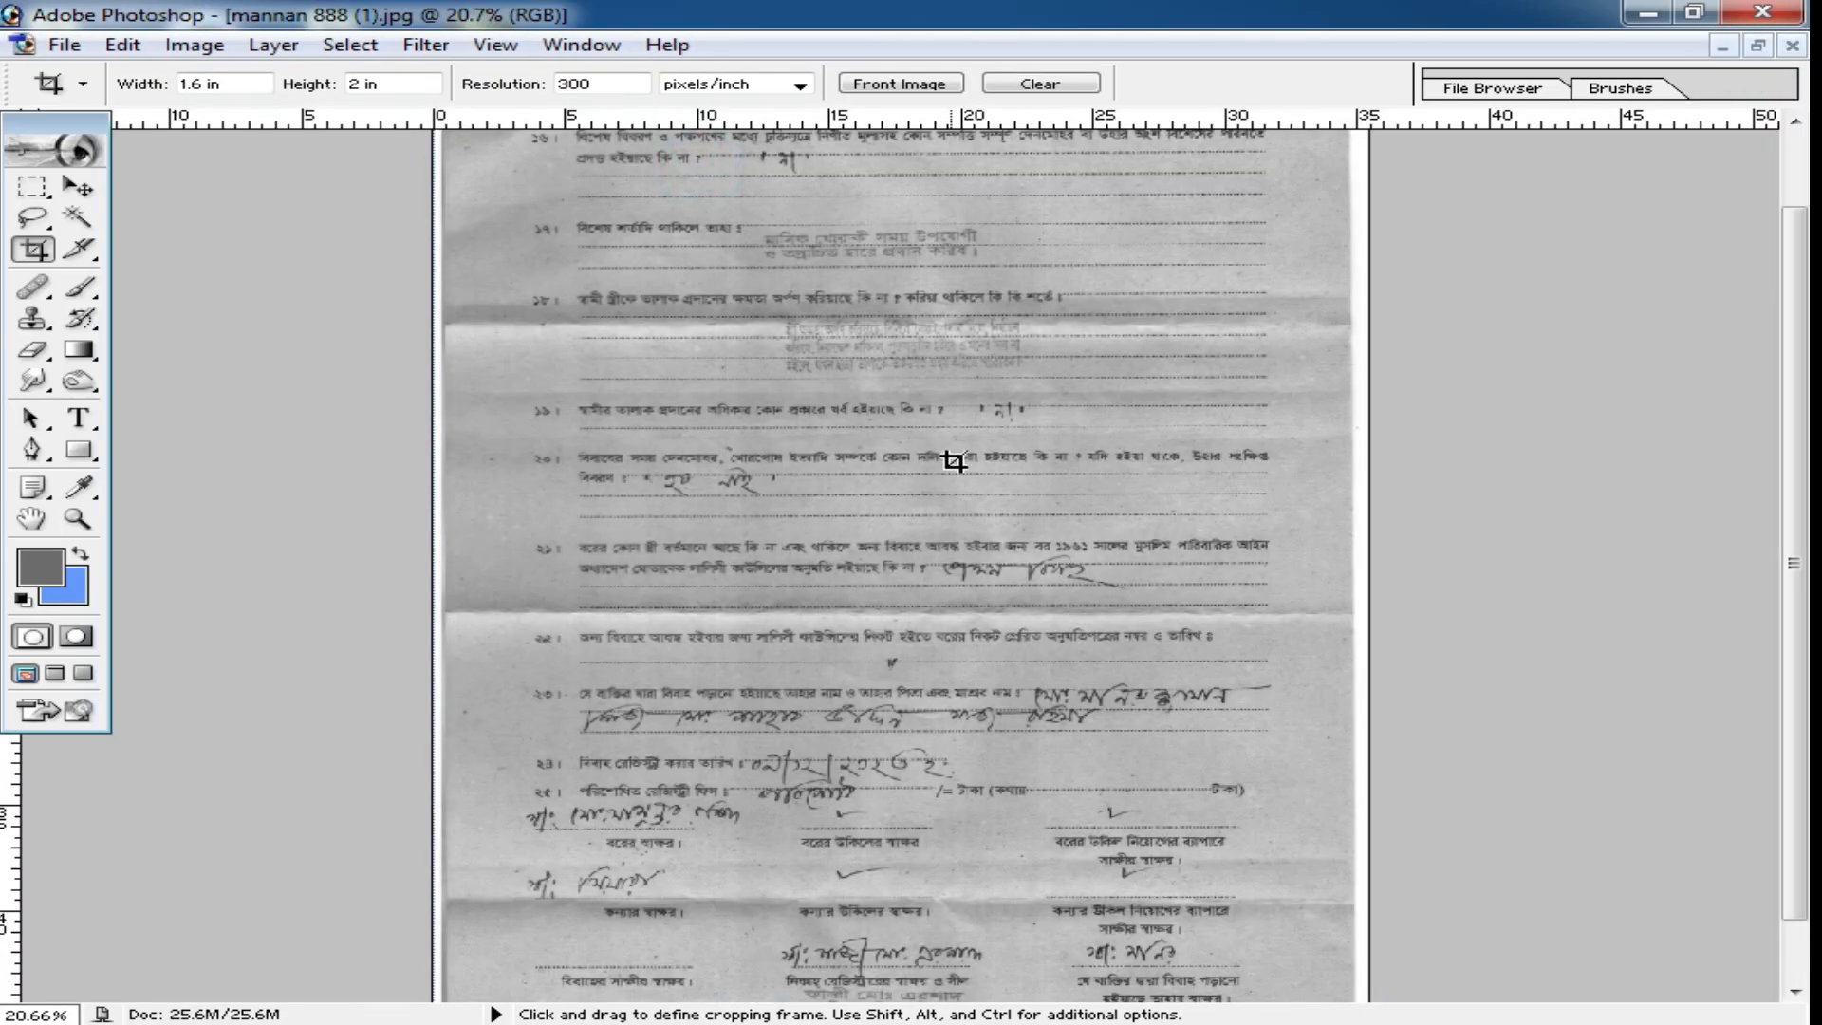
Examine the scanned form's paper background, fold creases and text at several magnifications.
{"action": "scroll", "coordinate": [954, 462], "scroll_direction": "down", "scroll_amount": 3}
{"action": "left_click", "coordinate": [895, 555], "text": "ctrl"}
{"action": "left_click", "coordinate": [895, 556], "text": "ctrl"}
{"action": "left_click", "coordinate": [641, 607], "text": "ctrl"}
{"action": "left_click", "coordinate": [622, 605], "text": "ctrl"}
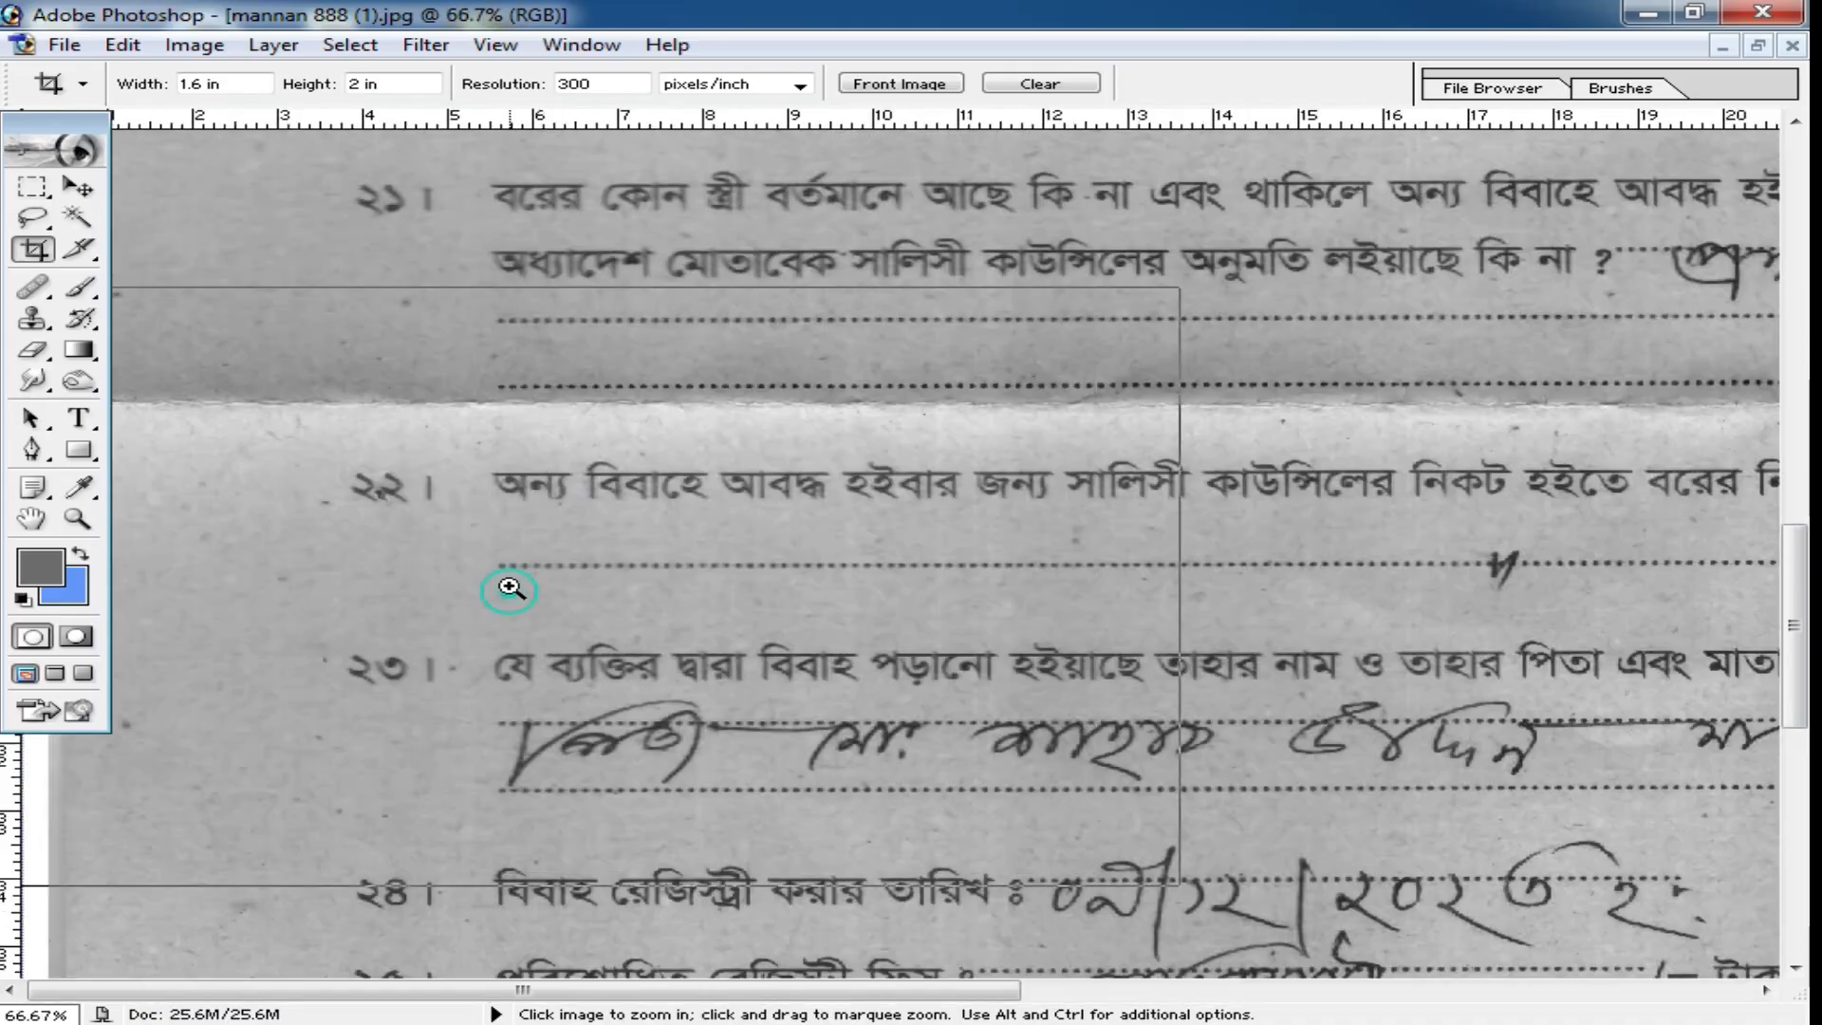
{"action": "left_click", "coordinate": [515, 591], "text": "ctrl"}
{"action": "left_click", "coordinate": [399, 488], "text": "ctrl"}
{"action": "left_click_drag", "start_coordinate": [707, 270], "coordinate": [892, 448]}
{"action": "scroll", "coordinate": [883, 427], "scroll_direction": "up", "scroll_amount": 10}
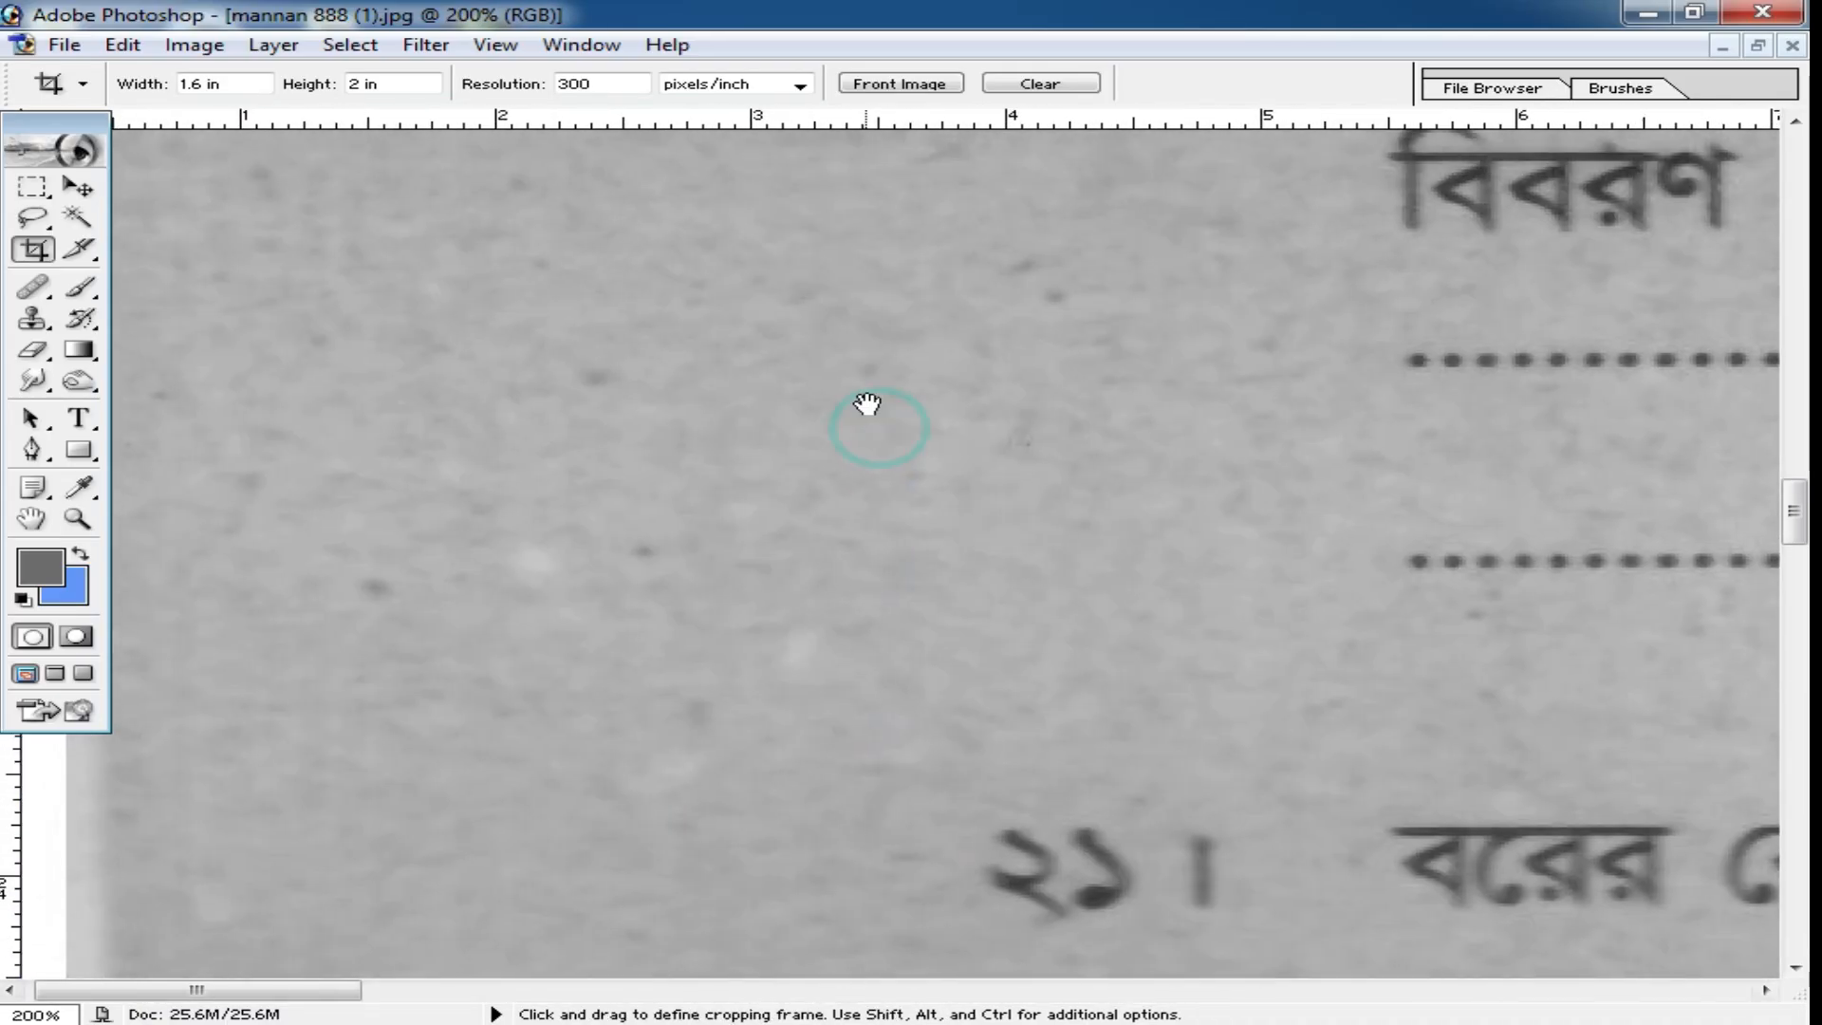
{"action": "left_click", "coordinate": [903, 555], "text": "alt"}
{"action": "left_click", "coordinate": [942, 551], "text": "alt"}
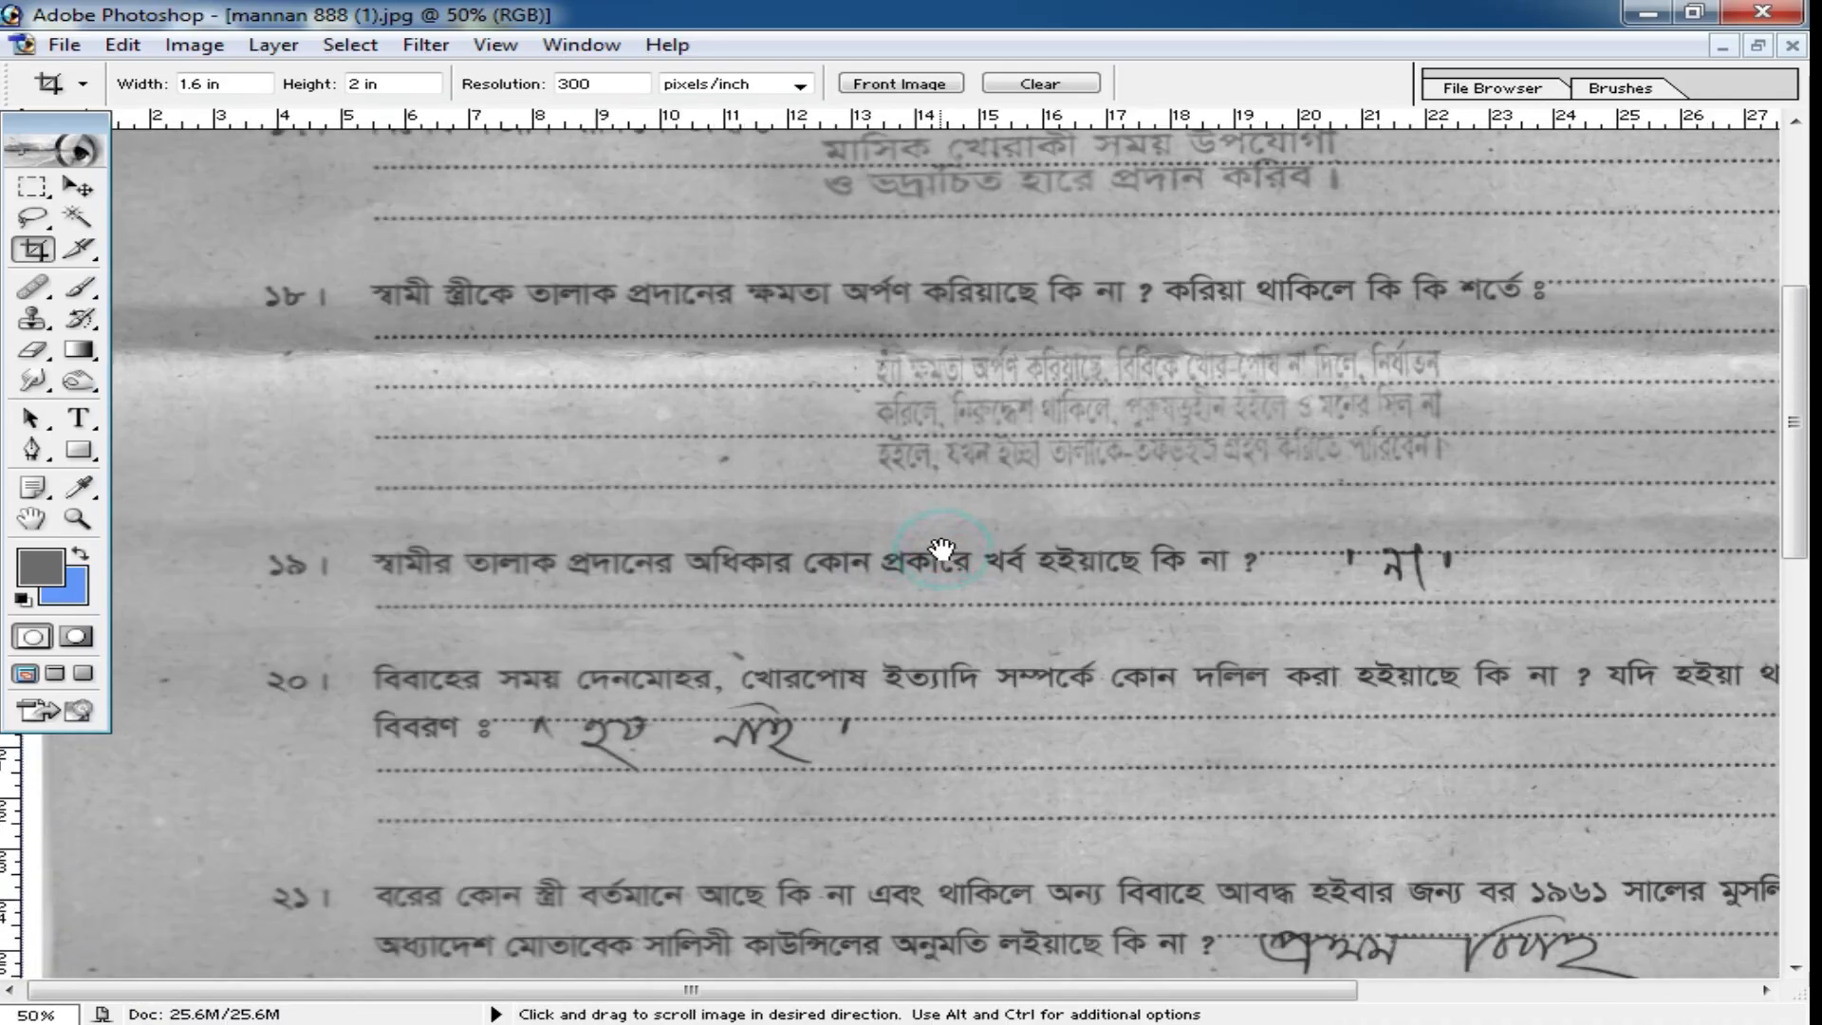
{"action": "scroll", "coordinate": [947, 419], "scroll_direction": "up", "scroll_amount": 8}
{"action": "left_click", "coordinate": [993, 441], "text": "alt"}
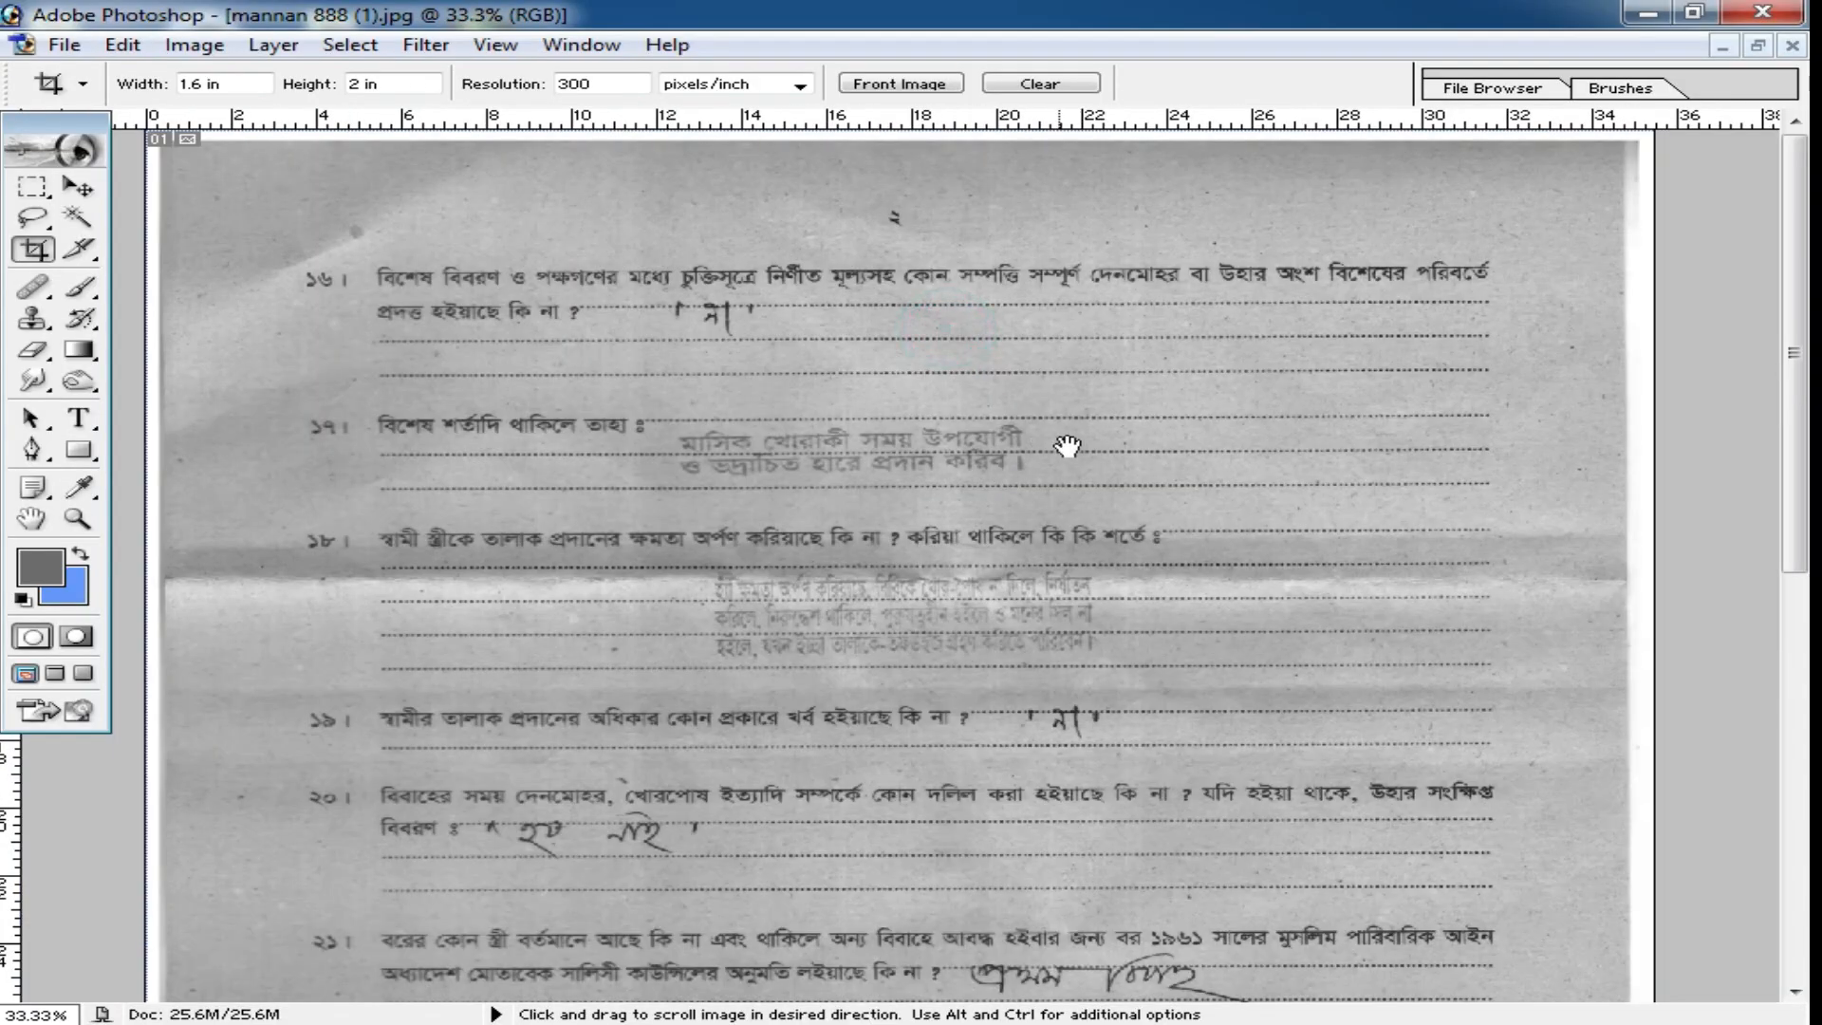
{"action": "left_click", "coordinate": [1066, 441], "text": "alt"}
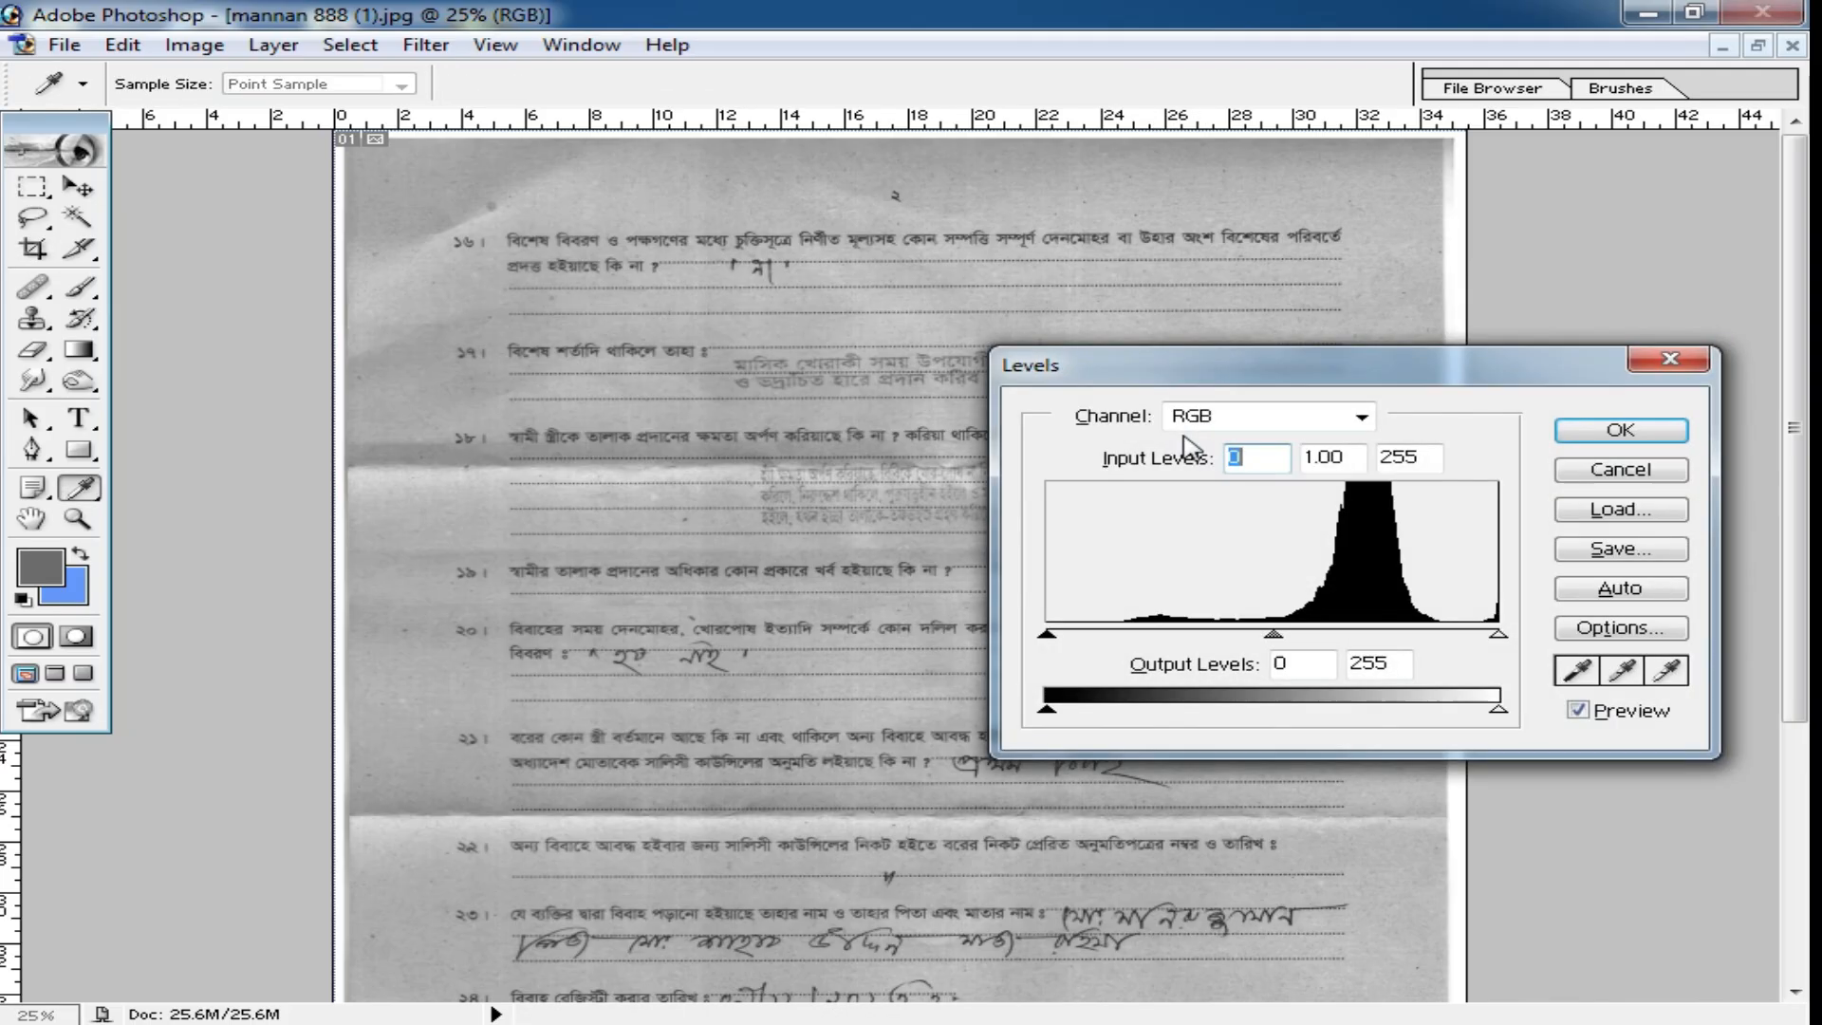
Whiten the scanned form with Levels, sampling white points at the dark upper-left corner and the shadowed crease beside item 18.
{"action": "left_click", "coordinate": [1622, 469]}
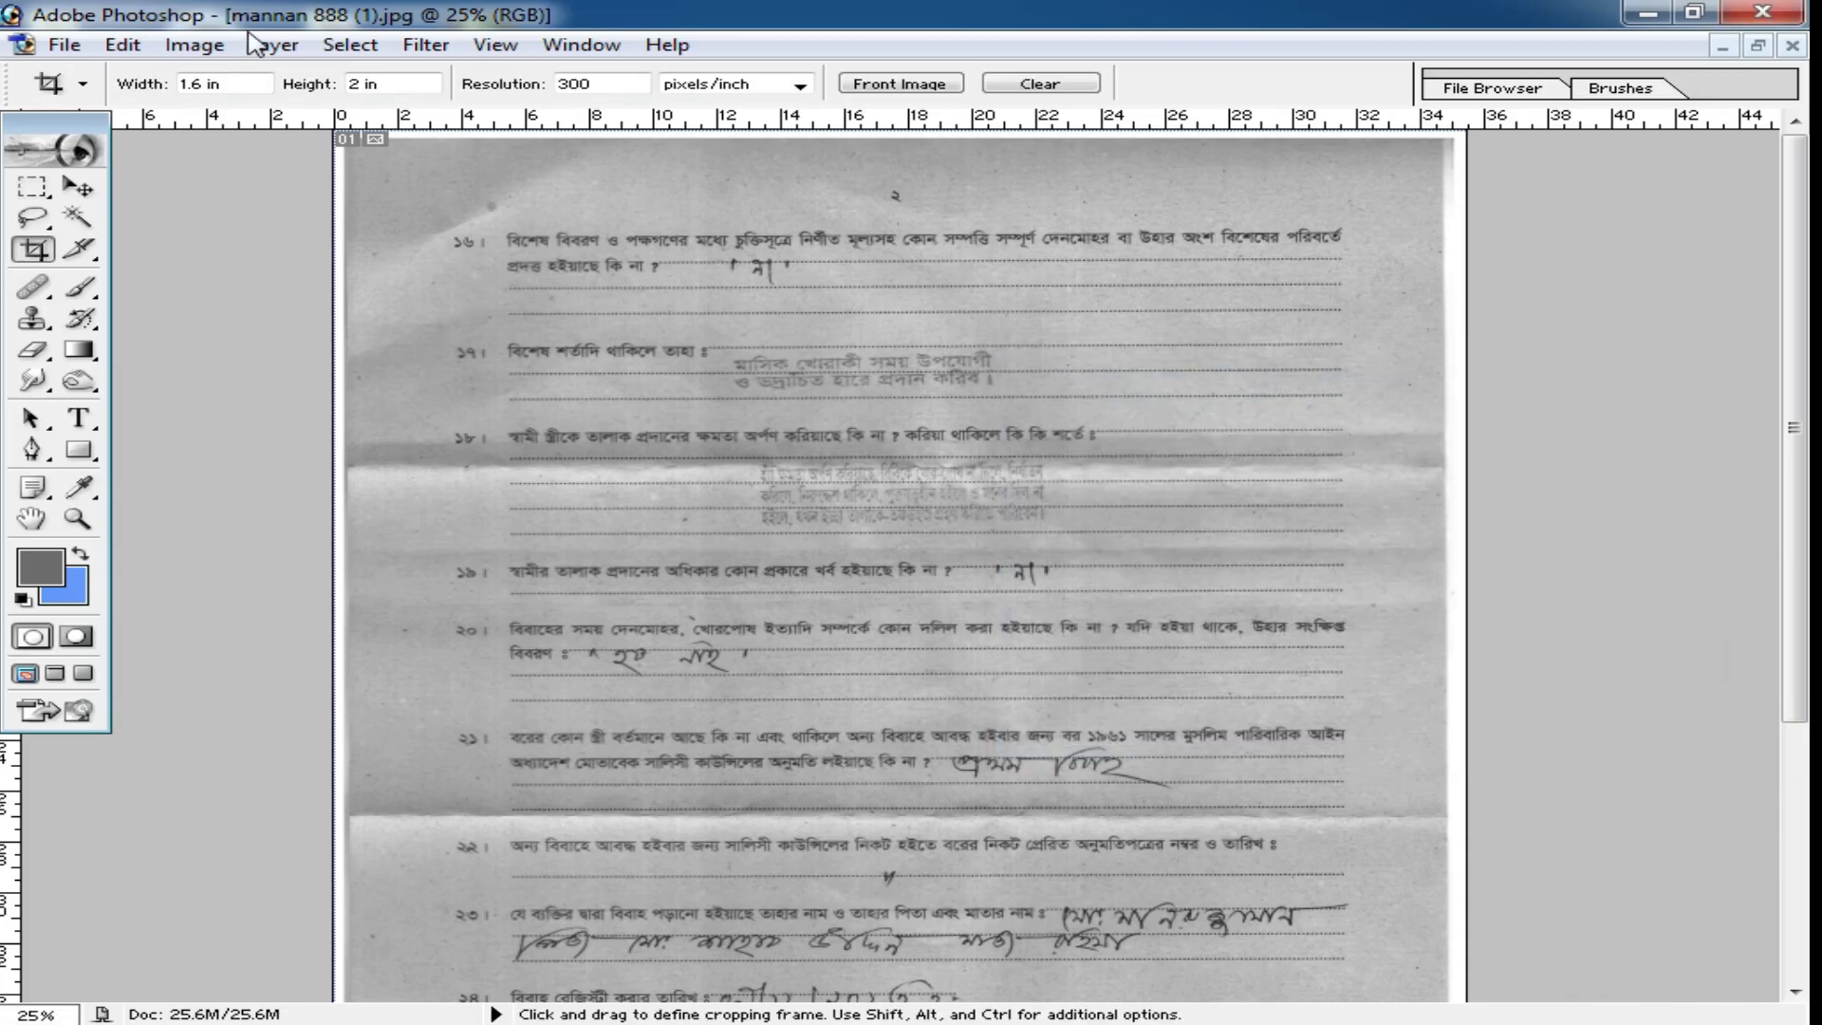
{"action": "left_click", "coordinate": [193, 45]}
{"action": "mouse_move", "coordinate": [283, 81]}
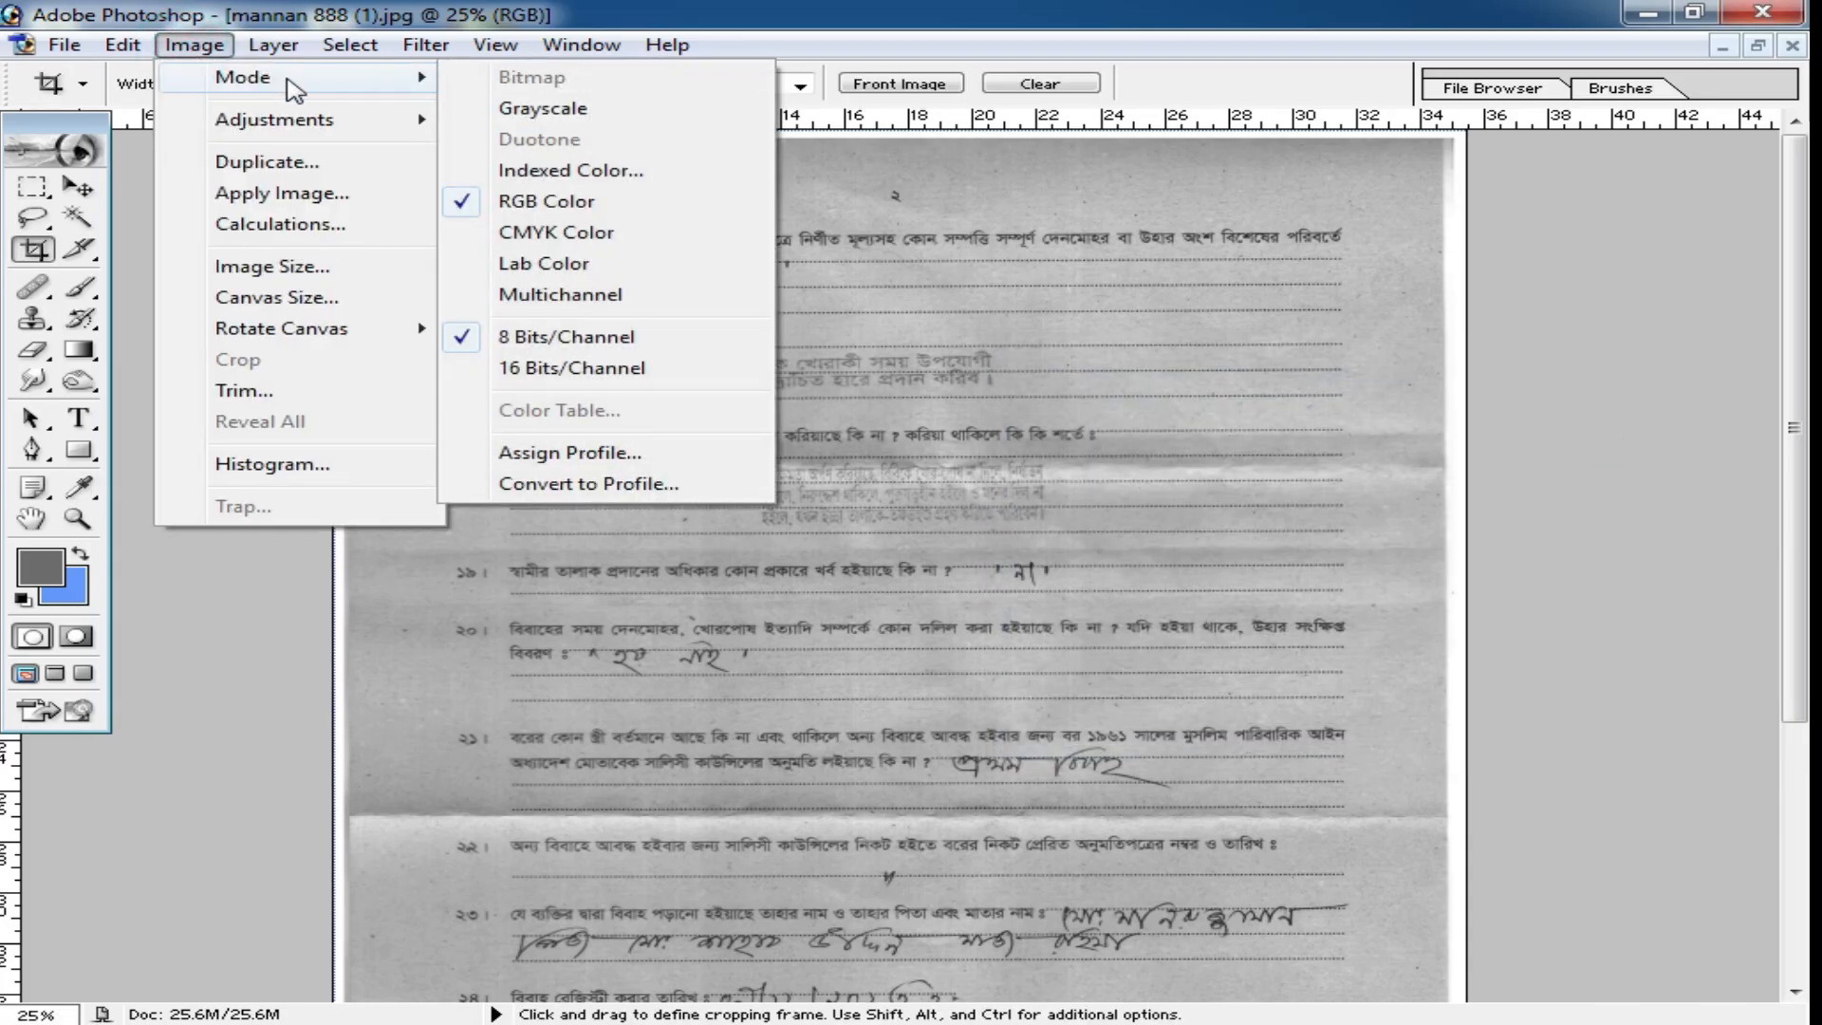
{"action": "mouse_move", "coordinate": [305, 132]}
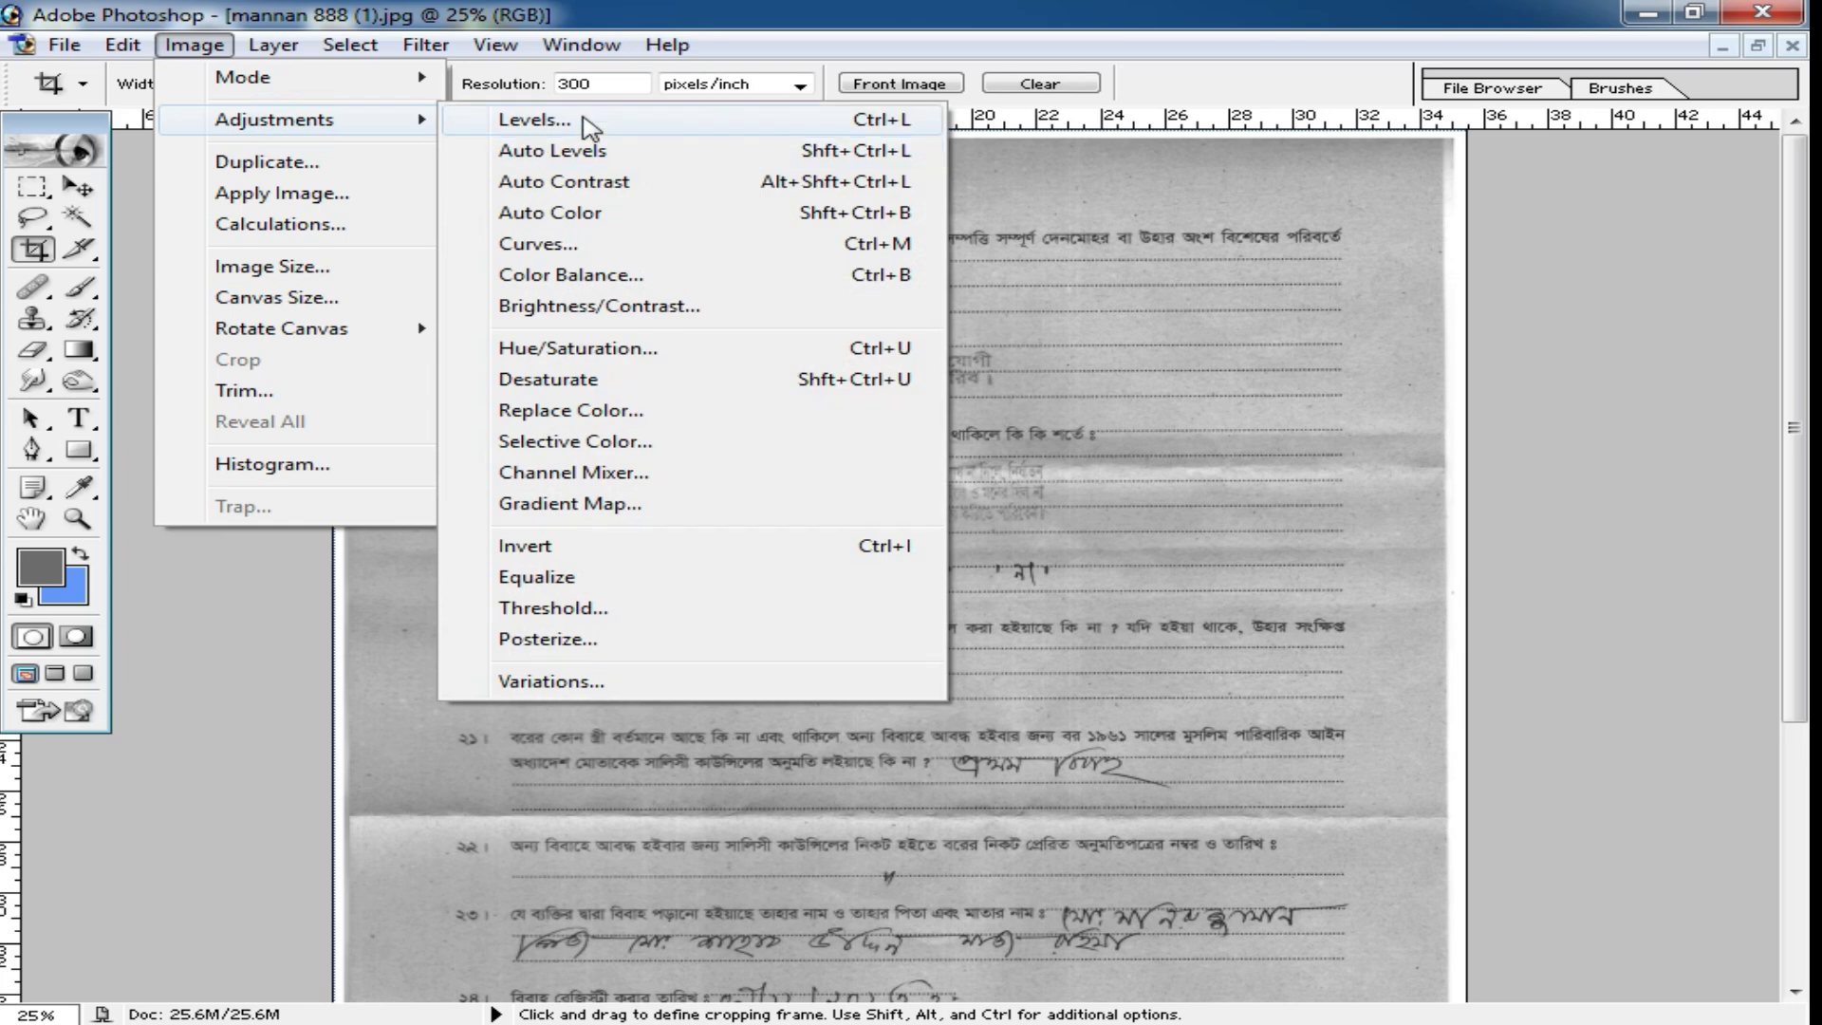
{"action": "left_click", "coordinate": [582, 121]}
{"action": "left_click_drag", "start_coordinate": [1390, 380], "coordinate": [1391, 336]}
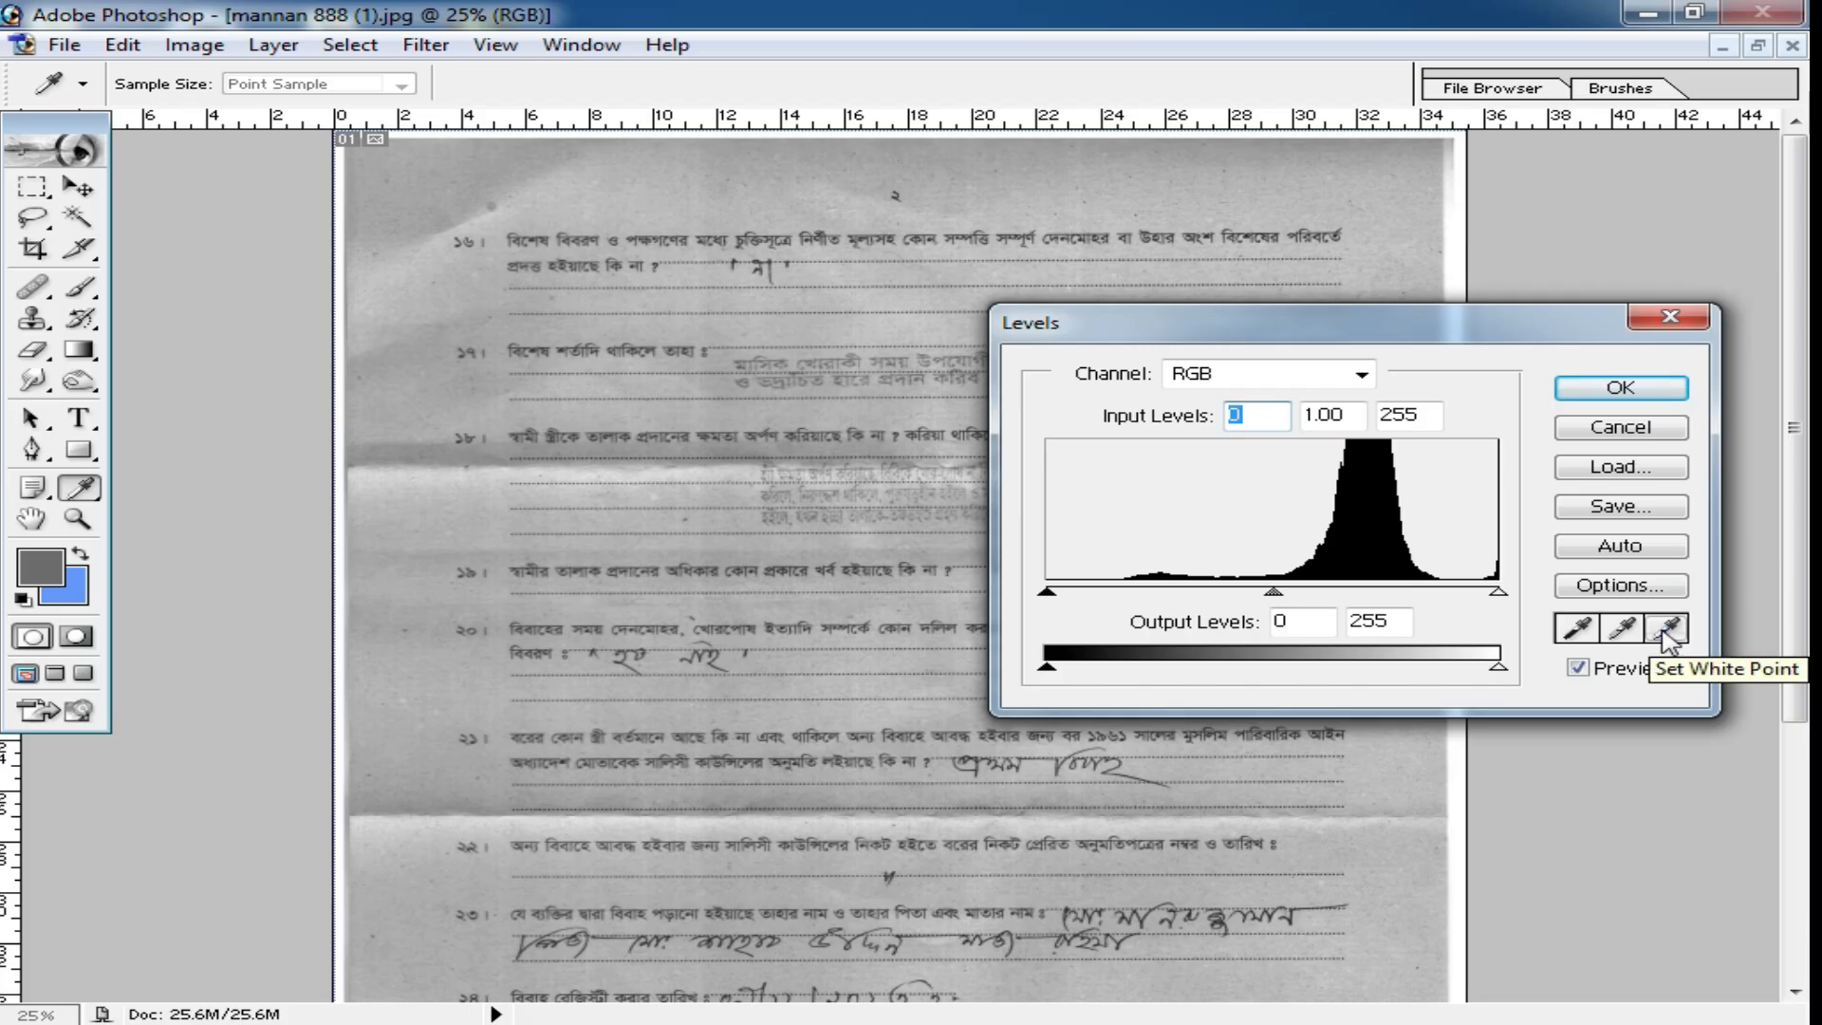
{"action": "left_click", "coordinate": [1666, 628]}
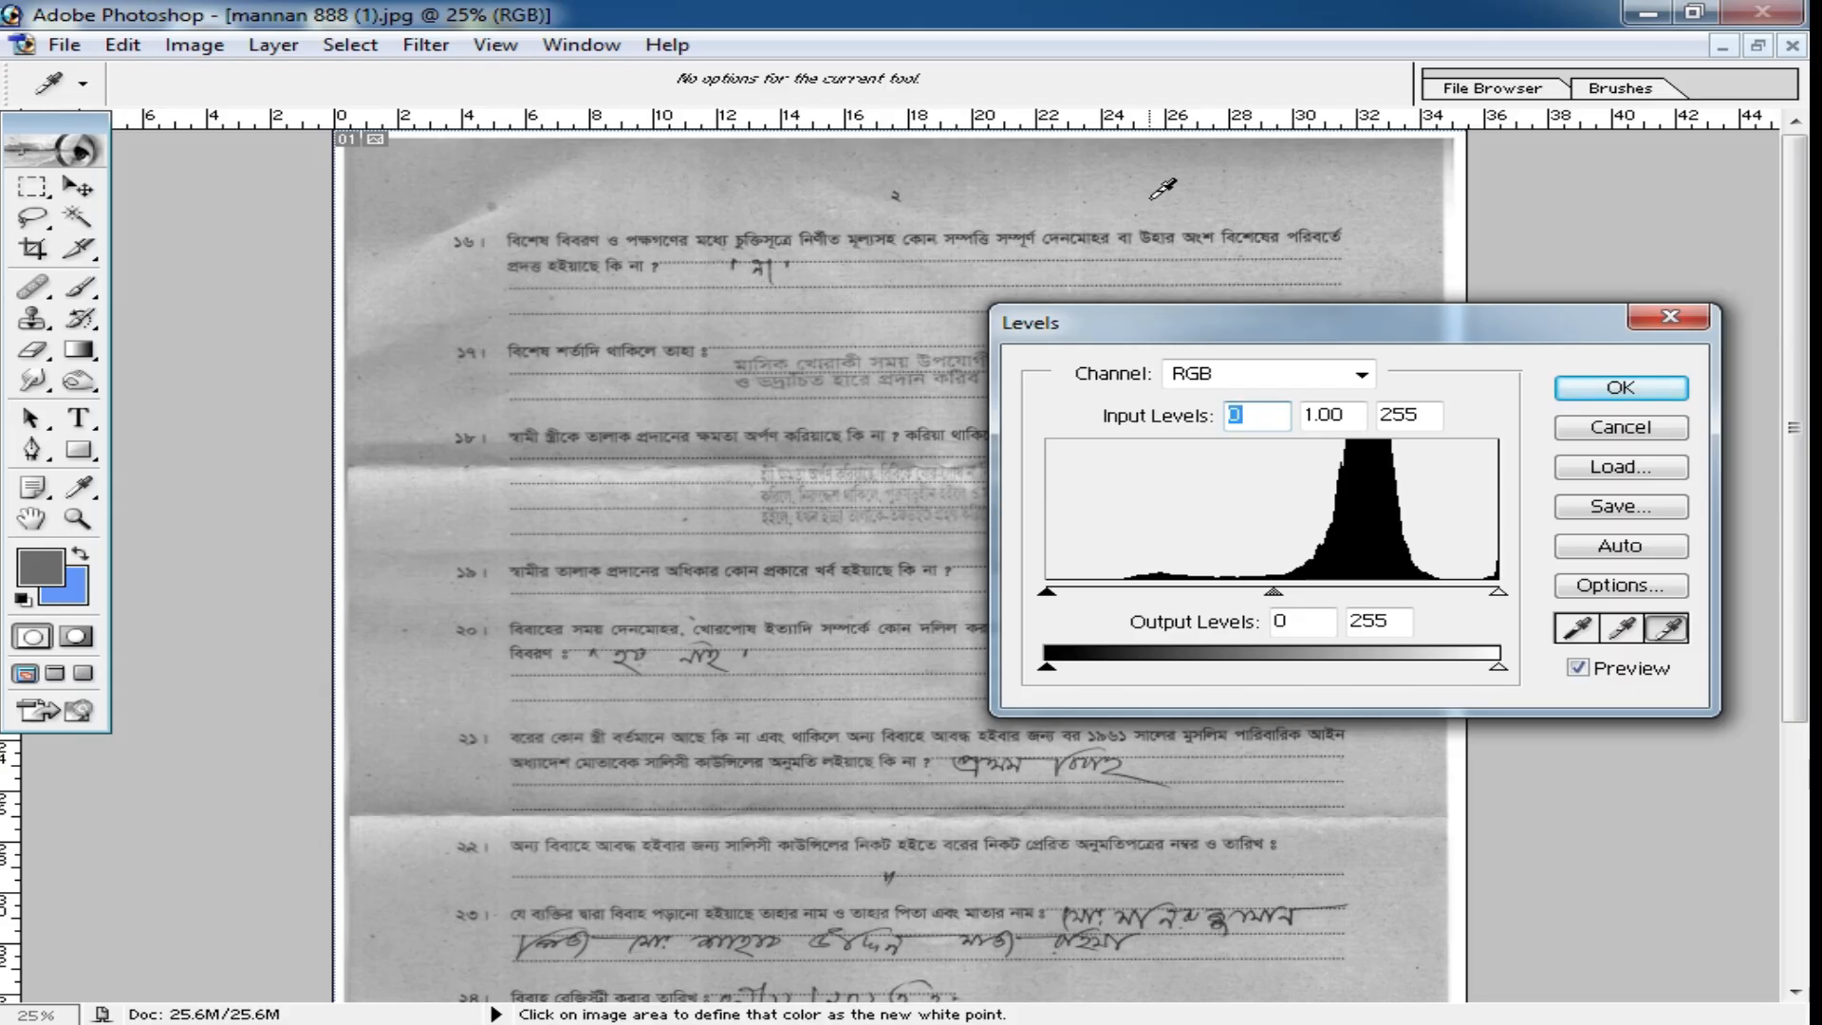
{"action": "left_click", "coordinate": [402, 159]}
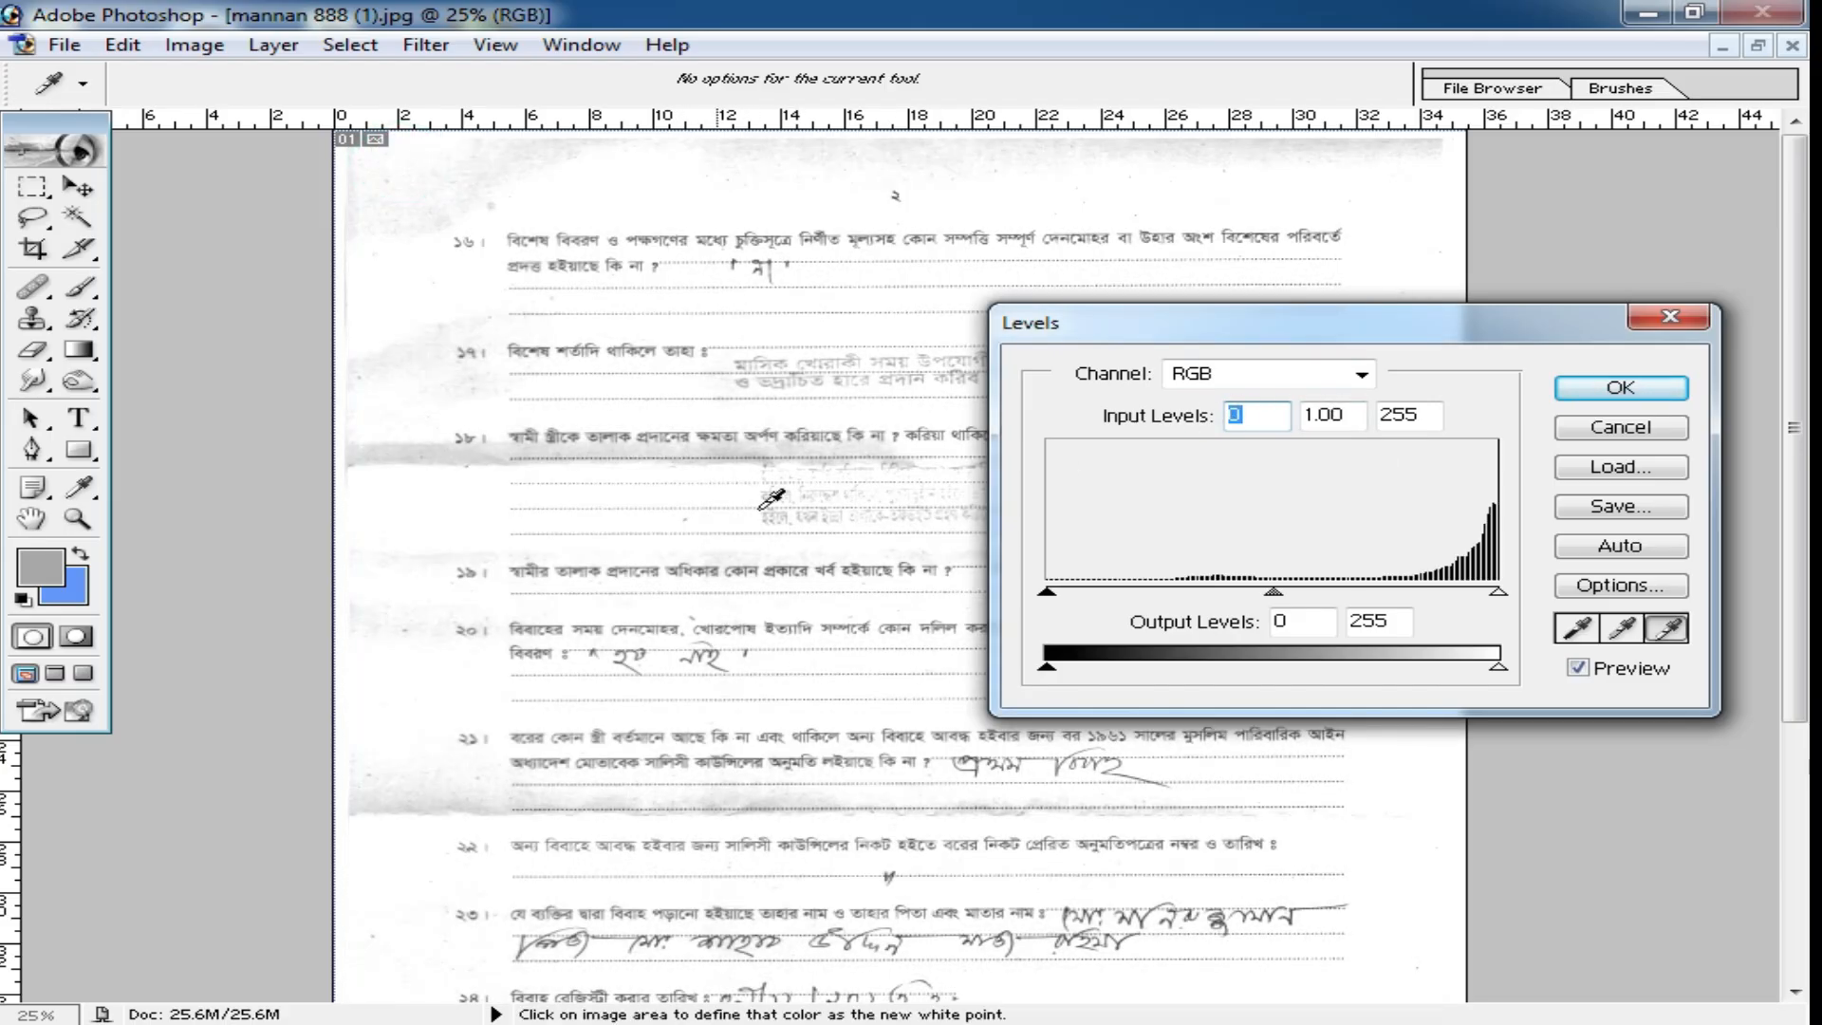
{"action": "left_click", "coordinate": [456, 448]}
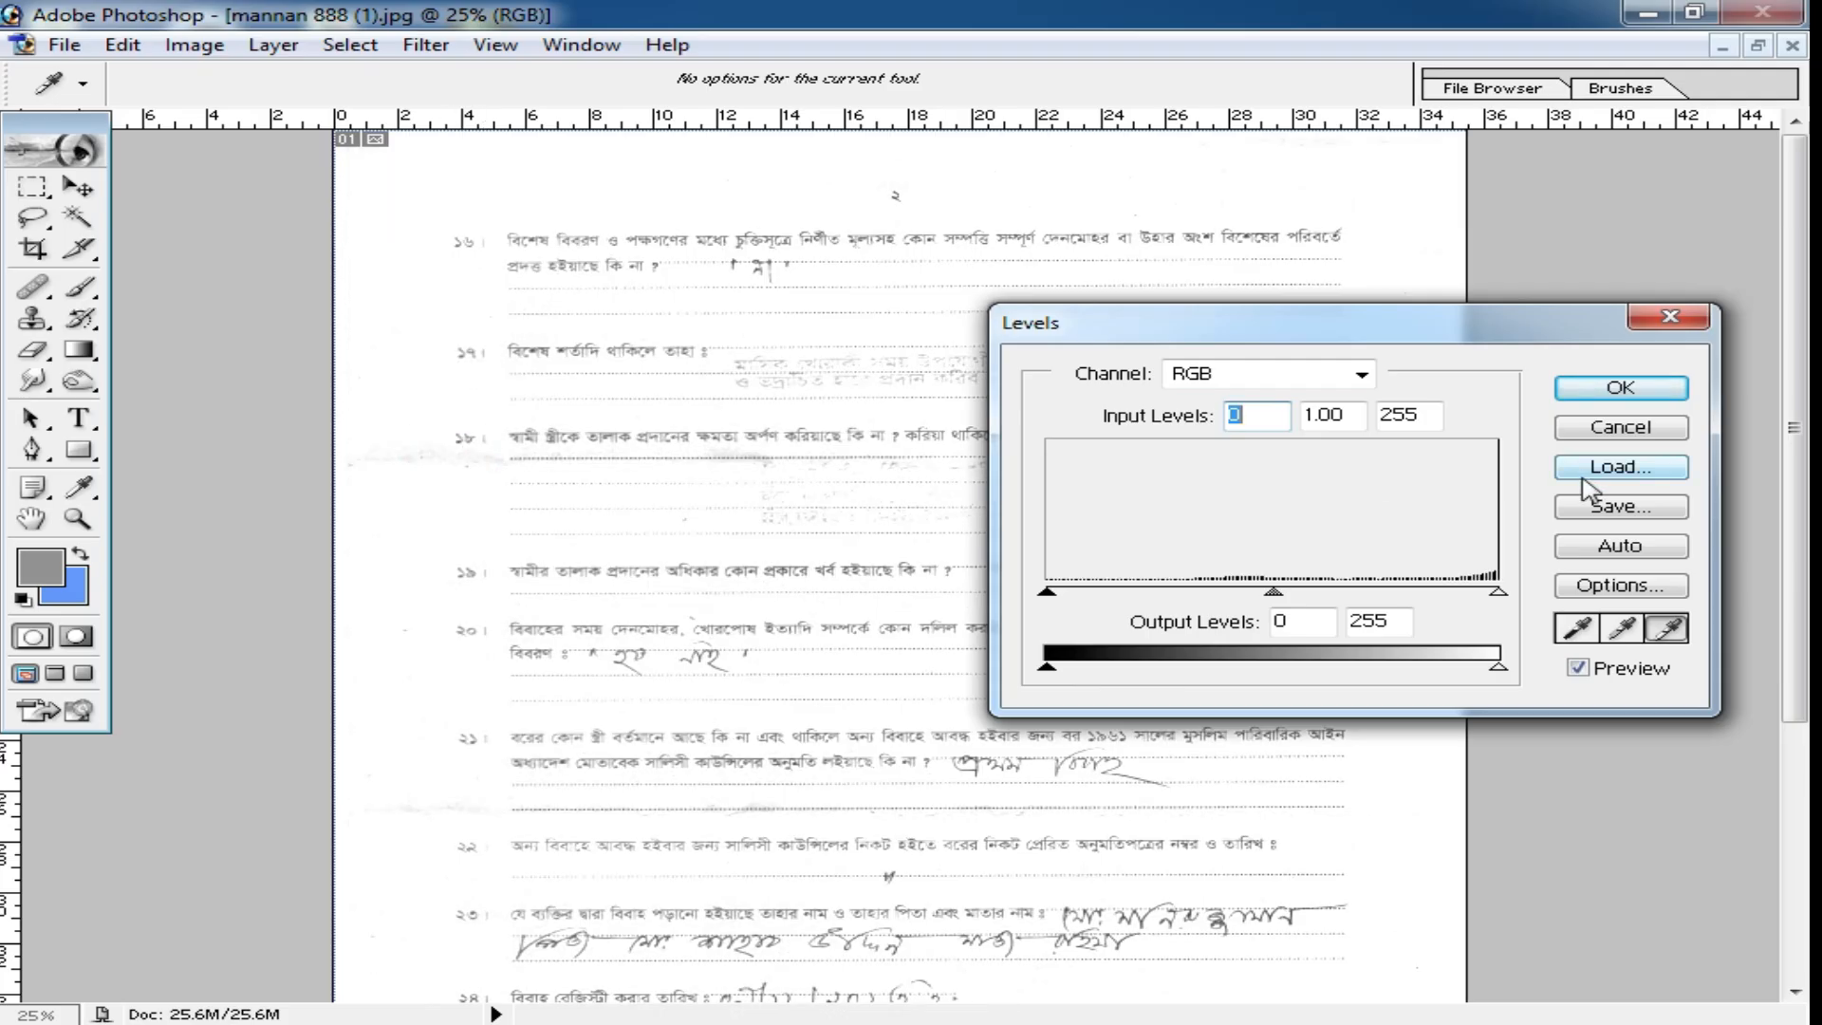
{"action": "left_click", "coordinate": [1641, 396]}
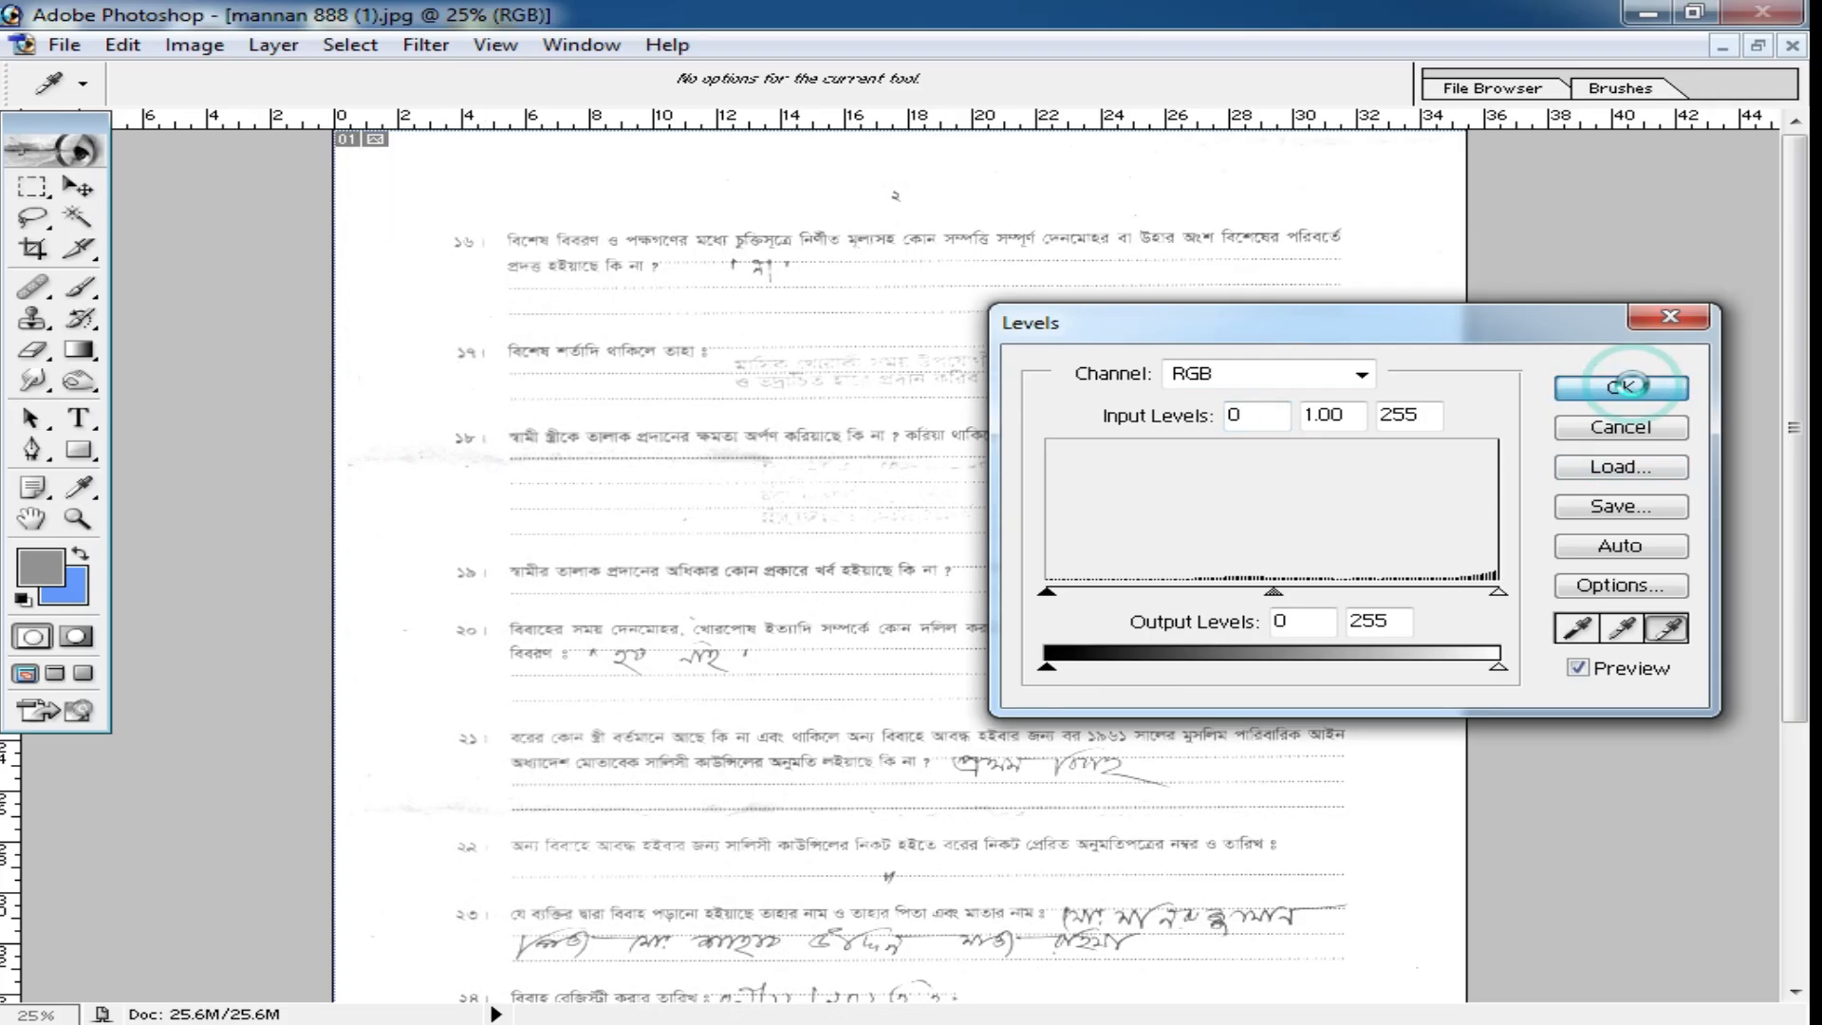
Examine the whitened form's fold areas, stamped text and handwriting up close.
{"action": "scroll", "coordinate": [1098, 618], "scroll_direction": "down", "scroll_amount": 3}
{"action": "left_click", "coordinate": [793, 521], "text": "ctrl"}
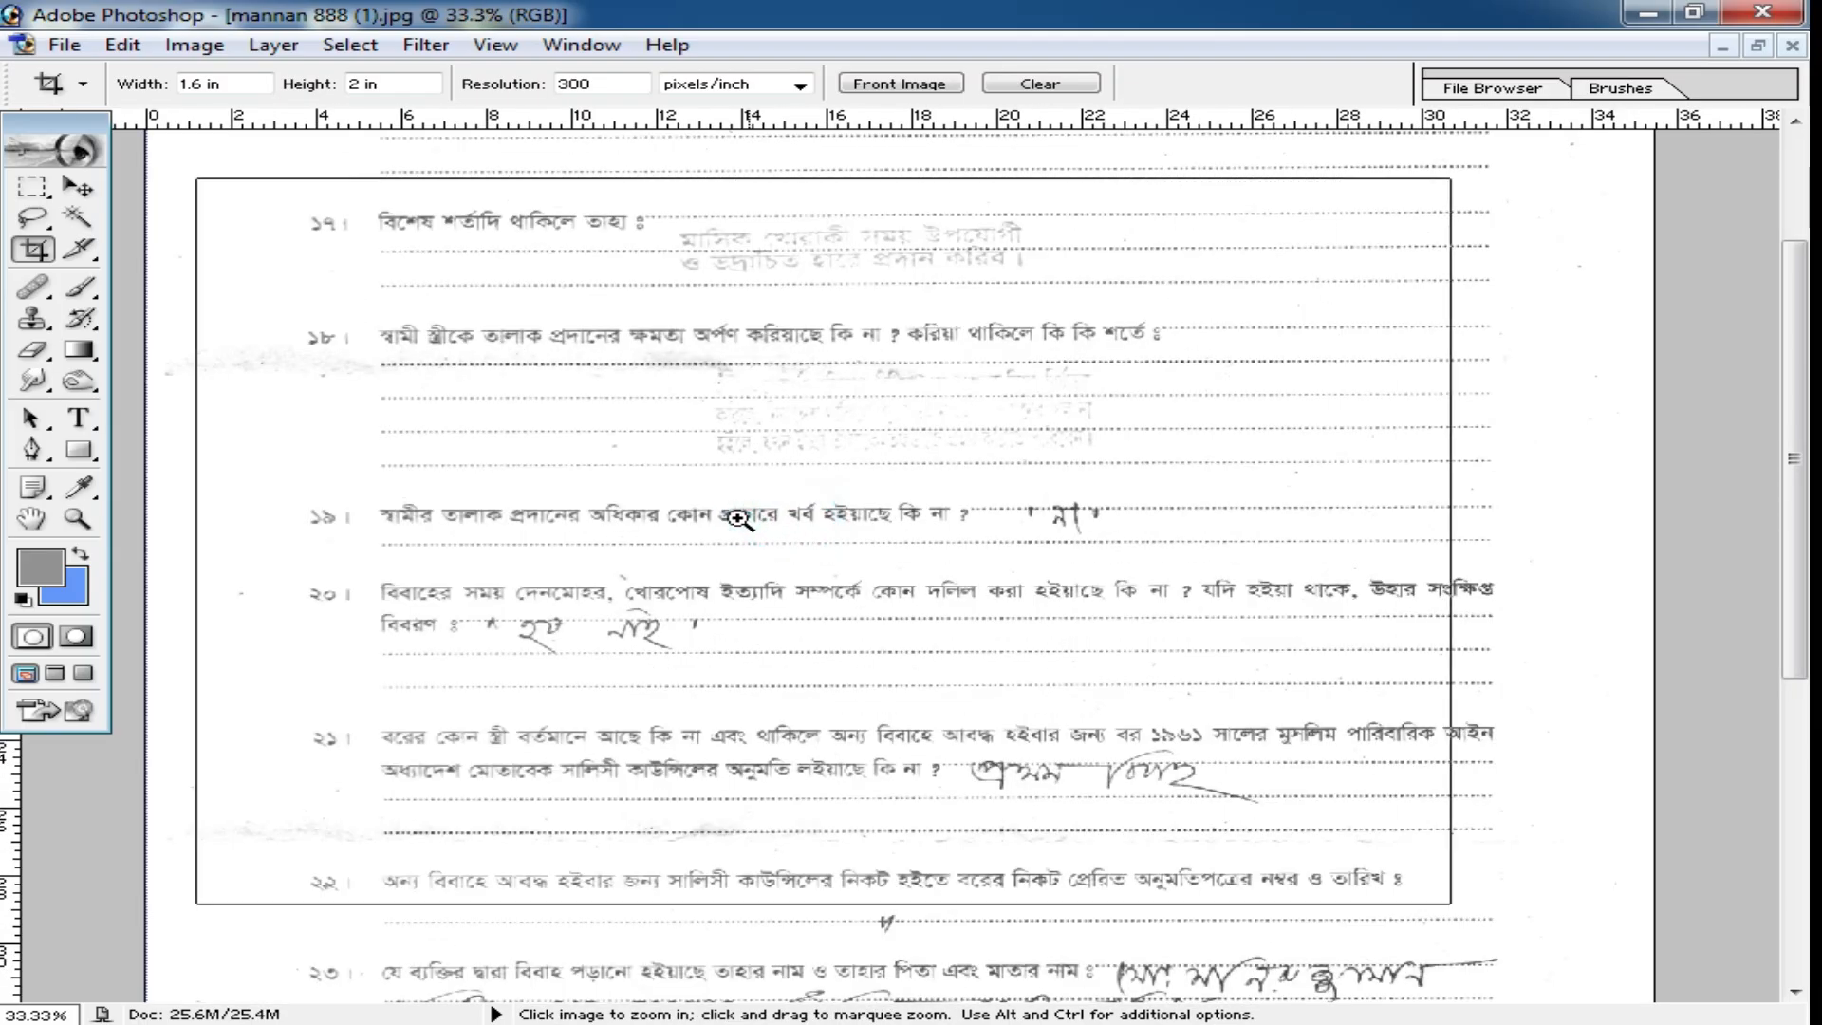
{"action": "left_click", "coordinate": [732, 515], "text": "ctrl"}
{"action": "left_click", "coordinate": [737, 516], "text": "ctrl"}
{"action": "key", "text": "ctrl+minus"}
{"action": "key", "text": "ctrl+minus"}
{"action": "key", "text": "ctrl+minus"}
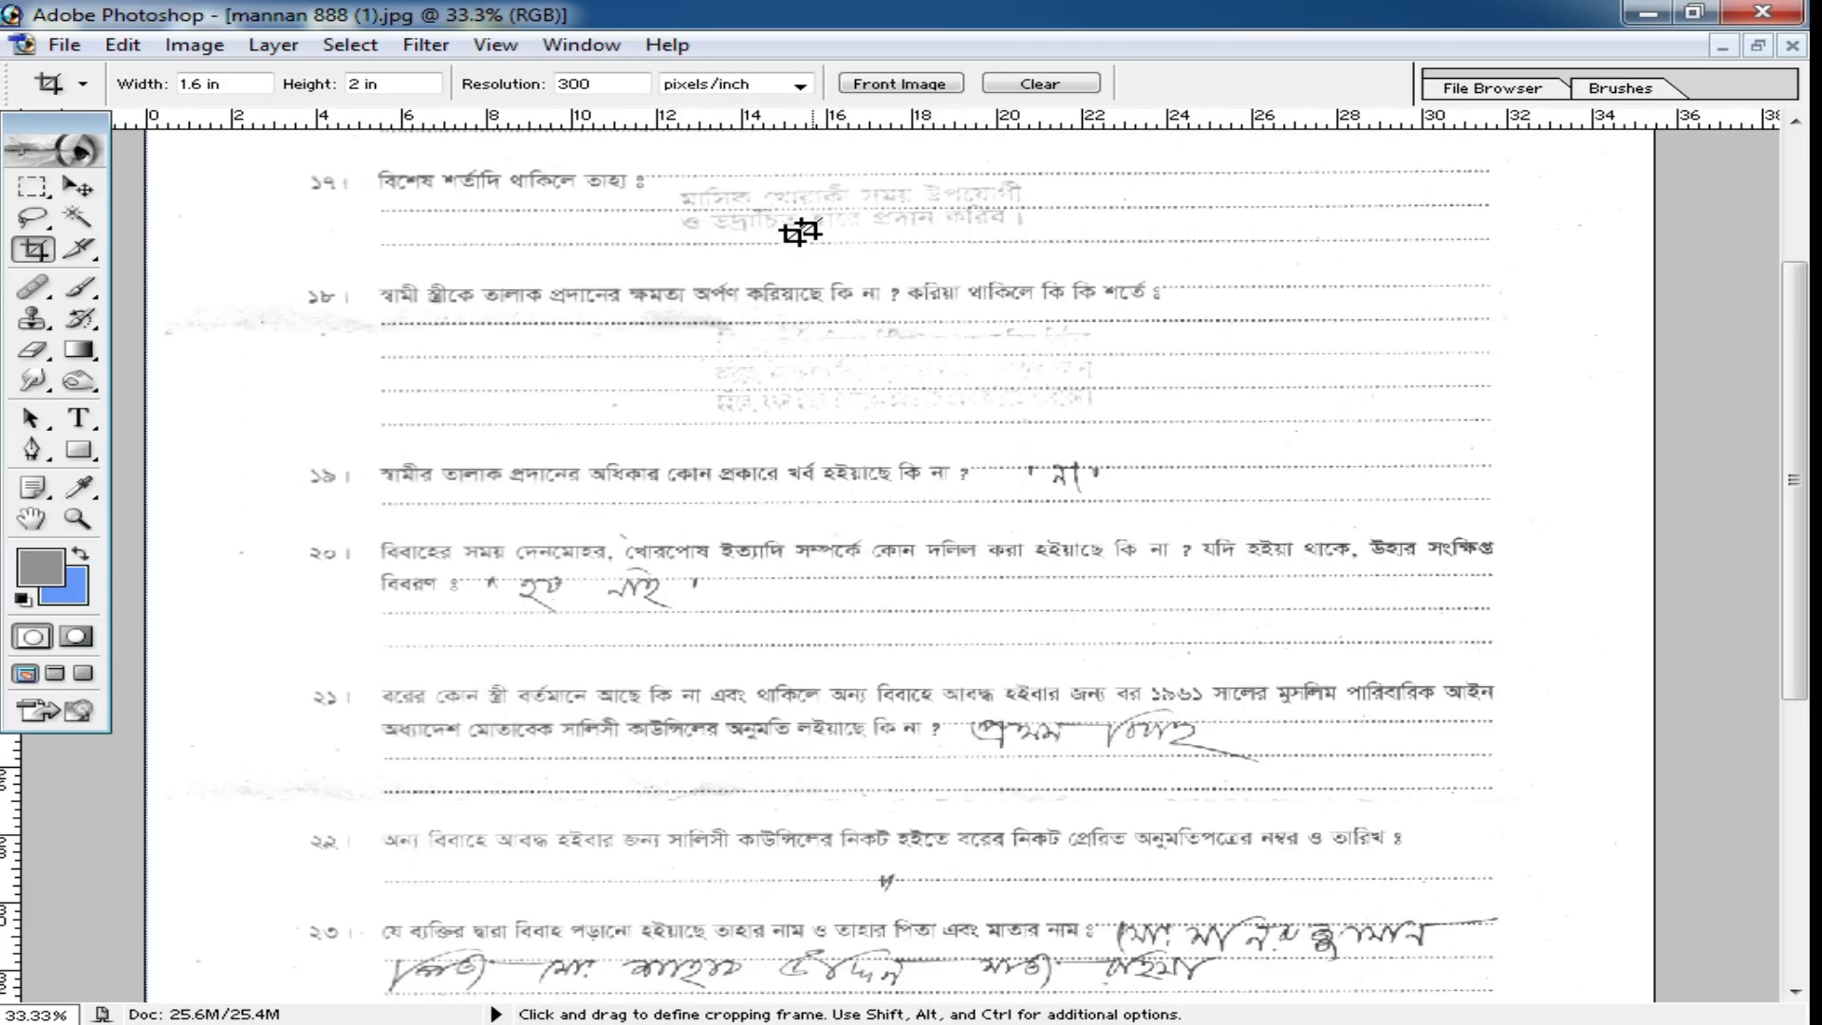
{"action": "scroll", "coordinate": [878, 424], "scroll_direction": "down", "scroll_amount": 4}
{"action": "scroll", "coordinate": [854, 368], "scroll_direction": "up", "scroll_amount": 5}
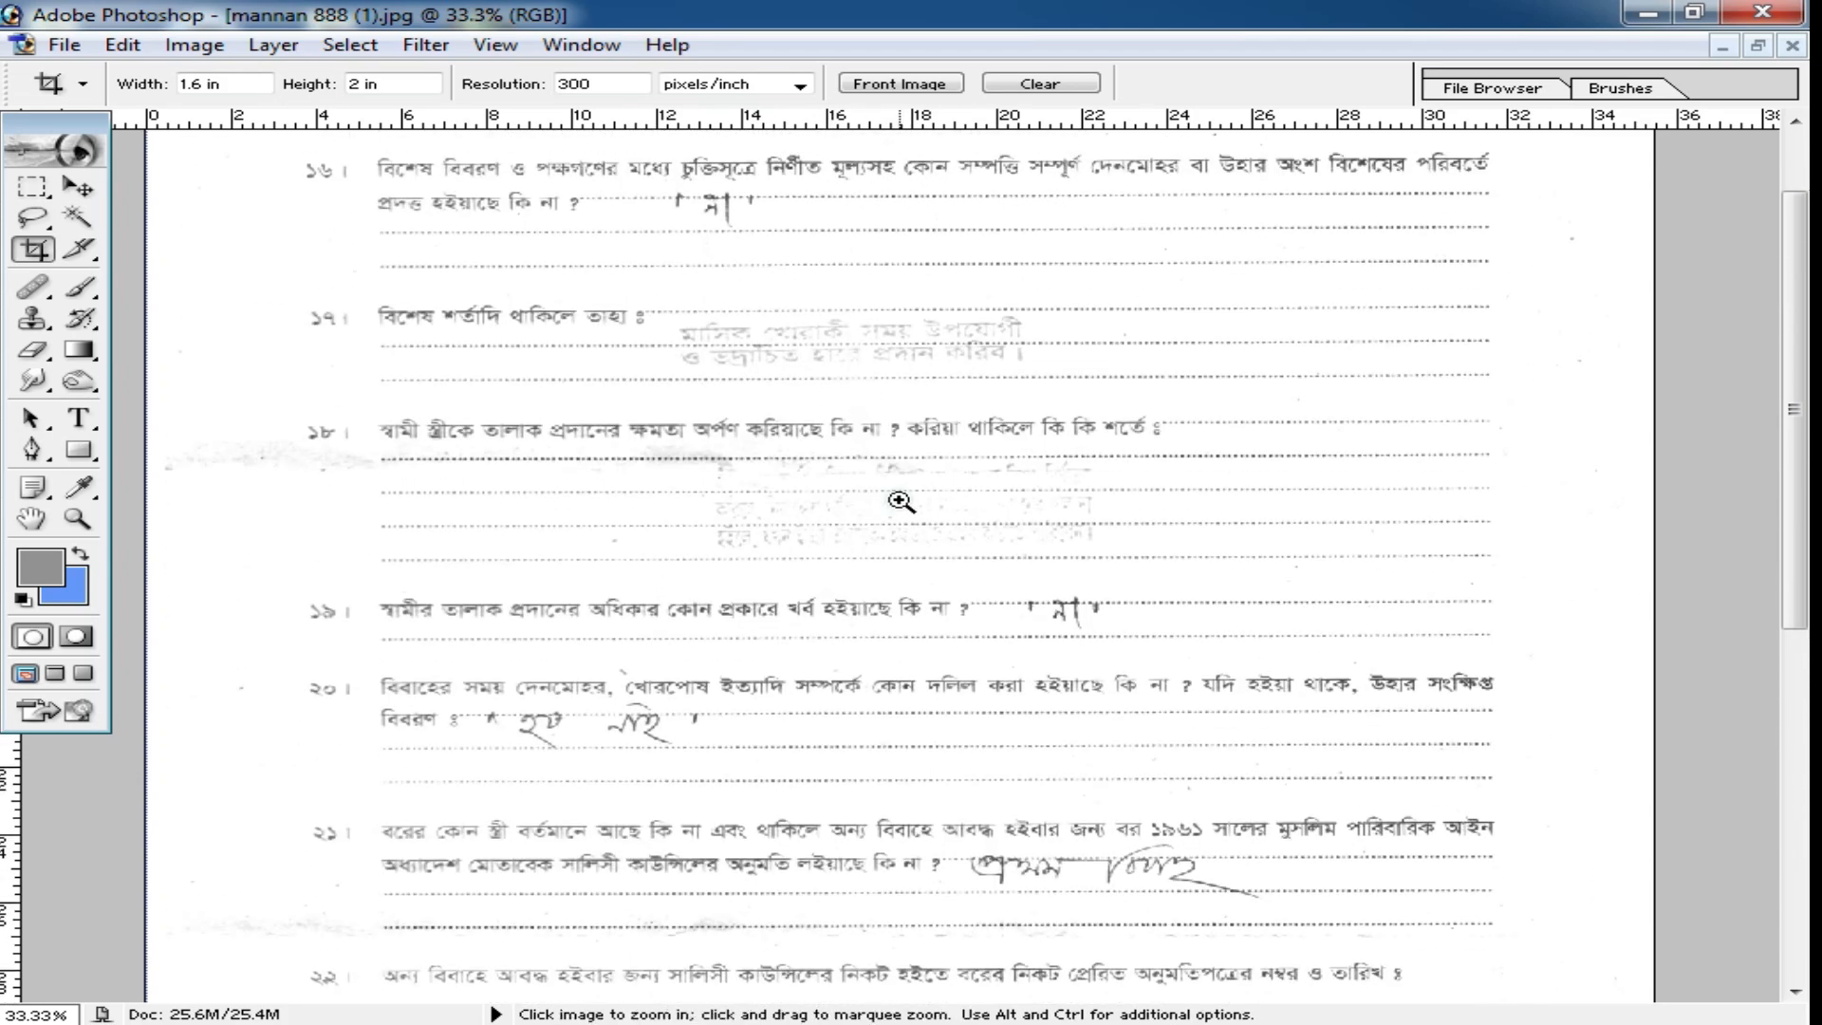
{"action": "left_click", "coordinate": [926, 500], "text": "ctrl"}
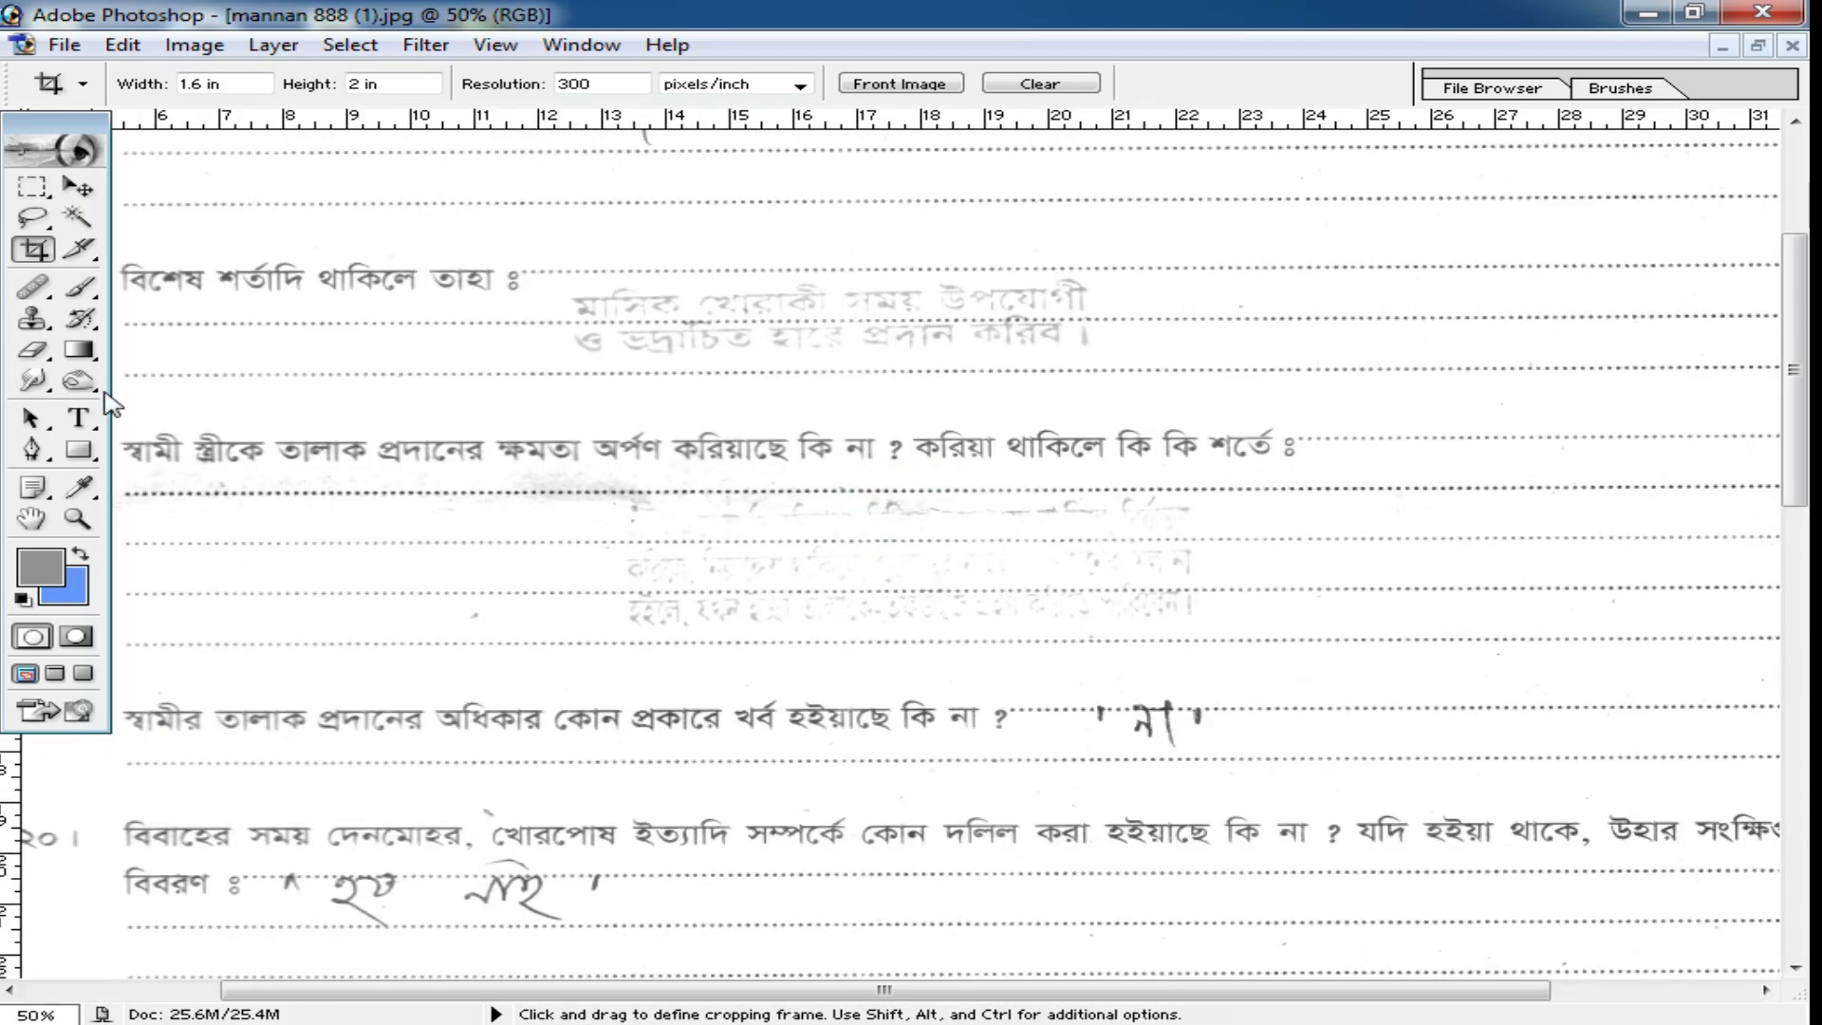
Erase the faded stamped text under items 17 and 18 with the Dodge tool at highlights range, 100% exposure and a 106 px brush.
{"action": "left_click_drag", "start_coordinate": [92, 391], "coordinate": [290, 384]}
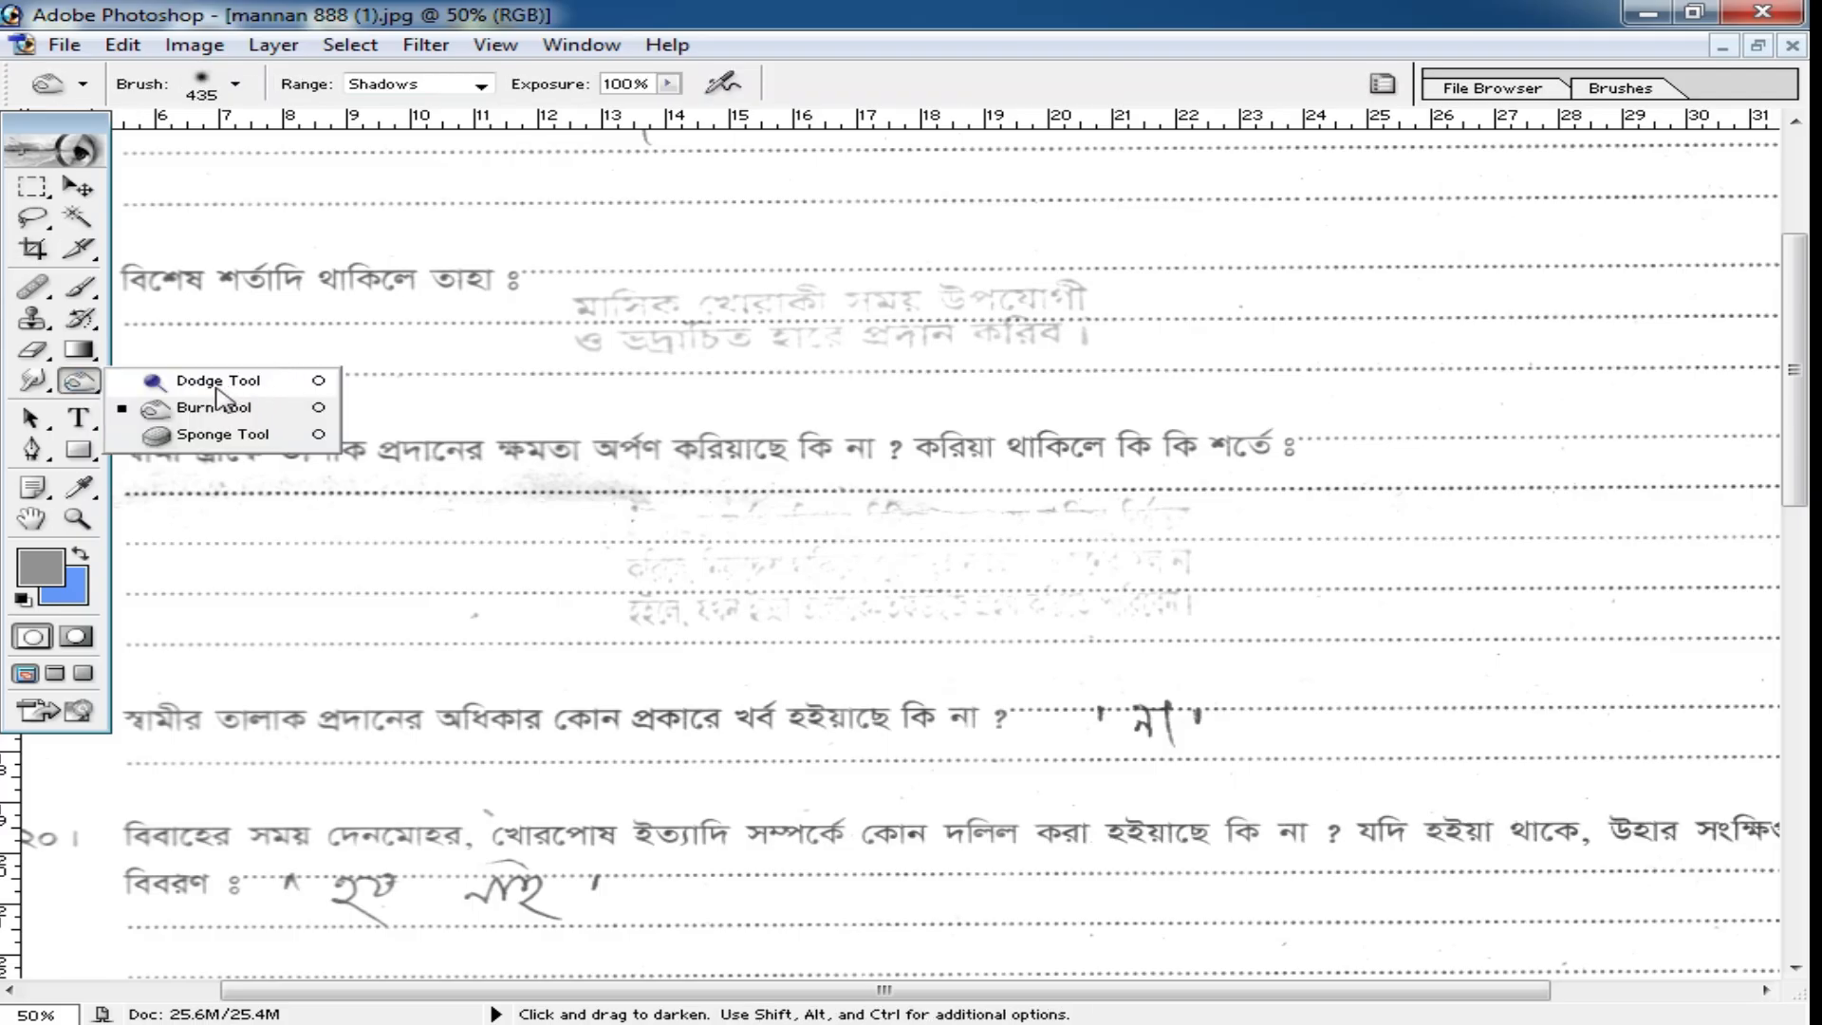
{"action": "left_click", "coordinate": [217, 381]}
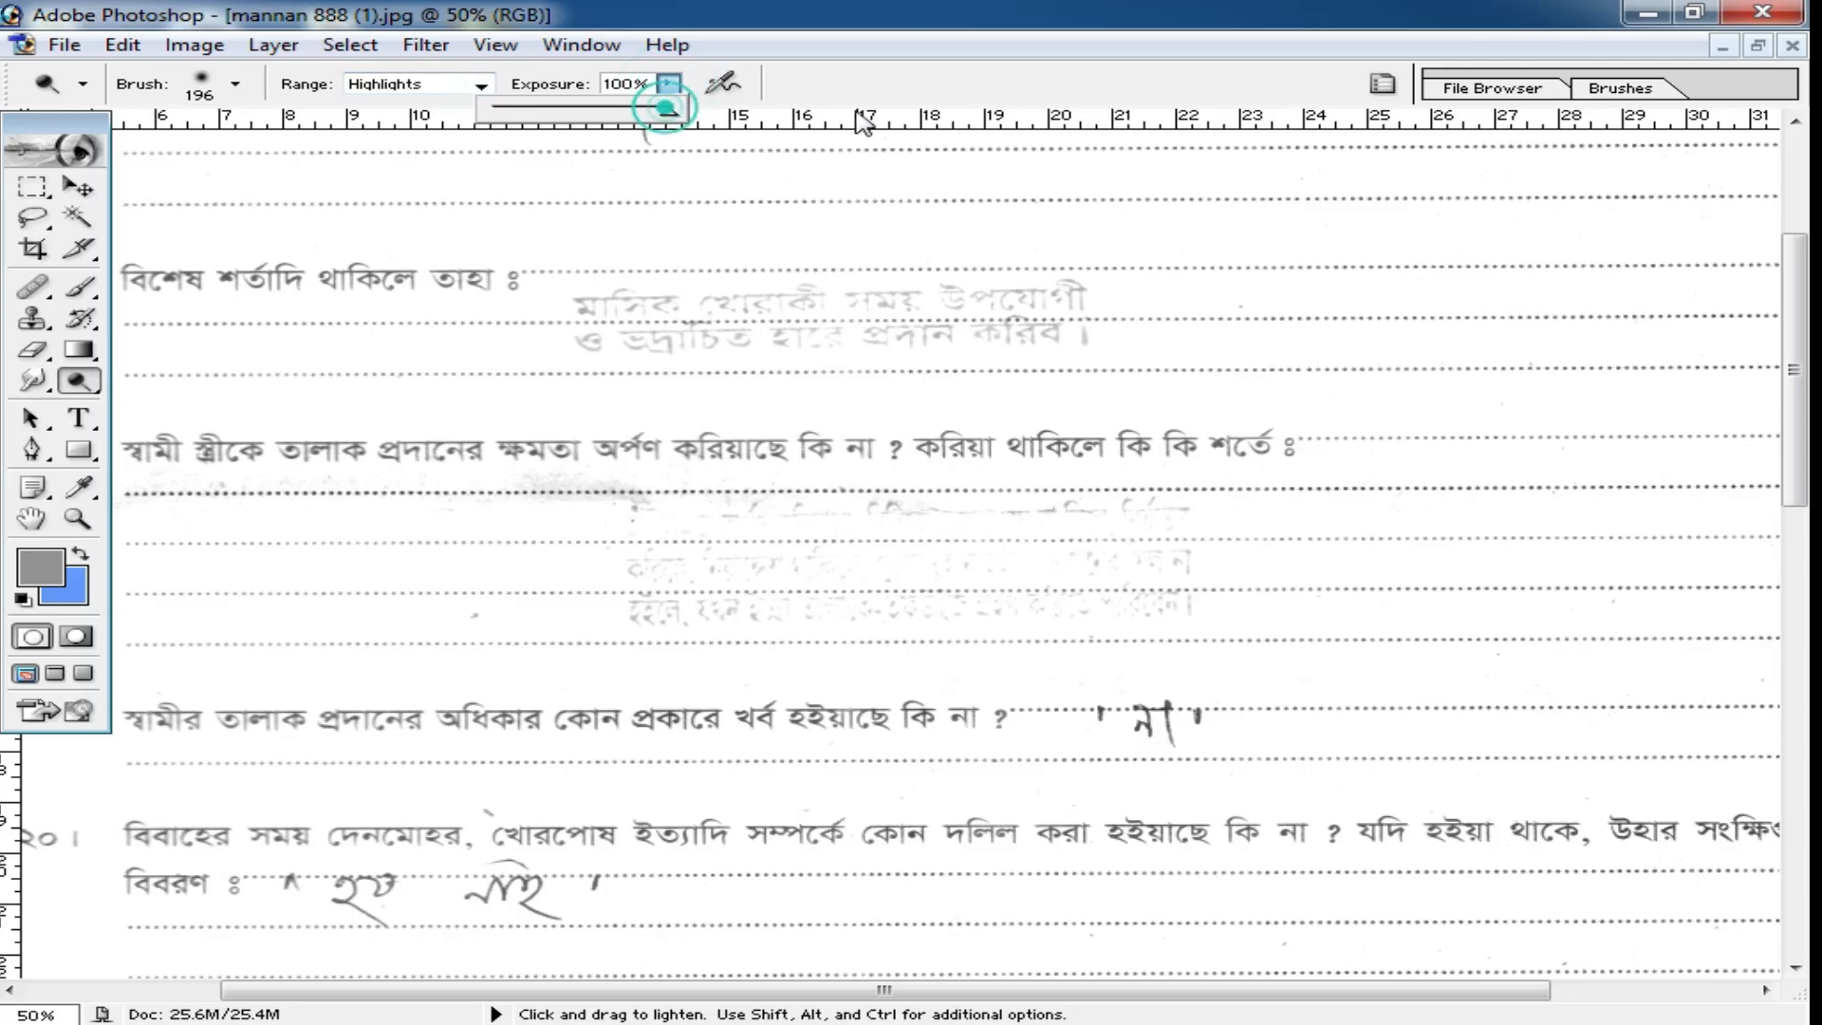
{"action": "right_click", "coordinate": [1120, 410]}
{"action": "left_click", "coordinate": [1342, 458]}
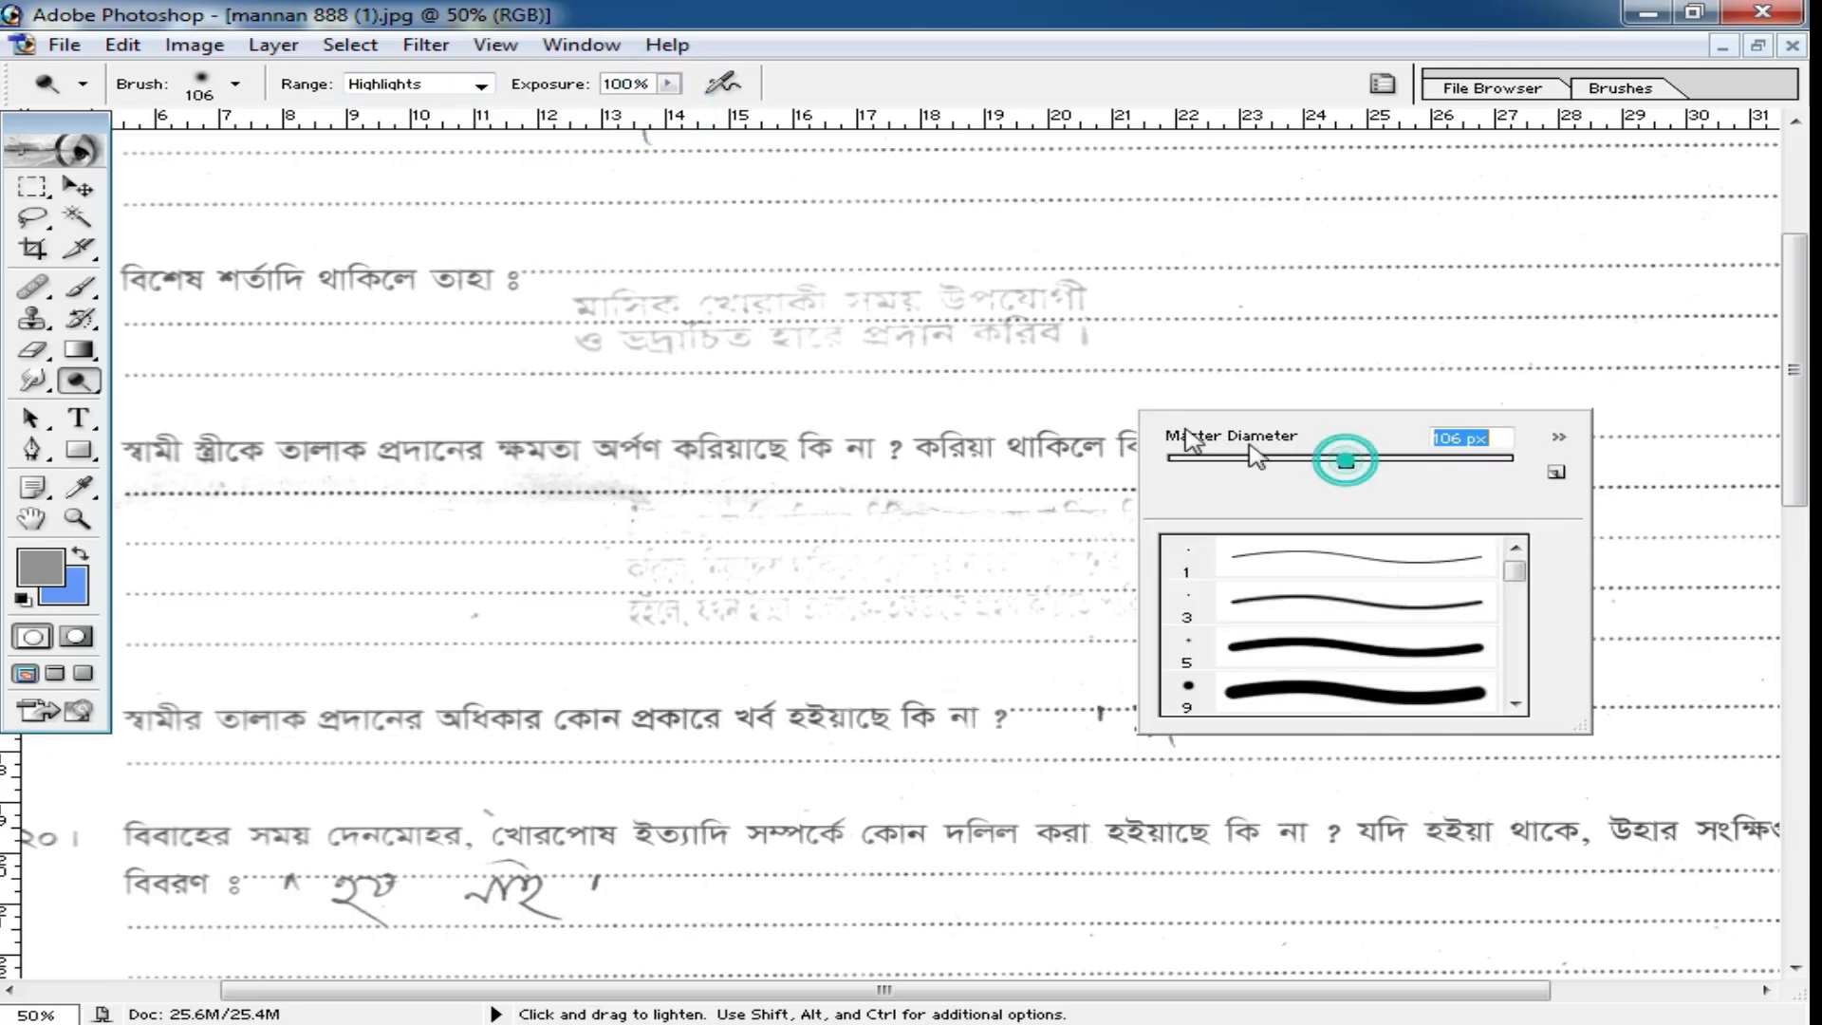
{"action": "mouse_move", "coordinate": [1077, 334]}
{"action": "left_mouse_down"}
{"action": "mouse_move", "coordinate": [611, 345]}
{"action": "mouse_move", "coordinate": [563, 322]}
{"action": "mouse_move", "coordinate": [1106, 293]}
{"action": "left_mouse_up"}
{"action": "mouse_move", "coordinate": [777, 555]}
{"action": "left_mouse_down"}
{"action": "mouse_move", "coordinate": [639, 512]}
{"action": "mouse_move", "coordinate": [1251, 520]}
{"action": "left_mouse_up"}
{"action": "left_click_drag", "start_coordinate": [608, 599], "coordinate": [1066, 608]}
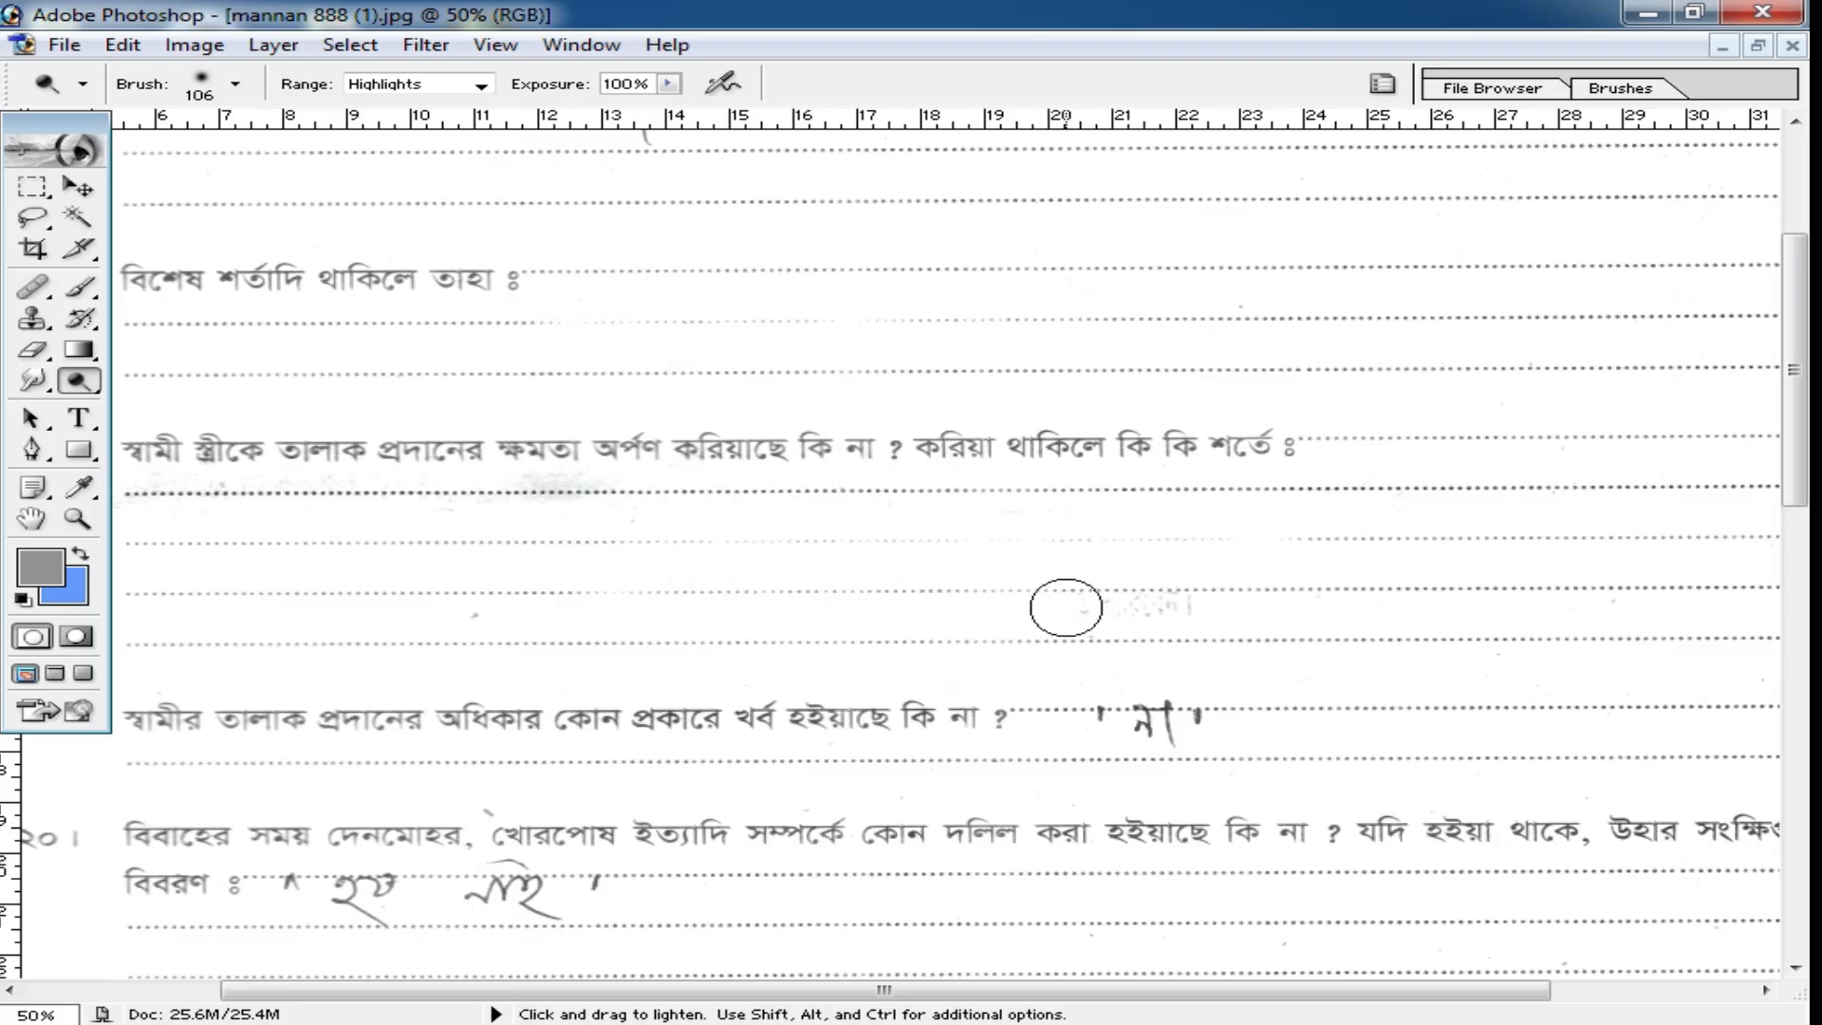
{"action": "scroll", "coordinate": [874, 559], "scroll_direction": "up", "scroll_amount": 3}
{"action": "left_click_drag", "start_coordinate": [653, 413], "coordinate": [618, 407]}
{"action": "key", "text": "ctrl+z"}
Dodge away the faded stamp text beneath the marriage registrar's signature, just above the seal box.
{"action": "scroll", "coordinate": [934, 700], "scroll_direction": "down", "scroll_amount": 5}
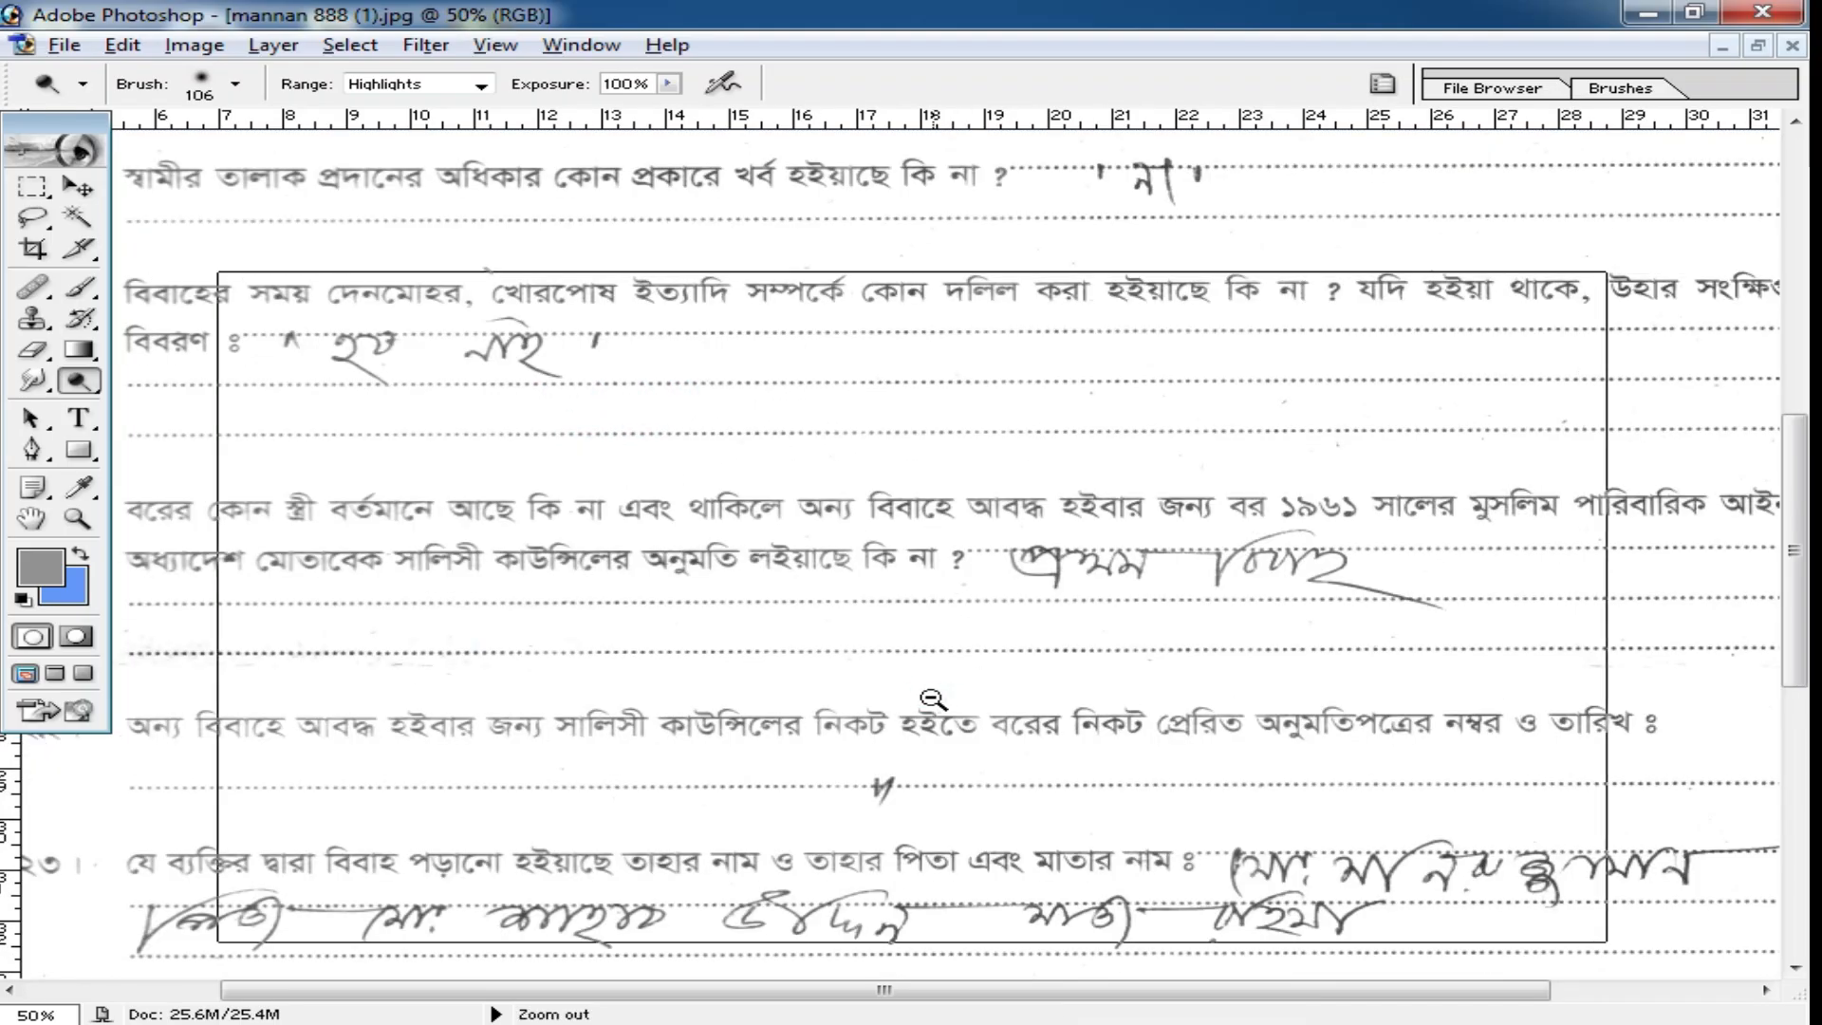
{"action": "left_click", "coordinate": [934, 699], "text": "ctrl+alt"}
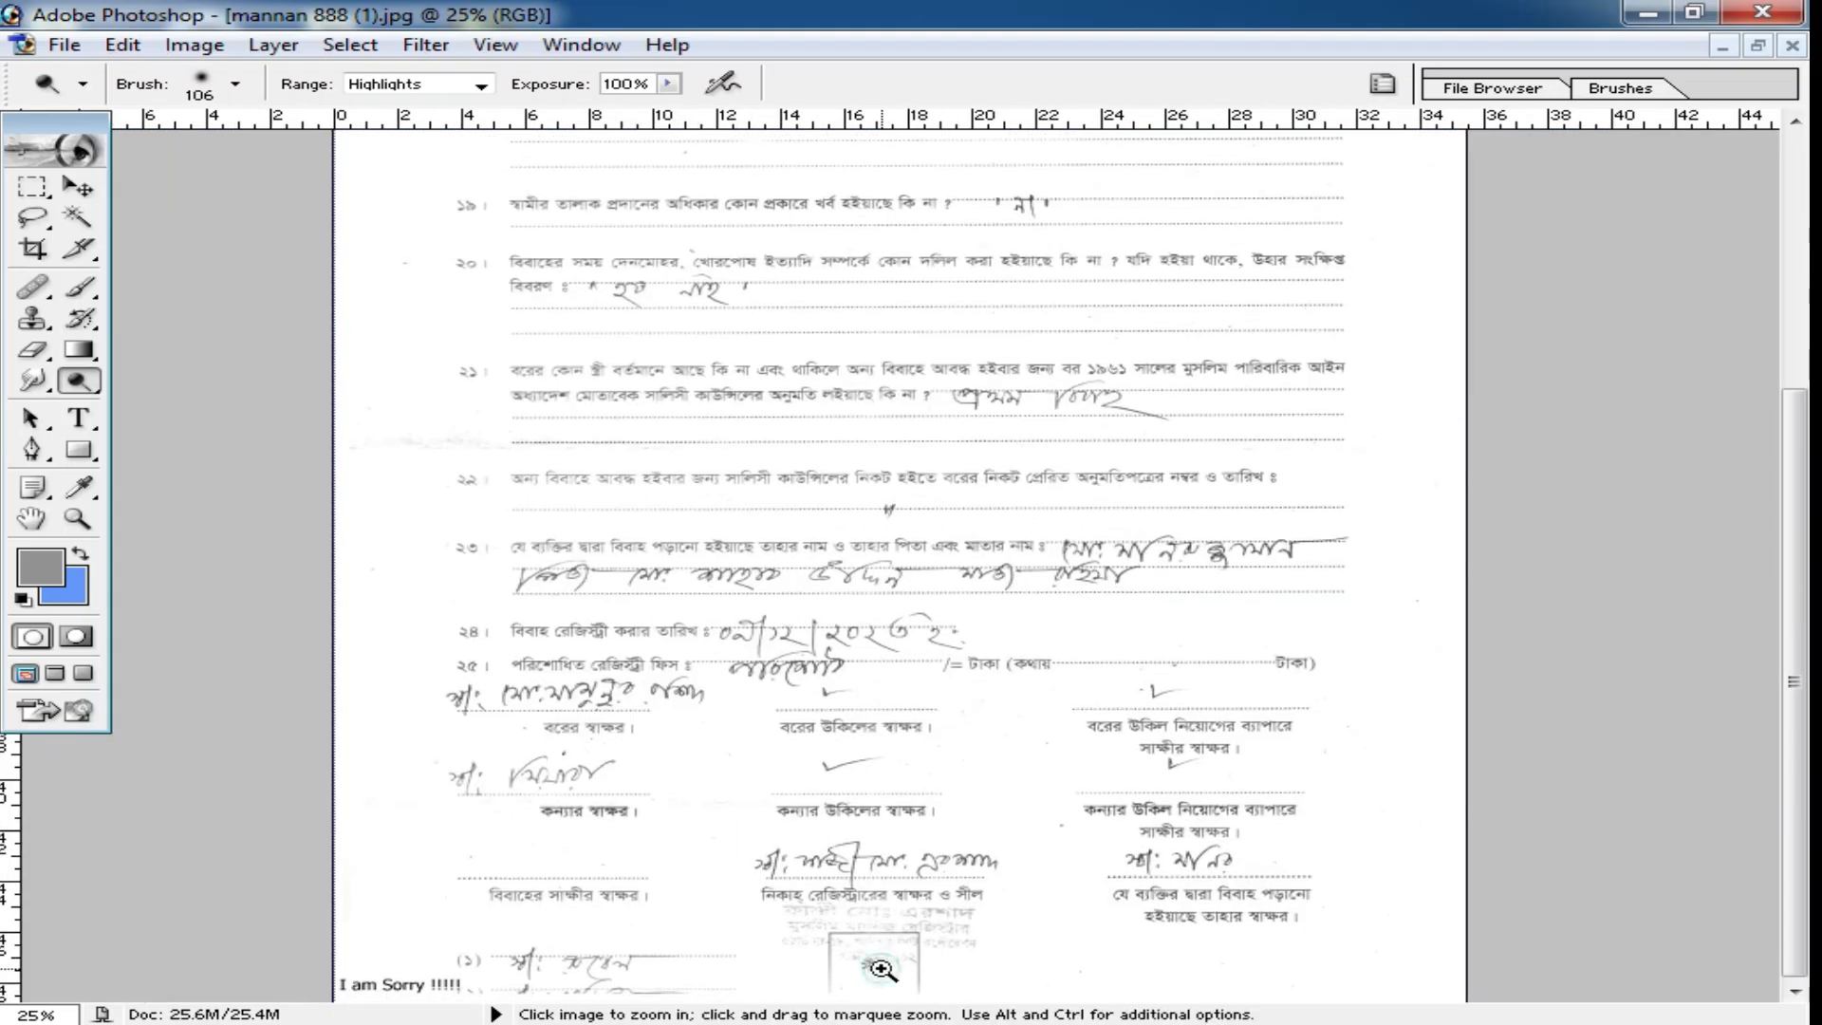
{"action": "left_click", "coordinate": [882, 851], "text": "ctrl"}
{"action": "mouse_move", "coordinate": [739, 885]}
{"action": "left_mouse_down"}
{"action": "mouse_move", "coordinate": [1017, 899]}
{"action": "mouse_move", "coordinate": [745, 930]}
{"action": "mouse_move", "coordinate": [929, 931]}
{"action": "left_mouse_up"}
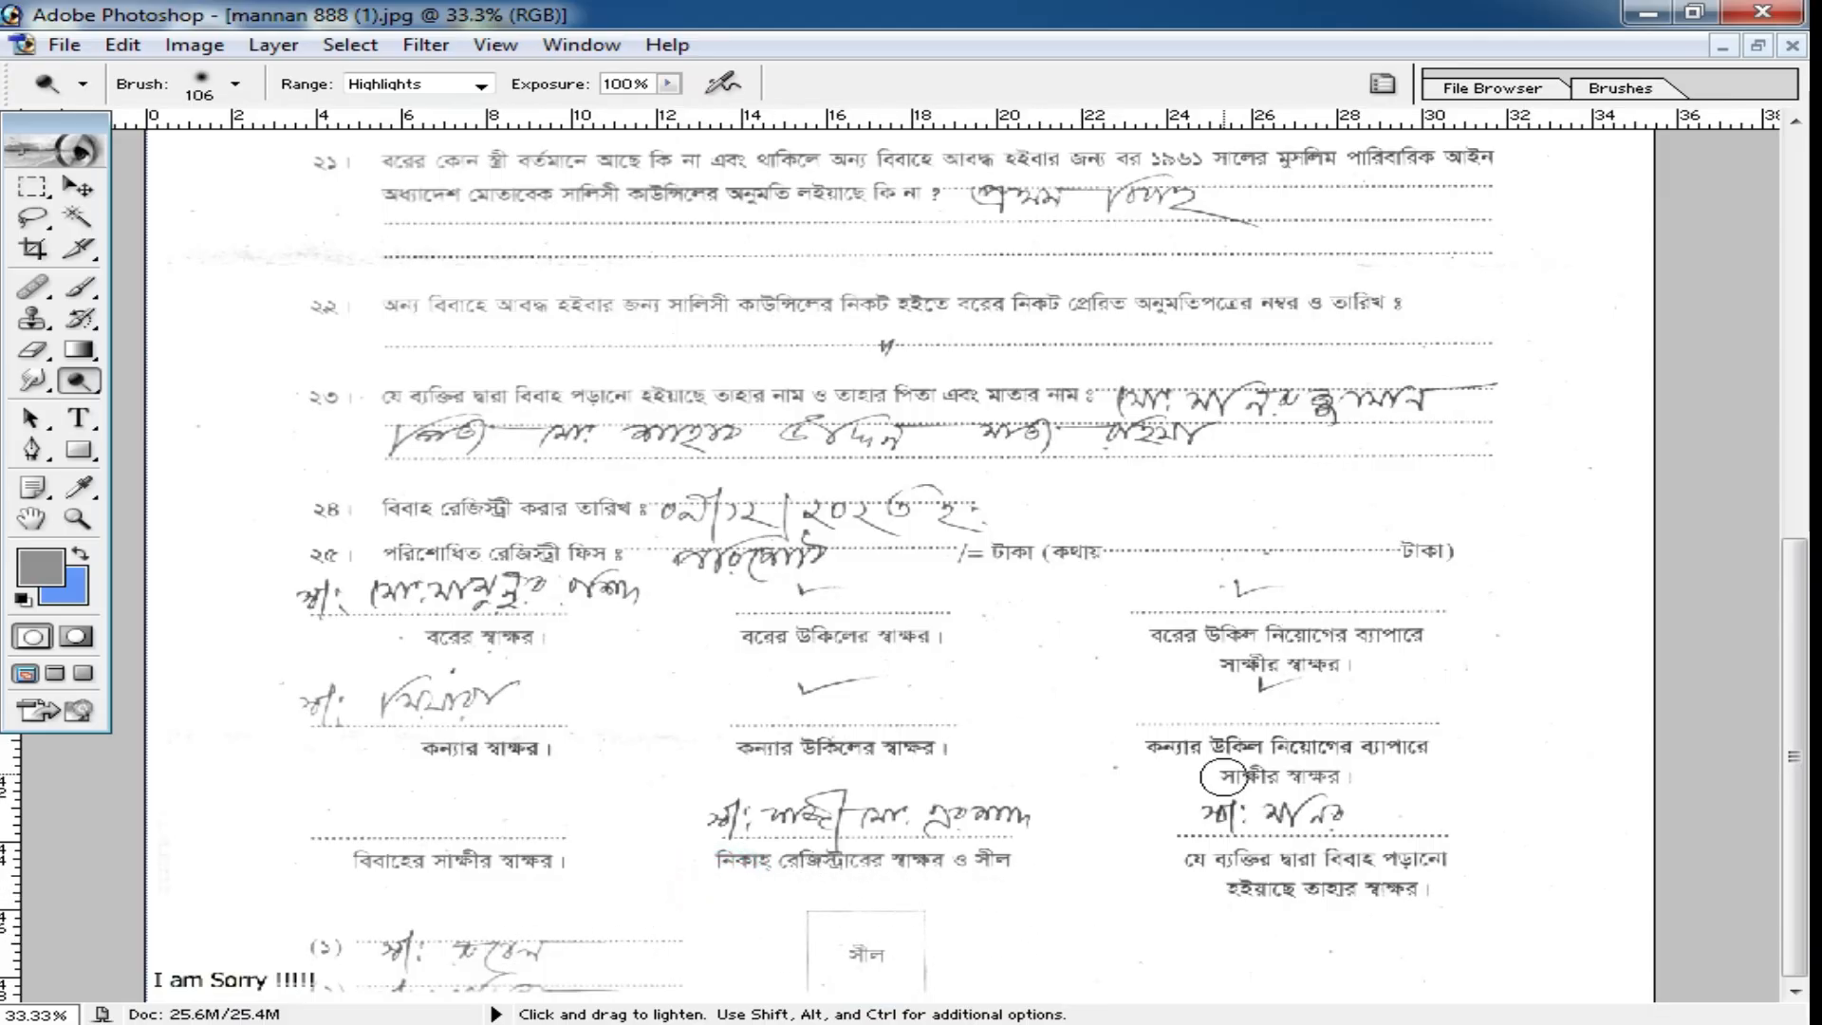
Darken the printed text and handwriting of items 16 to 21 with the Burn tool at shadows range and 100% exposure.
{"action": "scroll", "coordinate": [1001, 488], "scroll_direction": "up", "scroll_amount": 8}
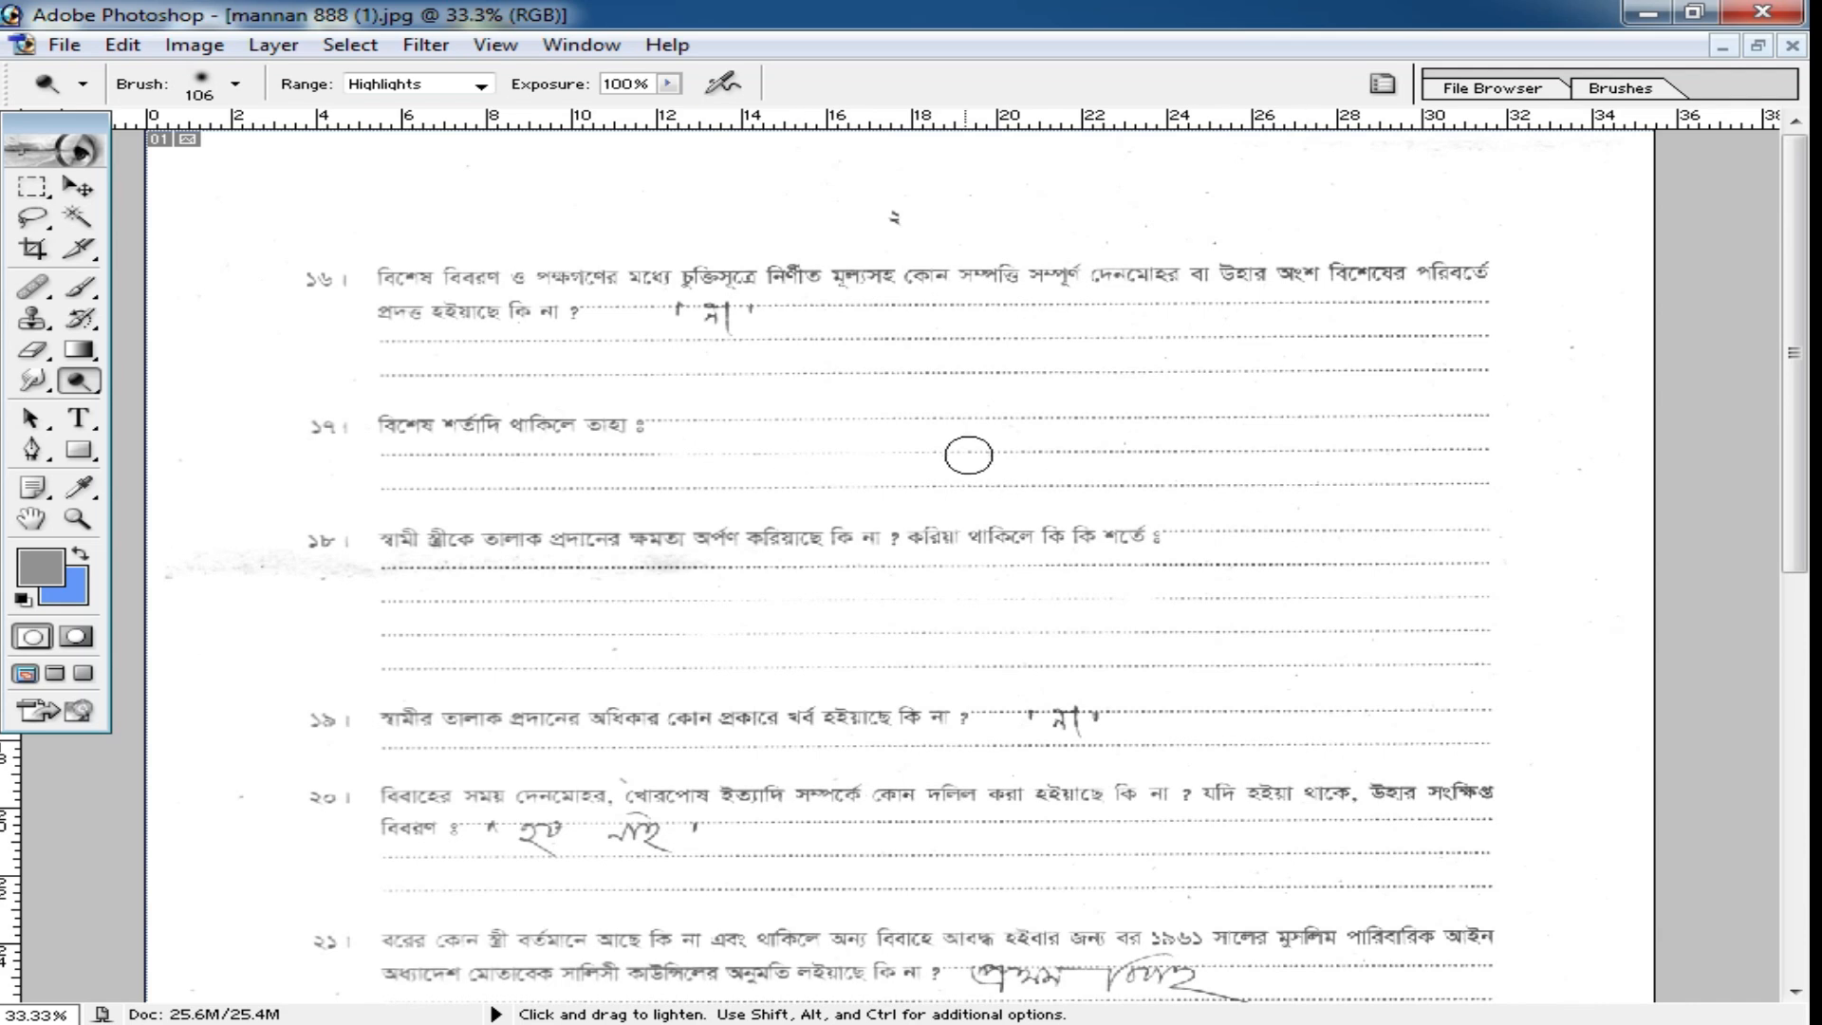
{"action": "left_click", "coordinate": [78, 383]}
{"action": "left_click", "coordinate": [240, 417]}
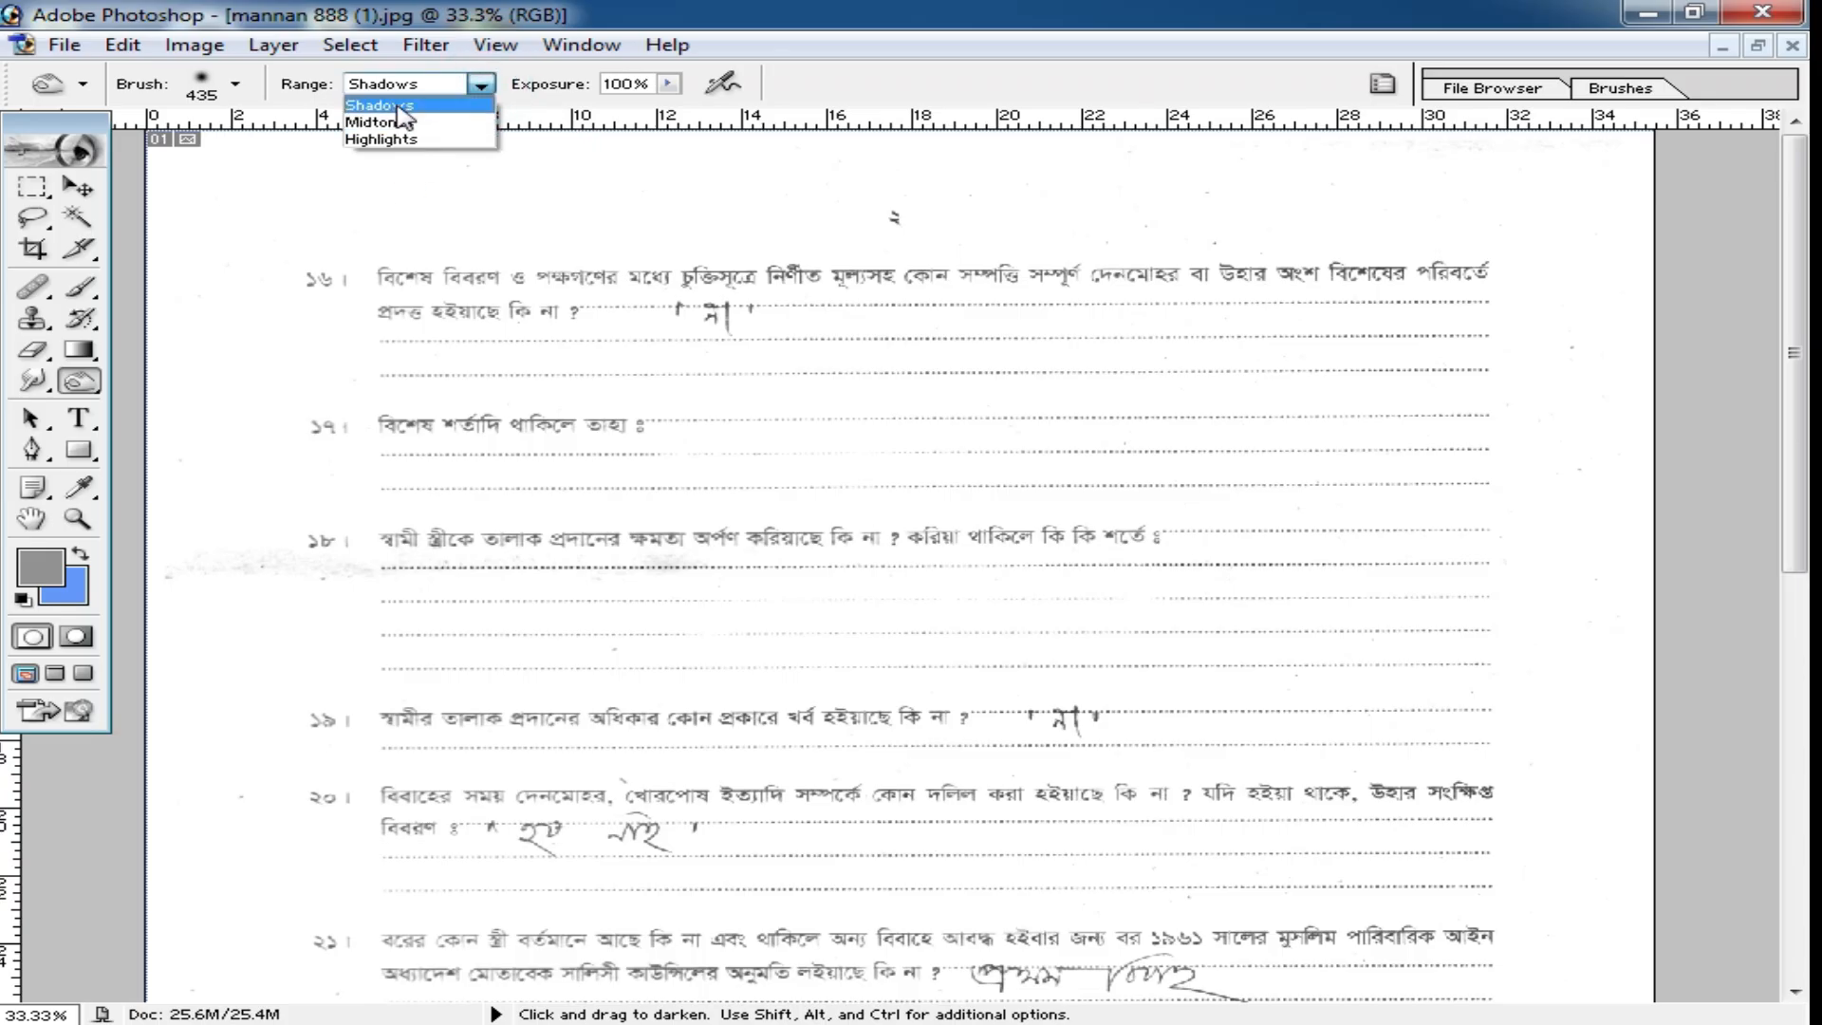
{"action": "left_click", "coordinate": [409, 106]}
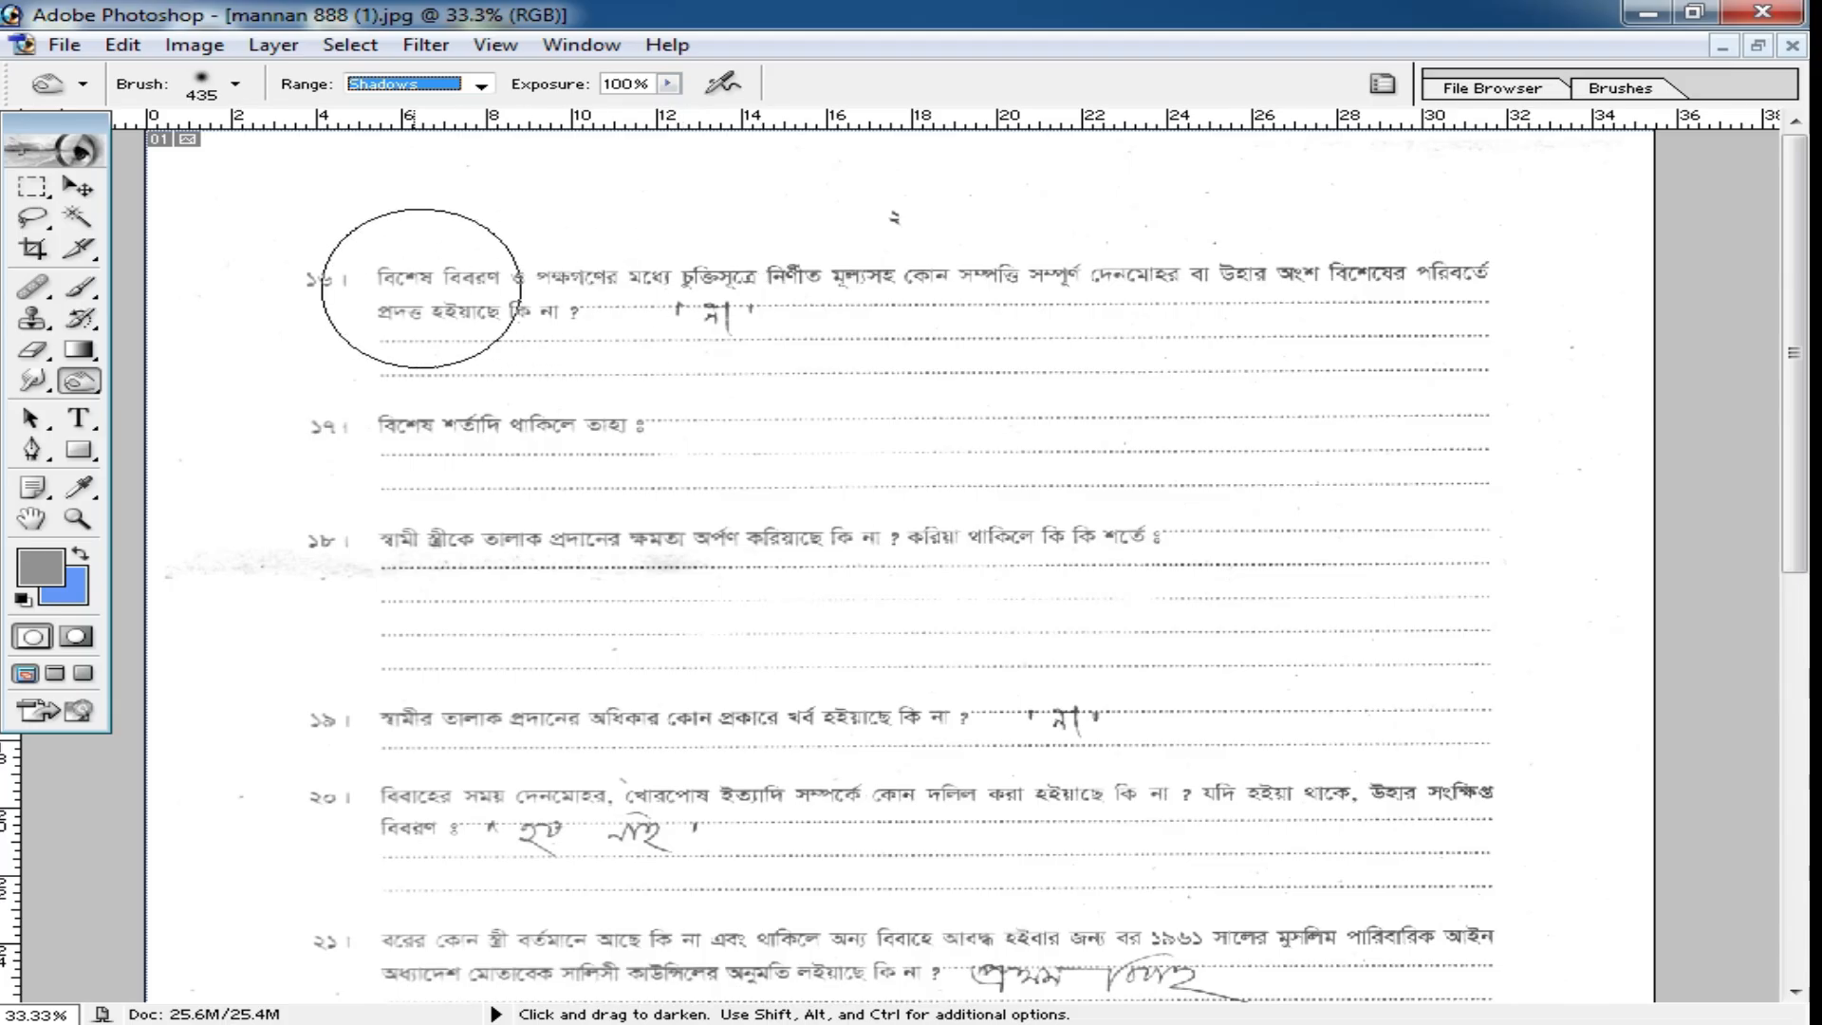
{"action": "left_click", "coordinate": [364, 284]}
{"action": "mouse_move", "coordinate": [622, 287]}
{"action": "left_mouse_down"}
{"action": "mouse_move", "coordinate": [1338, 231]}
{"action": "mouse_move", "coordinate": [996, 305]}
{"action": "mouse_move", "coordinate": [367, 508]}
{"action": "mouse_move", "coordinate": [474, 532]}
{"action": "mouse_move", "coordinate": [1188, 541]}
{"action": "mouse_move", "coordinate": [488, 749]}
{"action": "mouse_move", "coordinate": [1440, 777]}
{"action": "mouse_move", "coordinate": [553, 856]}
{"action": "left_mouse_up"}
{"action": "scroll", "coordinate": [981, 710], "scroll_direction": "down", "scroll_amount": 3}
{"action": "mouse_move", "coordinate": [407, 760]}
{"action": "left_mouse_down"}
{"action": "mouse_move", "coordinate": [1180, 787]}
{"action": "mouse_move", "coordinate": [1542, 775]}
{"action": "mouse_move", "coordinate": [926, 815]}
{"action": "mouse_move", "coordinate": [405, 799]}
{"action": "mouse_move", "coordinate": [521, 752]}
{"action": "left_mouse_up"}
Burn the text of items 22 to 25 and the signature block in the lower part of the form.
{"action": "scroll", "coordinate": [521, 752], "scroll_direction": "down", "scroll_amount": 4}
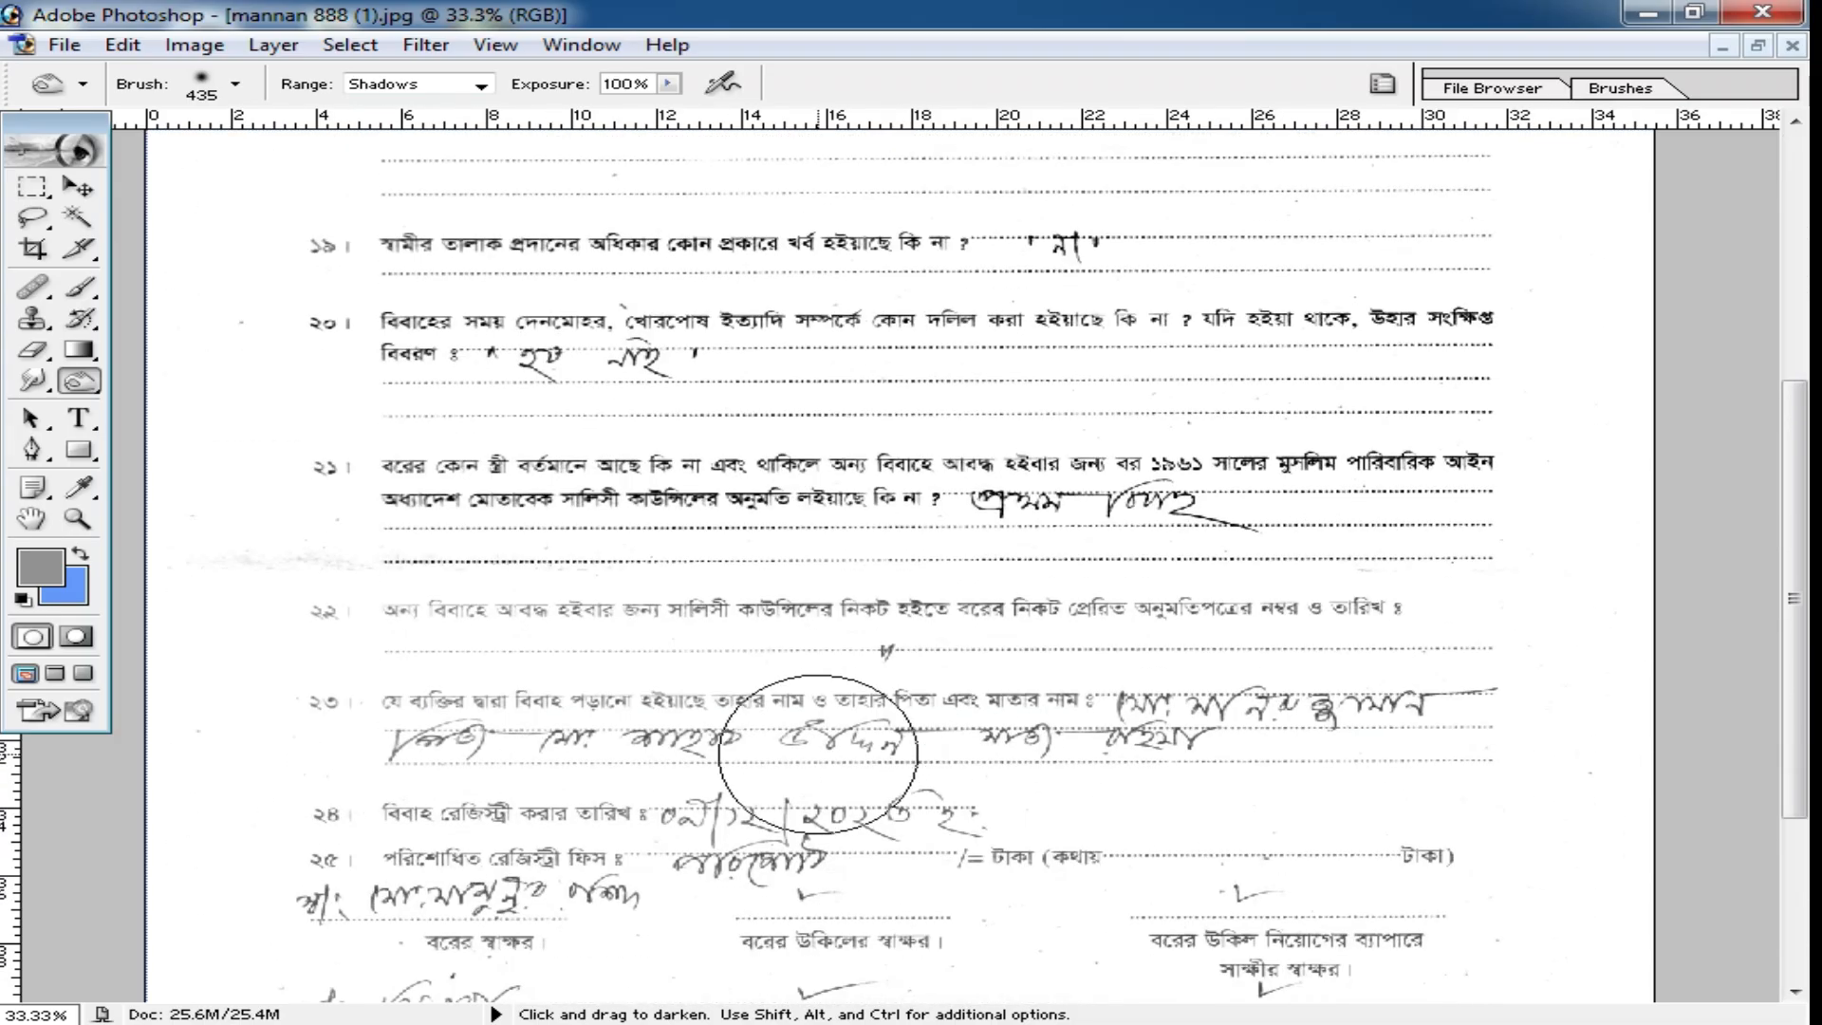
{"action": "mouse_move", "coordinate": [311, 612]}
{"action": "left_mouse_down"}
{"action": "mouse_move", "coordinate": [834, 642]}
{"action": "mouse_move", "coordinate": [1376, 622]}
{"action": "mouse_move", "coordinate": [1174, 715]}
{"action": "mouse_move", "coordinate": [220, 768]}
{"action": "mouse_move", "coordinate": [832, 777]}
{"action": "mouse_move", "coordinate": [548, 900]}
{"action": "mouse_move", "coordinate": [554, 930]}
{"action": "mouse_move", "coordinate": [1148, 885]}
{"action": "left_mouse_up"}
{"action": "scroll", "coordinate": [1147, 886], "scroll_direction": "down", "scroll_amount": 2}
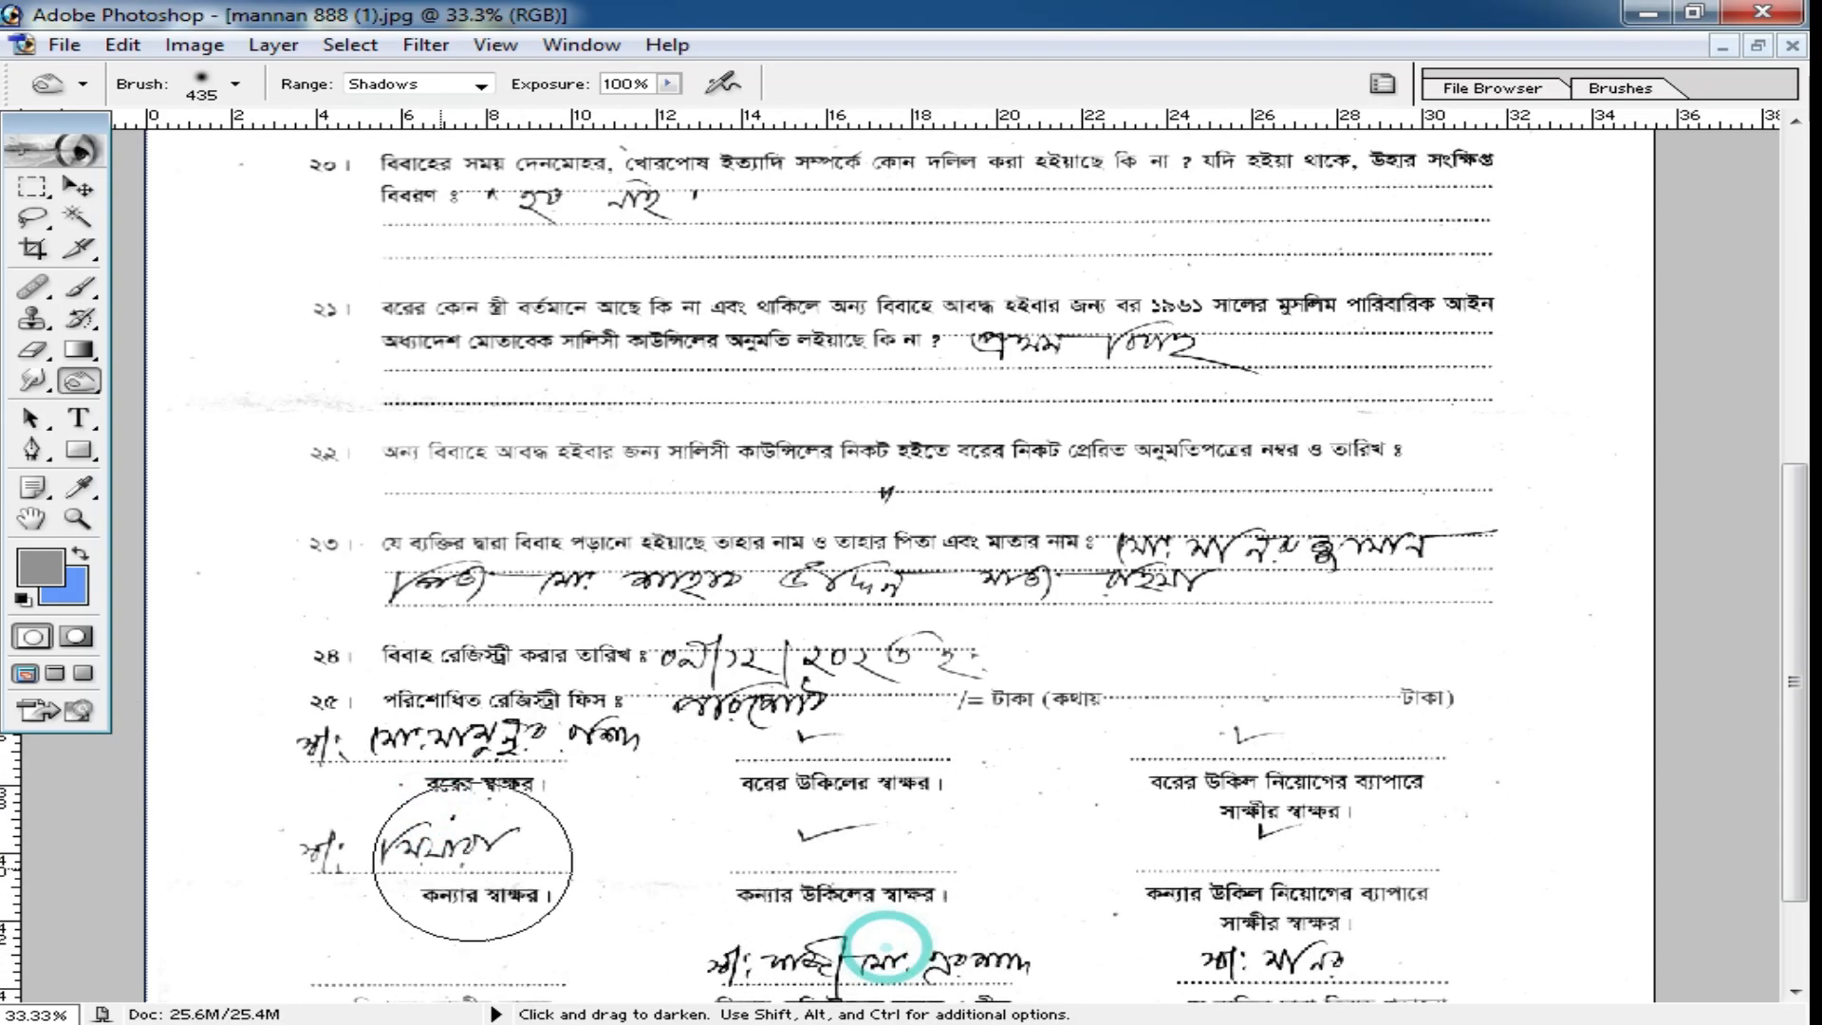
{"action": "scroll", "coordinate": [575, 839], "scroll_direction": "down", "scroll_amount": 2}
{"action": "mouse_move", "coordinate": [575, 839]}
{"action": "left_mouse_down"}
{"action": "mouse_move", "coordinate": [303, 875]}
{"action": "mouse_move", "coordinate": [187, 943]}
{"action": "mouse_move", "coordinate": [819, 808]}
{"action": "left_mouse_up"}
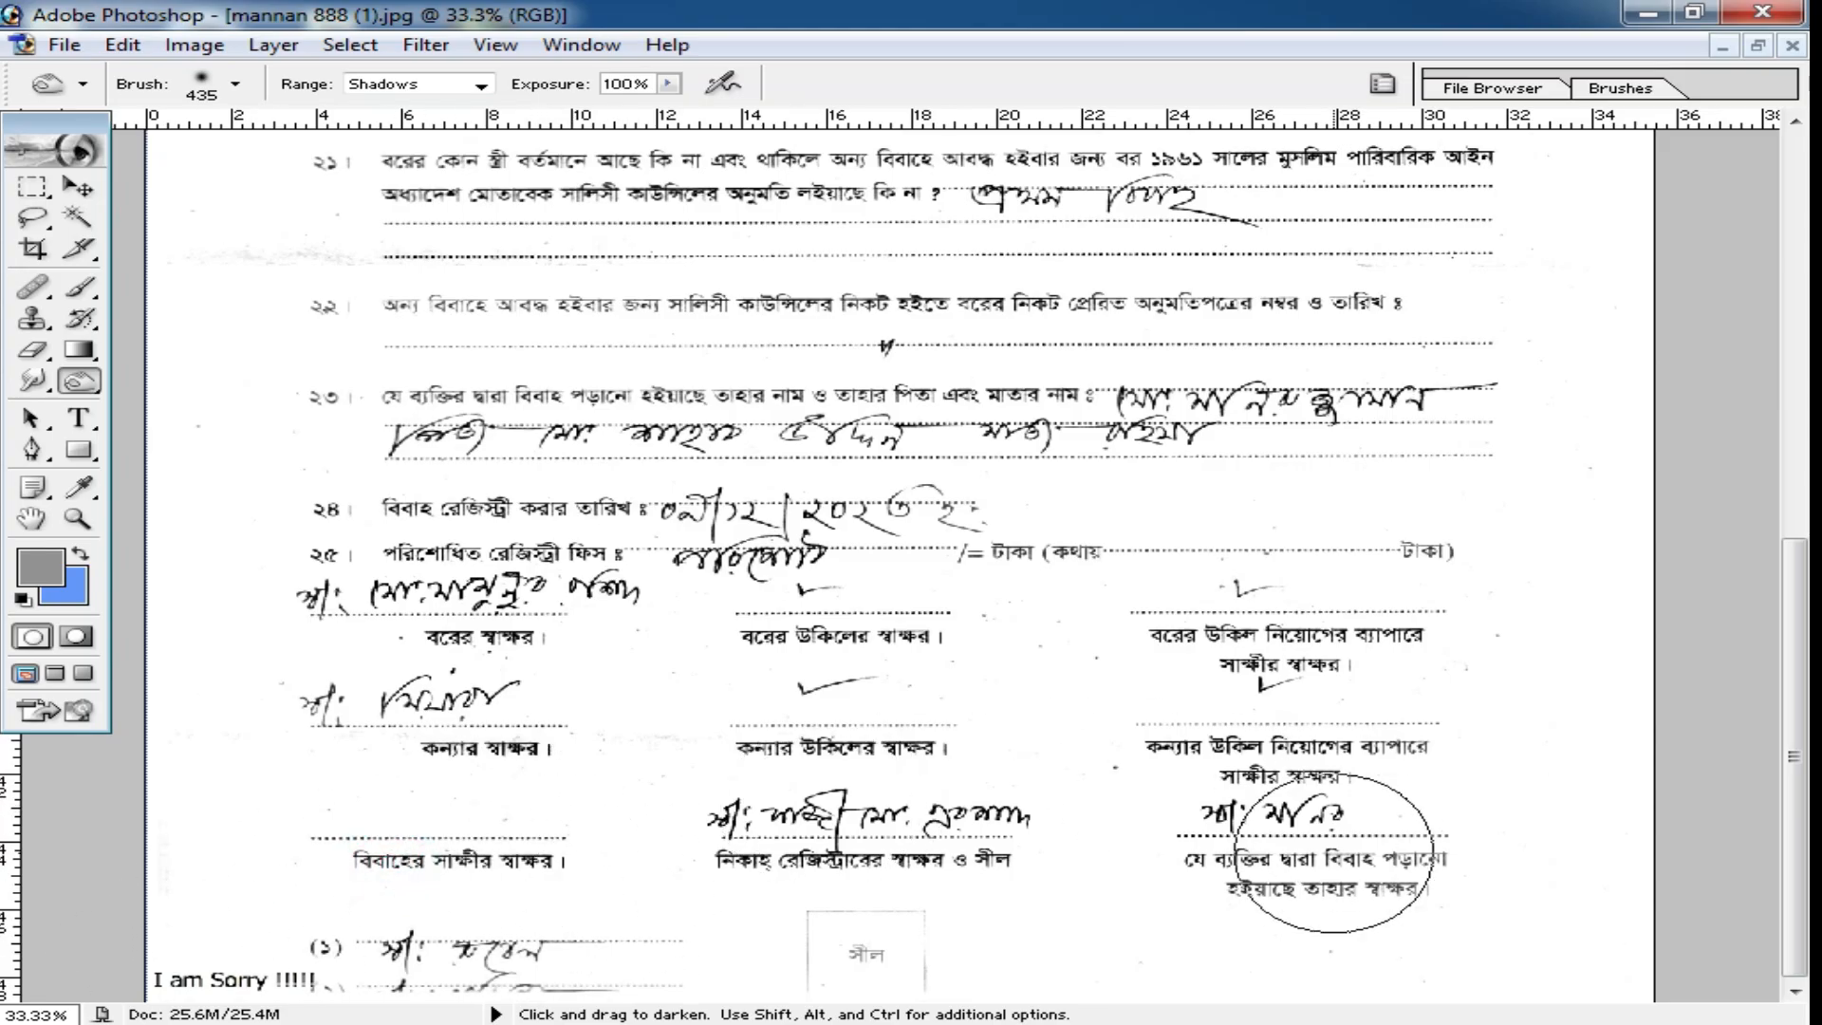
Burn the form's text a second time, working upward from items 23 and 22 to item 16.
{"action": "scroll", "coordinate": [840, 570], "scroll_direction": "up", "scroll_amount": 2}
{"action": "mouse_move", "coordinate": [1148, 545]}
{"action": "left_mouse_down"}
{"action": "mouse_move", "coordinate": [408, 513]}
{"action": "mouse_move", "coordinate": [1364, 411]}
{"action": "left_mouse_up"}
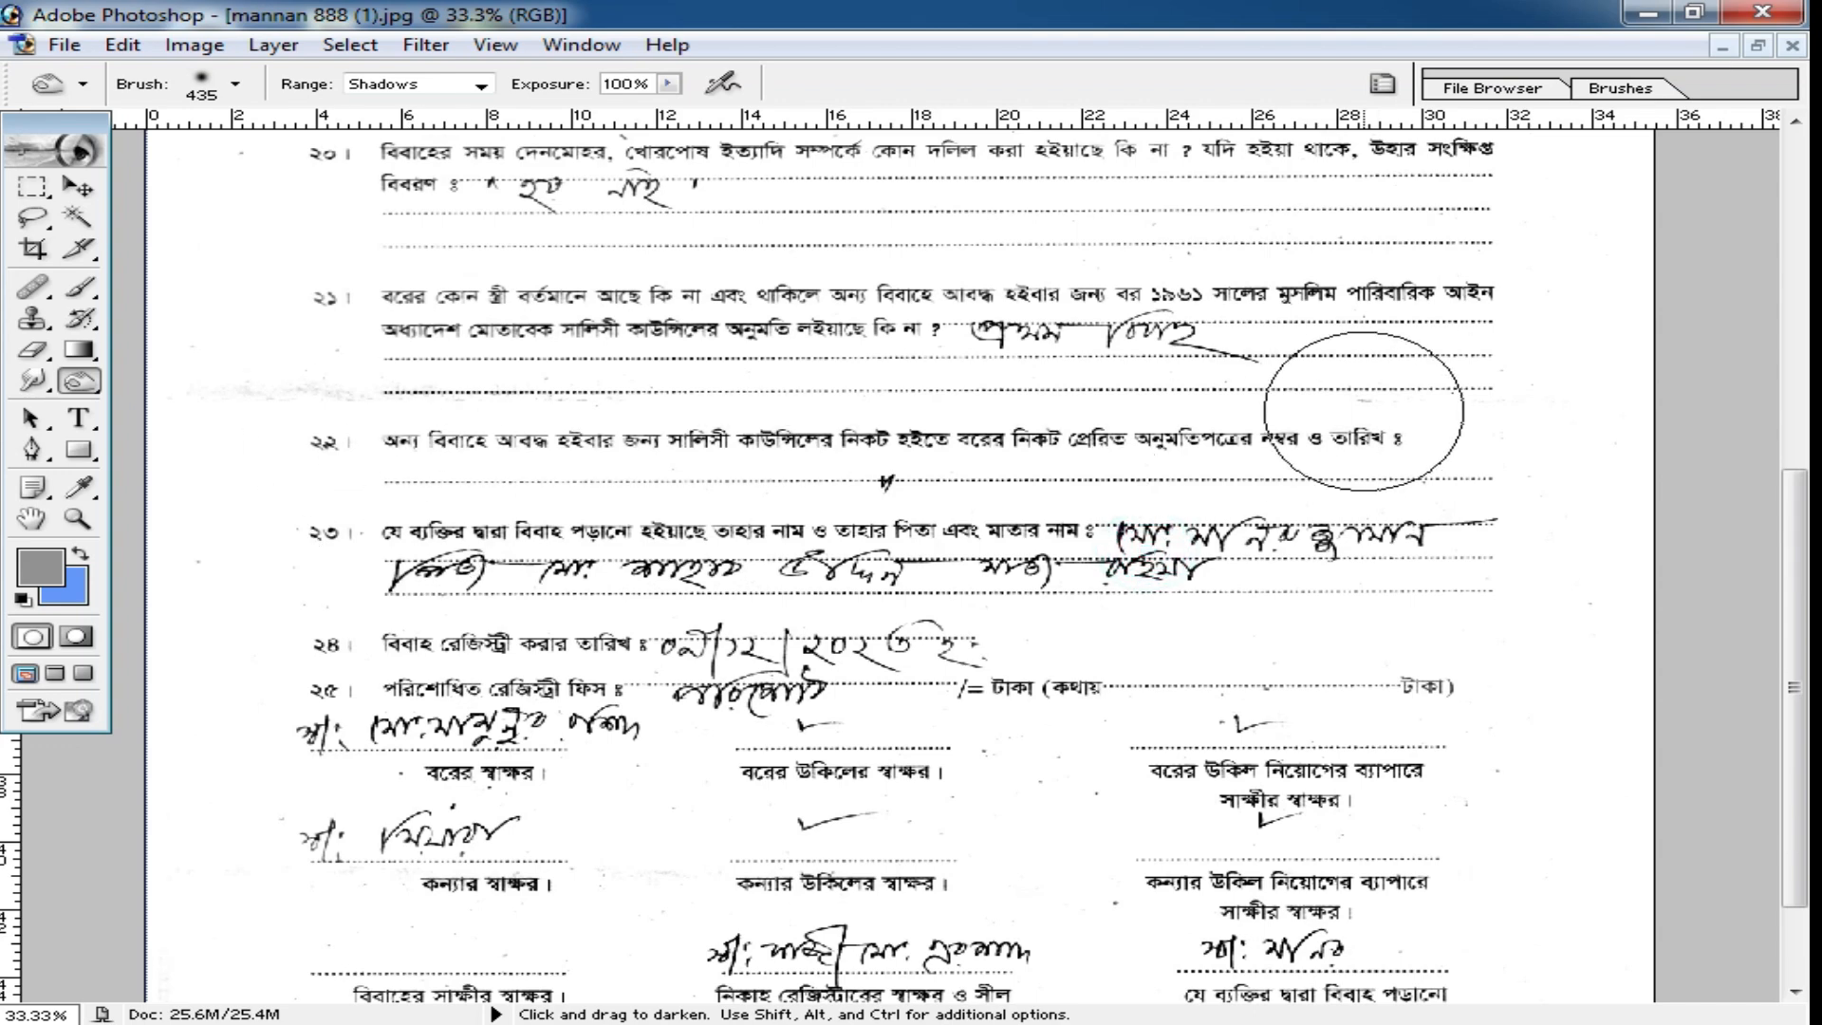
{"action": "scroll", "coordinate": [1364, 411], "scroll_direction": "up", "scroll_amount": 2}
{"action": "left_click_drag", "start_coordinate": [429, 438], "coordinate": [1486, 445]}
{"action": "scroll", "coordinate": [1486, 445], "scroll_direction": "up", "scroll_amount": 2}
{"action": "left_click_drag", "start_coordinate": [1257, 451], "coordinate": [976, 402]}
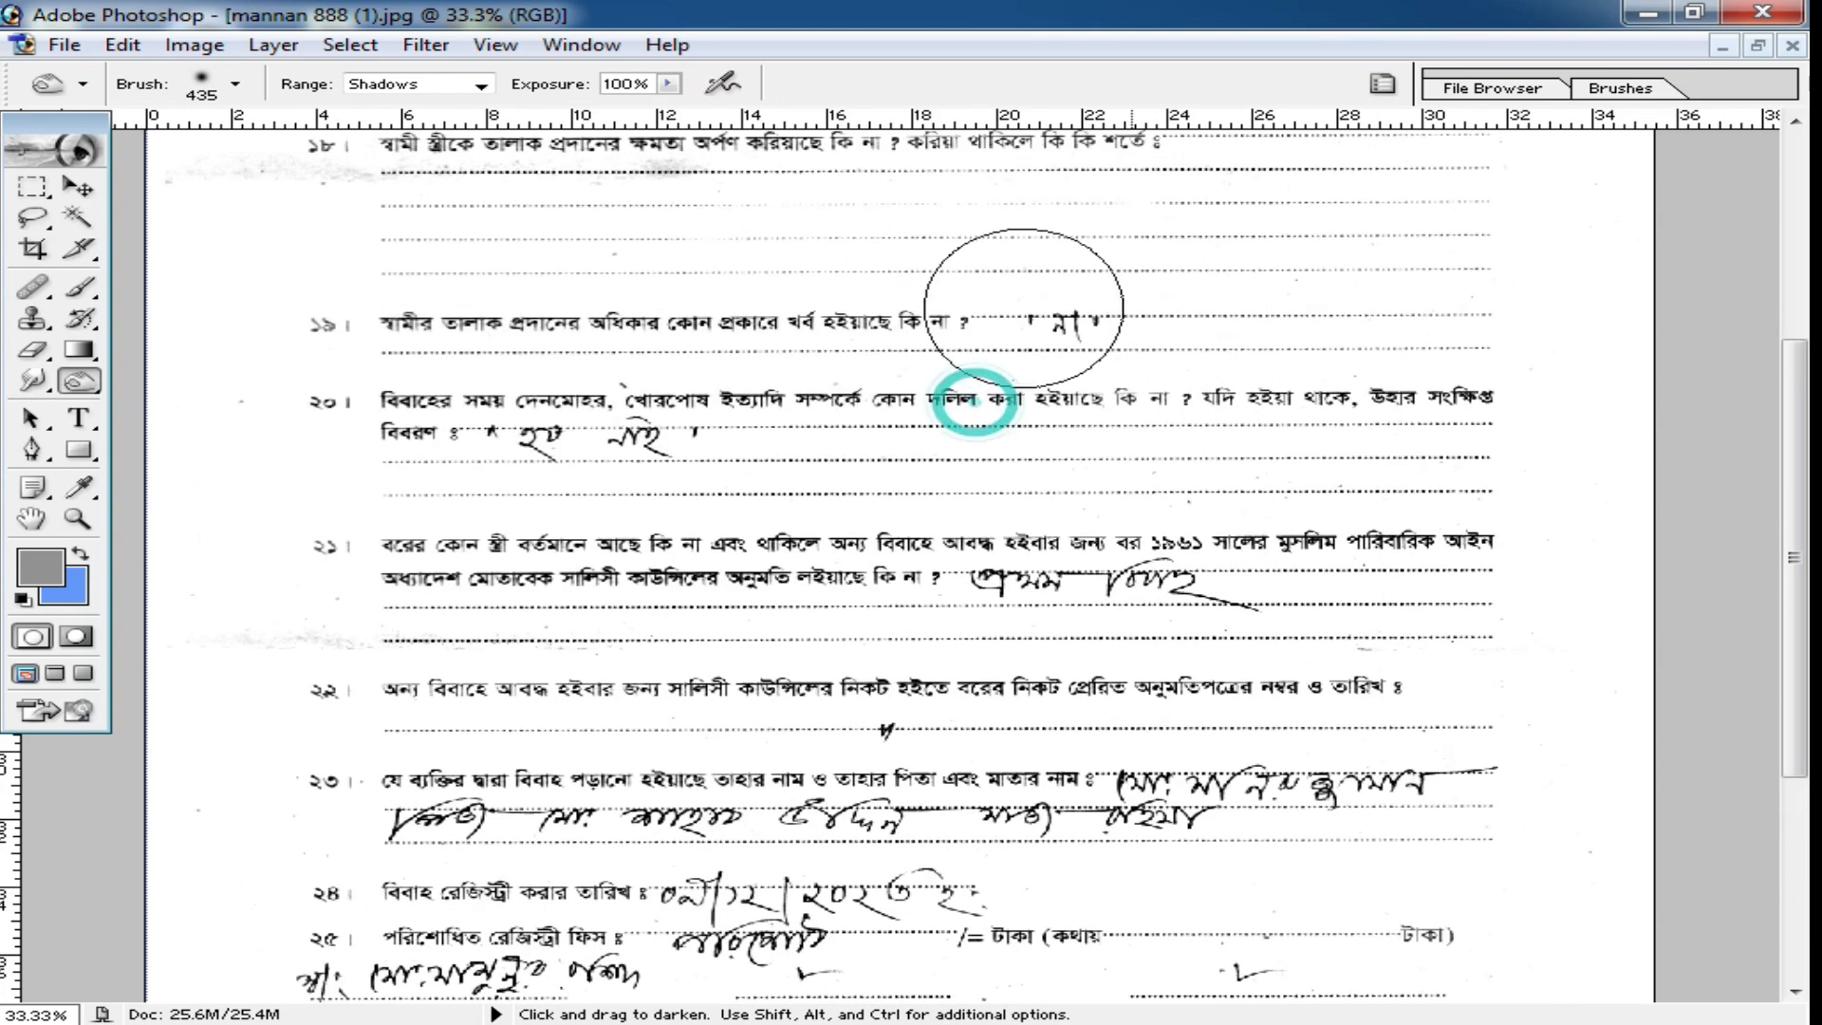
{"action": "scroll", "coordinate": [1192, 386], "scroll_direction": "up", "scroll_amount": 2}
{"action": "left_click_drag", "start_coordinate": [1192, 387], "coordinate": [1136, 403]}
{"action": "scroll", "coordinate": [1136, 403], "scroll_direction": "up", "scroll_amount": 1}
{"action": "scroll", "coordinate": [899, 389], "scroll_direction": "up", "scroll_amount": 1}
{"action": "left_click_drag", "start_coordinate": [504, 374], "coordinate": [1208, 373]}
{"action": "scroll", "coordinate": [760, 455], "scroll_direction": "up", "scroll_amount": 4}
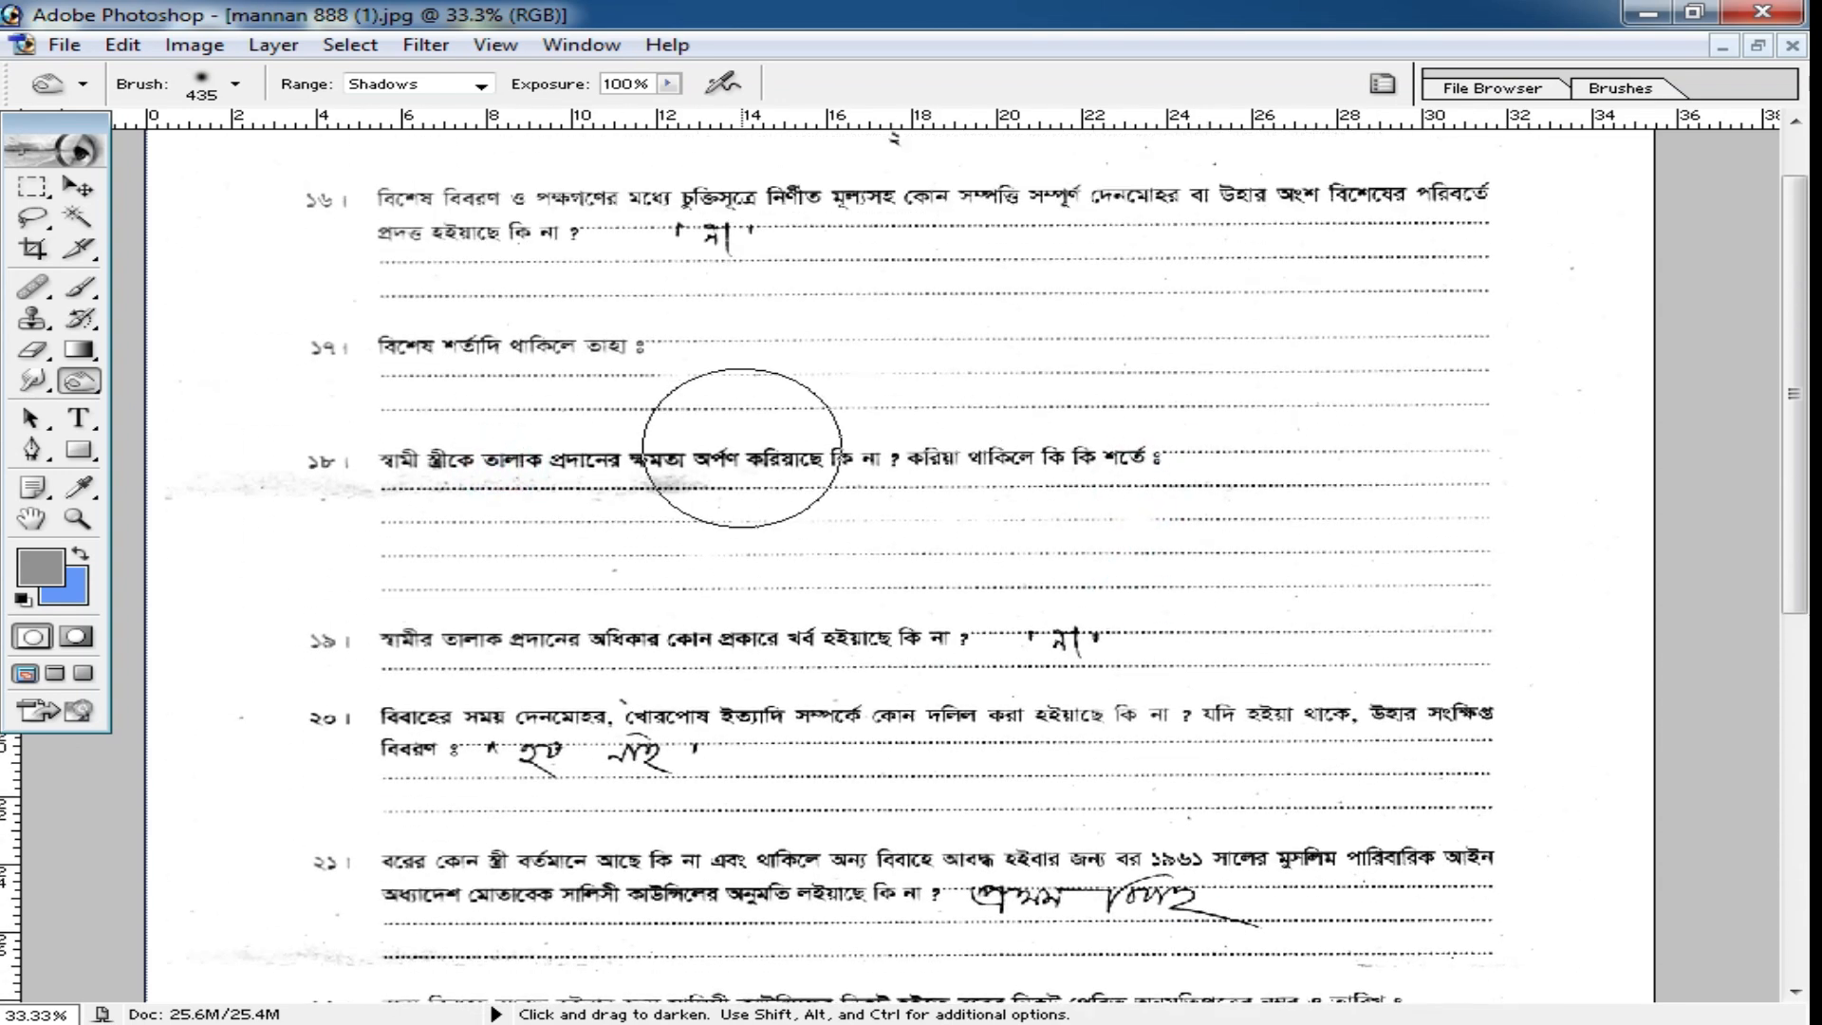
{"action": "left_click", "coordinate": [411, 419]}
{"action": "left_click_drag", "start_coordinate": [553, 280], "coordinate": [1014, 274]}
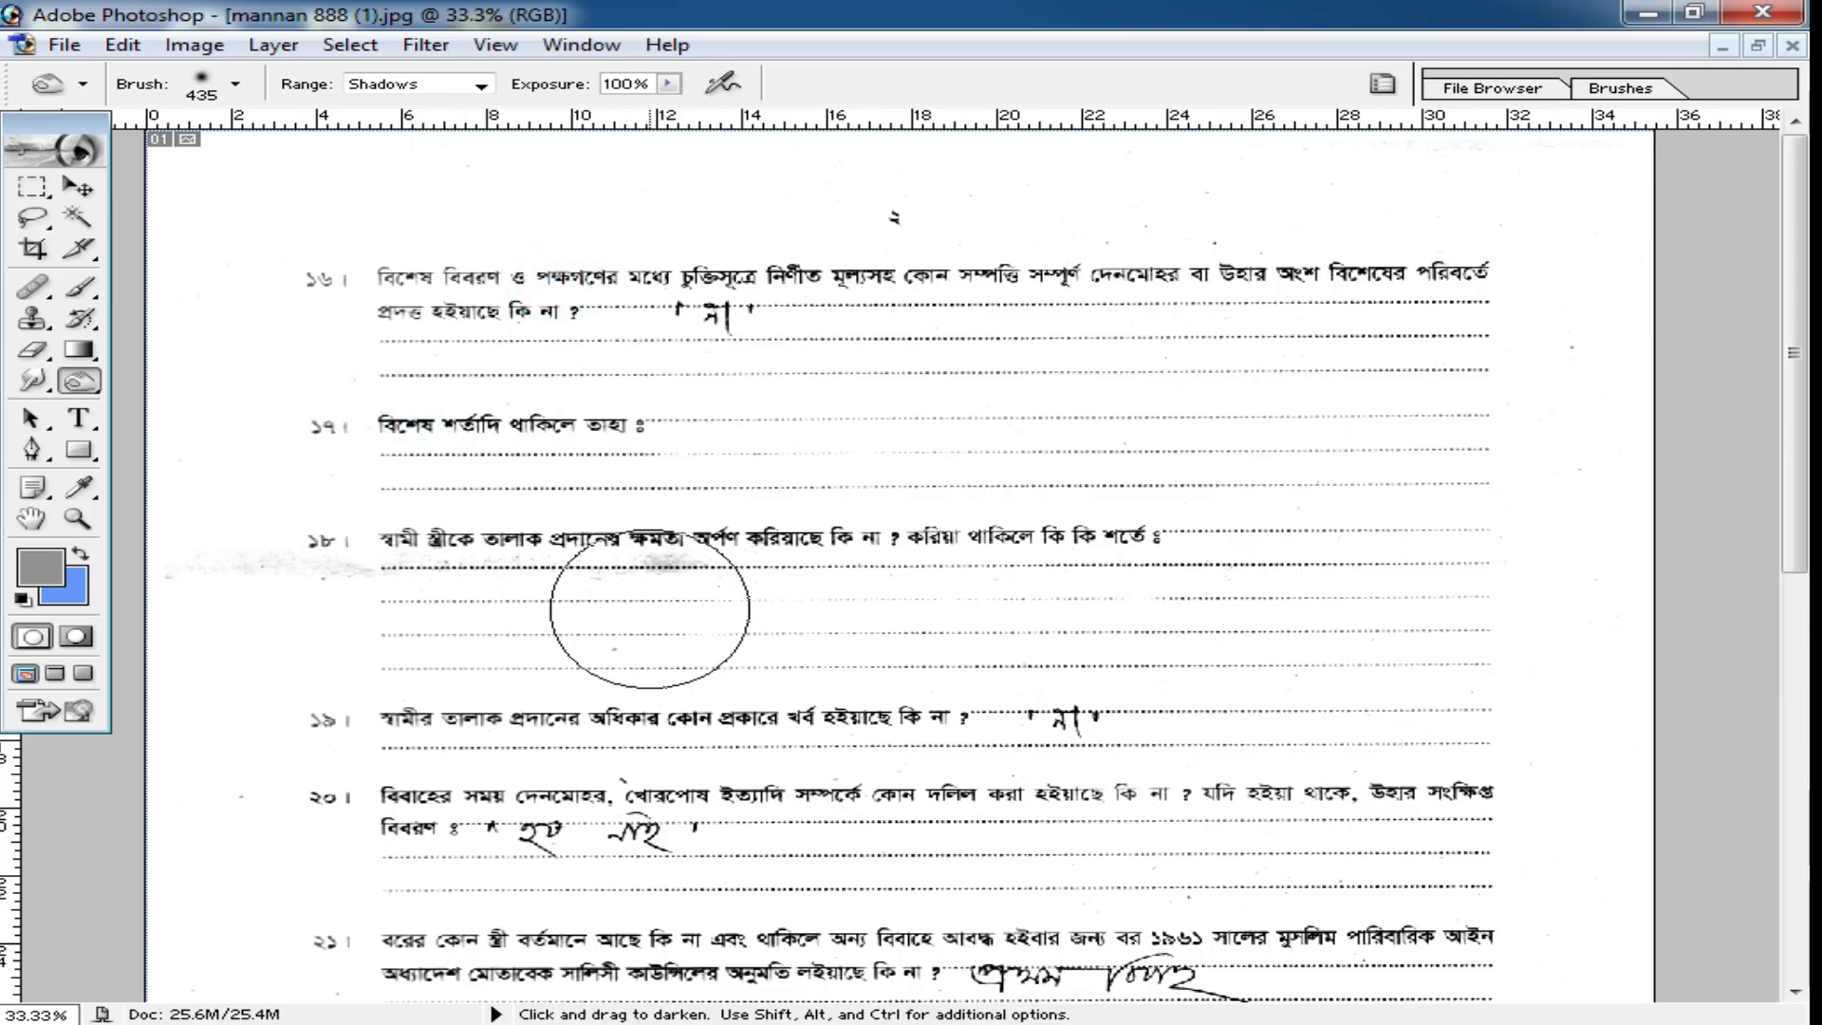
Remove the gray crease shadow beneath item 18 with the Dodge tool at highlights range.
{"action": "left_click_drag", "start_coordinate": [80, 394], "coordinate": [214, 367]}
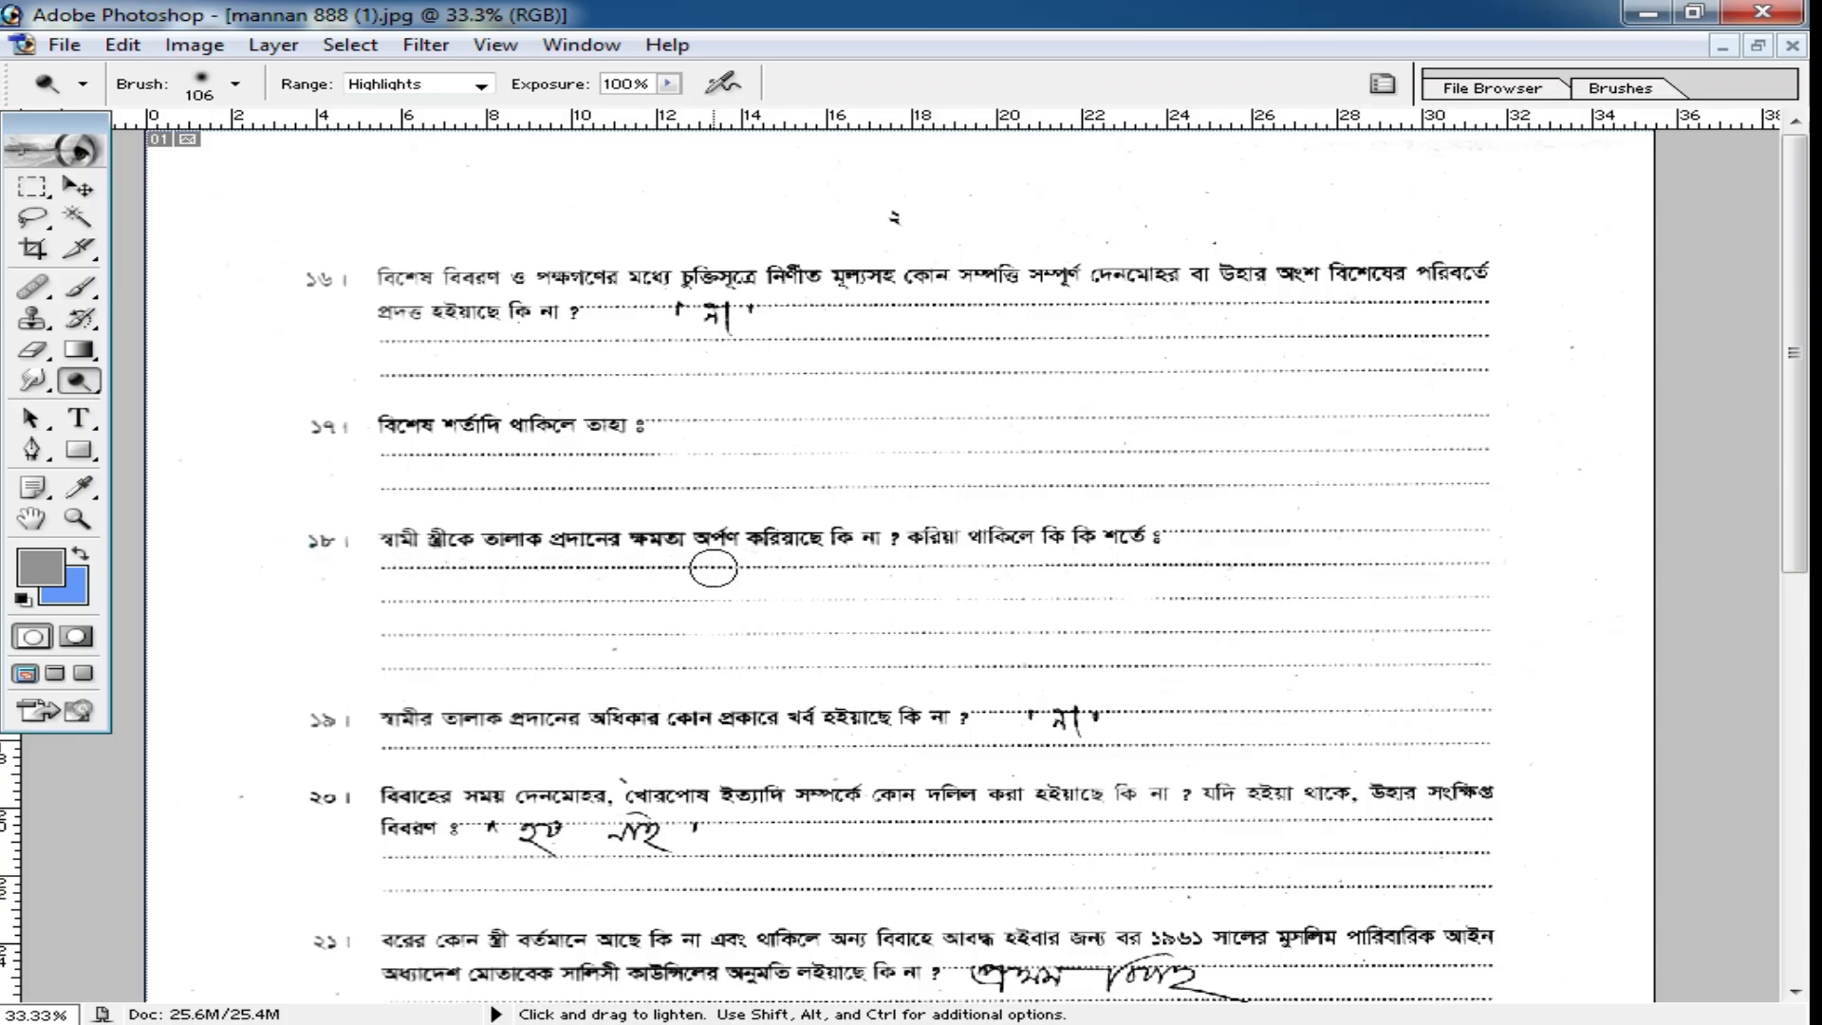
{"action": "scroll", "coordinate": [914, 569], "scroll_direction": "down", "scroll_amount": 5}
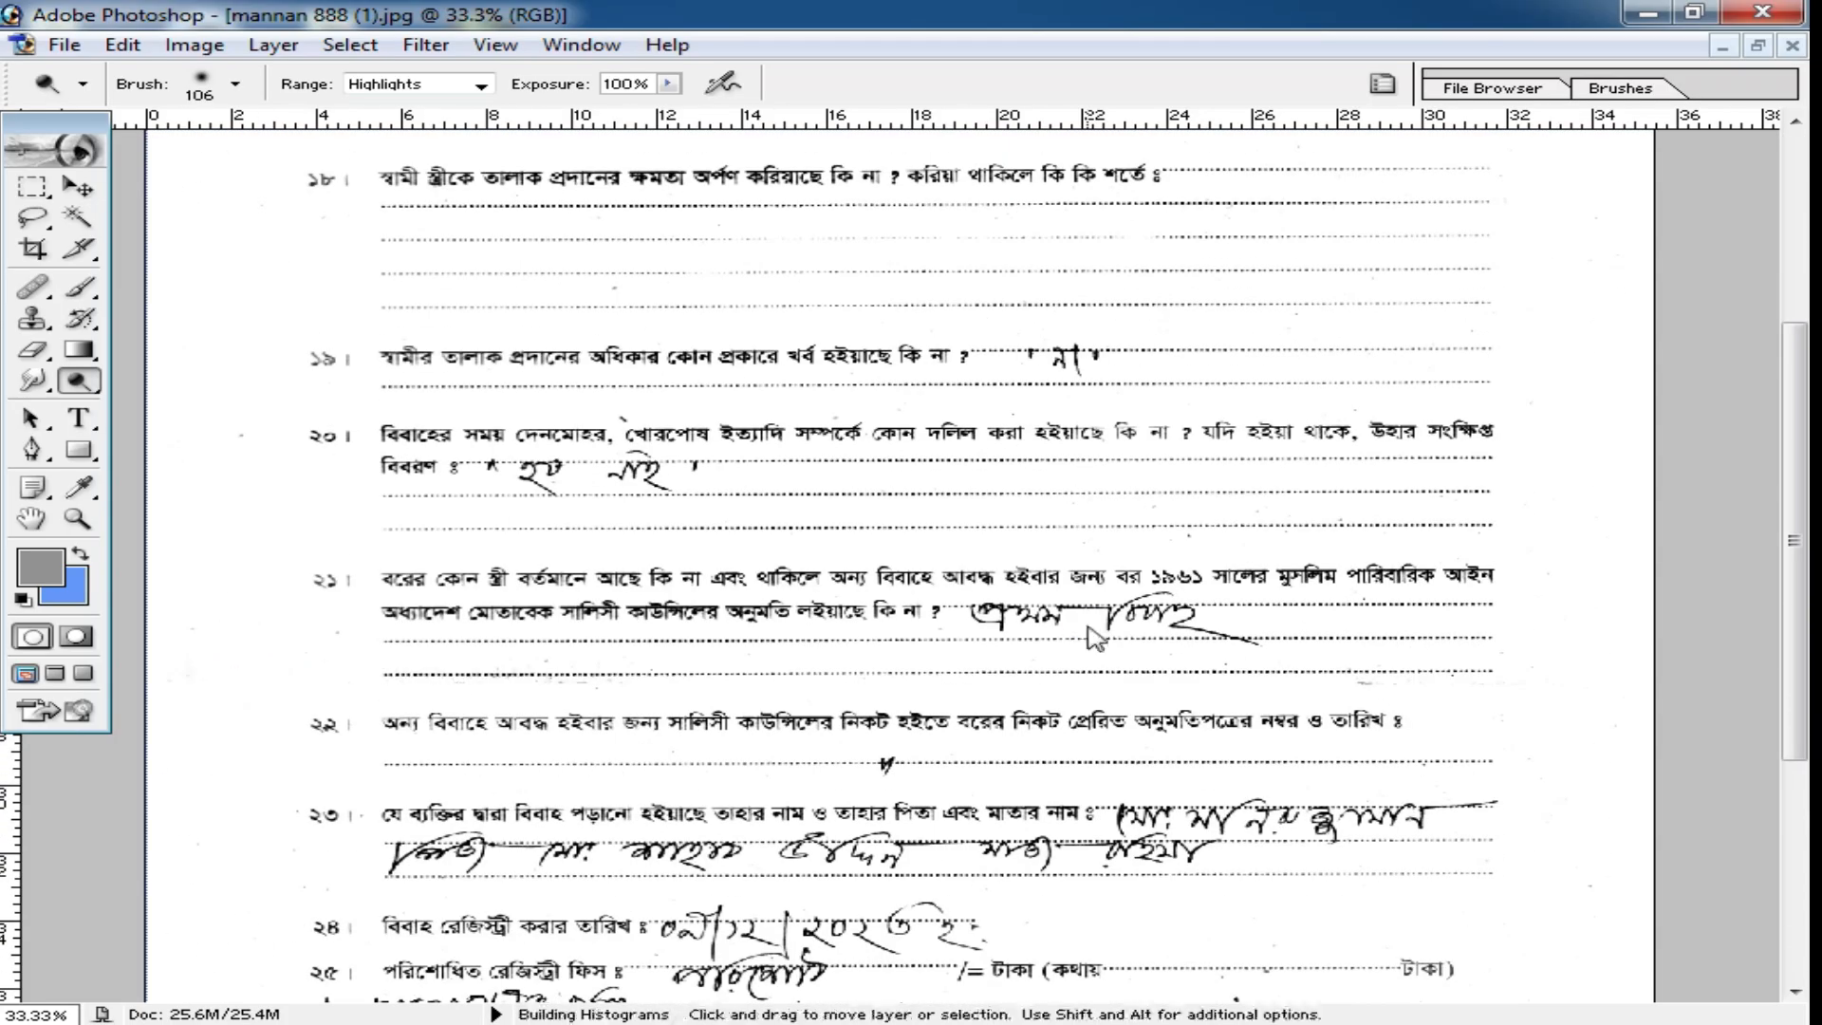
Strengthen the form's contrast with Levels, lowering the white input to about 228 and raising the black input.
{"action": "key", "text": "ctrl+l"}
{"action": "left_click_drag", "start_coordinate": [1498, 596], "coordinate": [1454, 600]}
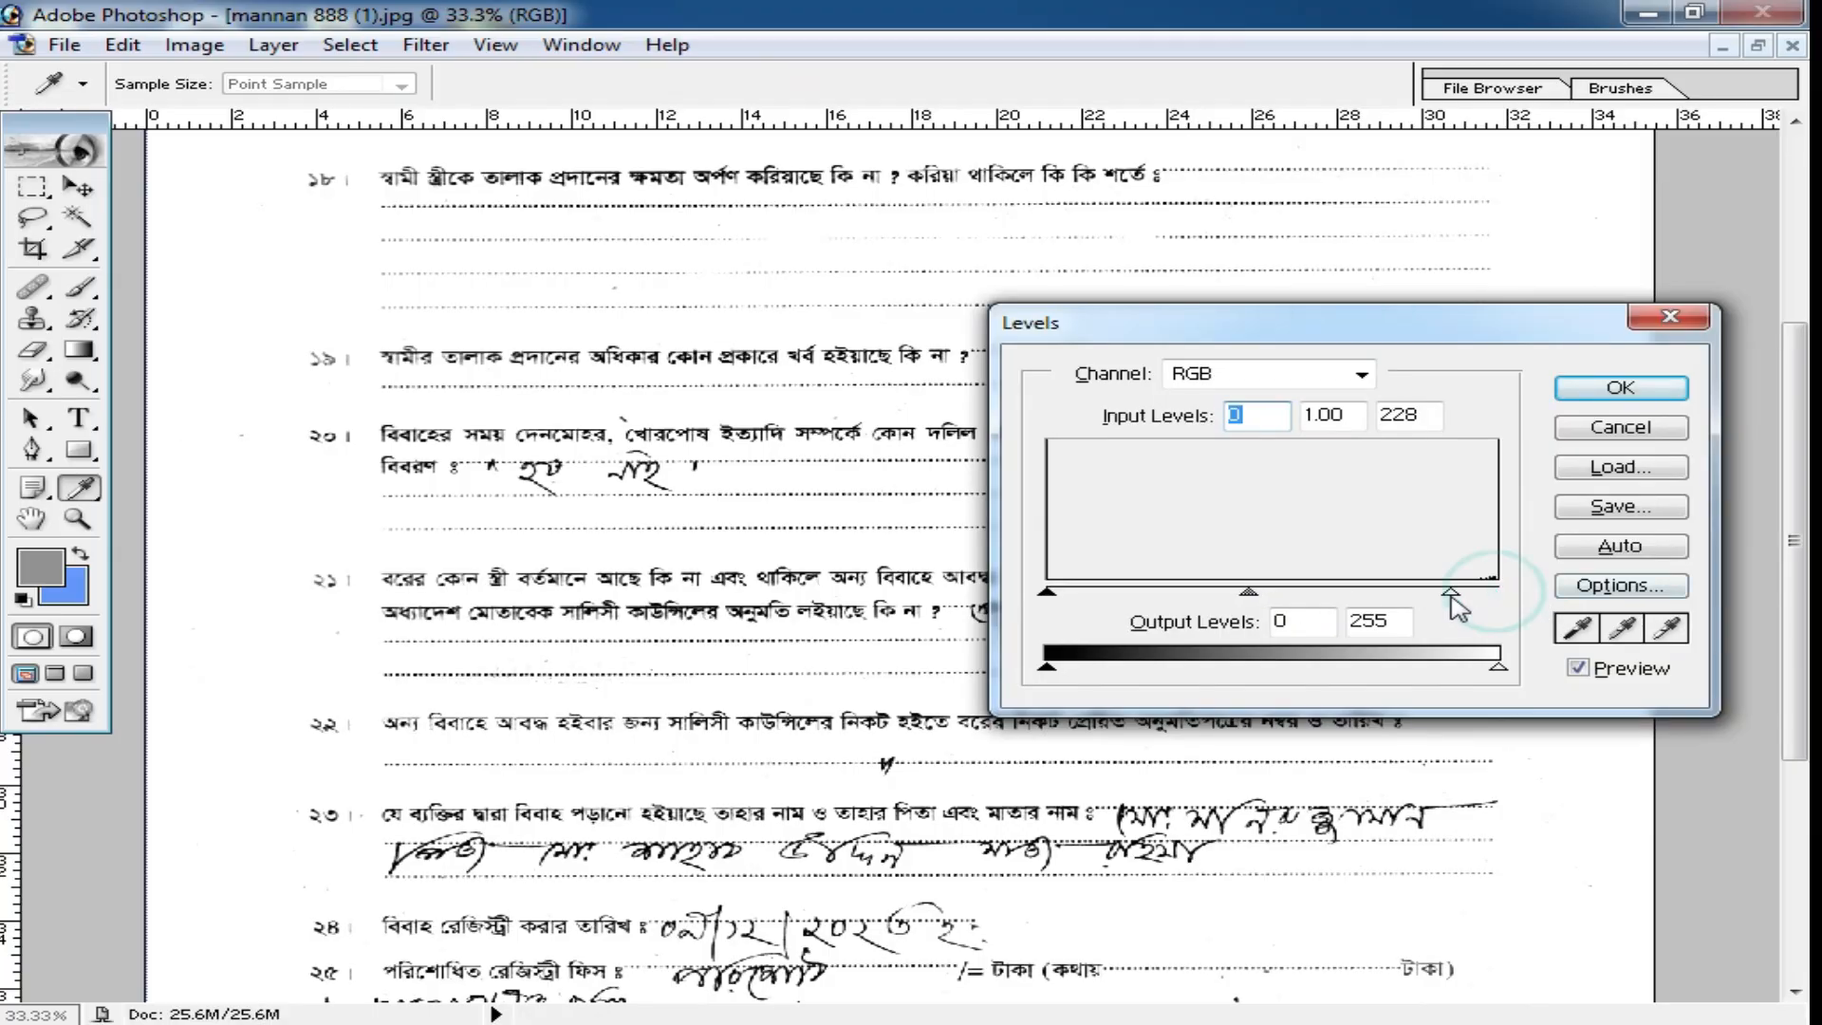
{"action": "left_click_drag", "start_coordinate": [1056, 595], "coordinate": [1184, 594]}
{"action": "left_click", "coordinate": [1579, 391]}
{"action": "key", "text": "o"}
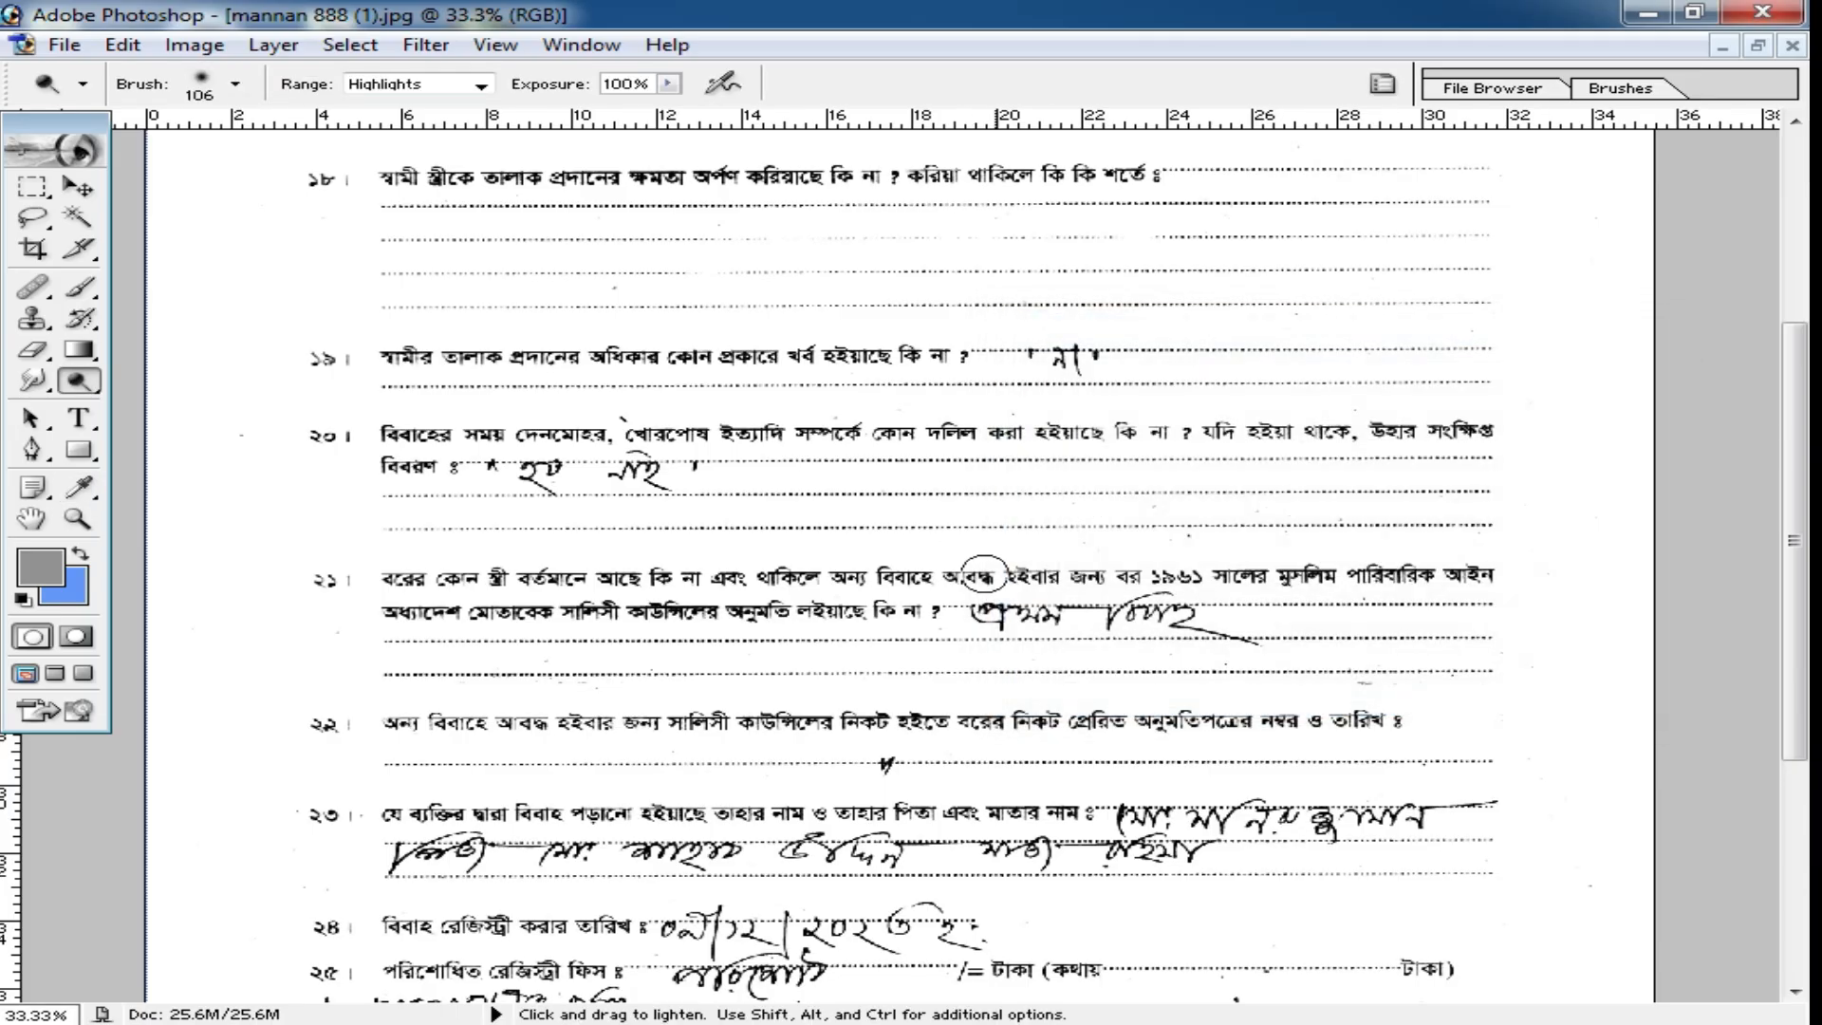
Examine the cleaned form's background, remaining specks and darkened text around items 16 and 17 at several magnifications.
{"action": "key", "text": "ctrl+minus"}
{"action": "key", "text": "ctrl+minus"}
{"action": "left_click", "coordinate": [1016, 355], "text": "ctrl"}
{"action": "left_click", "coordinate": [1594, 269], "text": "ctrl"}
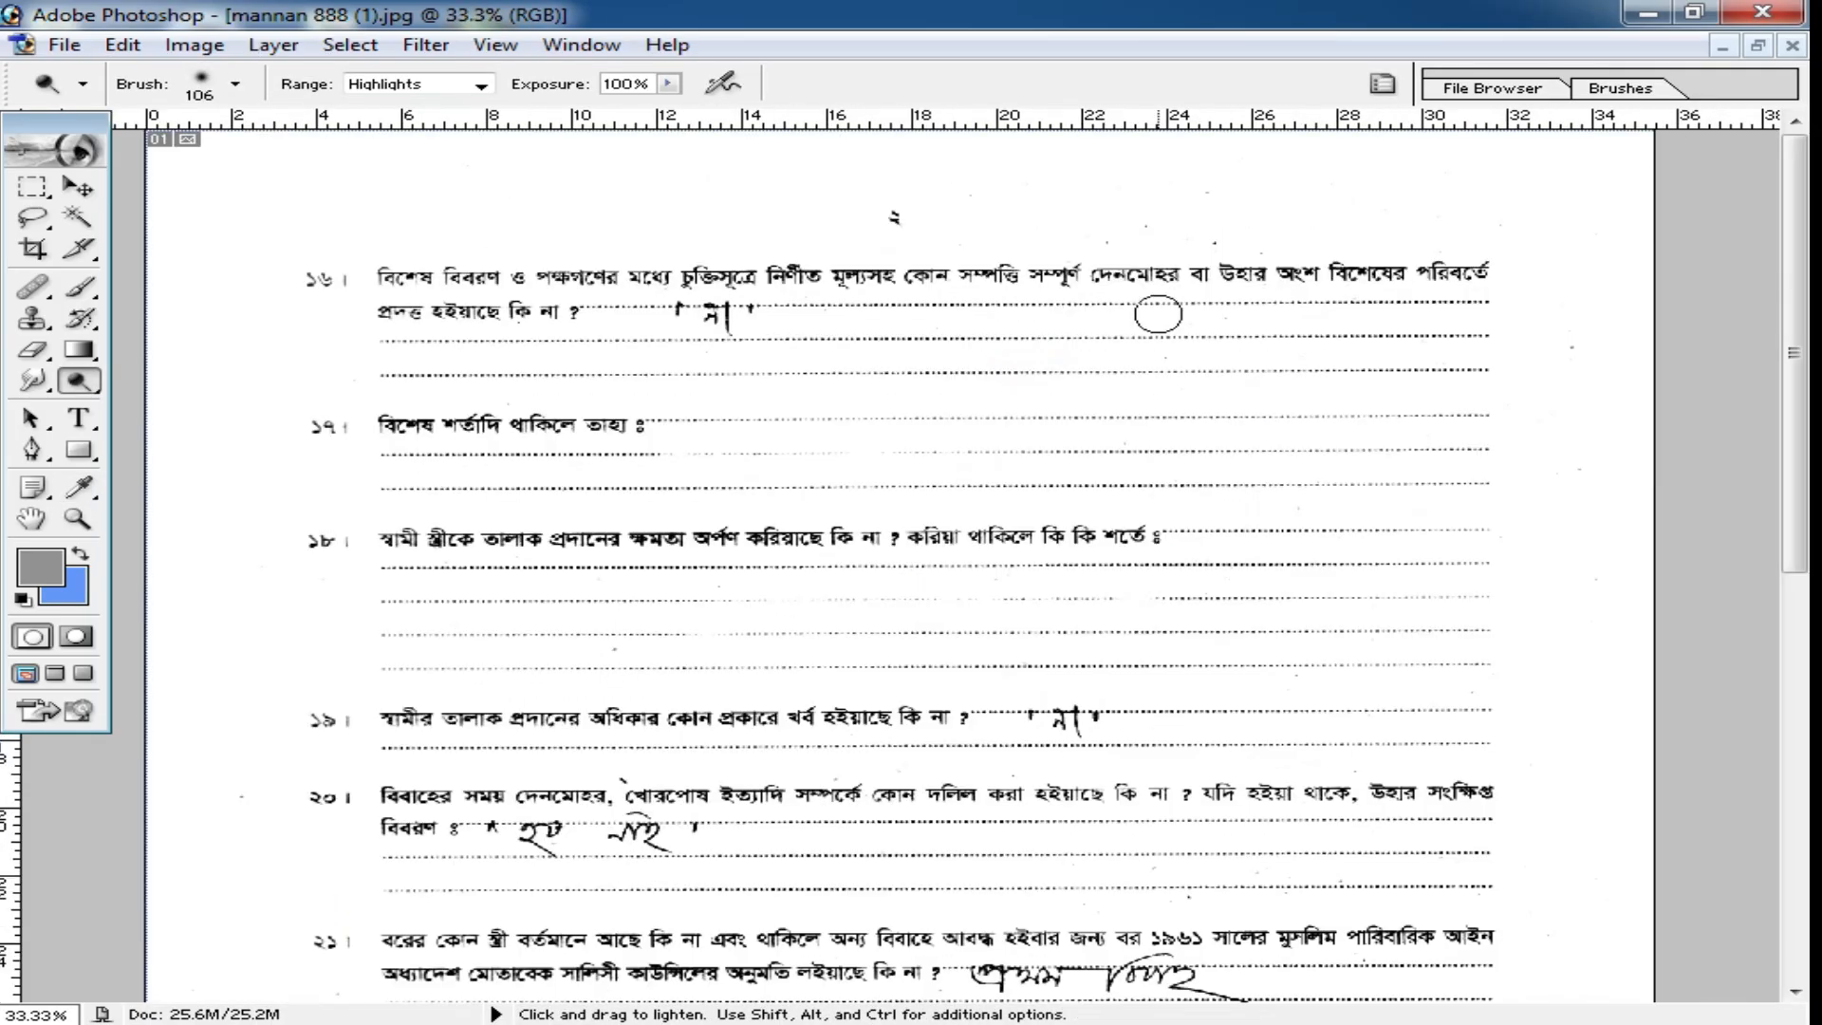
{"action": "left_click", "coordinate": [845, 394], "text": "ctrl"}
{"action": "left_click", "coordinate": [726, 387], "text": "ctrl"}
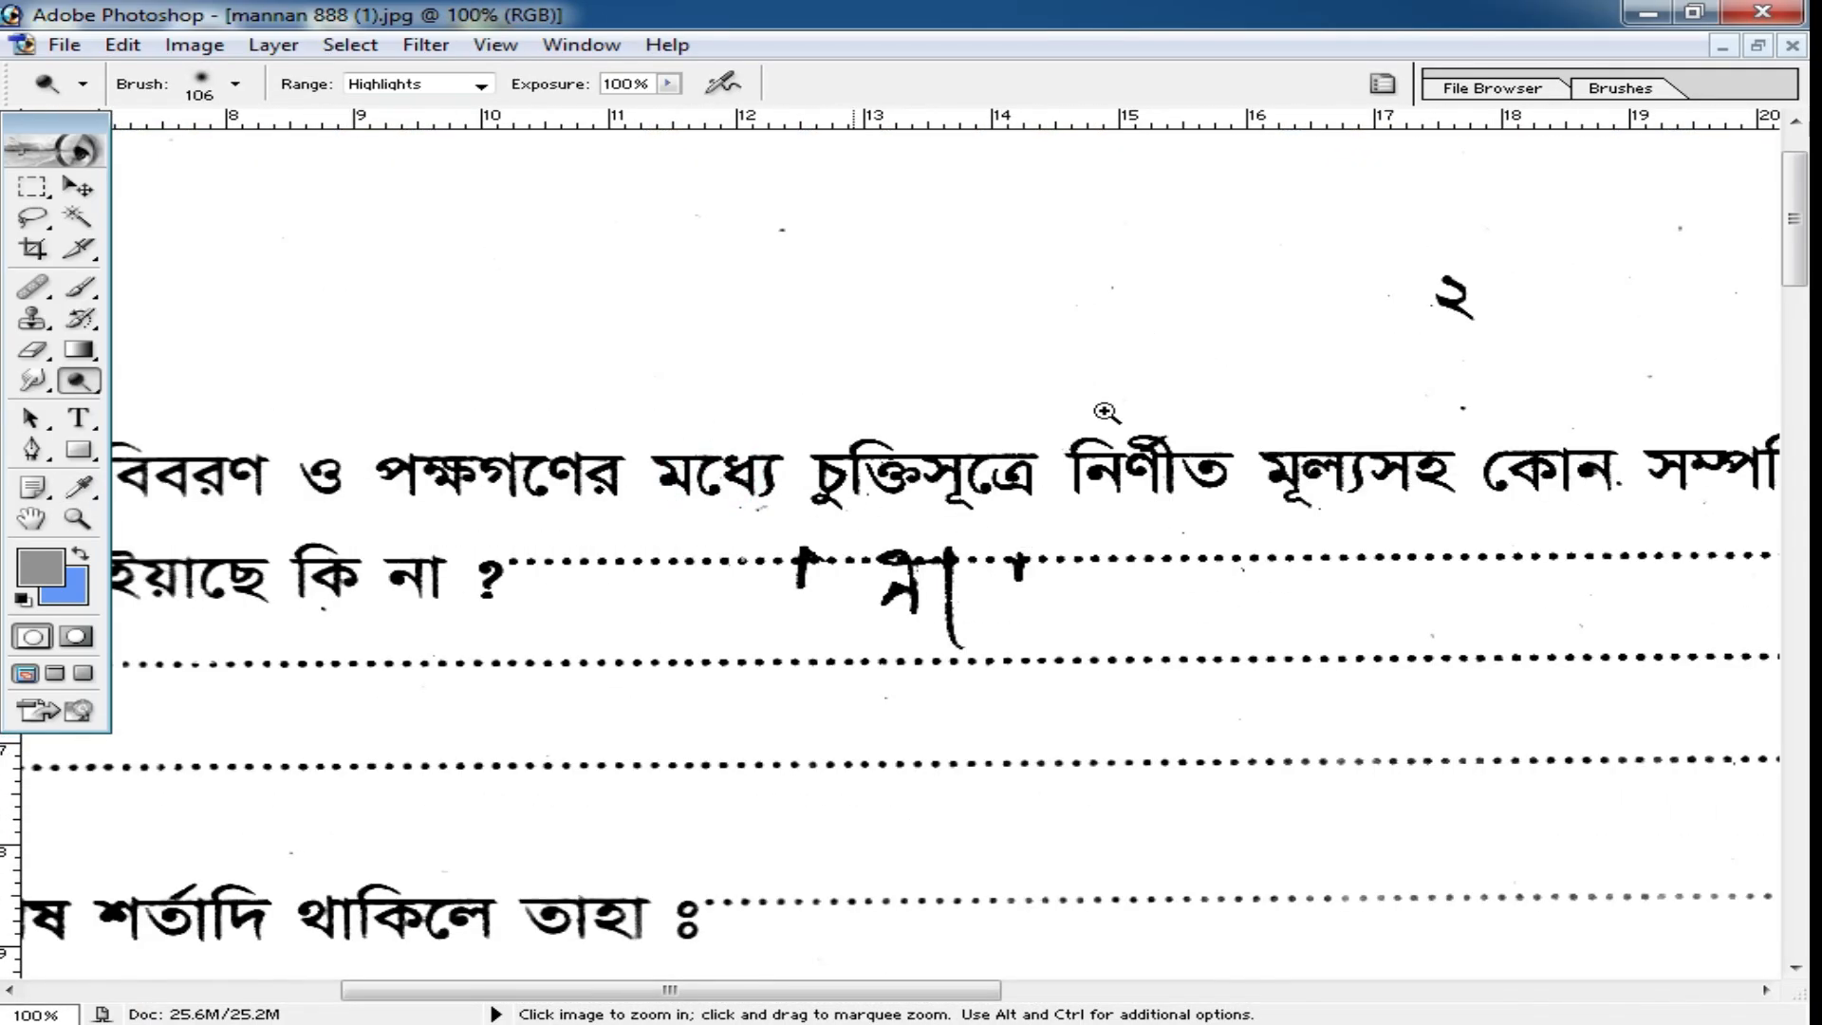
{"action": "left_click", "coordinate": [1076, 571], "text": "ctrl+alt"}
{"action": "left_click", "coordinate": [1106, 459], "text": "ctrl+alt"}
{"action": "left_click", "coordinate": [1109, 460], "text": "ctrl+alt"}
{"action": "left_click", "coordinate": [1110, 460], "text": "ctrl+alt"}
Restore the form's window, minimize the other open documents and maximize the tushvander.jpg certificate.
{"action": "left_click", "coordinate": [1758, 44]}
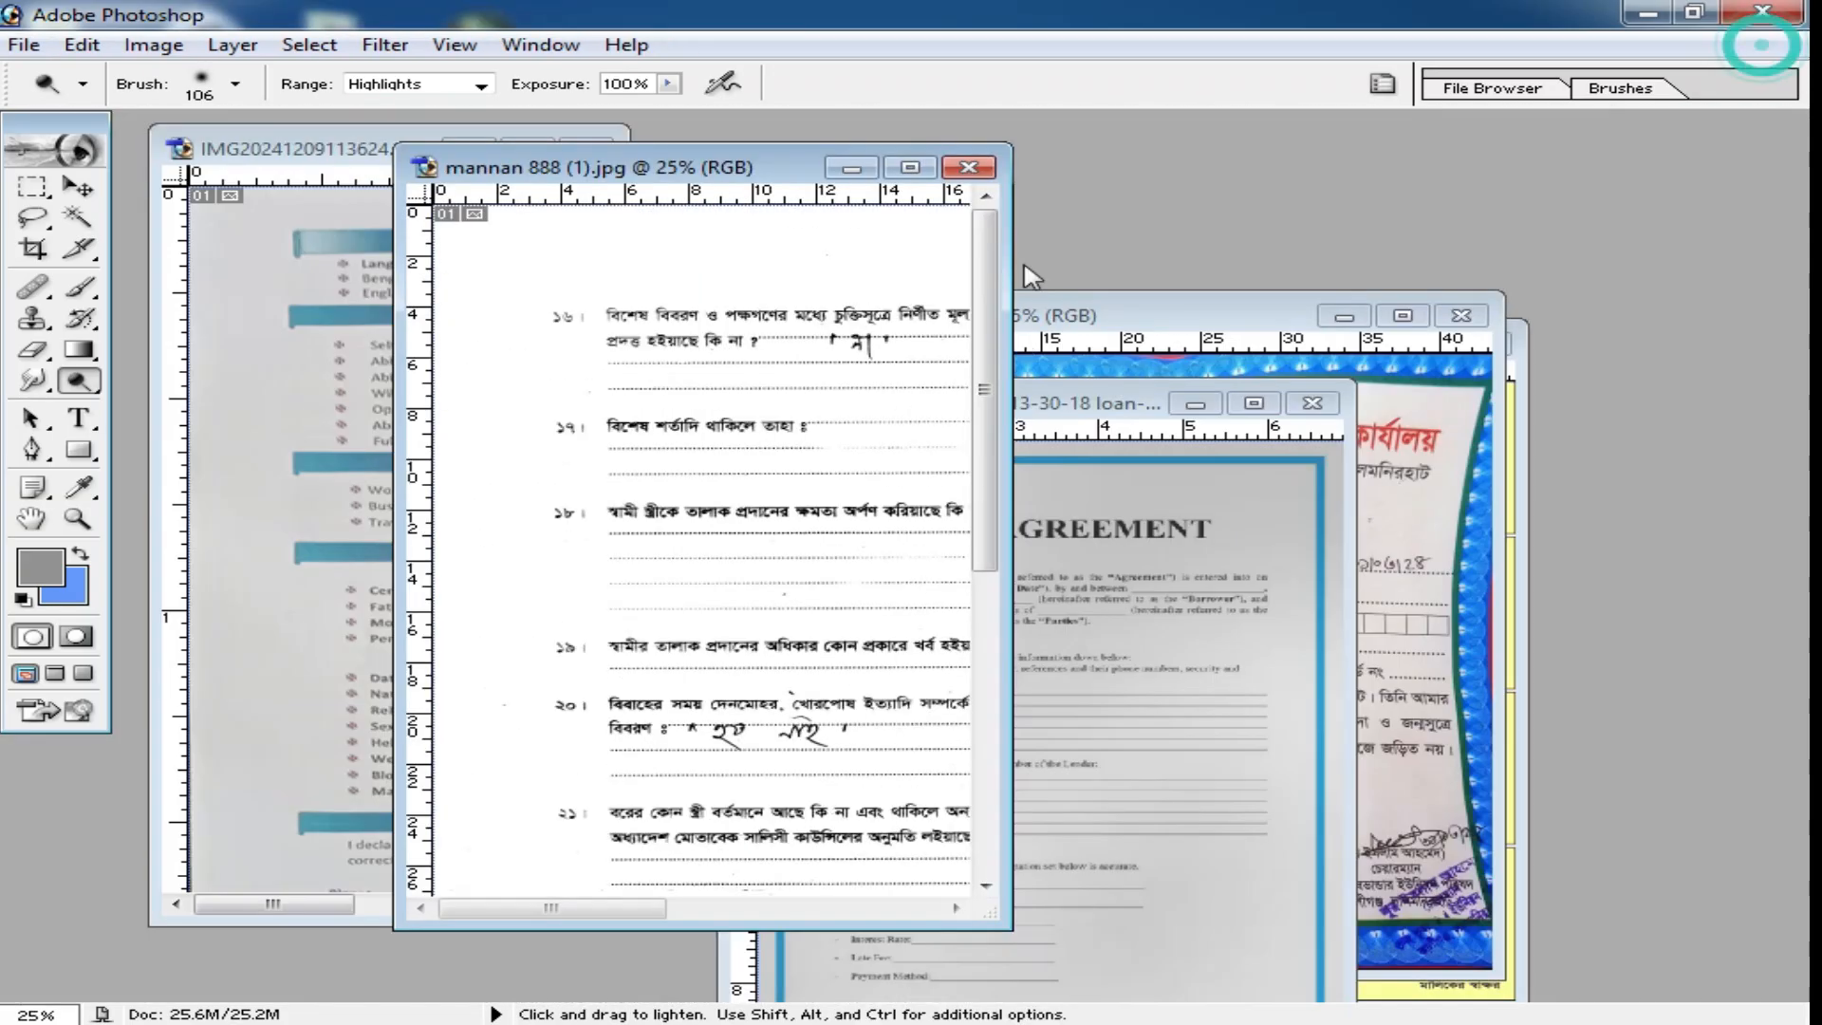
{"action": "left_click_drag", "start_coordinate": [741, 163], "coordinate": [1089, 228]}
{"action": "left_click_drag", "start_coordinate": [1002, 410], "coordinate": [499, 338]}
{"action": "left_click", "coordinate": [707, 339]}
{"action": "left_click", "coordinate": [630, 219]}
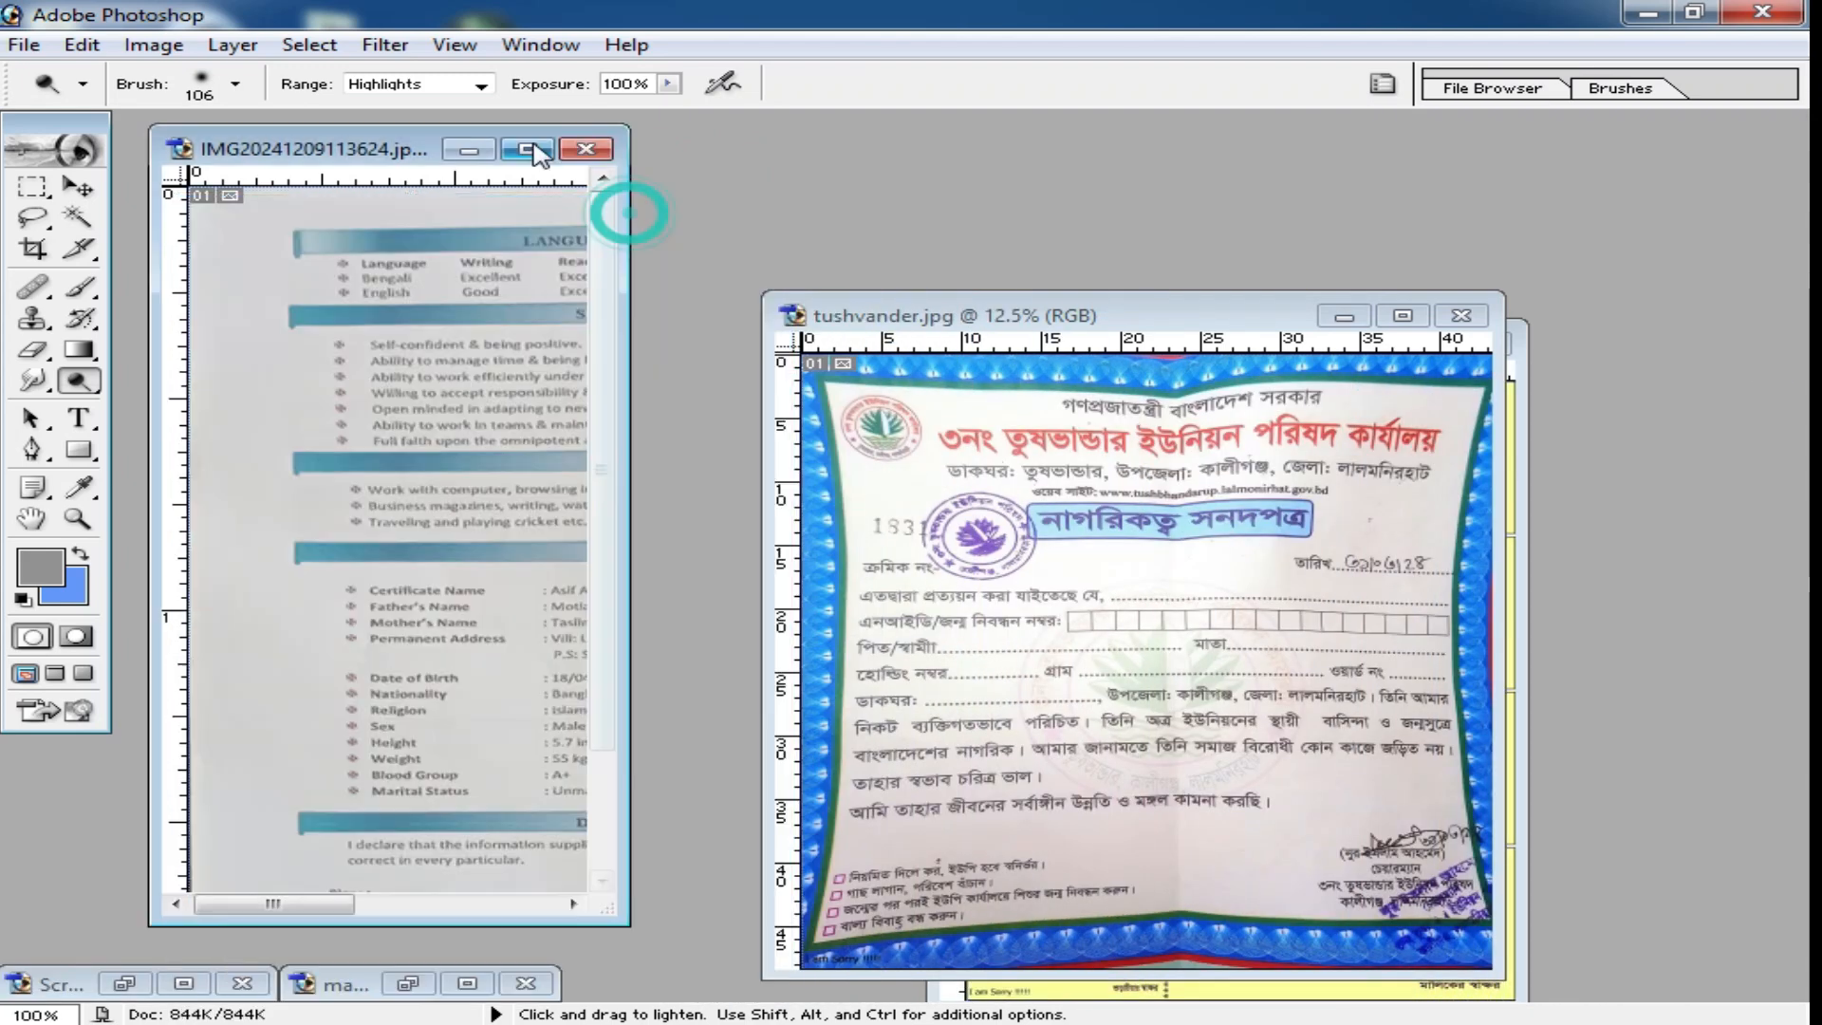
{"action": "left_click", "coordinate": [460, 152]}
{"action": "left_click_drag", "start_coordinate": [1180, 324], "coordinate": [876, 243]}
{"action": "double_click", "coordinate": [876, 243]}
Inspect the curved certificate edges and open the DCE Tools Lens Distortion Correction filter in its evaluation version.
{"action": "key", "text": "ctrl+space"}
{"action": "left_click", "coordinate": [1000, 551]}
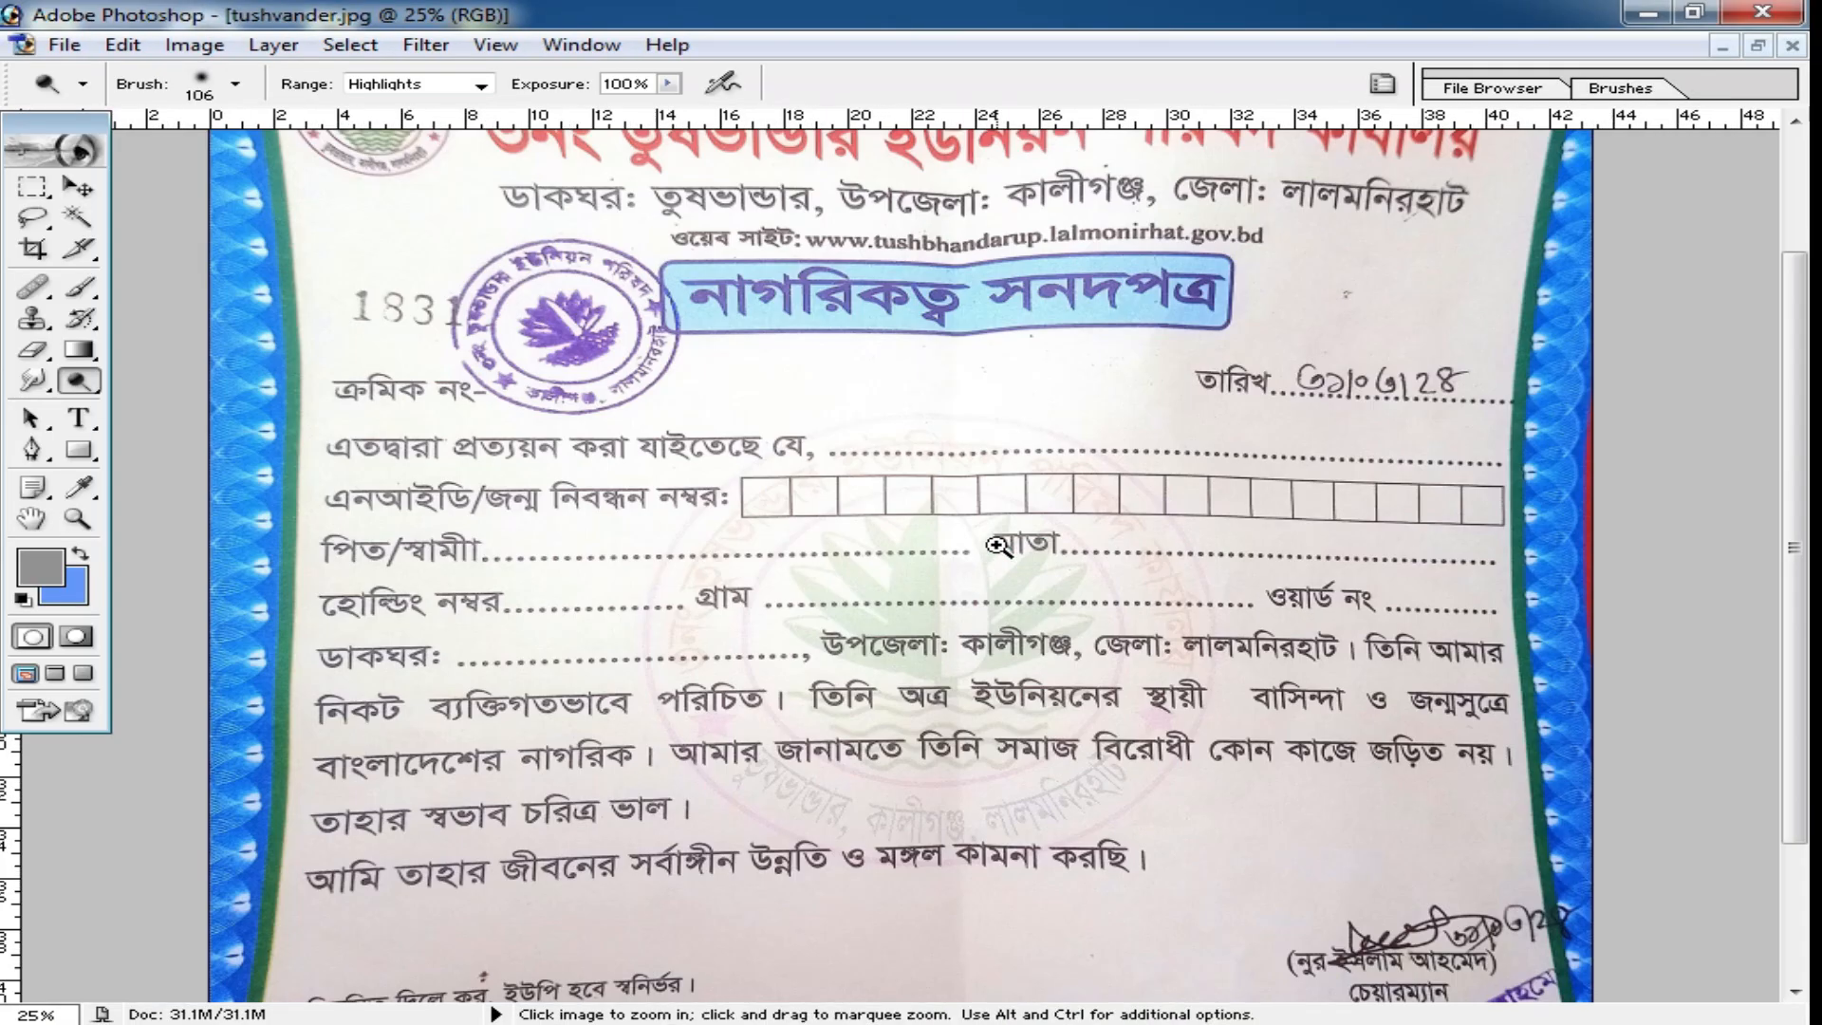
{"action": "left_click", "coordinate": [961, 669], "text": "ctrl"}
{"action": "left_click", "coordinate": [1192, 624], "text": "ctrl+alt"}
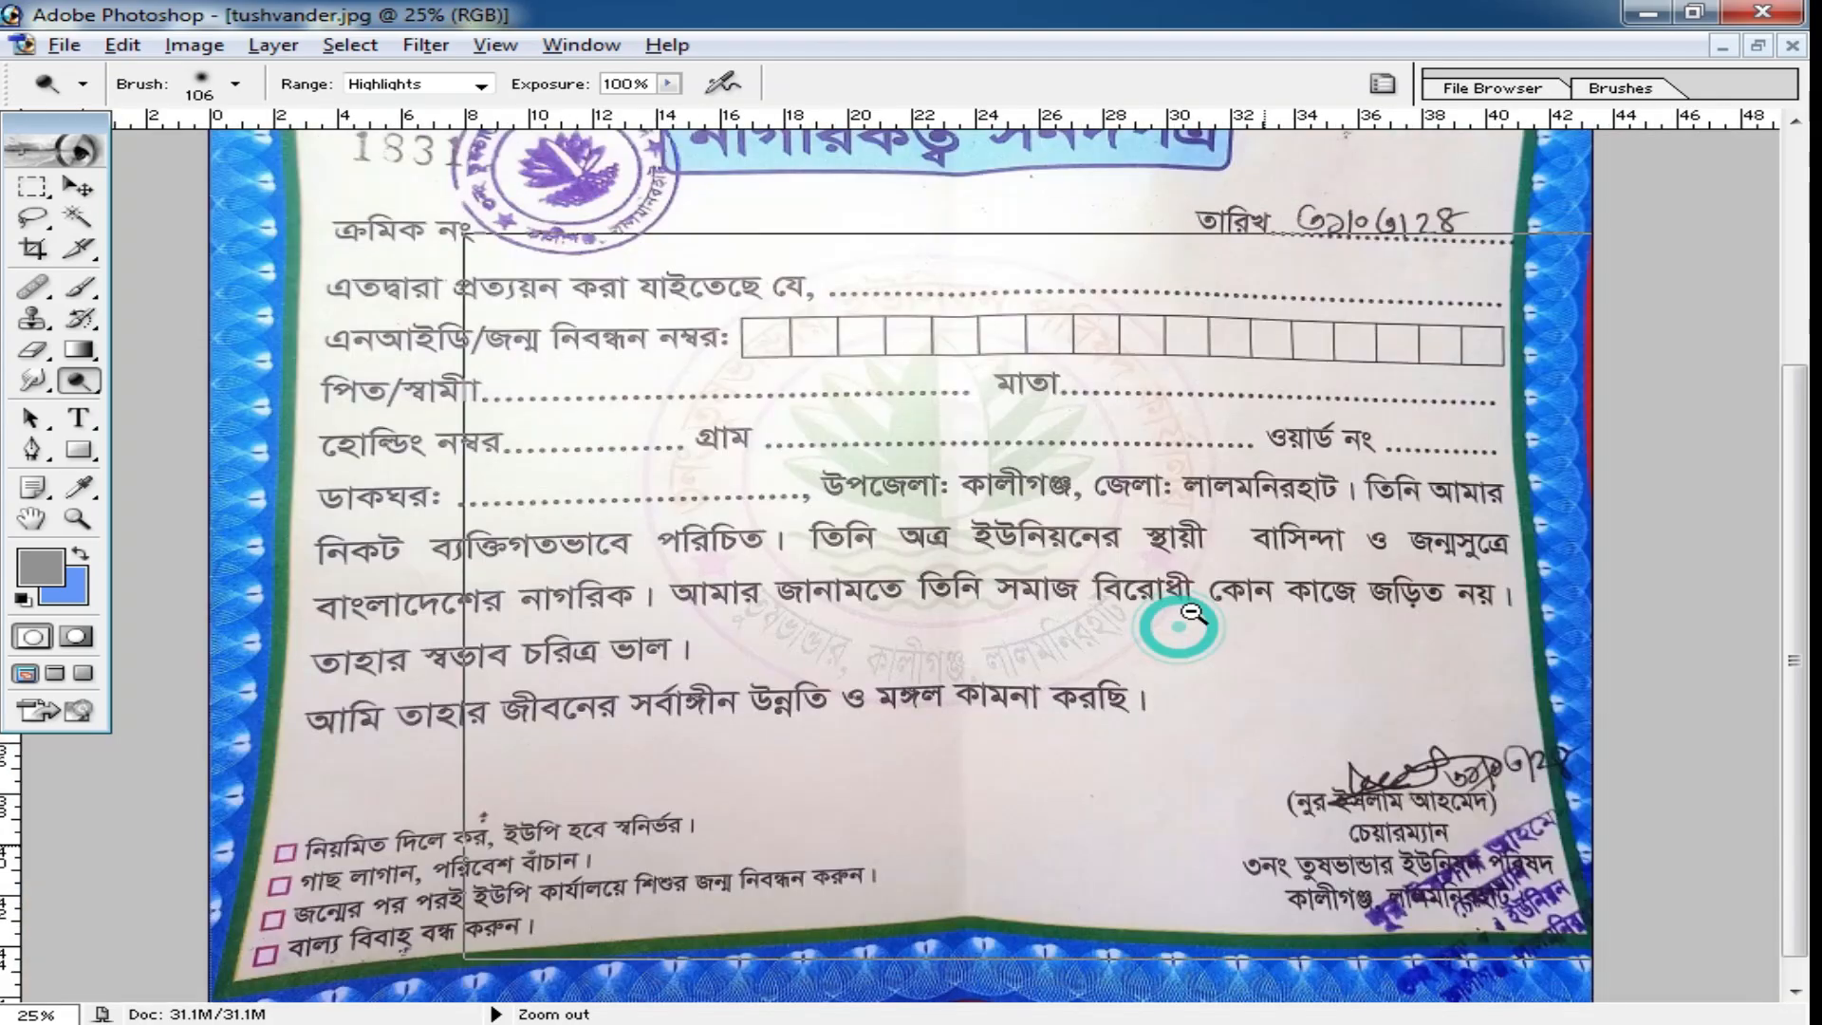
{"action": "left_click", "coordinate": [1192, 621], "text": "ctrl+alt"}
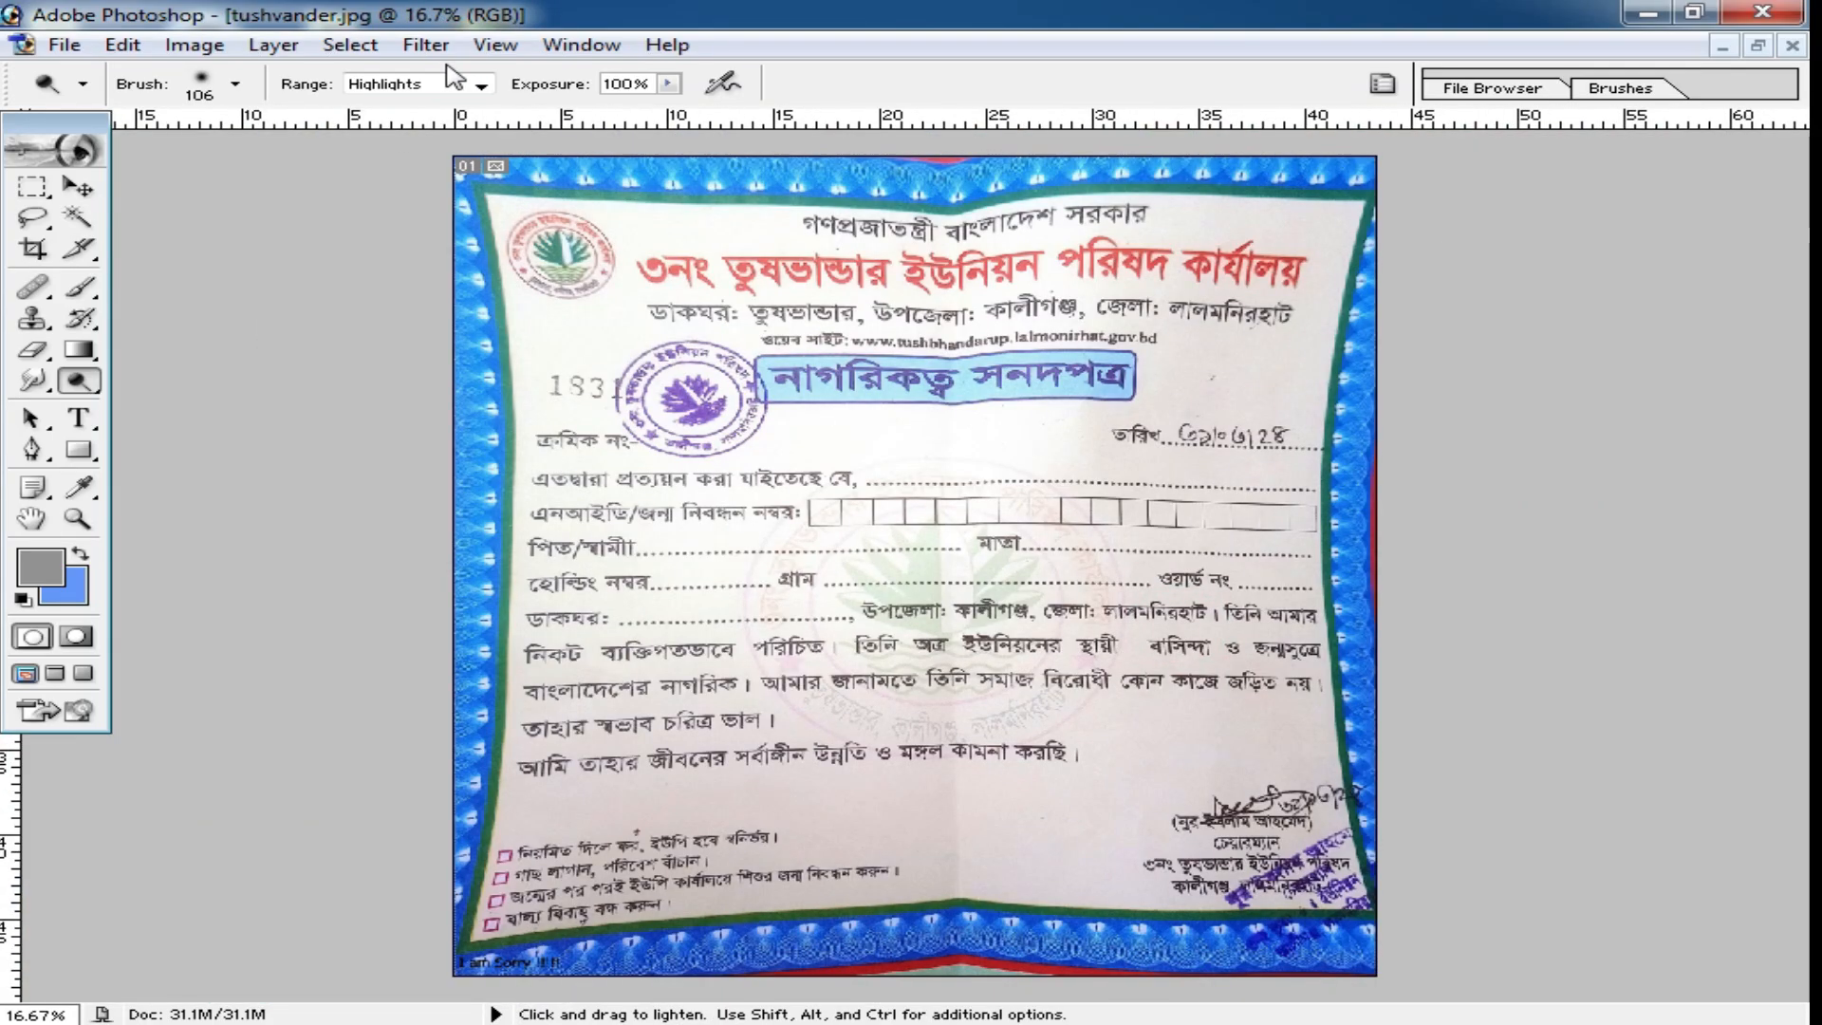
{"action": "left_click", "coordinate": [423, 46]}
{"action": "mouse_move", "coordinate": [638, 608]}
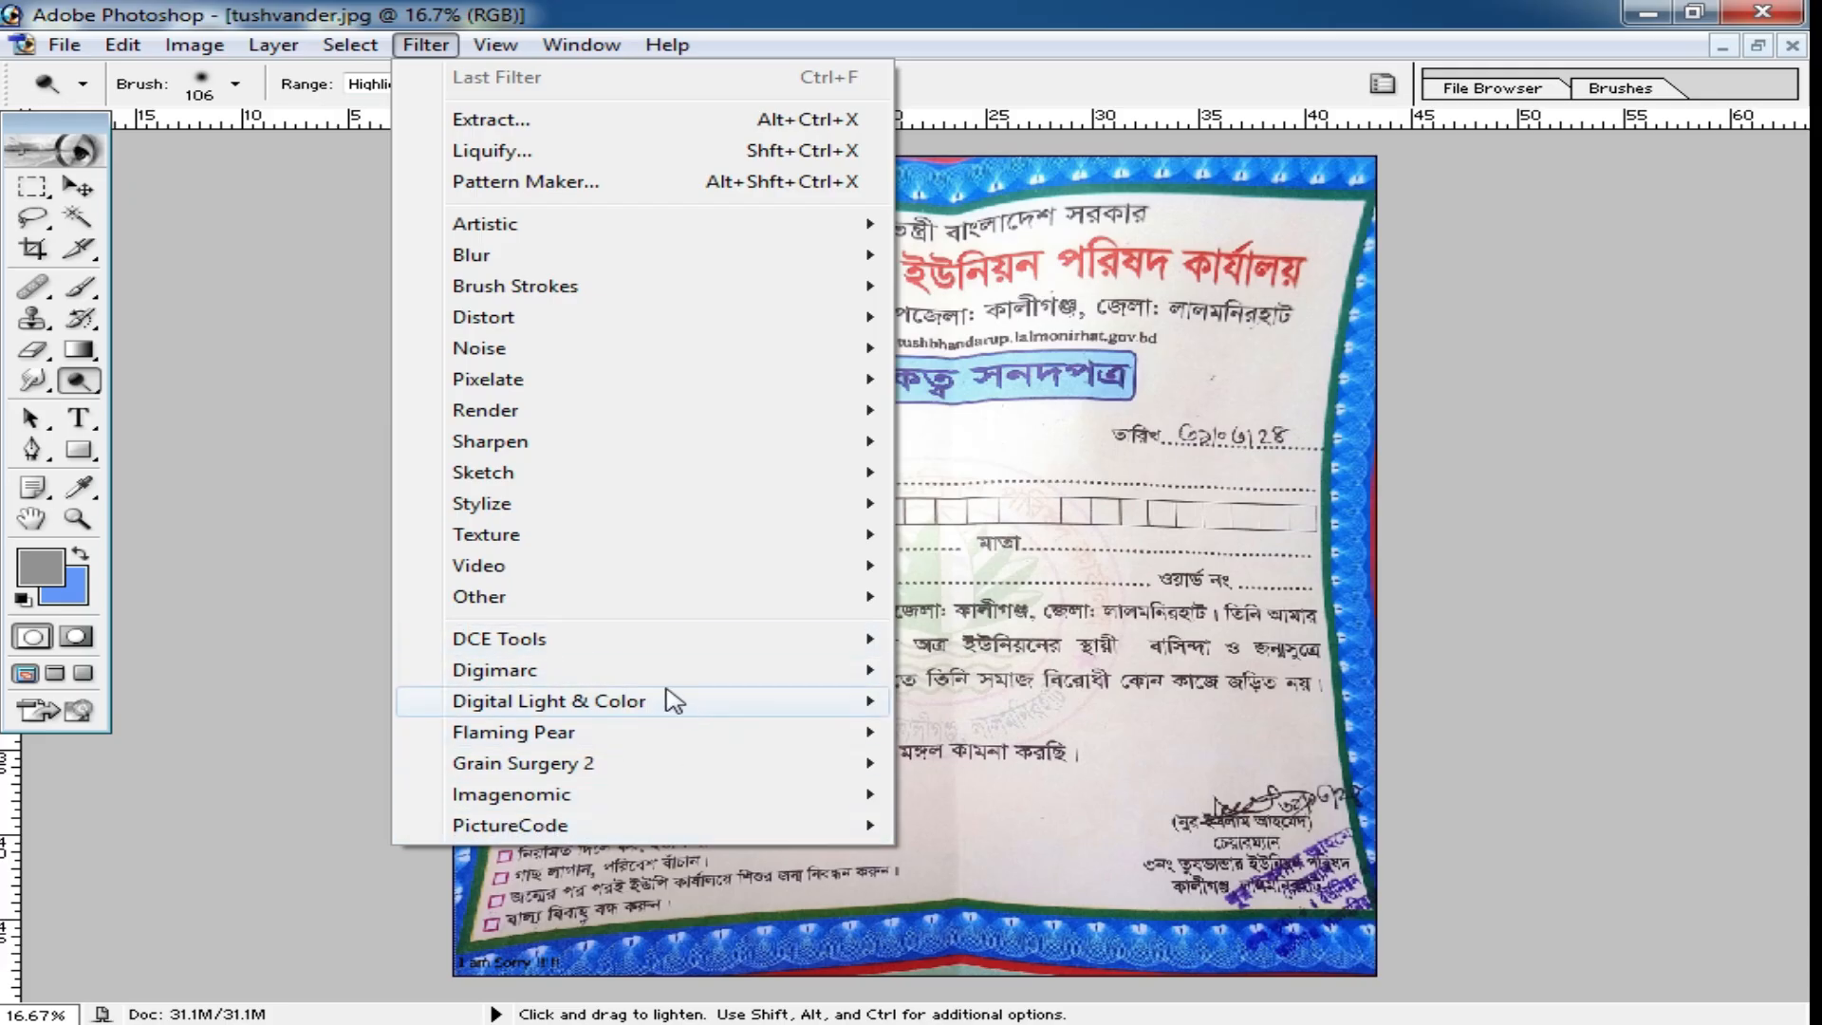
{"action": "mouse_move", "coordinate": [653, 650]}
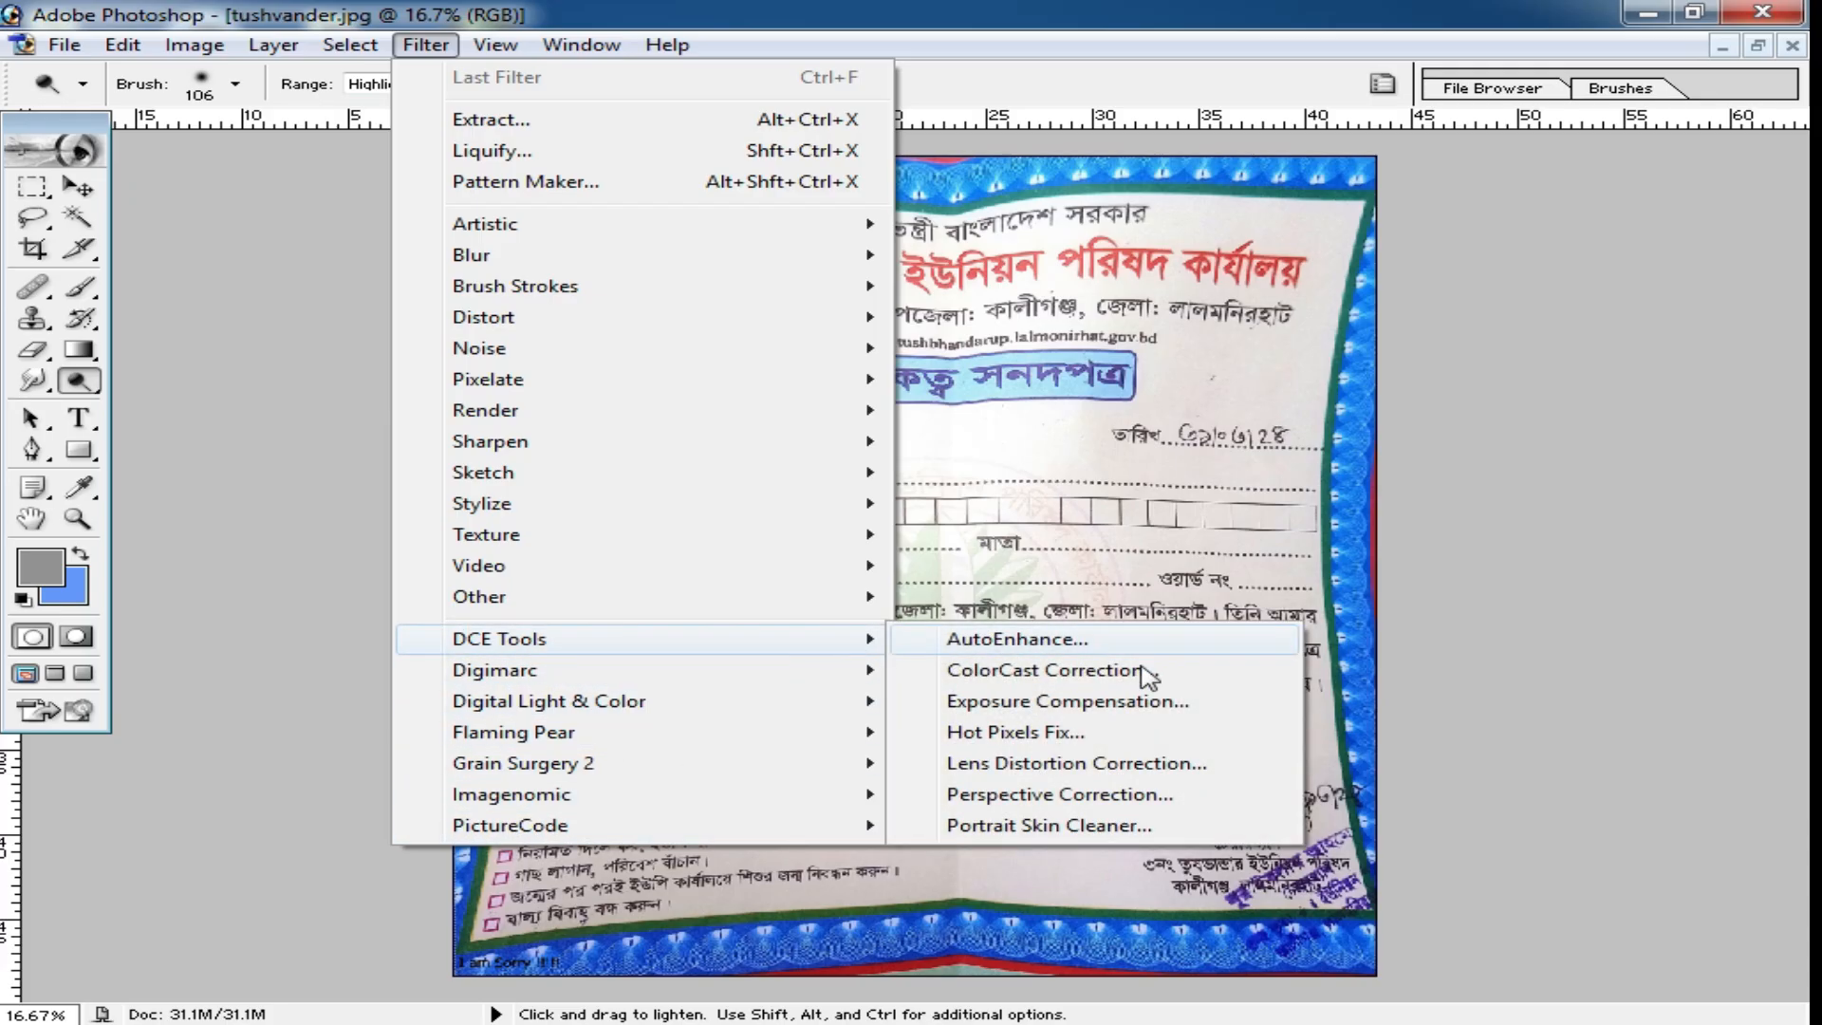
{"action": "left_click", "coordinate": [1039, 765]}
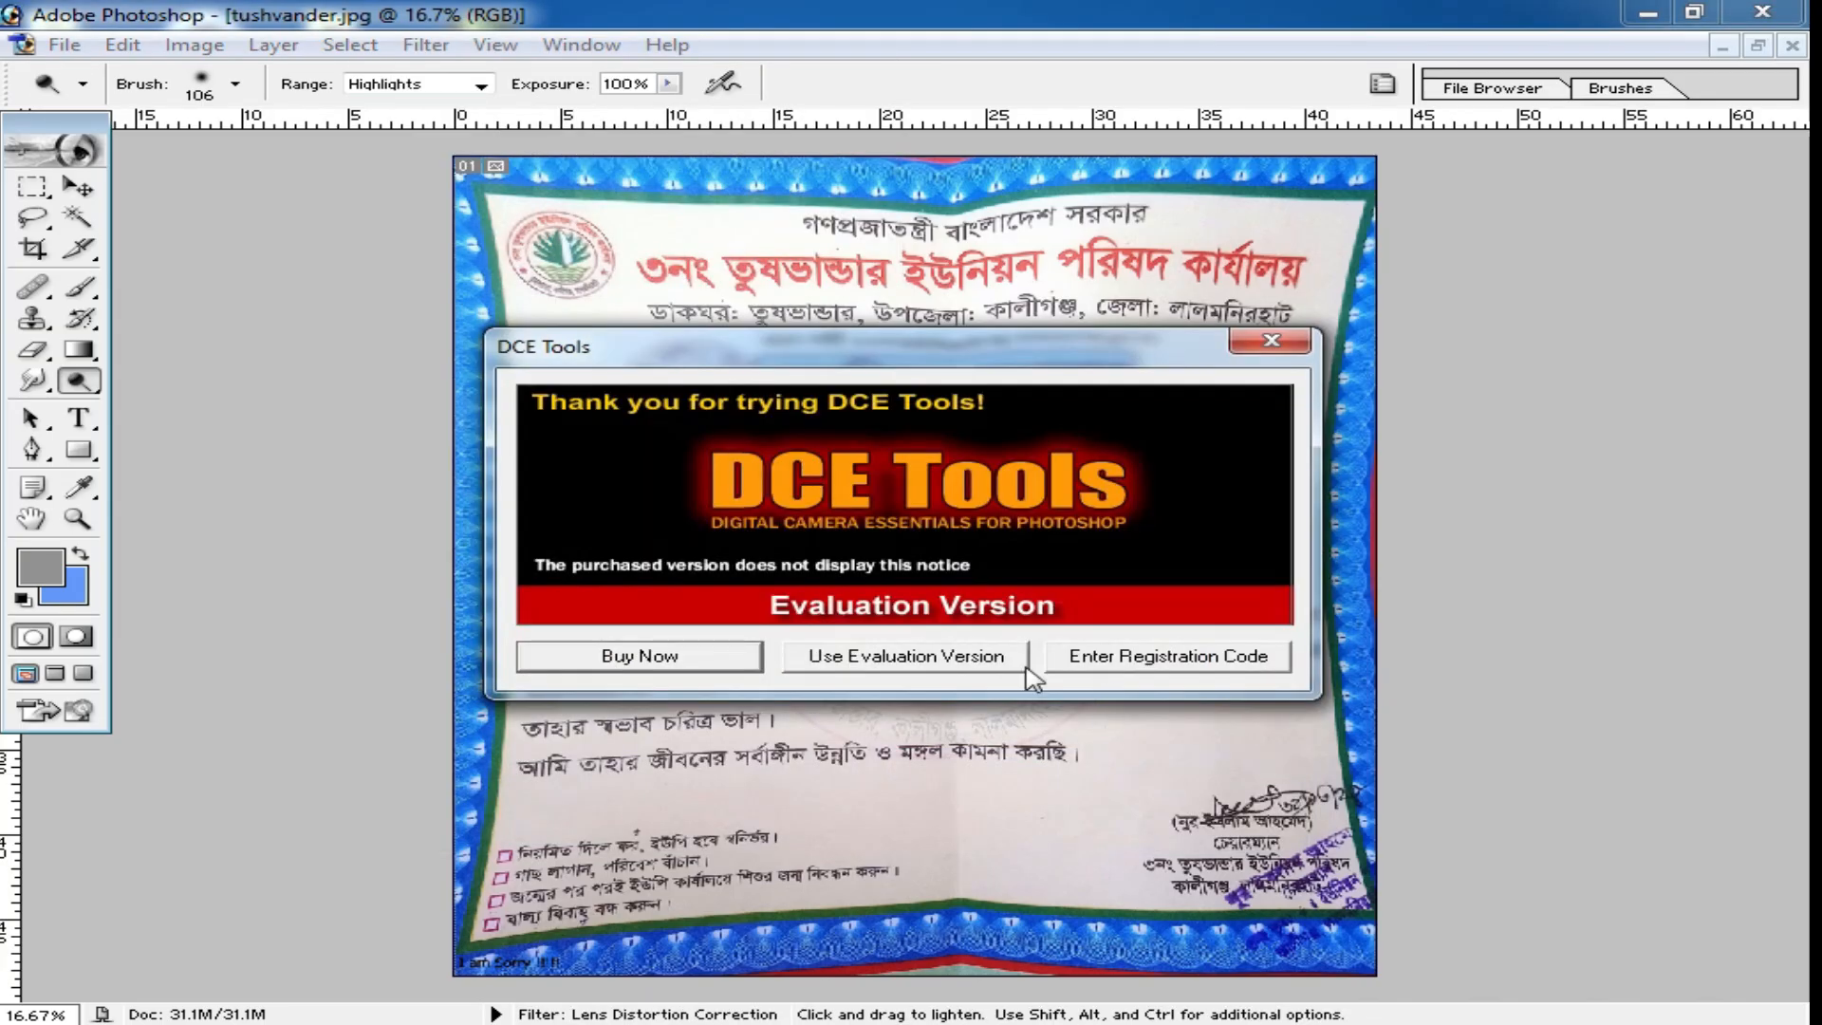
{"action": "left_click", "coordinate": [960, 660]}
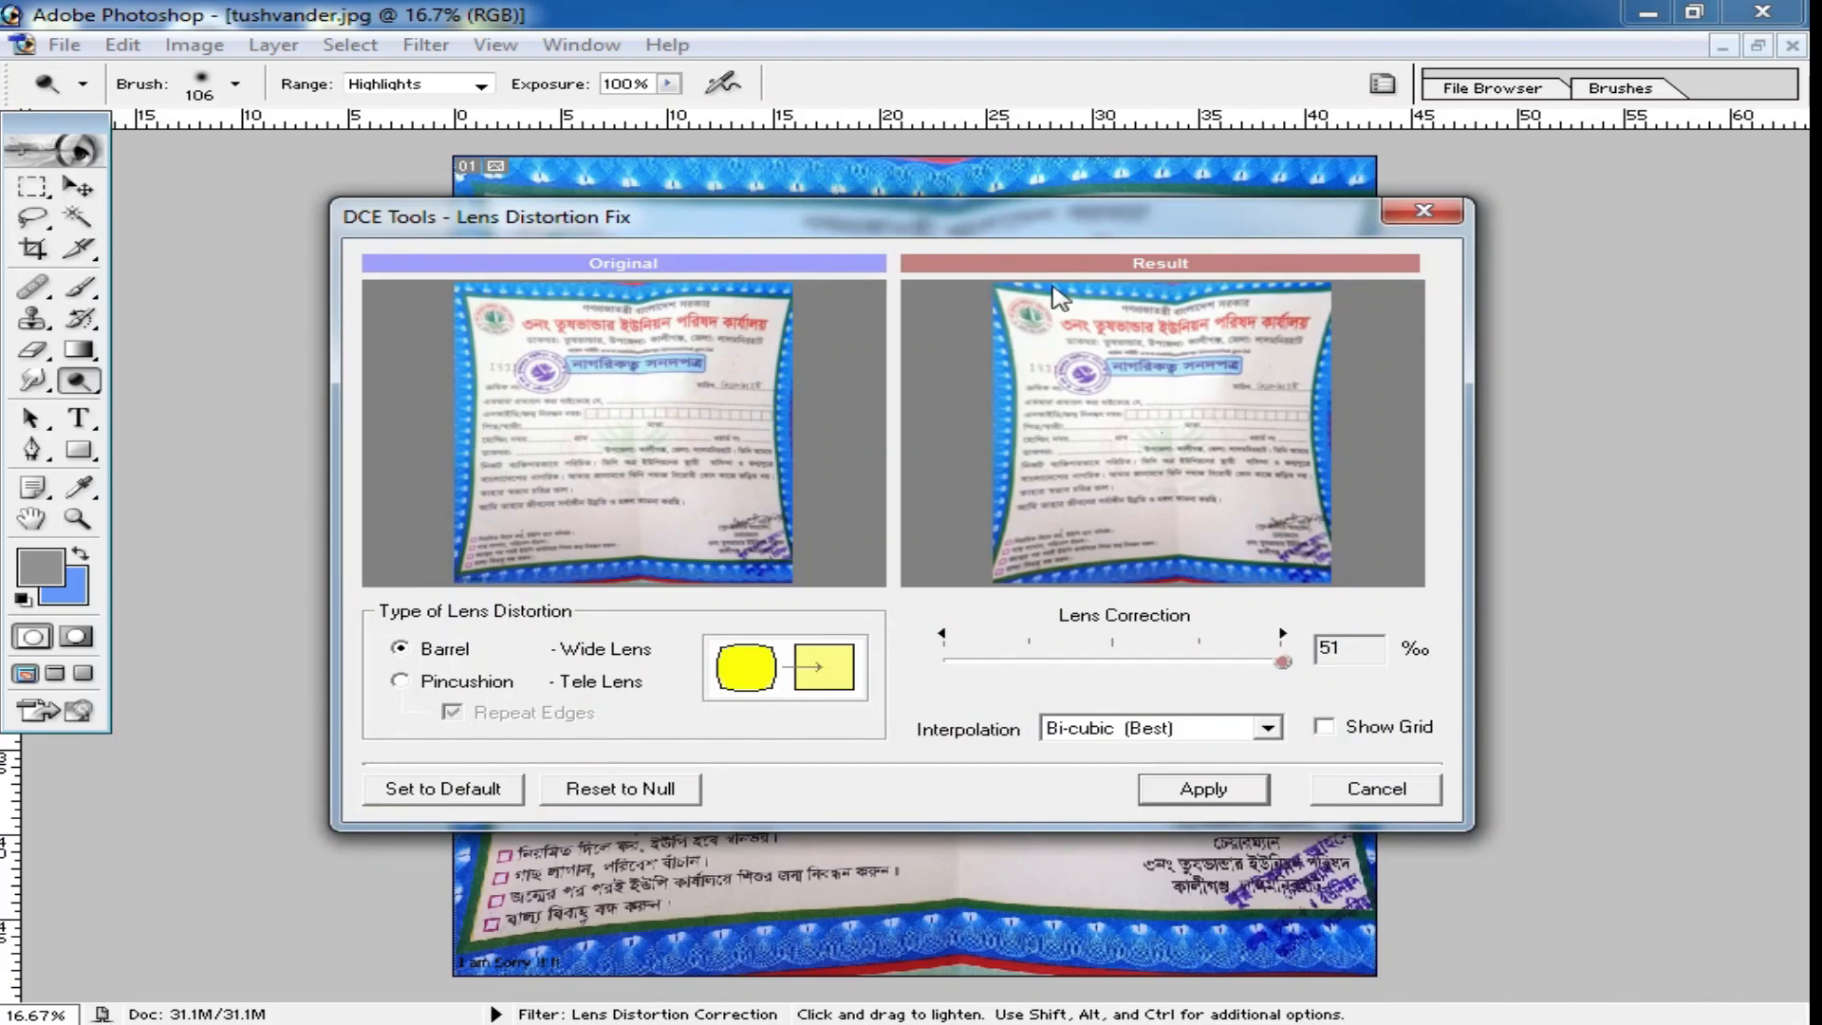
Apply a Pincushion lens correction to the certificate at the maximum strength of 51 ‰ with repeated edges.
{"action": "left_click_drag", "start_coordinate": [1020, 220], "coordinate": [1097, 298]}
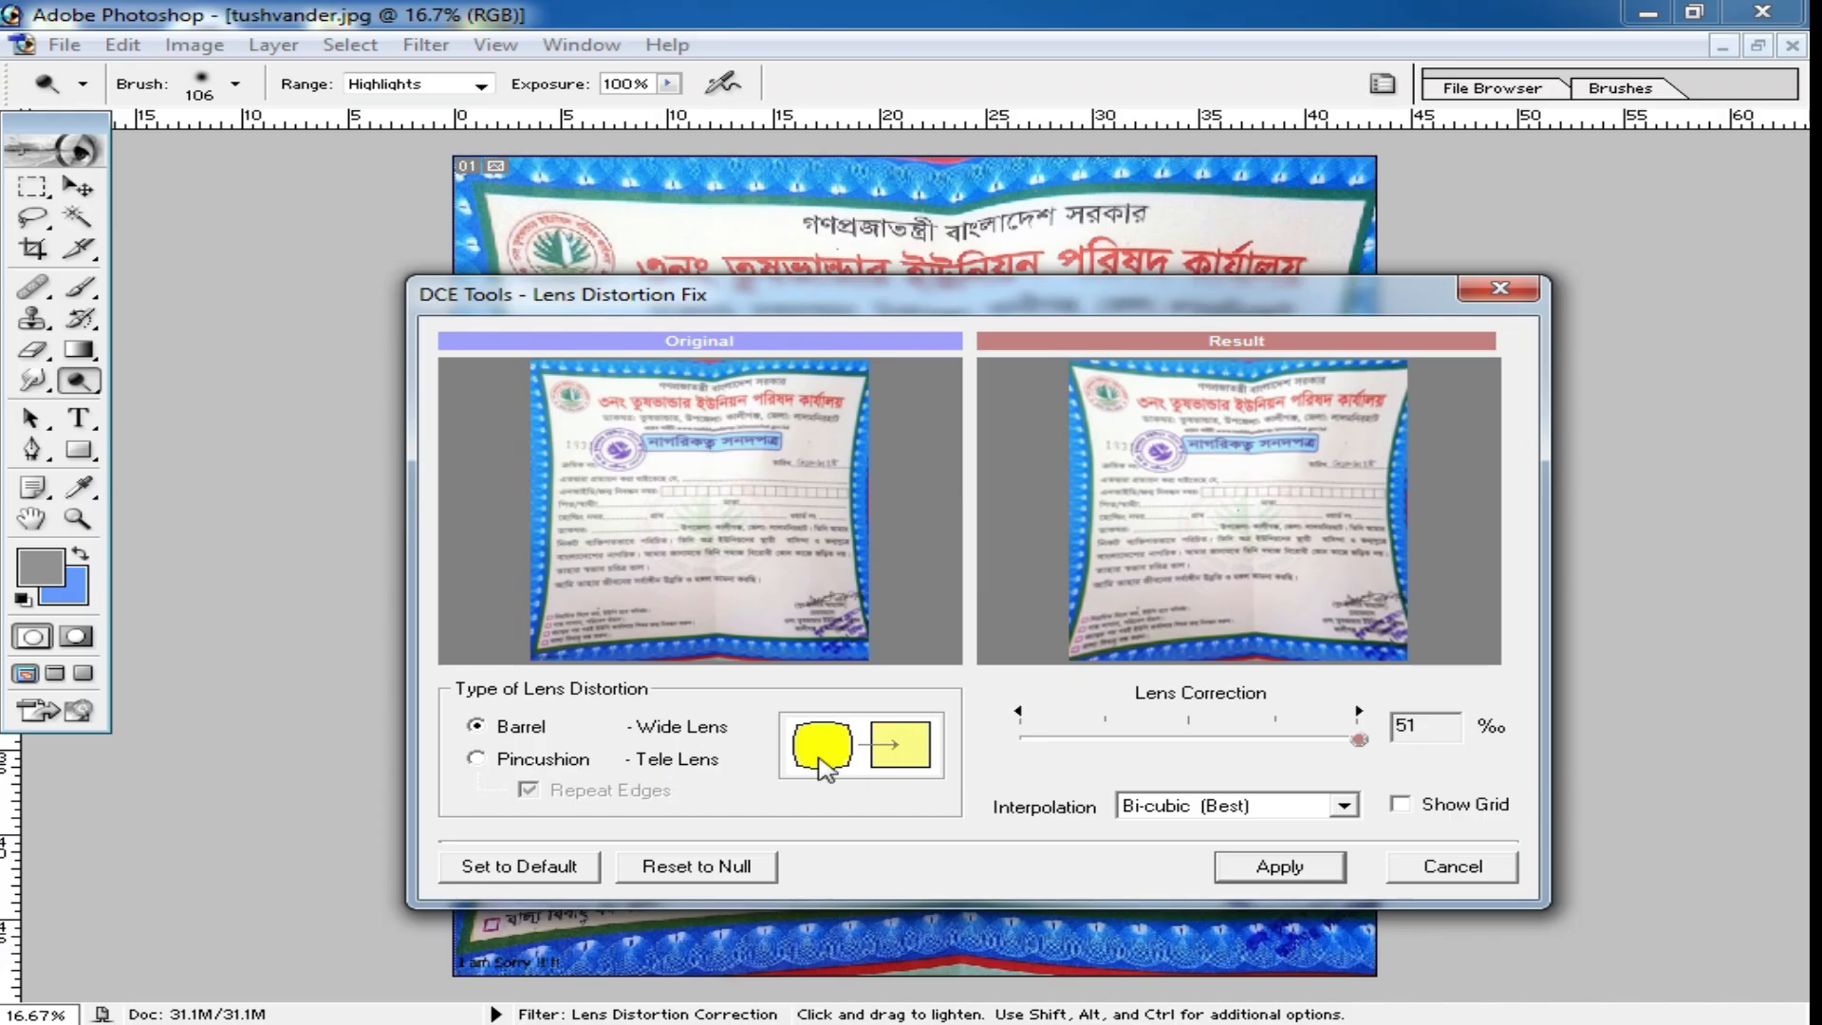
{"action": "left_click", "coordinate": [476, 759]}
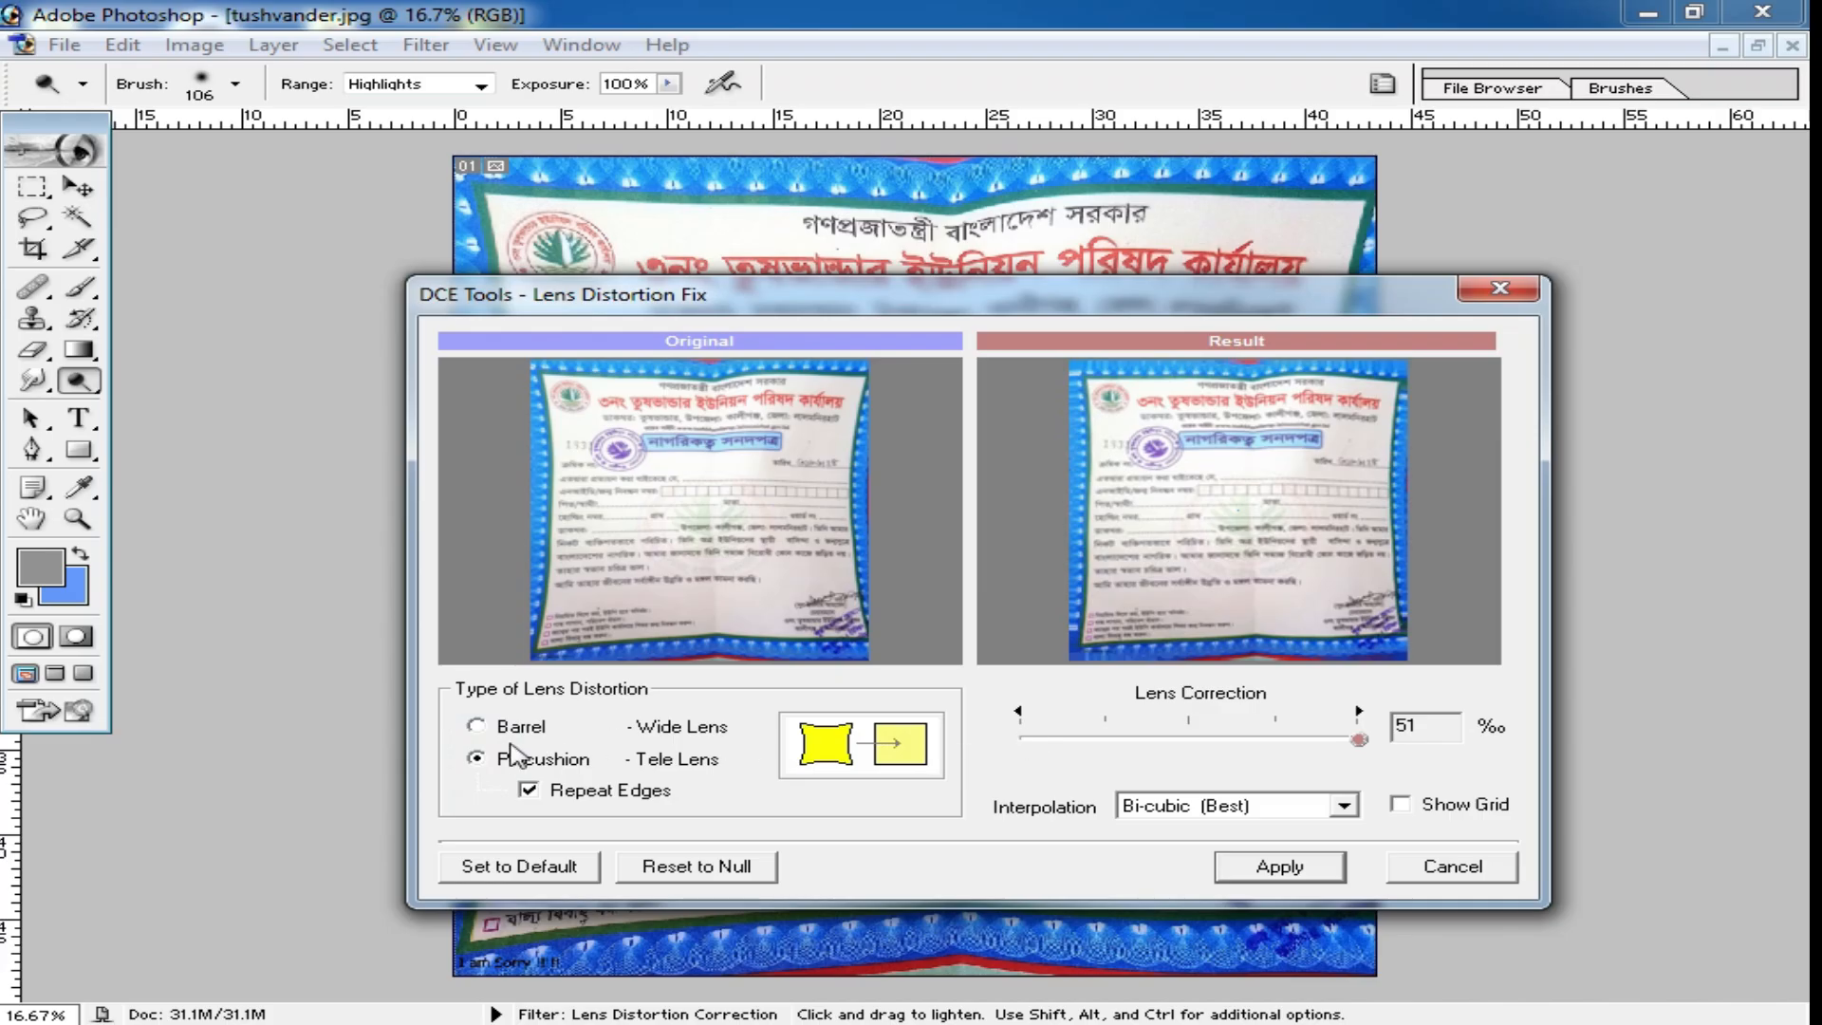
{"action": "left_click", "coordinate": [476, 727]}
{"action": "left_click", "coordinate": [474, 760]}
{"action": "mouse_move", "coordinate": [1361, 750]}
{"action": "left_mouse_down"}
{"action": "mouse_move", "coordinate": [1012, 758]}
{"action": "mouse_move", "coordinate": [1384, 757]}
{"action": "left_mouse_up"}
{"action": "left_click", "coordinate": [1281, 873]}
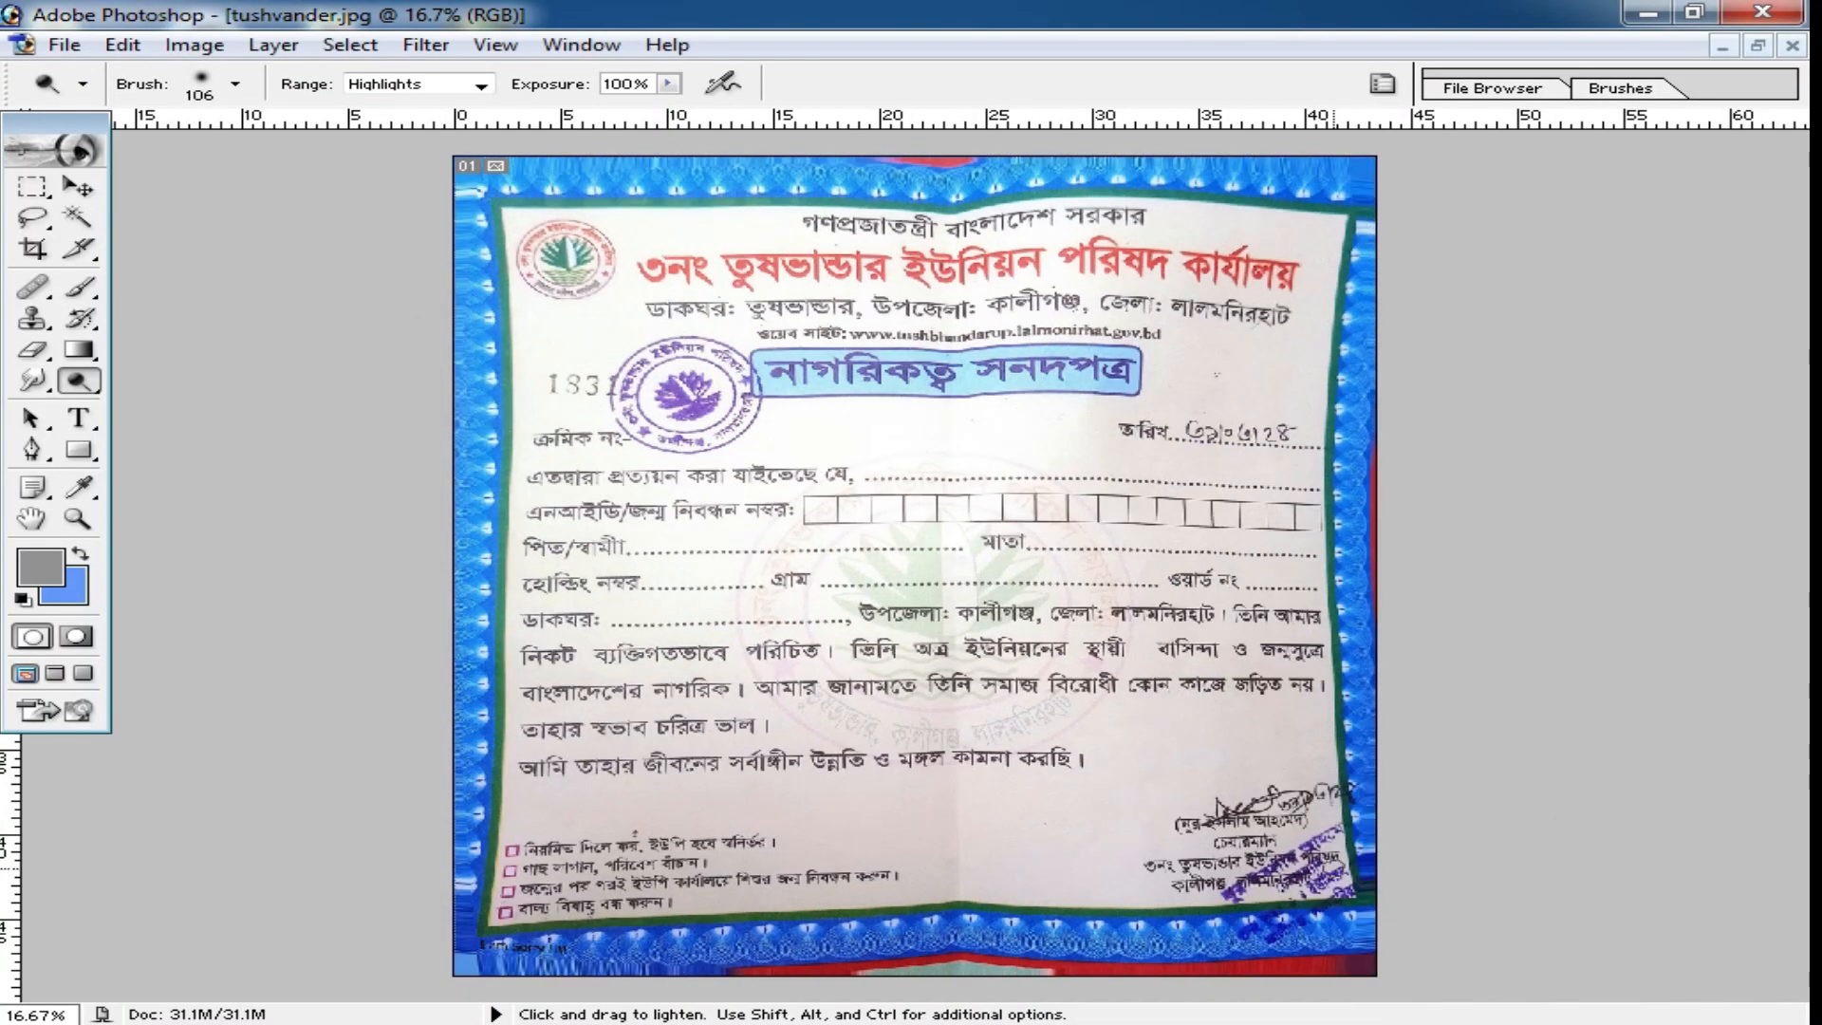
Apply the DCE Tools Lens Distortion Correction to the certificate once more, using Pincushion at 51 ‰ with repeated edges.
{"action": "left_click", "coordinate": [423, 44]}
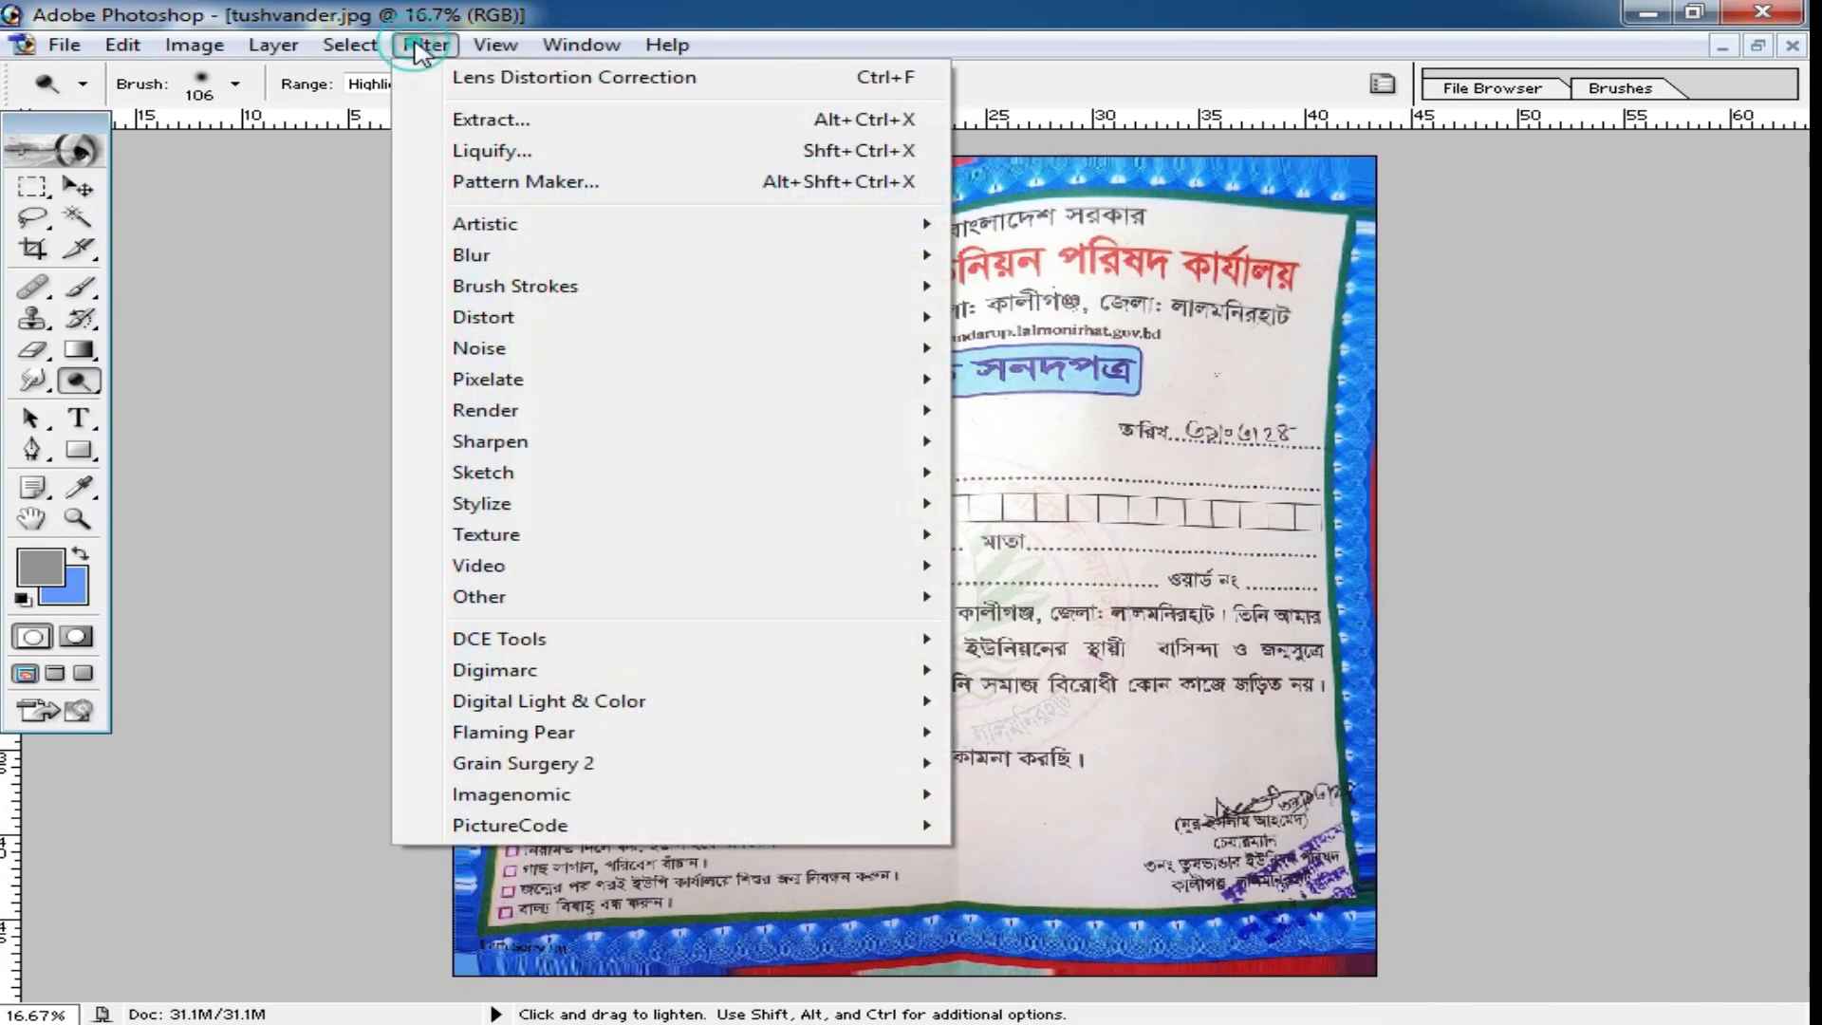
{"action": "mouse_move", "coordinate": [638, 643]}
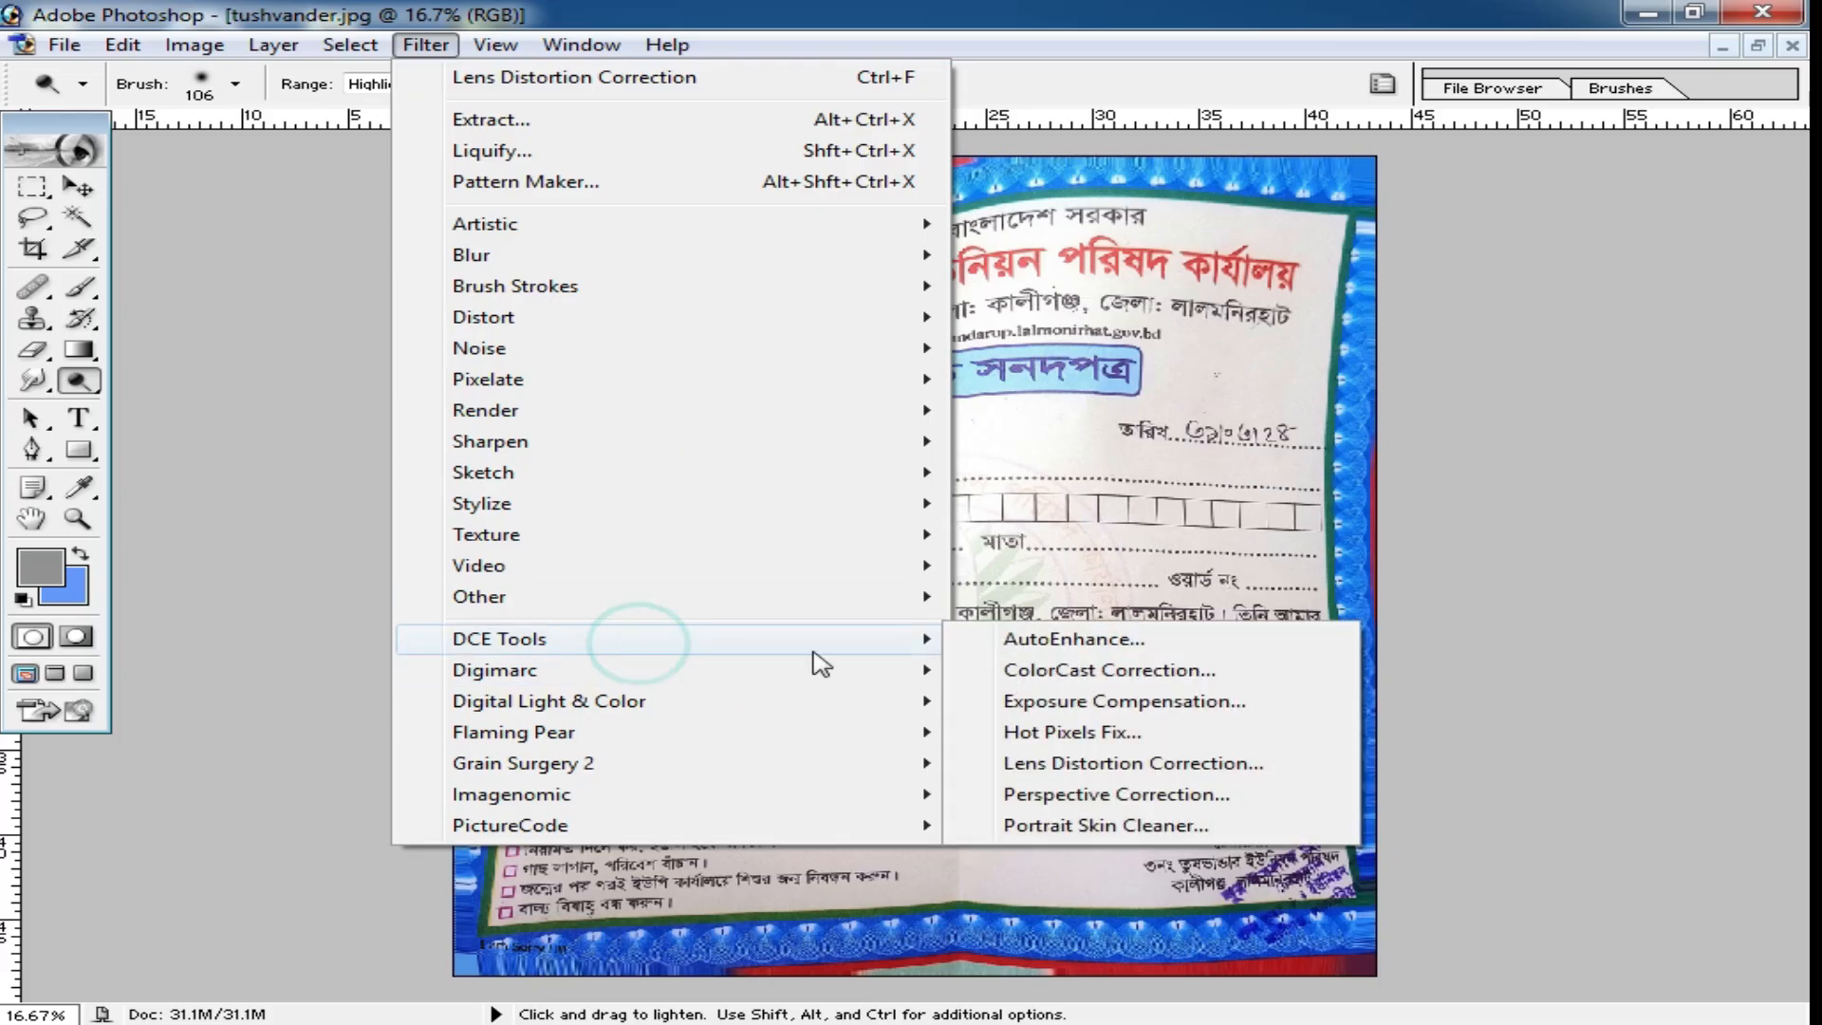
{"action": "left_click", "coordinate": [1112, 769]}
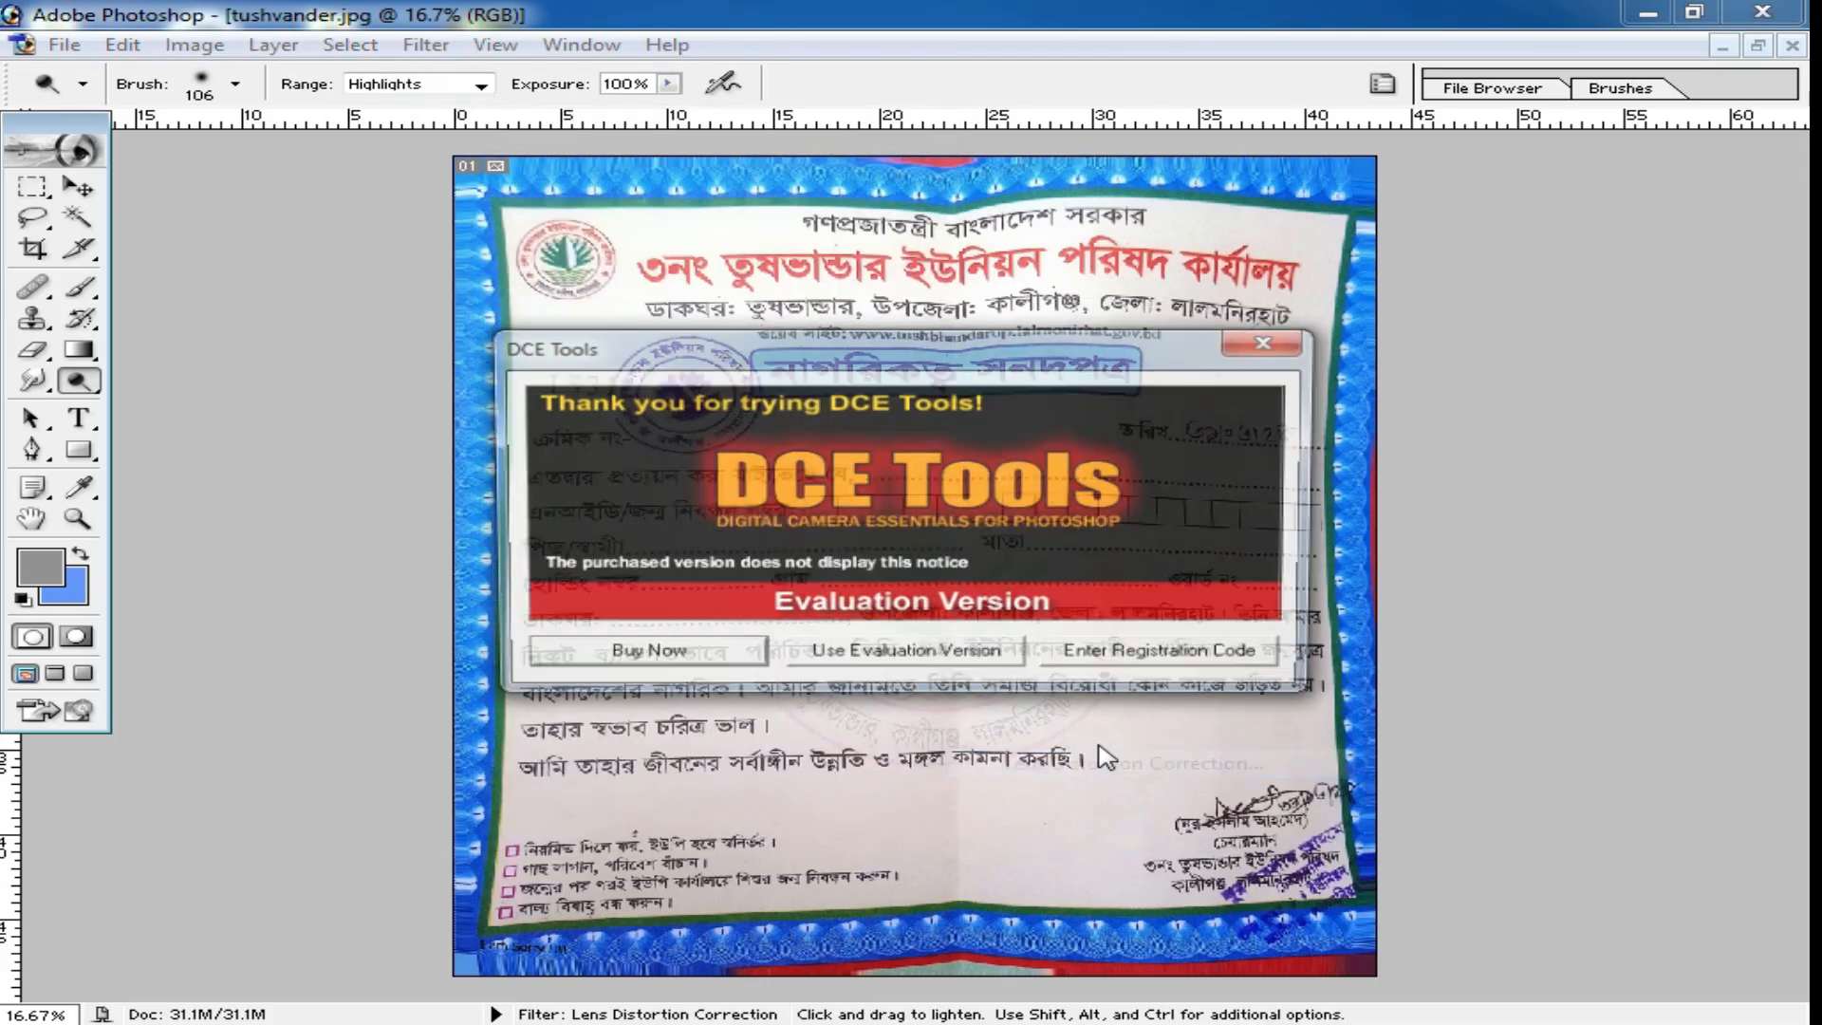
{"action": "left_click", "coordinate": [914, 669]}
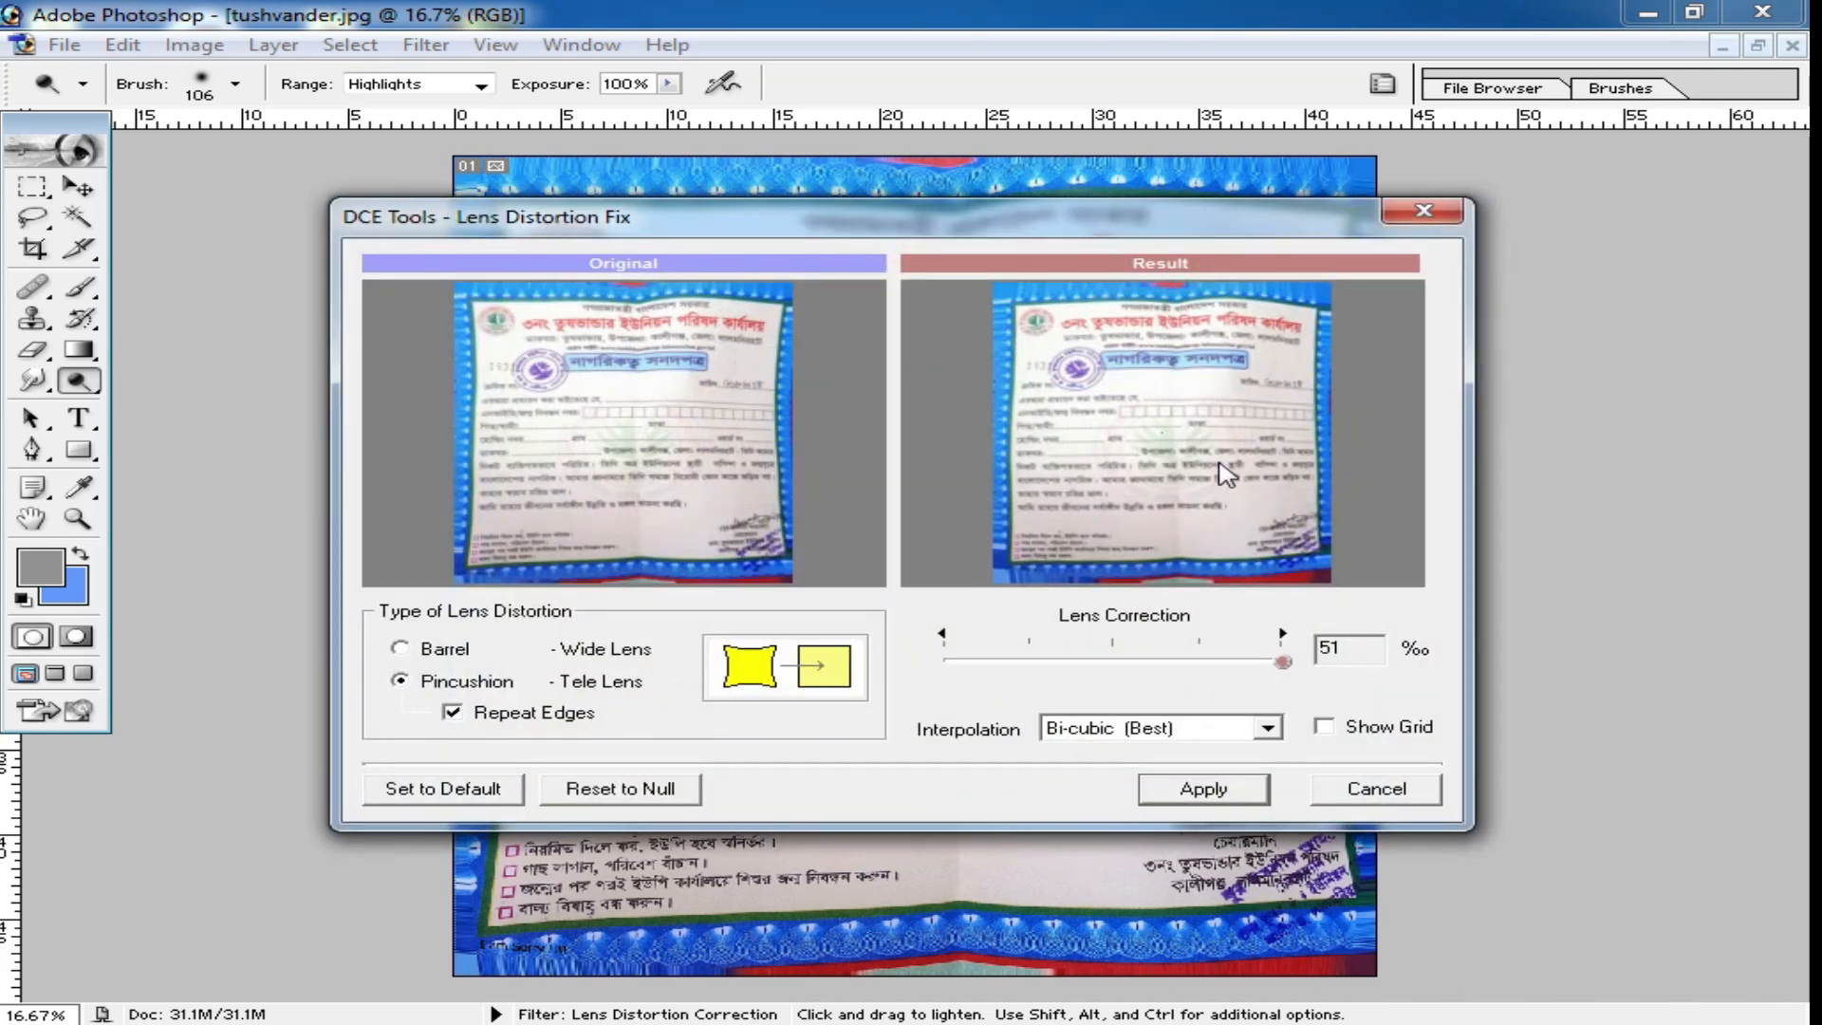
{"action": "left_click", "coordinate": [421, 653]}
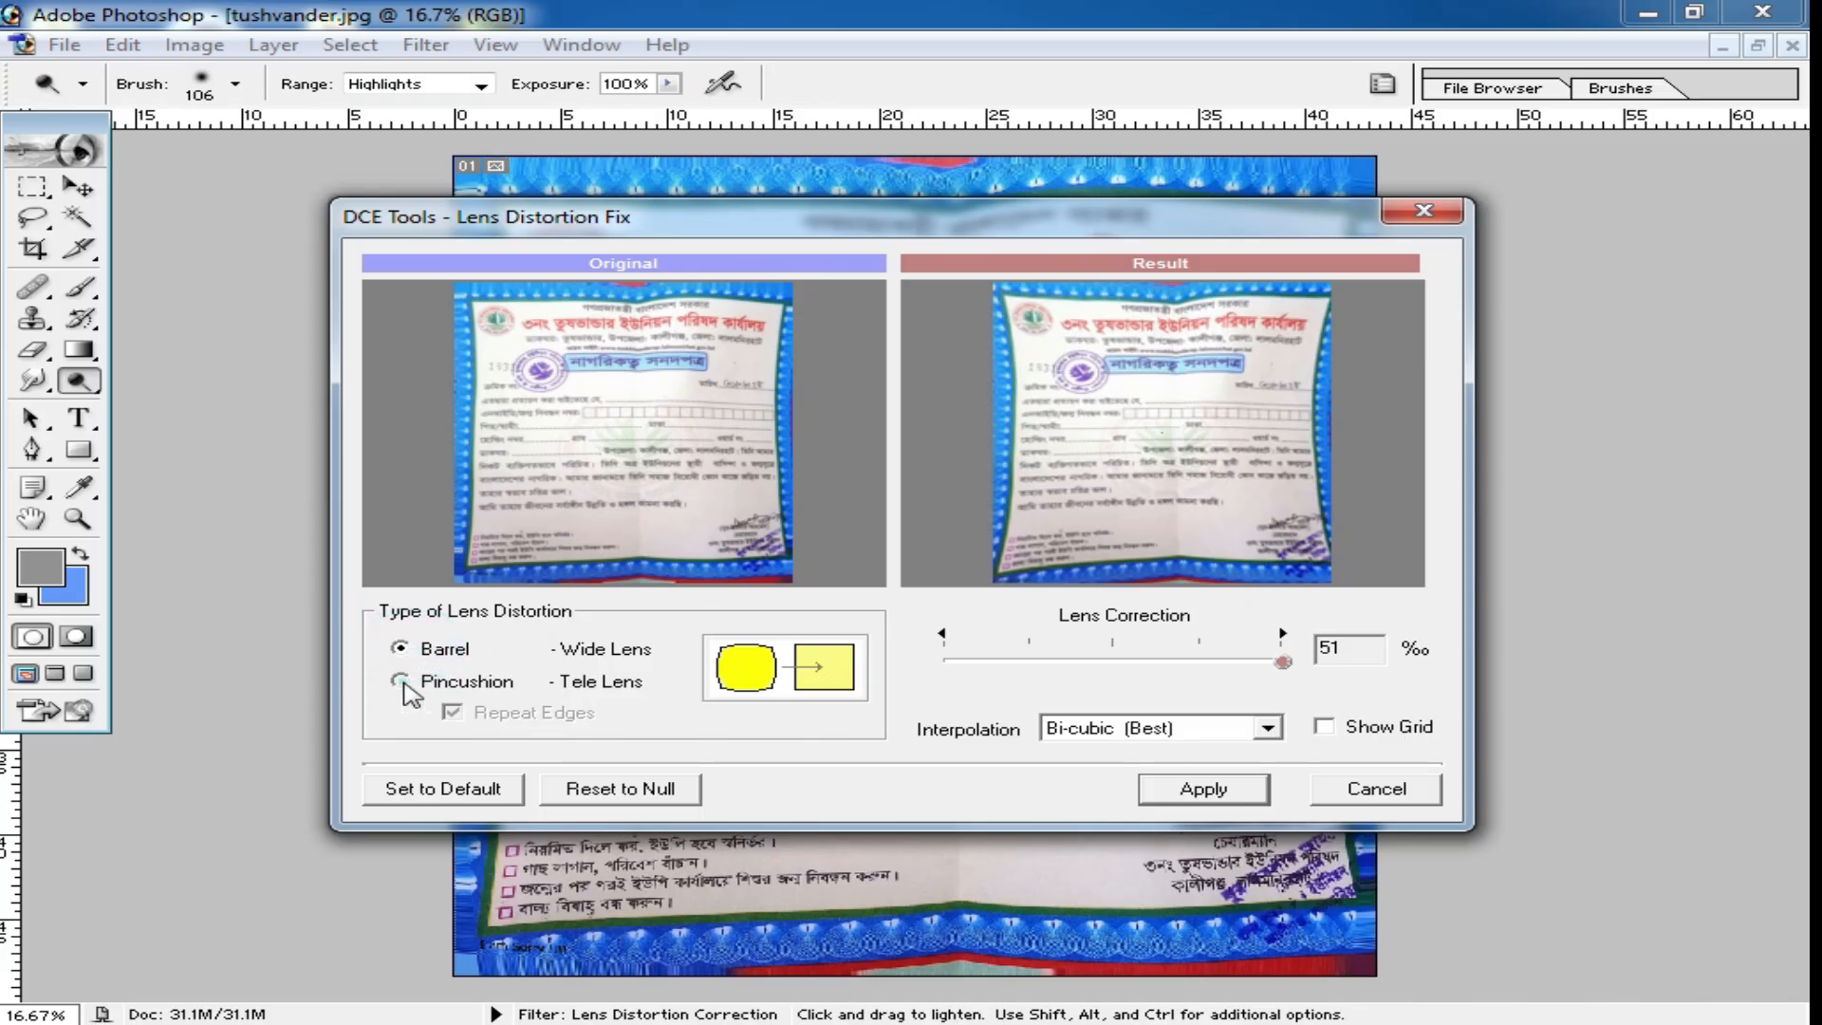
{"action": "left_click", "coordinate": [404, 685]}
{"action": "mouse_move", "coordinate": [1277, 677]}
{"action": "left_mouse_down"}
{"action": "mouse_move", "coordinate": [1227, 677]}
{"action": "mouse_move", "coordinate": [1283, 676]}
{"action": "left_mouse_up"}
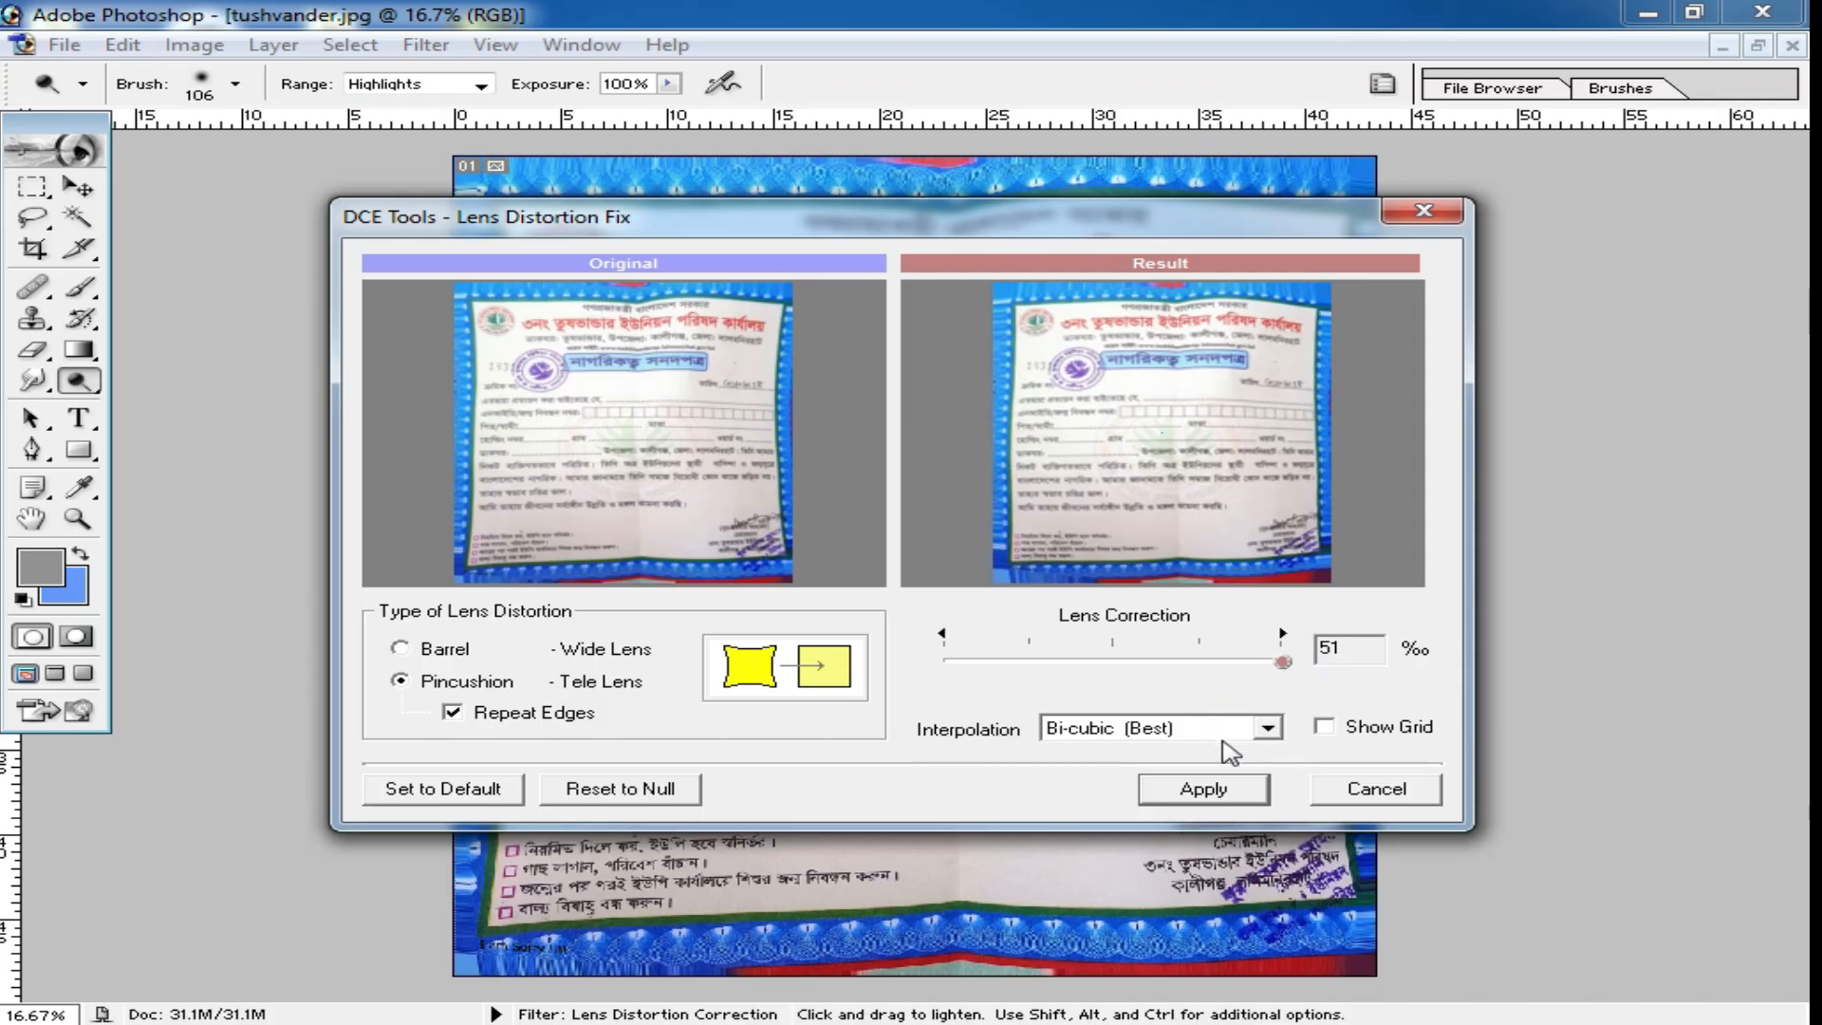
{"action": "left_click", "coordinate": [1202, 790]}
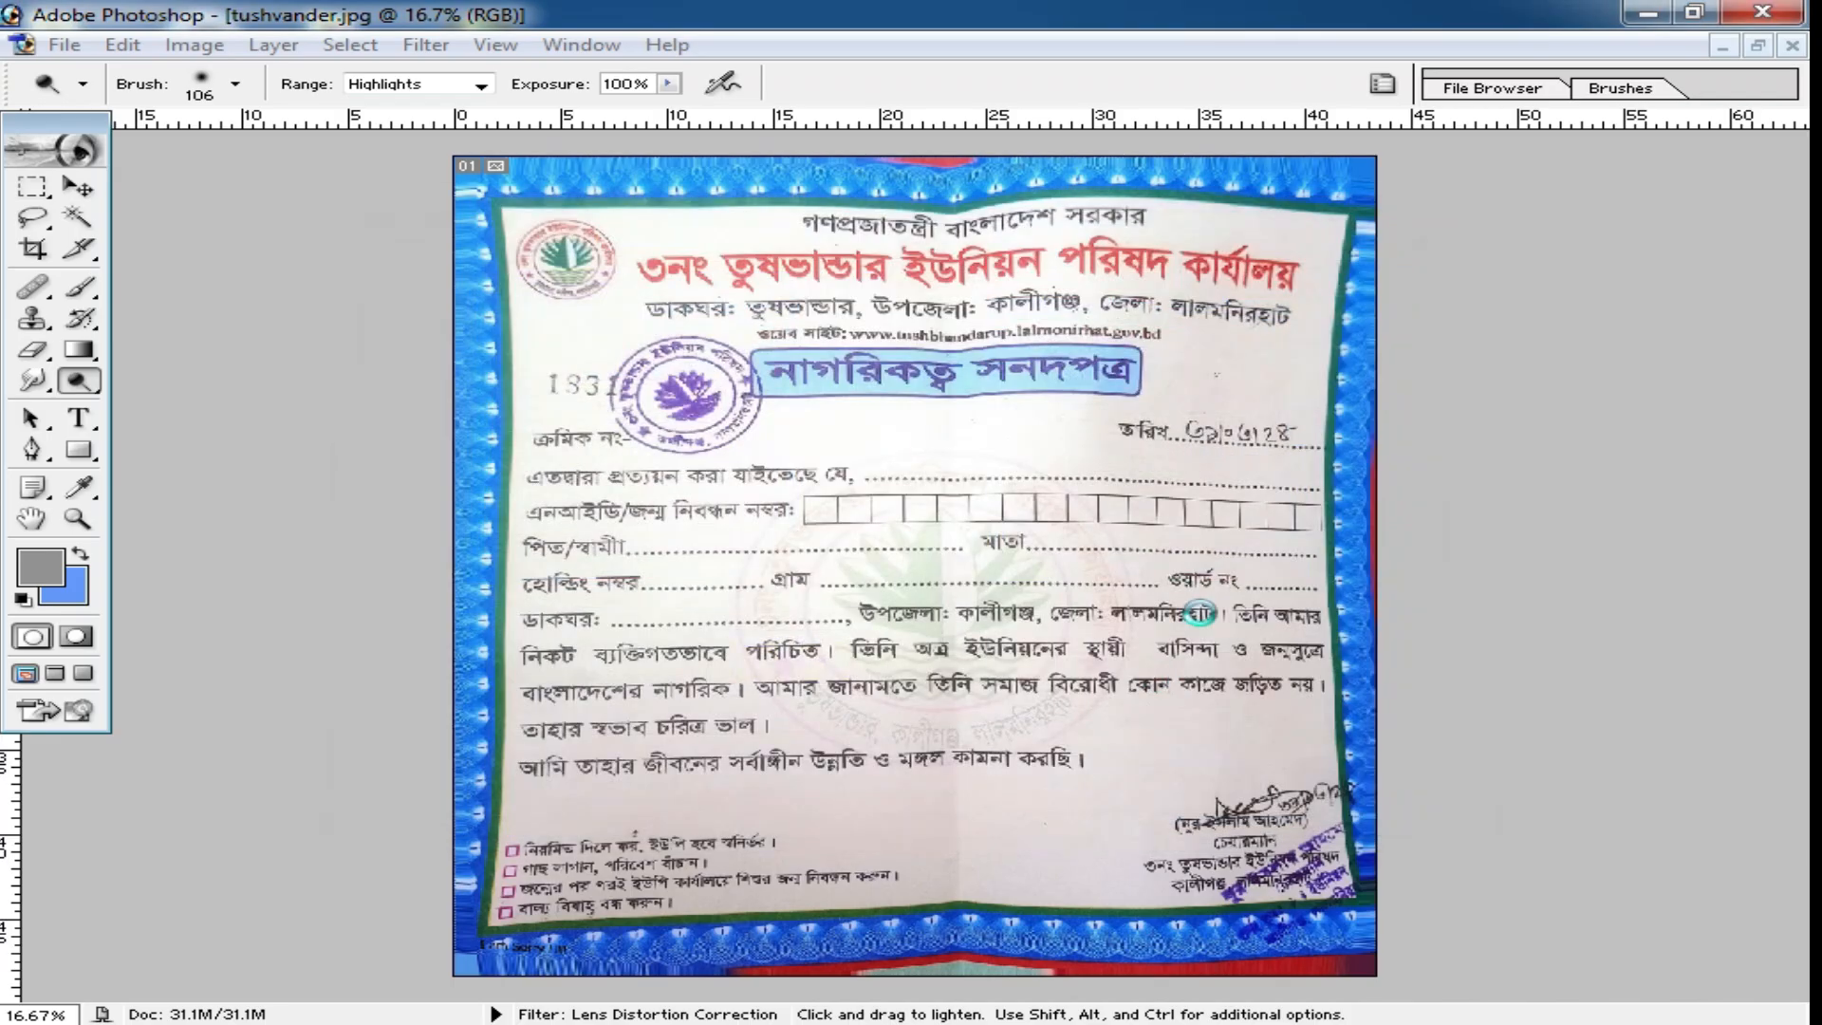
Select the whole certificate and distort its lower-right, upper-right and upper-left corners slightly outward to straighten the borders, then deselect.
{"action": "left_click", "coordinate": [1144, 368], "text": "ctrl"}
{"action": "left_click", "coordinate": [1168, 283], "text": "ctrl"}
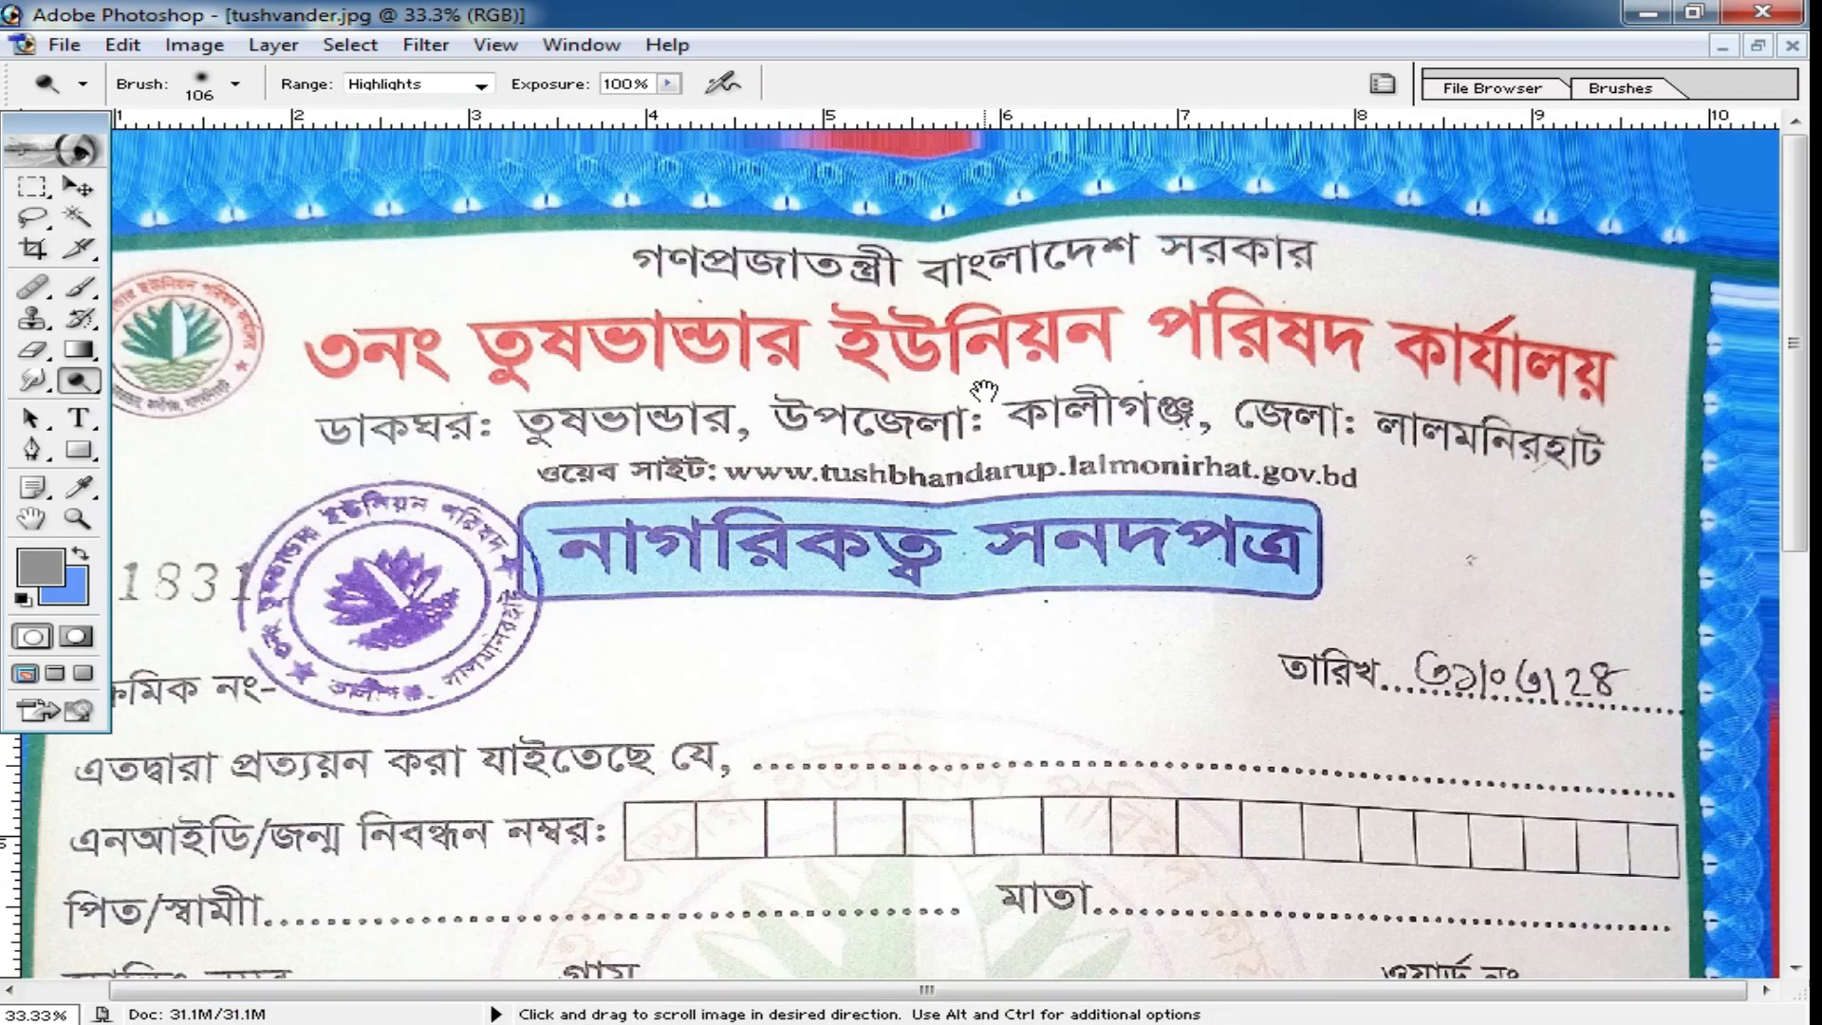
{"action": "key", "text": "ctrl+0"}
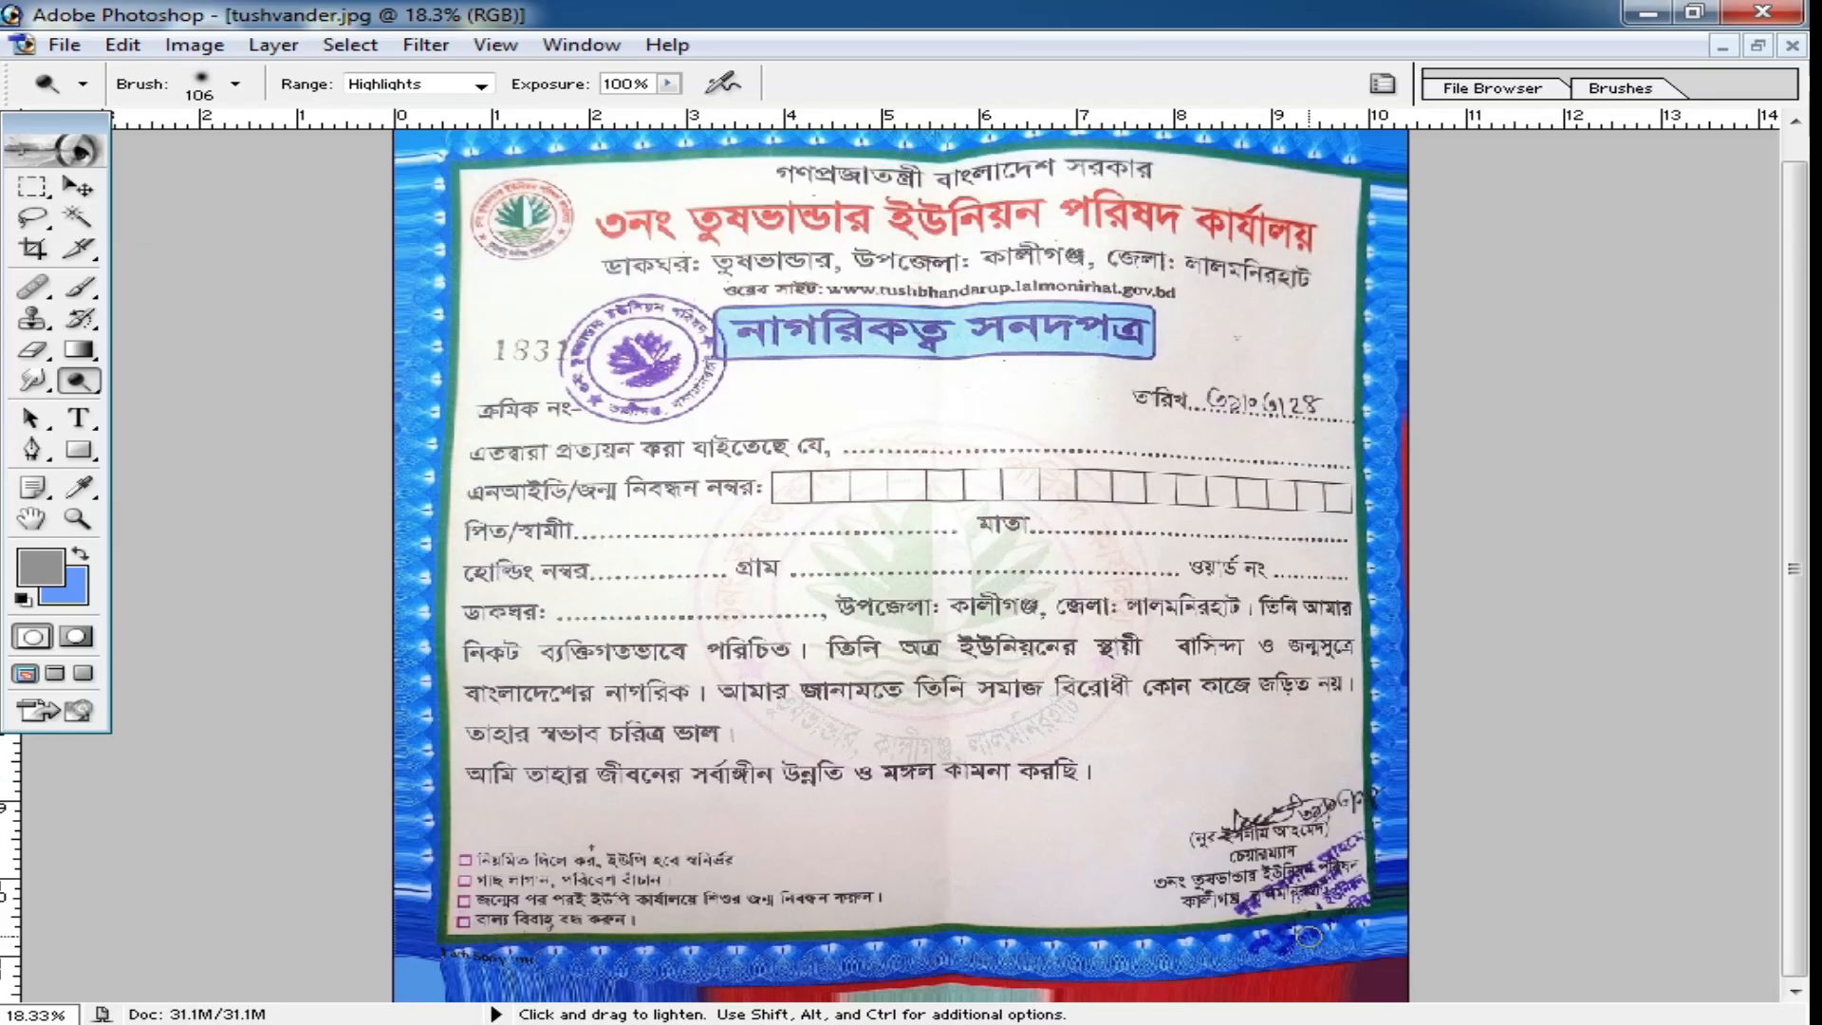
{"action": "key", "text": "ctrl+minus"}
{"action": "left_click", "coordinate": [1286, 765], "text": "alt"}
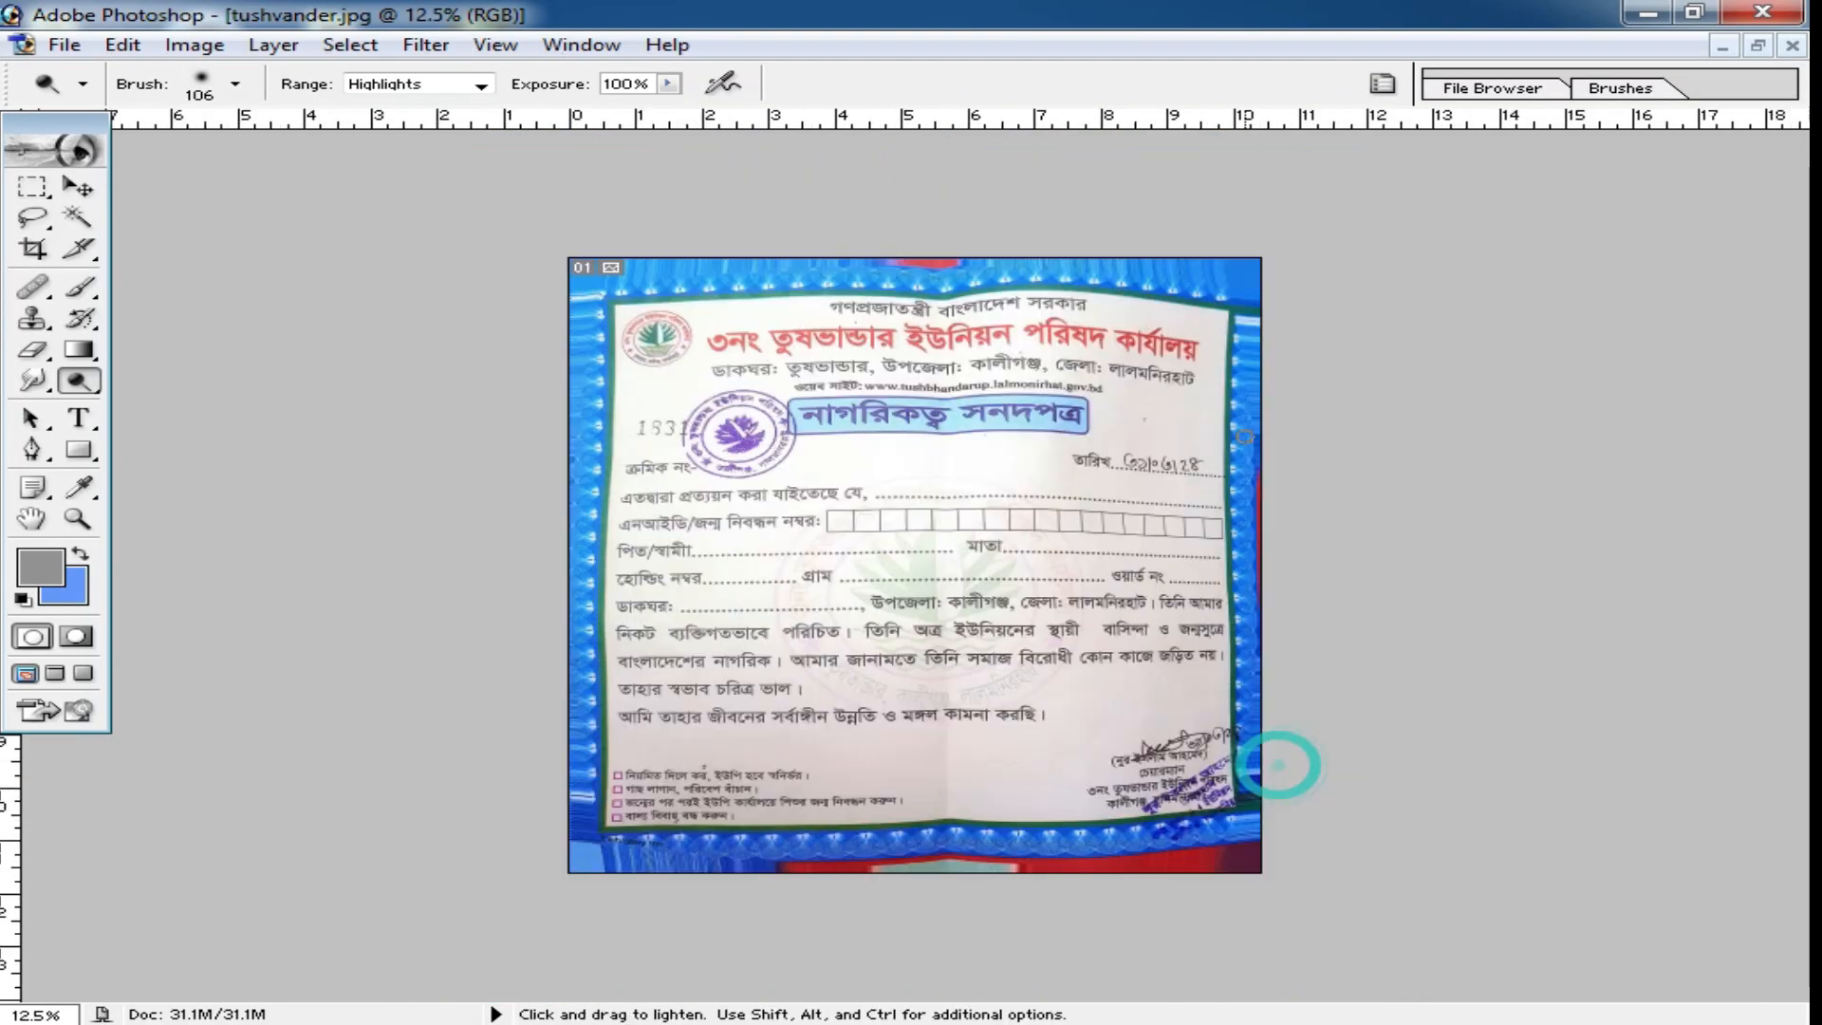
{"action": "key", "text": "ctrl+a"}
{"action": "left_click", "coordinate": [79, 187]}
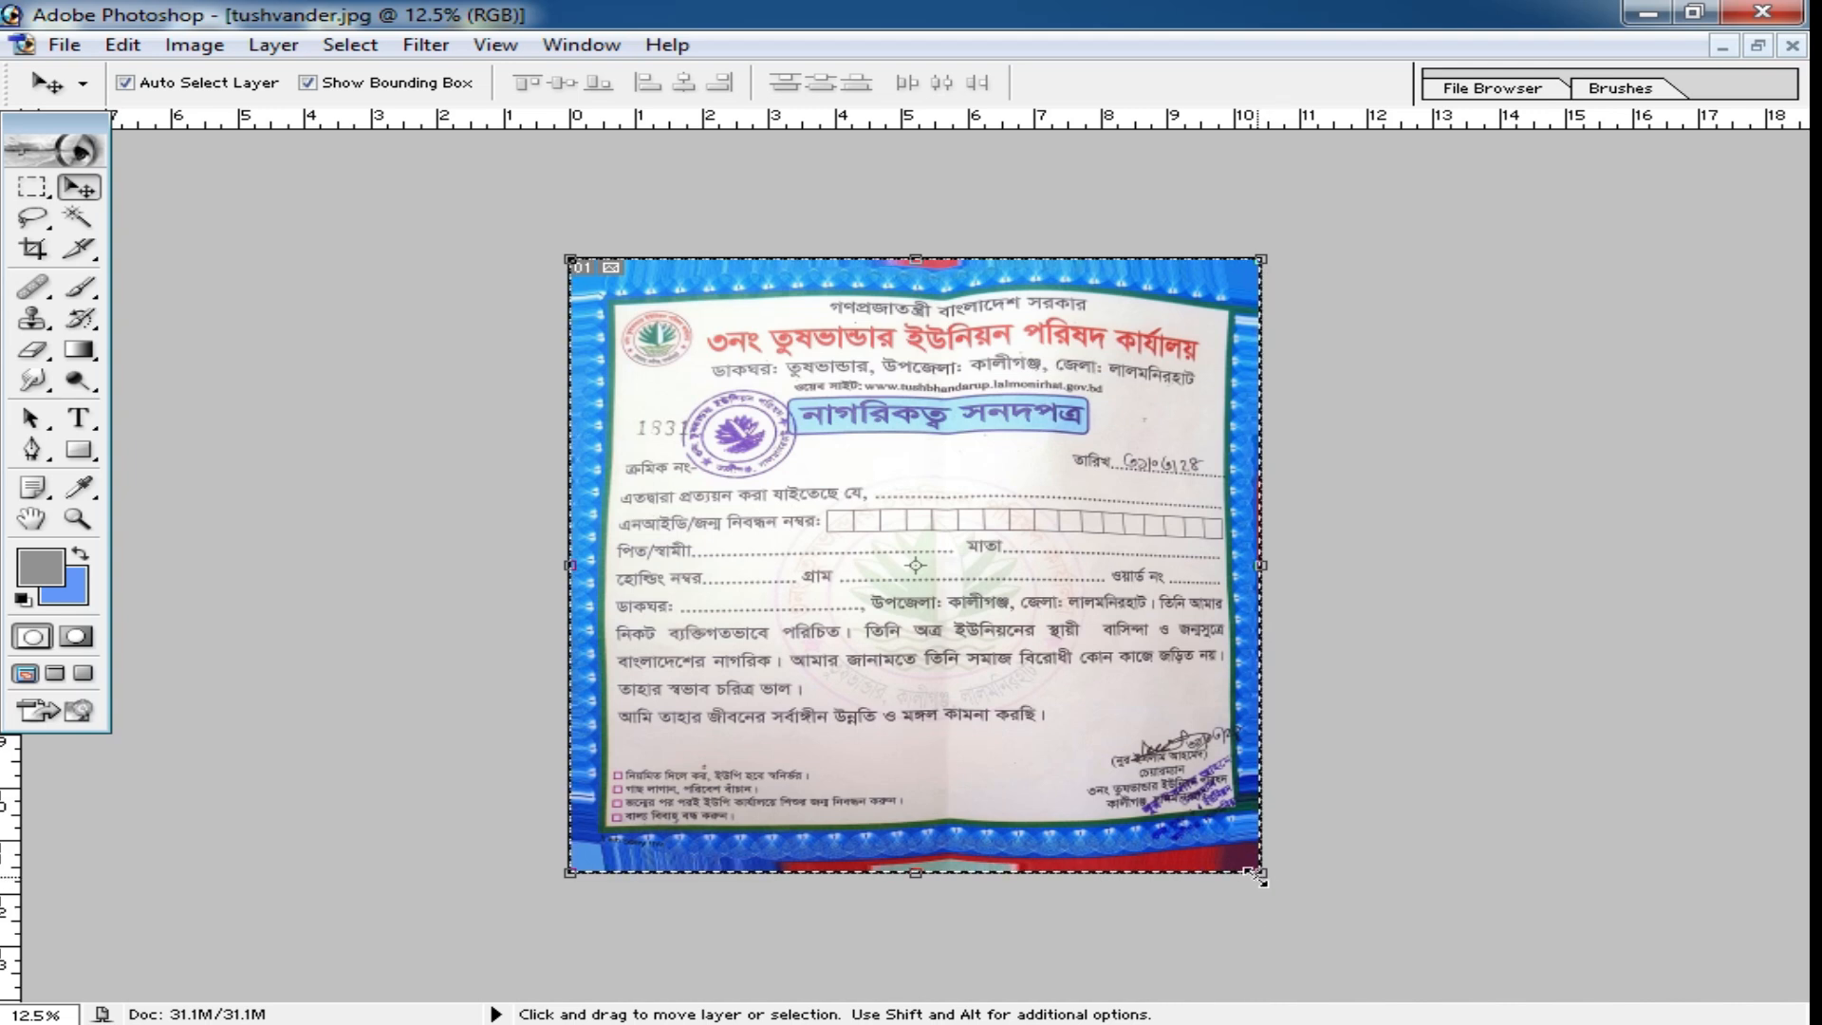
{"action": "left_click_drag", "start_coordinate": [1259, 875], "coordinate": [1264, 914]}
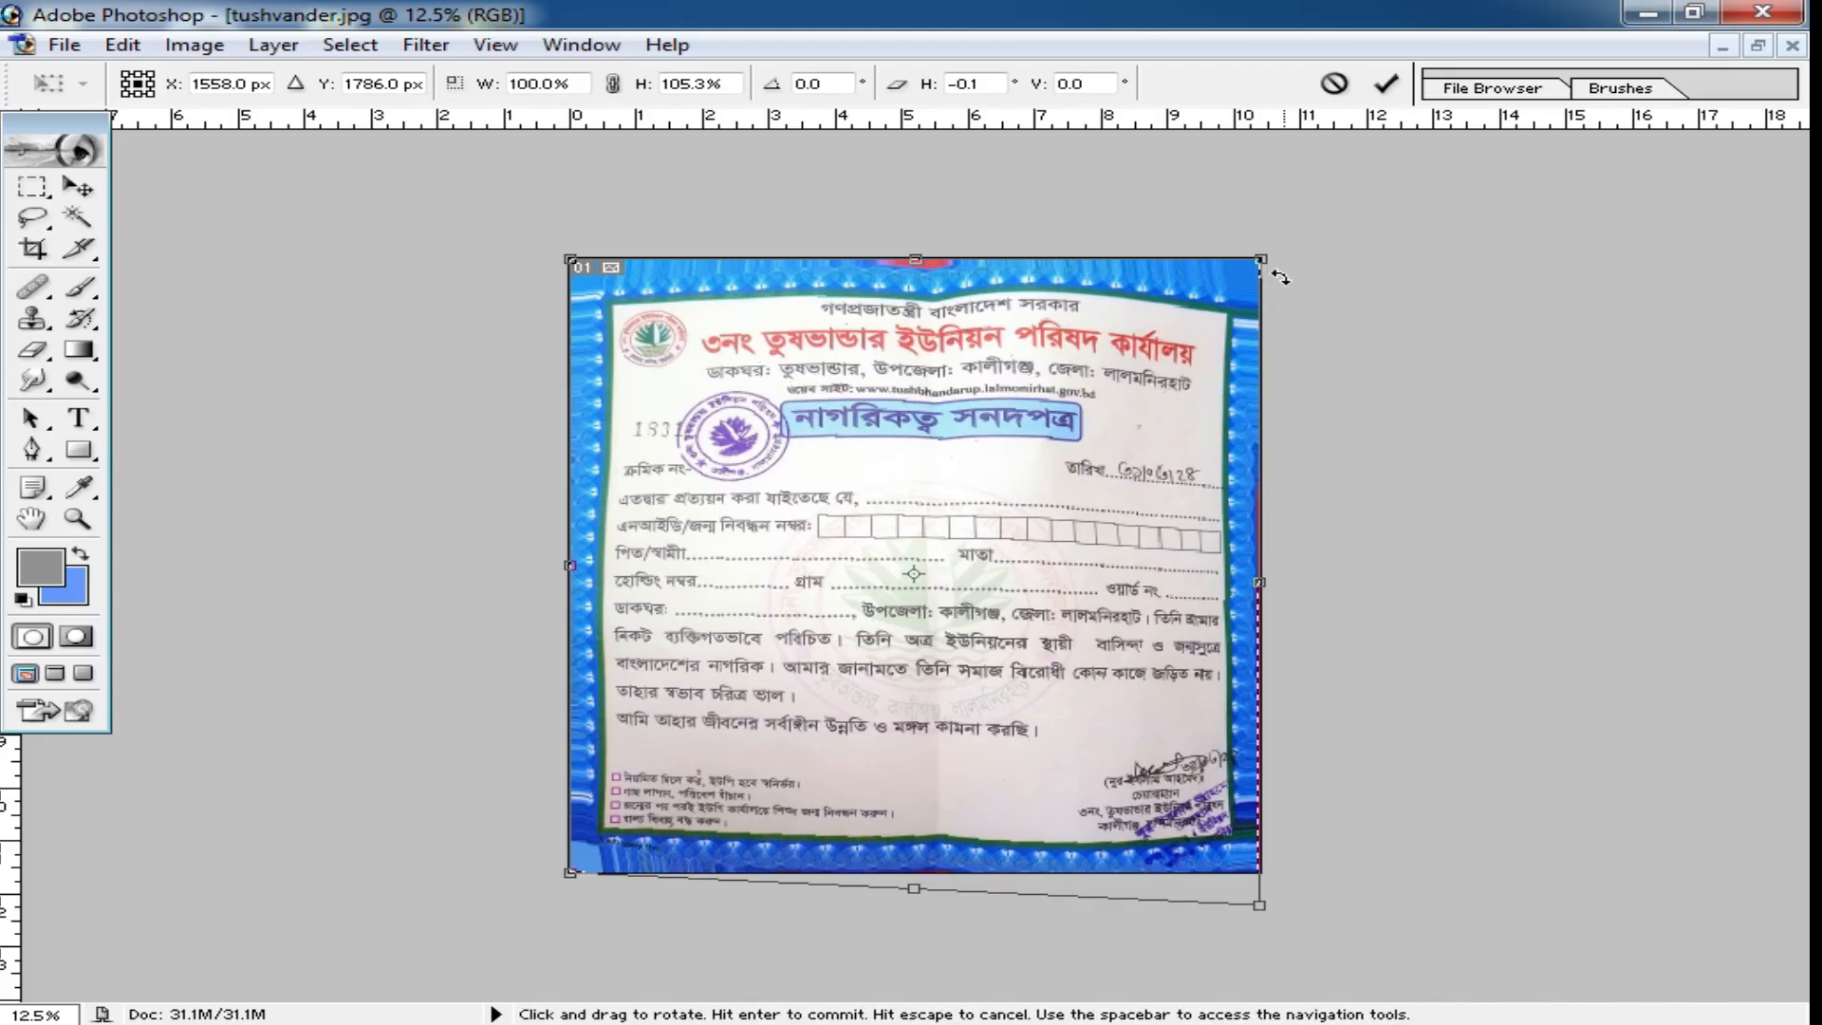
{"action": "left_click_drag", "start_coordinate": [1262, 258], "coordinate": [1274, 251]}
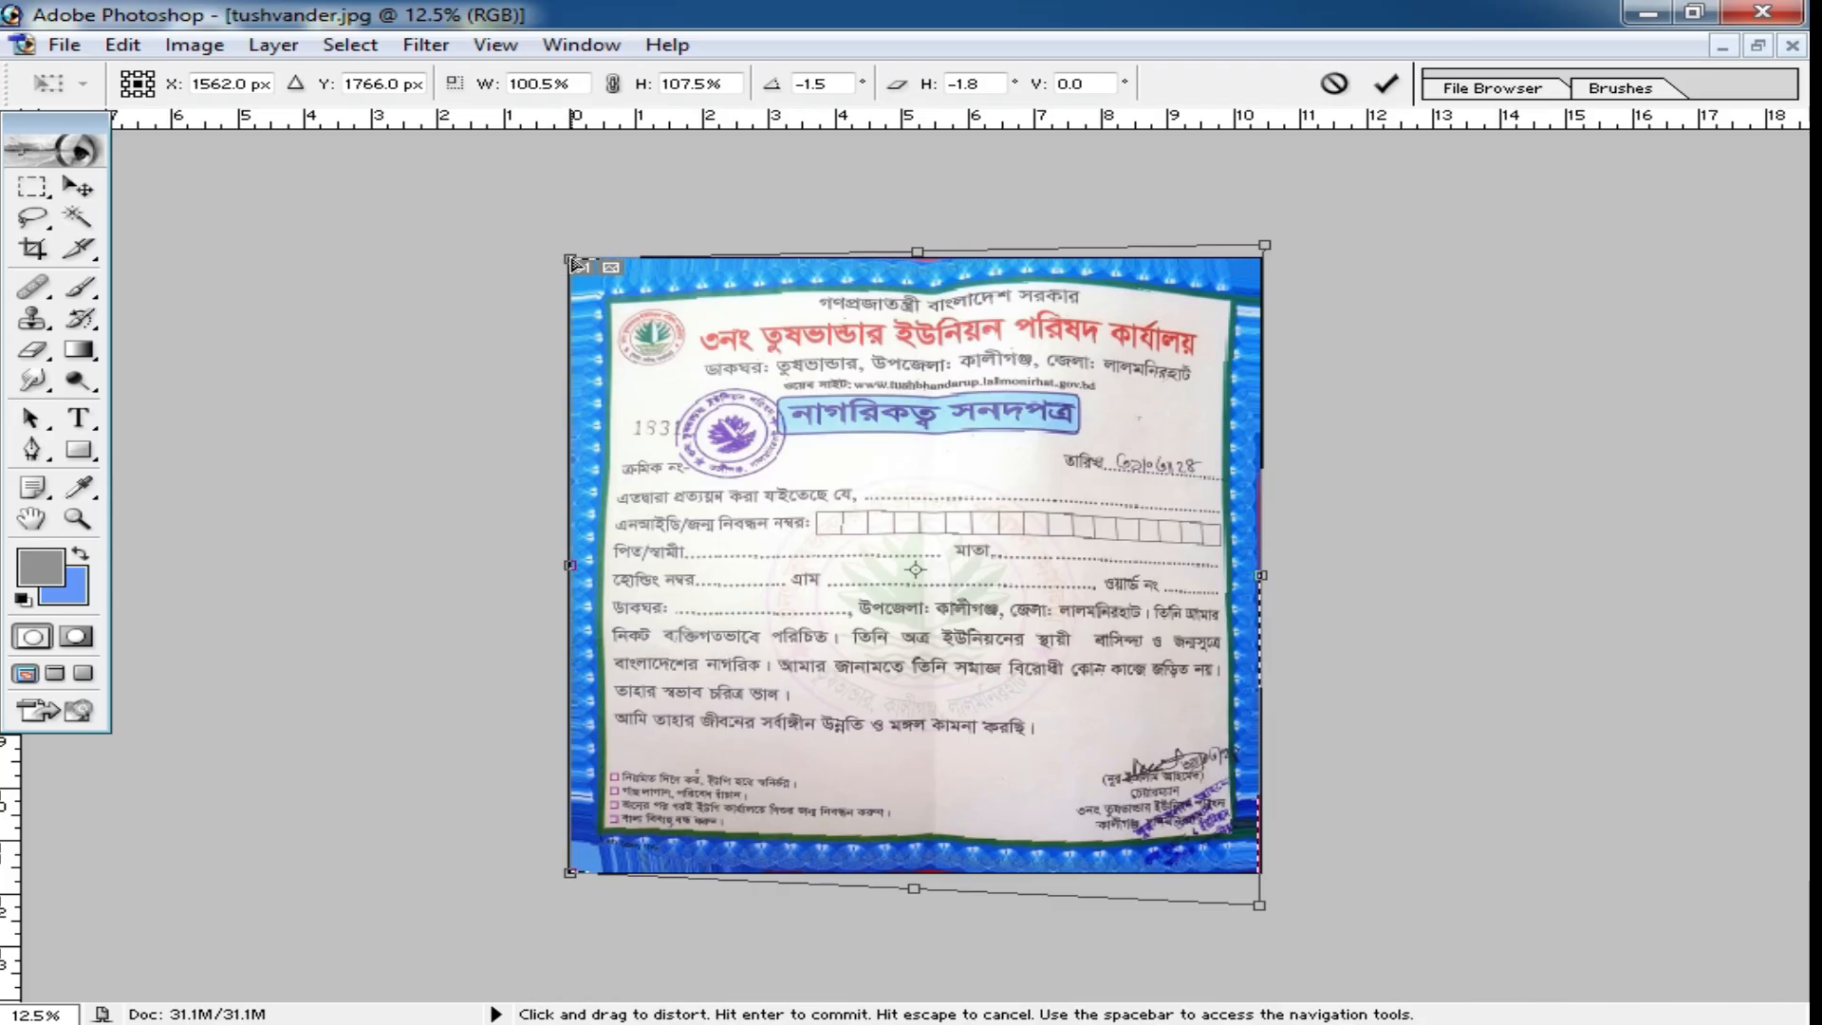
{"action": "left_click_drag", "start_coordinate": [567, 258], "coordinate": [570, 253]}
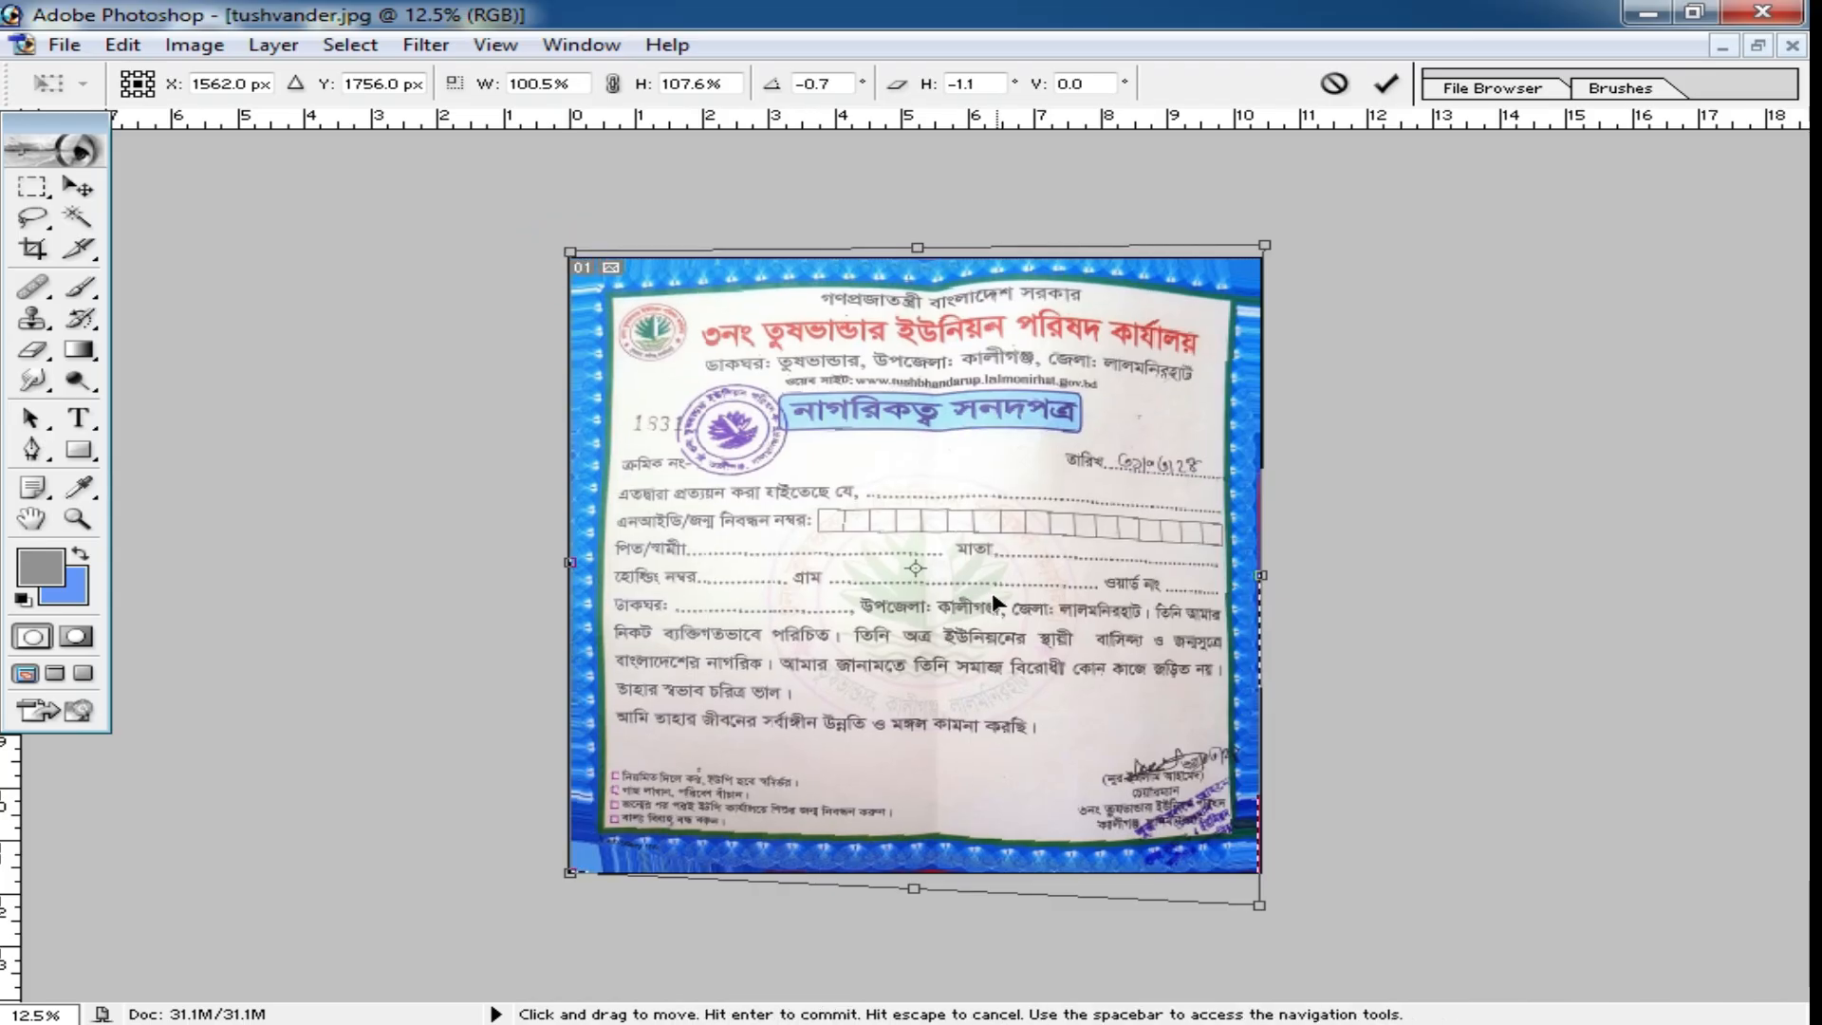
{"action": "key", "text": "Return"}
{"action": "left_click", "coordinate": [32, 187]}
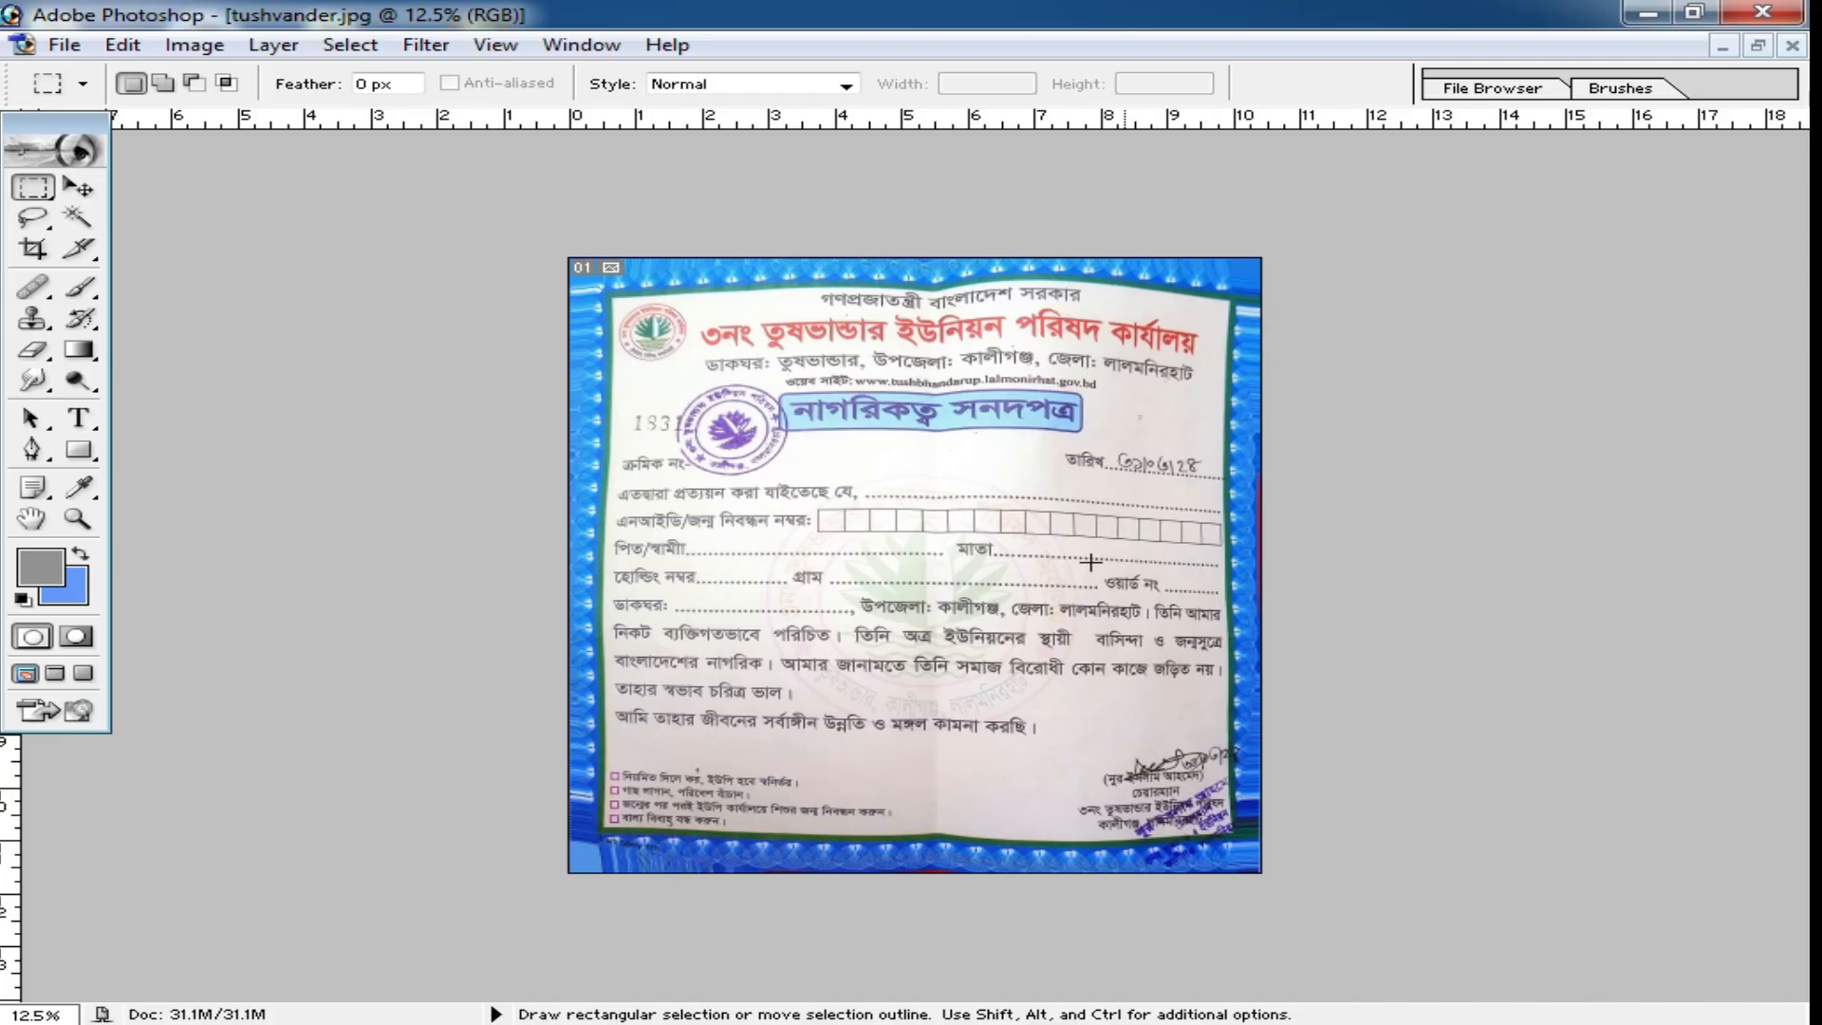
Restore and minimize the tushvander.jpg certificate window and maximize the yellow receipt sheet uiyuy.jpg.
{"action": "left_click", "coordinate": [1758, 45]}
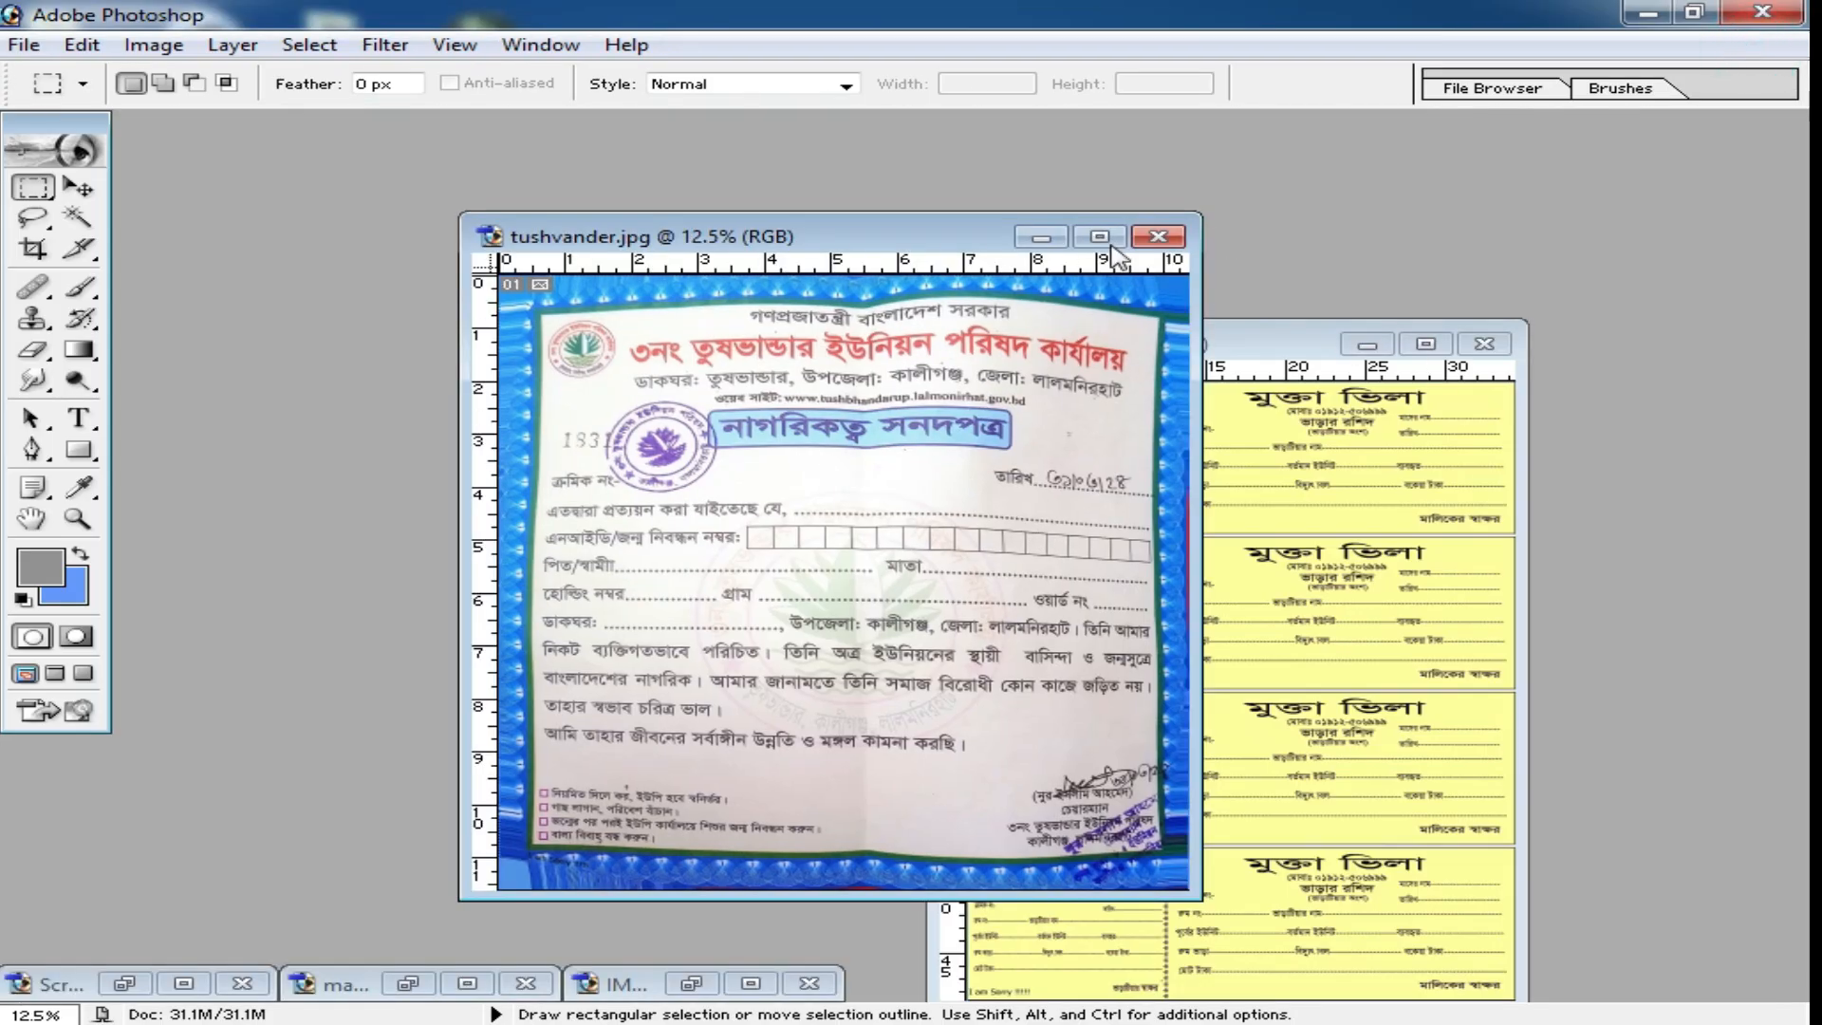
{"action": "left_click_drag", "start_coordinate": [866, 251], "coordinate": [599, 249]}
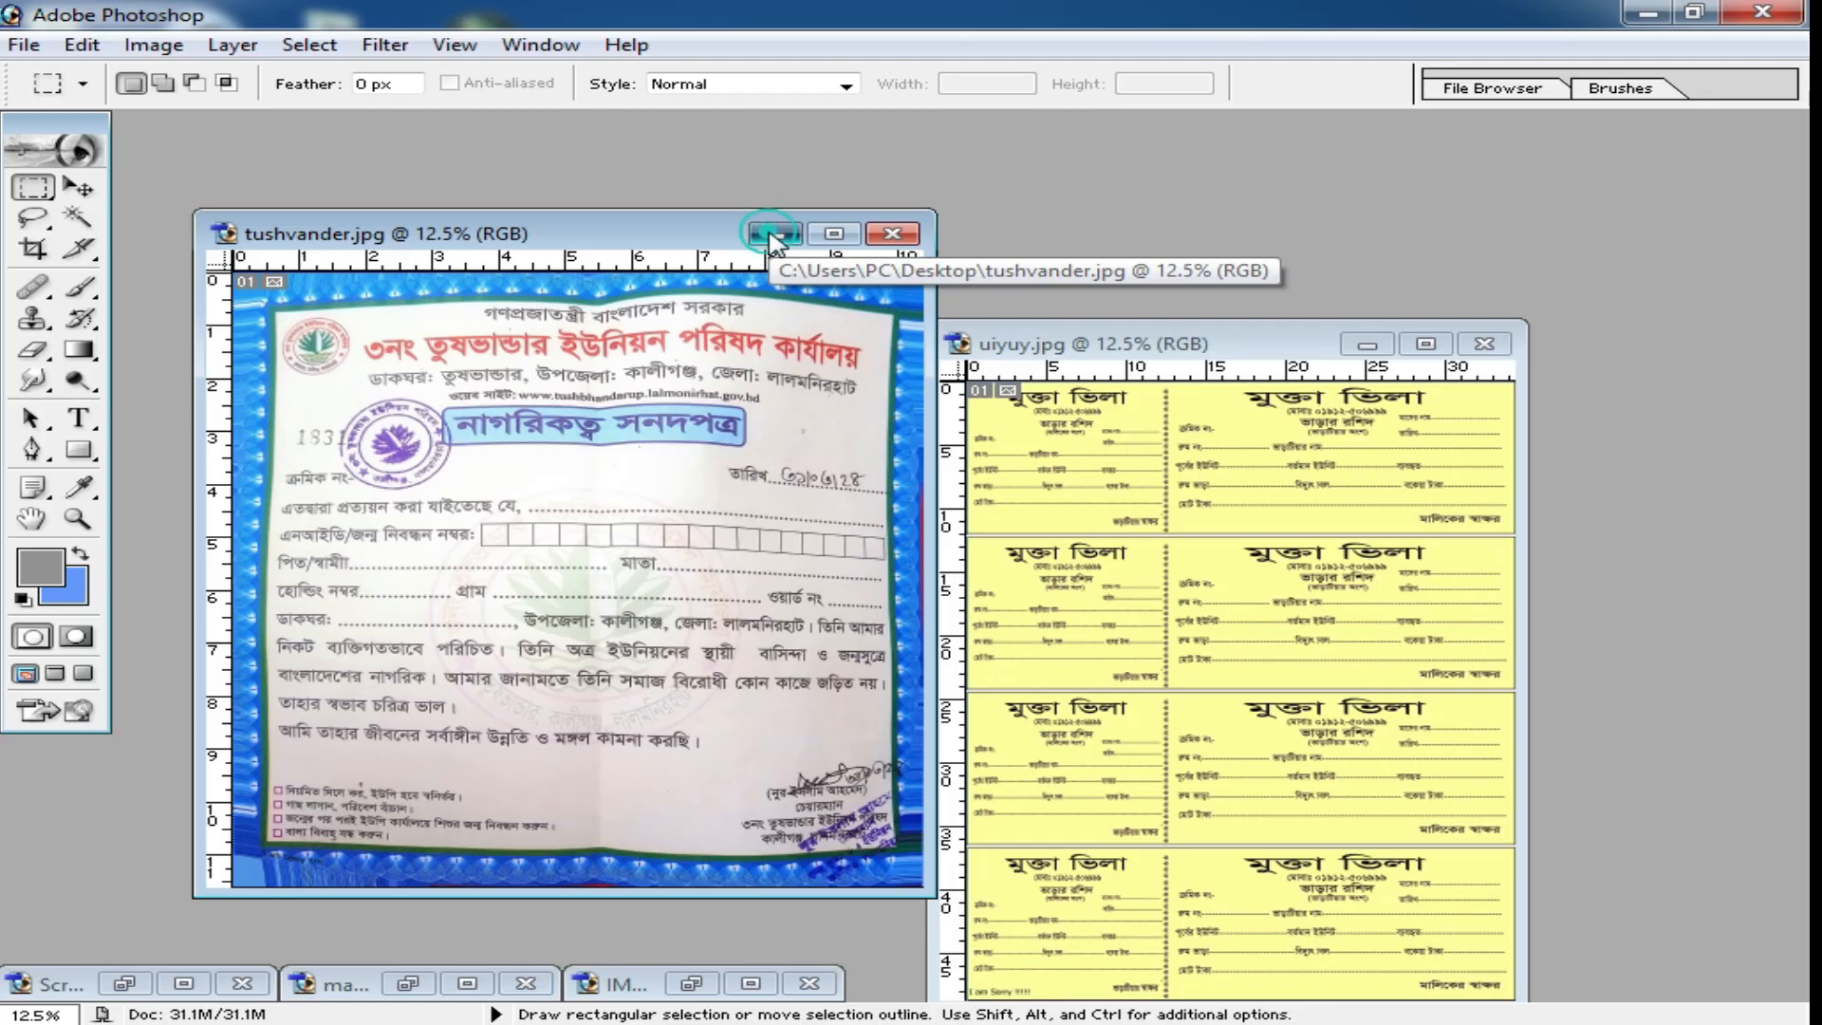
{"action": "left_click", "coordinate": [771, 235]}
{"action": "left_click_drag", "start_coordinate": [1241, 338], "coordinate": [729, 225]}
{"action": "double_click", "coordinate": [729, 225]}
Examine the yellow receipt sheet at several magnifications, preview its red and green channels and return to the RGB composite.
{"action": "scroll", "coordinate": [963, 478], "scroll_direction": "up", "scroll_amount": 4}
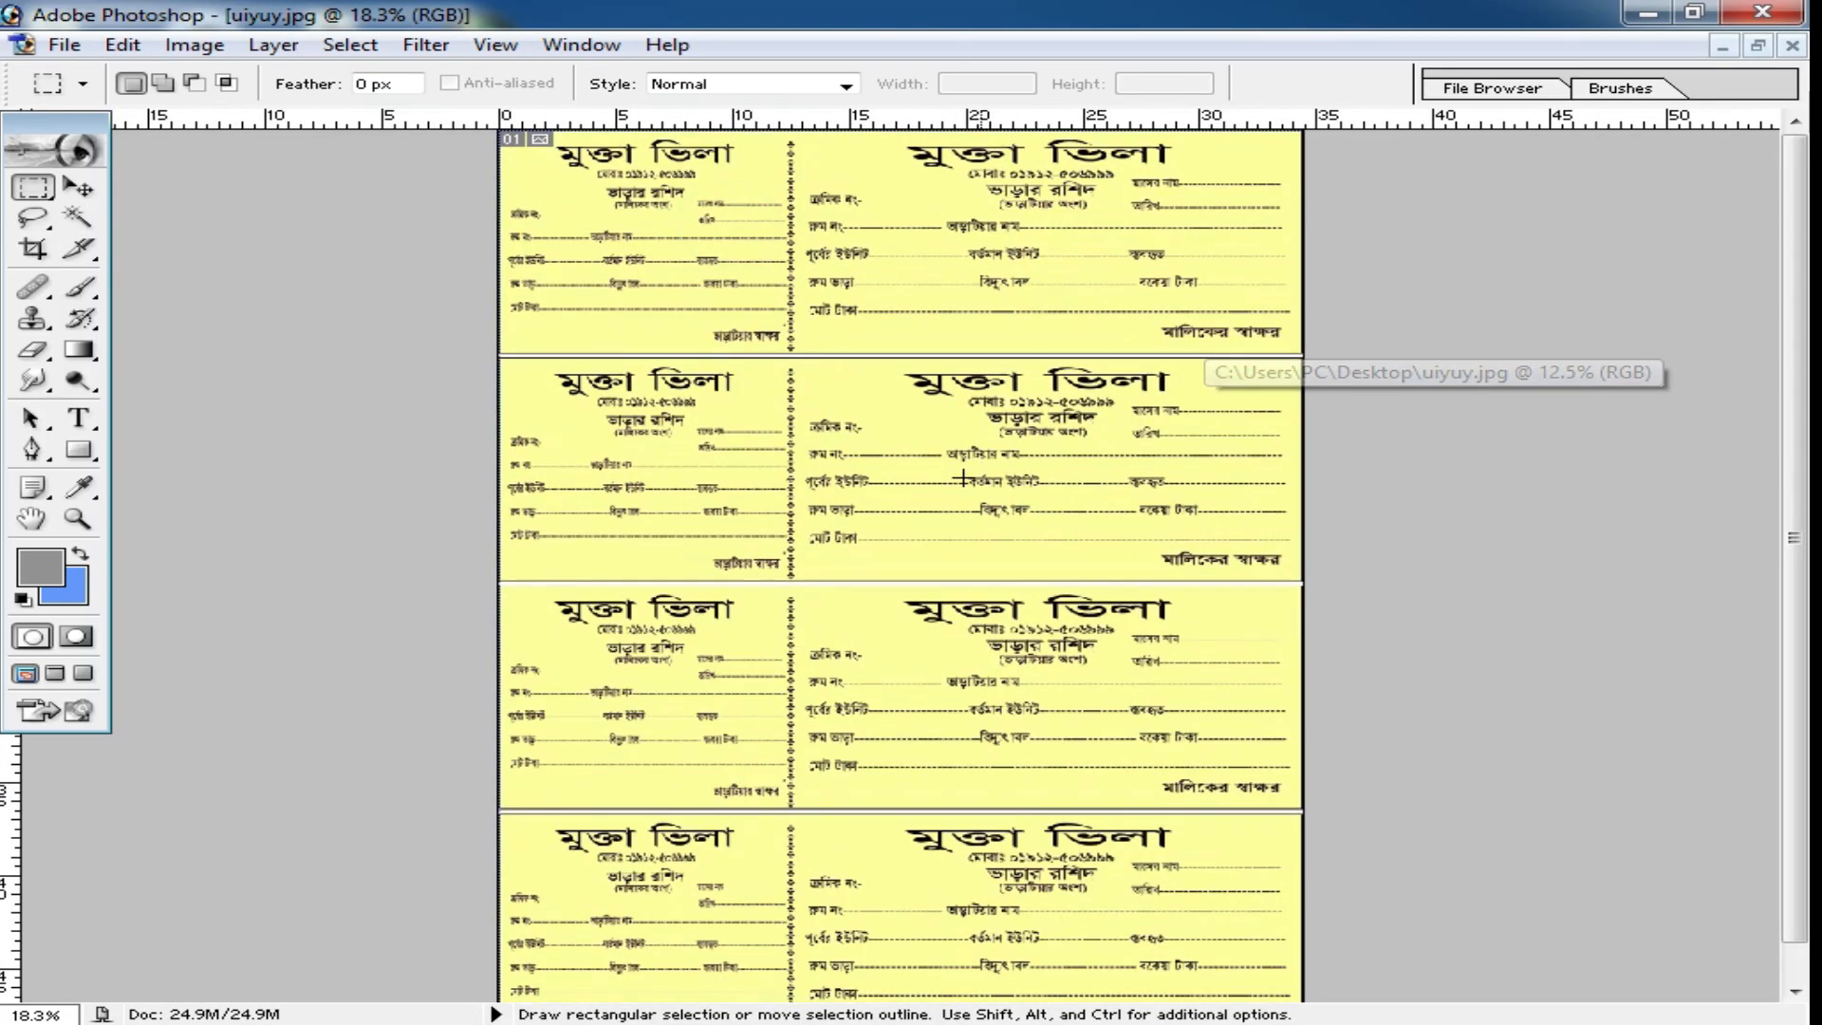
{"action": "left_click", "coordinate": [901, 469], "text": "ctrl"}
{"action": "scroll", "coordinate": [992, 462], "scroll_direction": "up", "scroll_amount": 1}
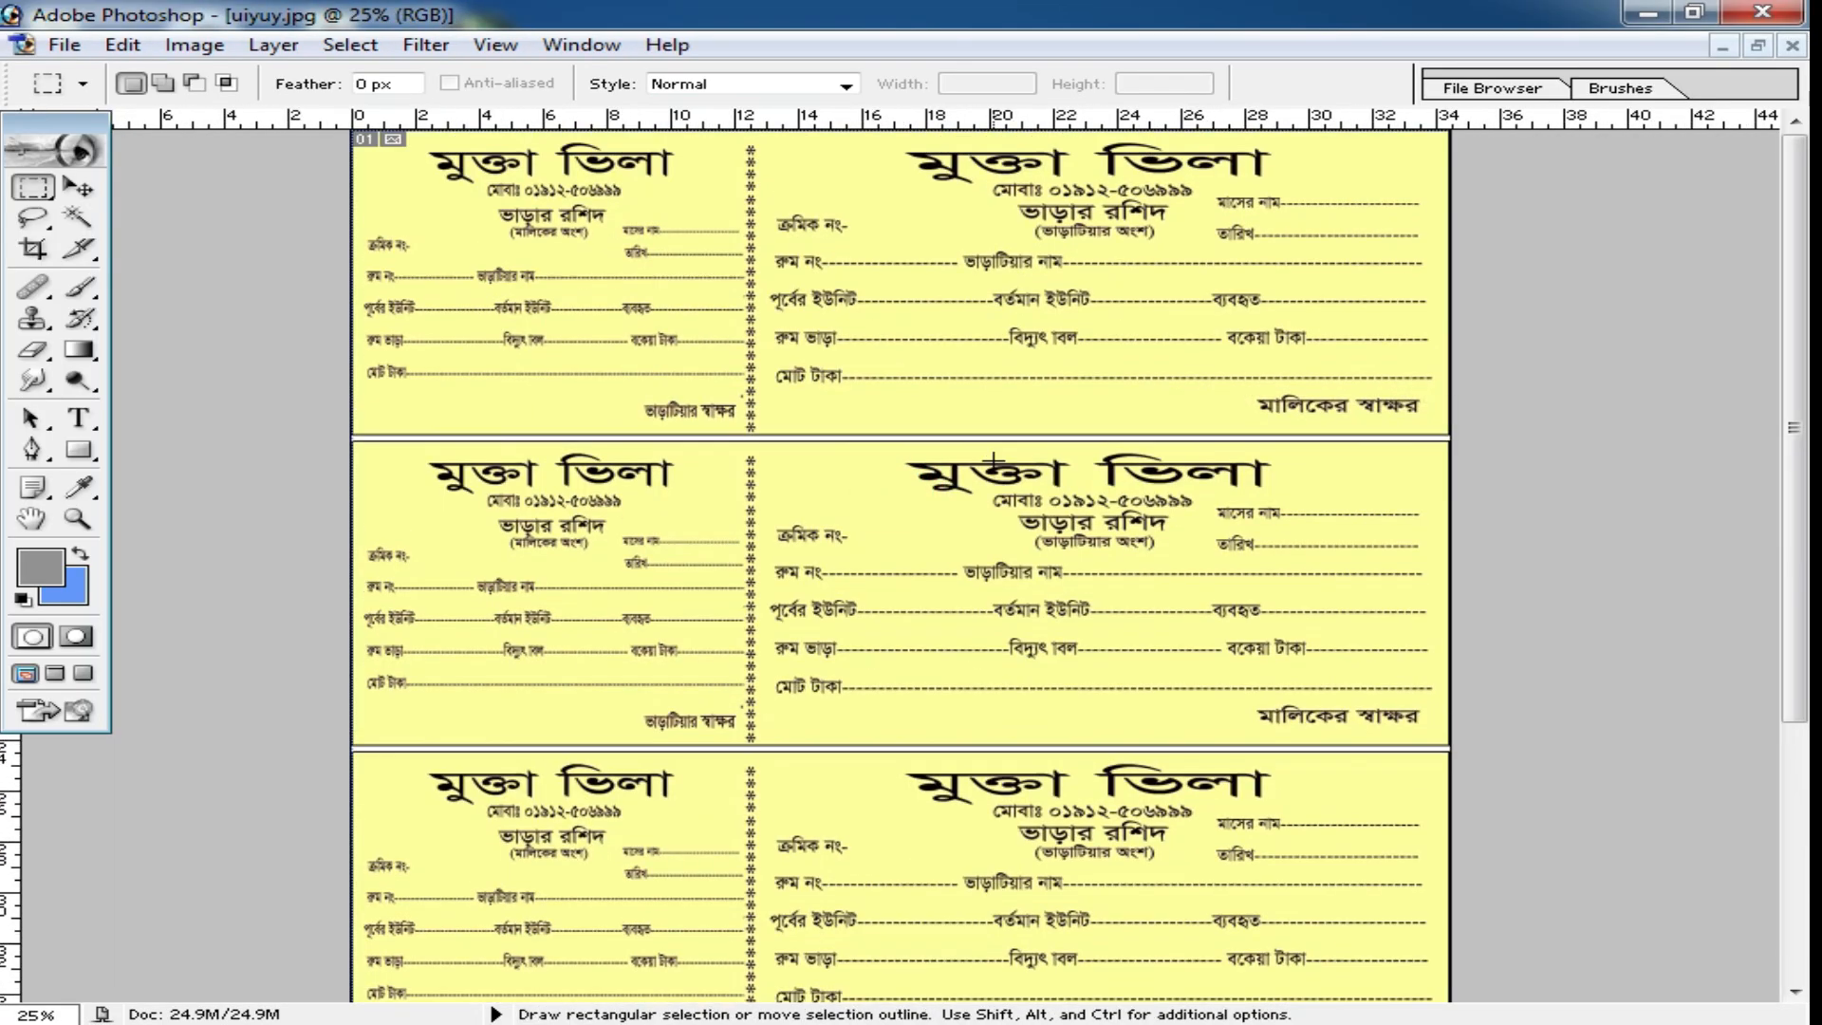
{"action": "key", "text": "ctrl+1"}
{"action": "key", "text": "ctrl+2"}
{"action": "key", "text": "ctrl+1"}
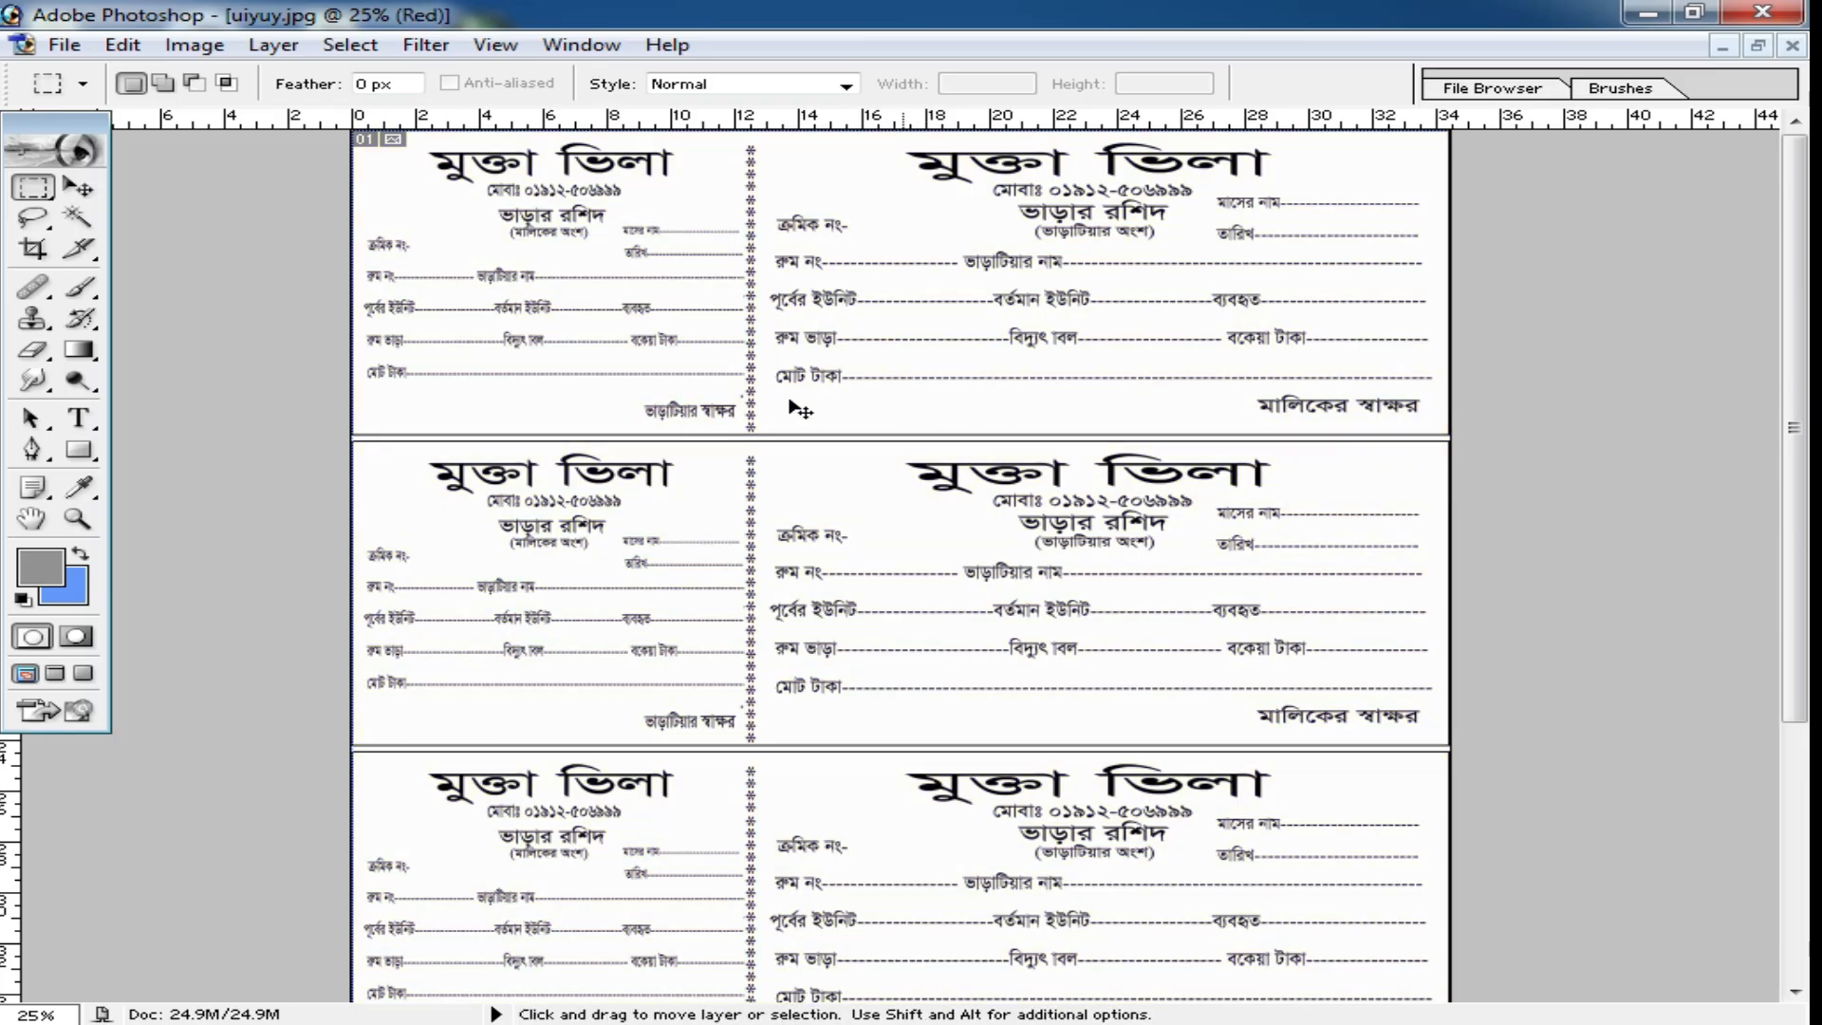
{"action": "left_click", "coordinate": [700, 456], "text": "ctrl"}
{"action": "left_click", "coordinate": [735, 457], "text": "ctrl"}
{"action": "key", "text": "ctrl+grave"}
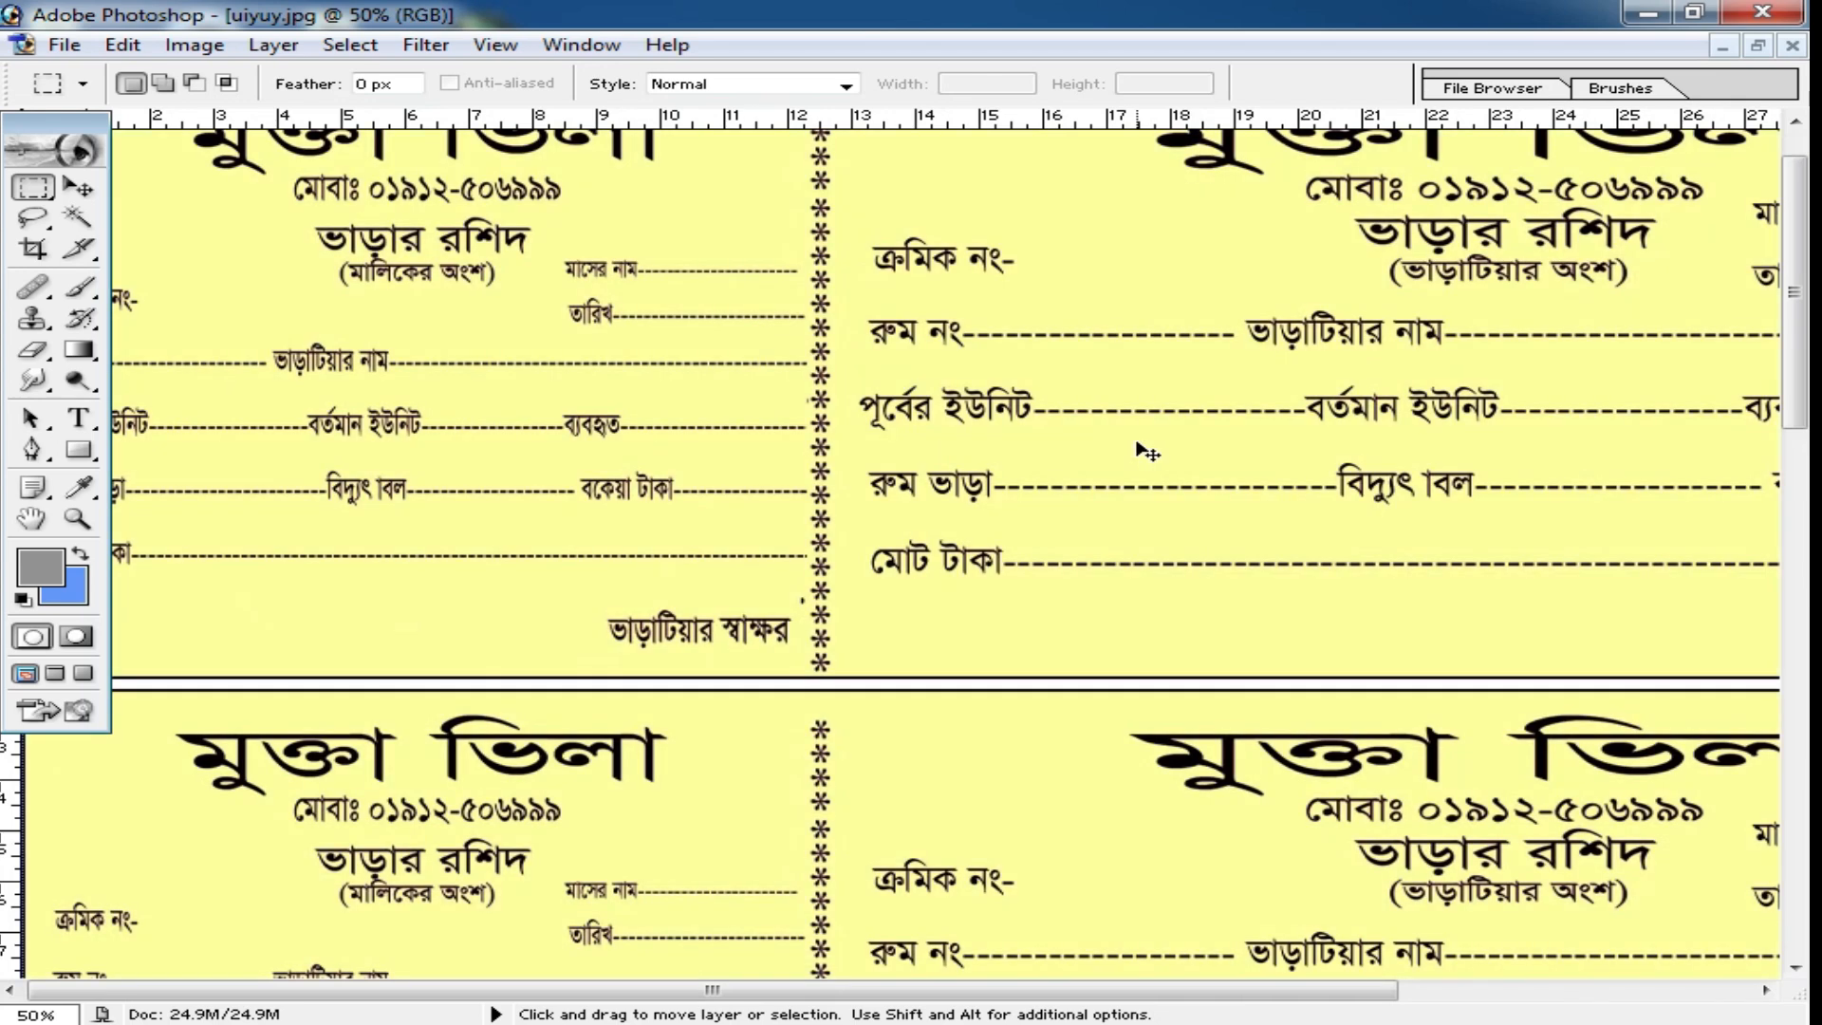
{"action": "left_click", "coordinate": [1009, 516], "text": "ctrl+alt"}
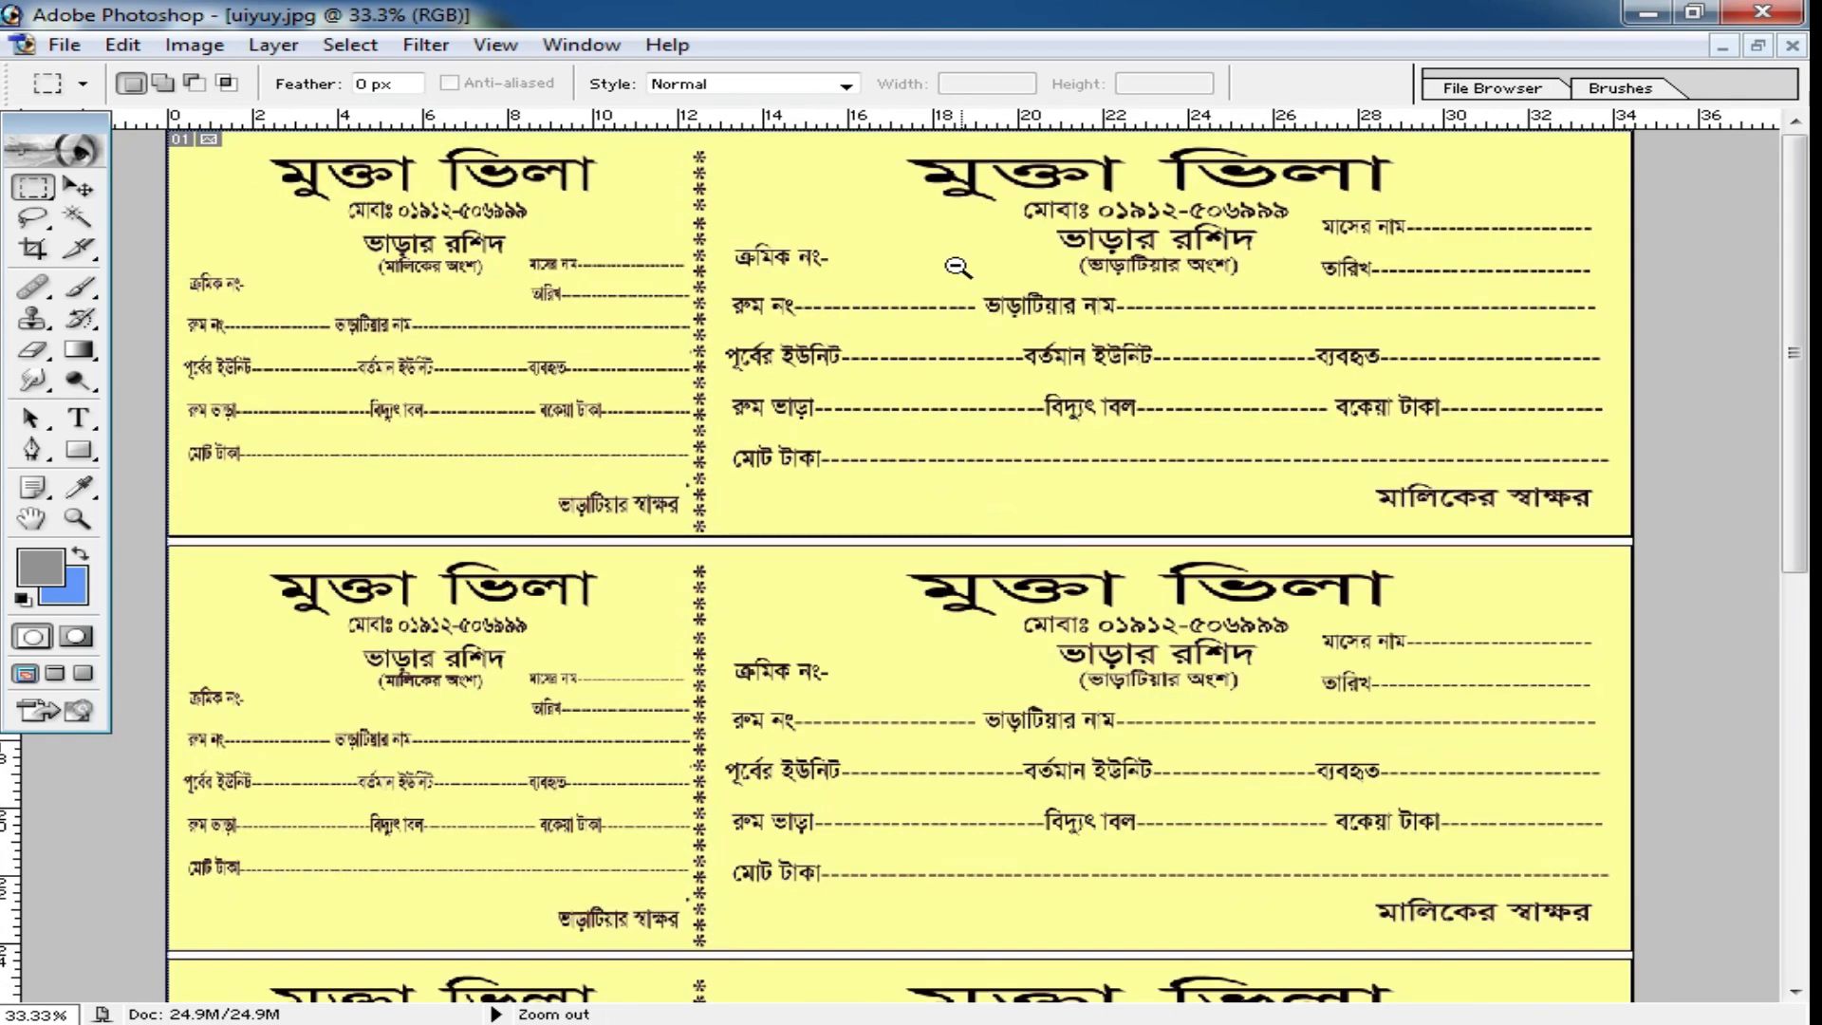
{"action": "left_click", "coordinate": [847, 301], "text": "ctrl+alt"}
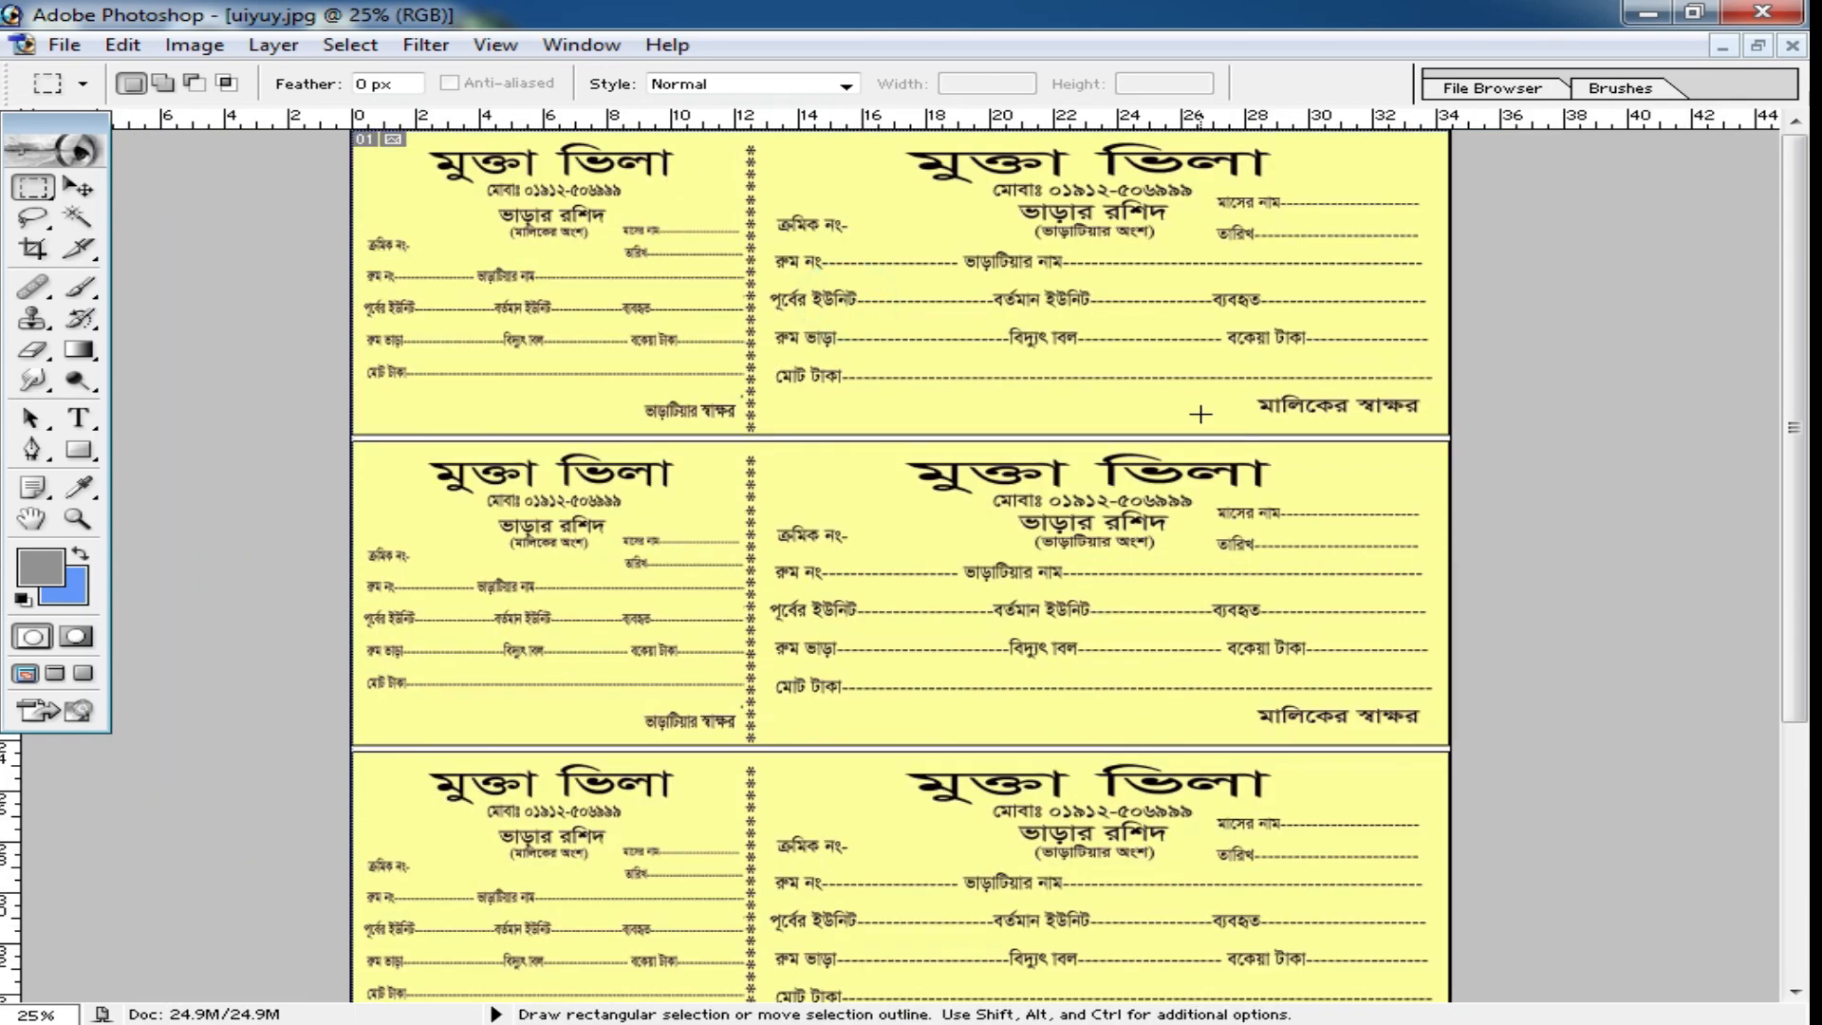
Try to whiten the receipt sheet in Levels by sampling its yellow background as the white point.
{"action": "key", "text": "ctrl+l"}
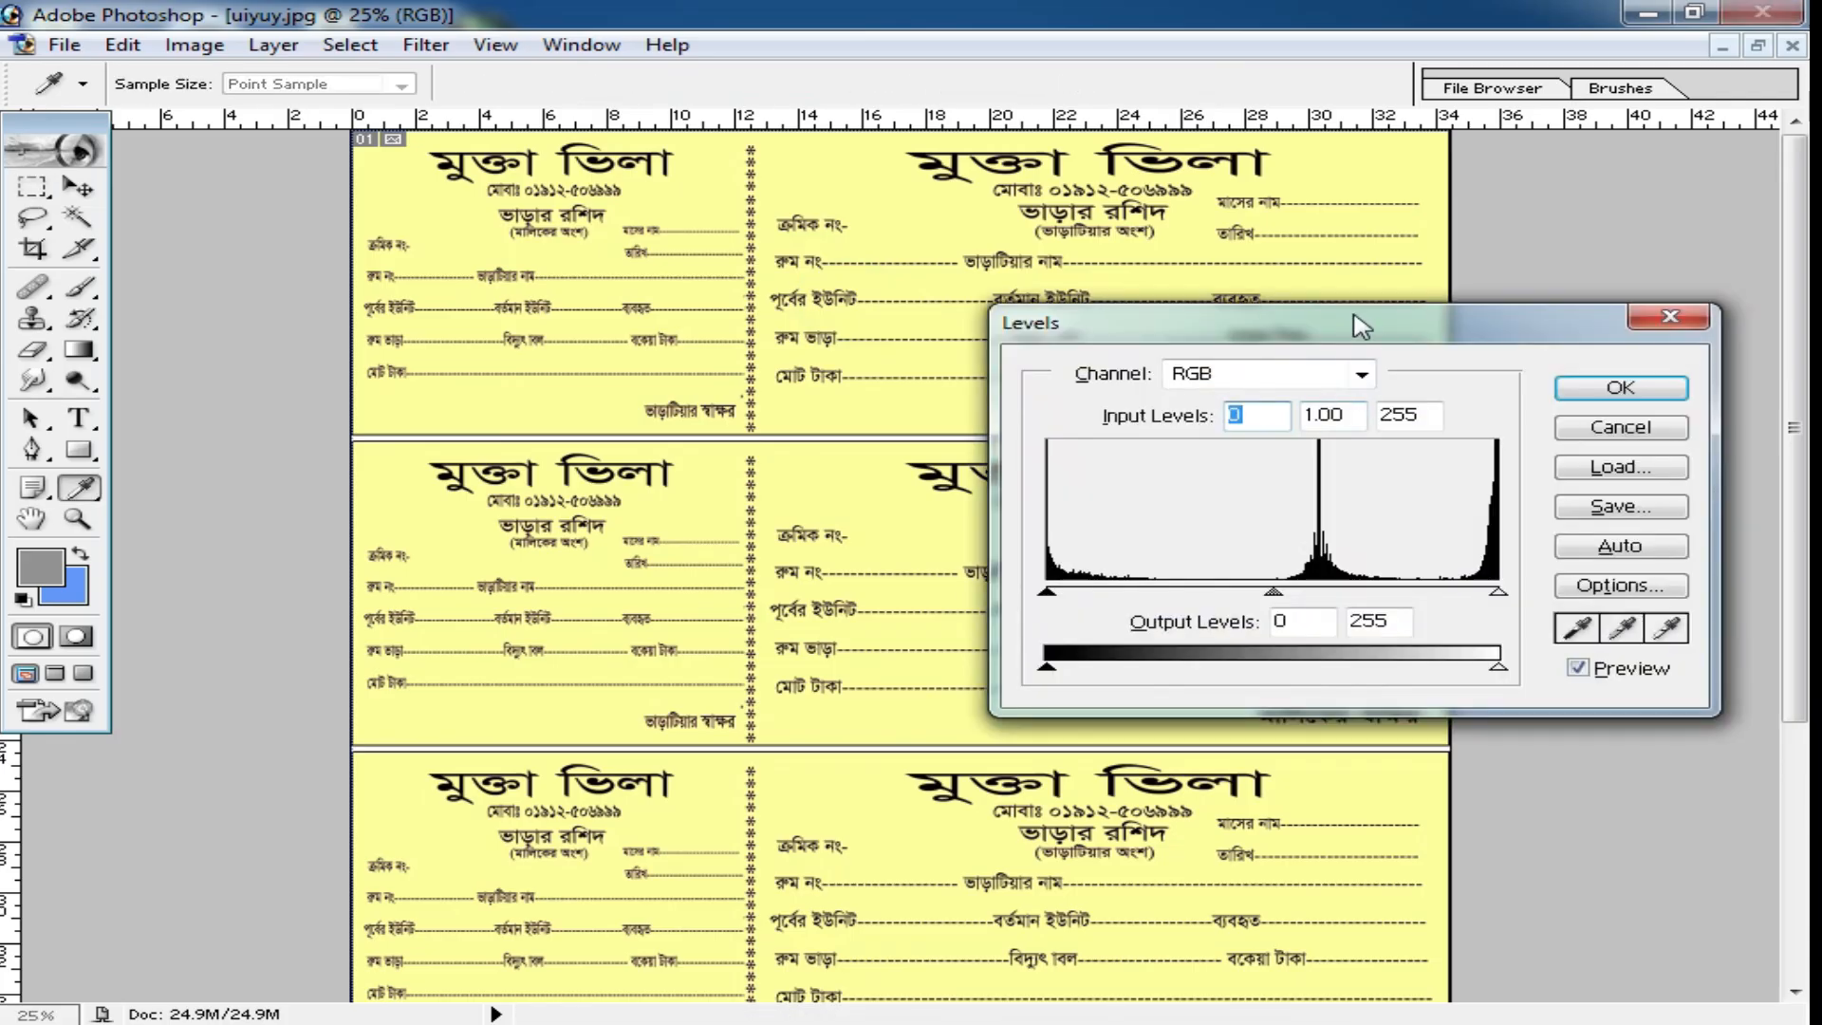
{"action": "left_click_drag", "start_coordinate": [1326, 332], "coordinate": [1375, 366]}
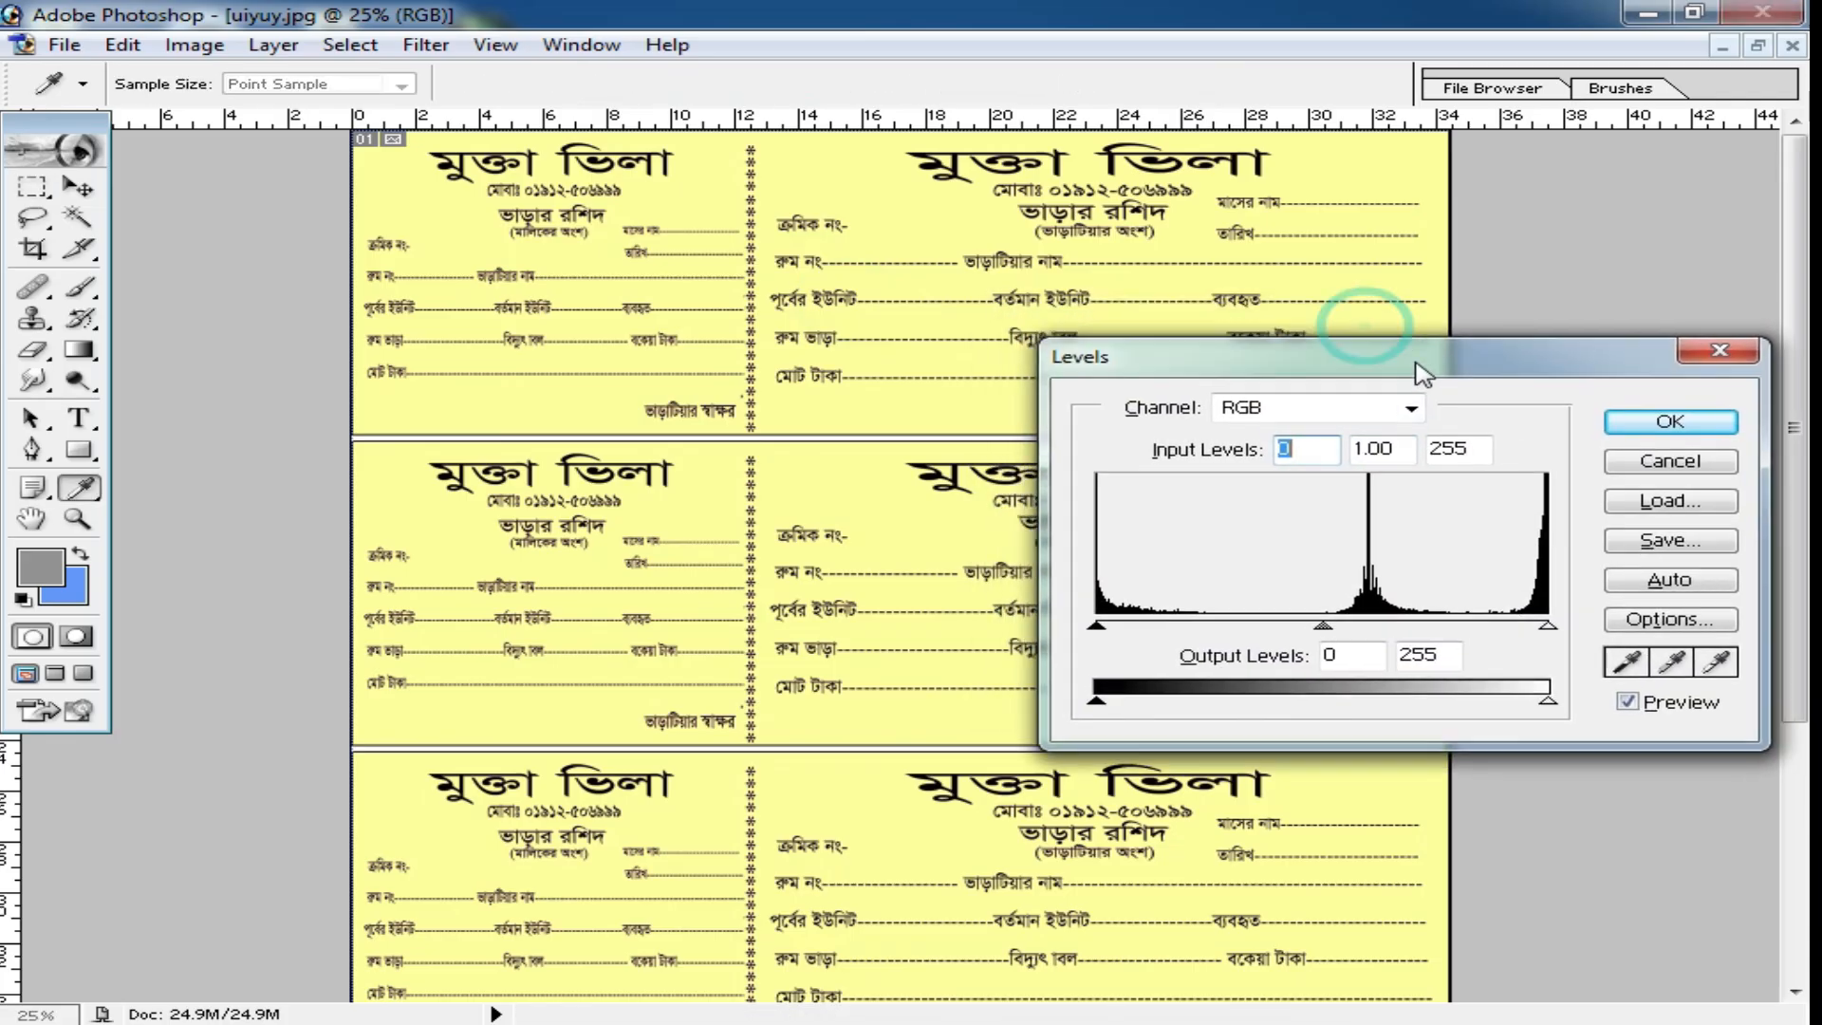
{"action": "left_click", "coordinate": [1719, 662]}
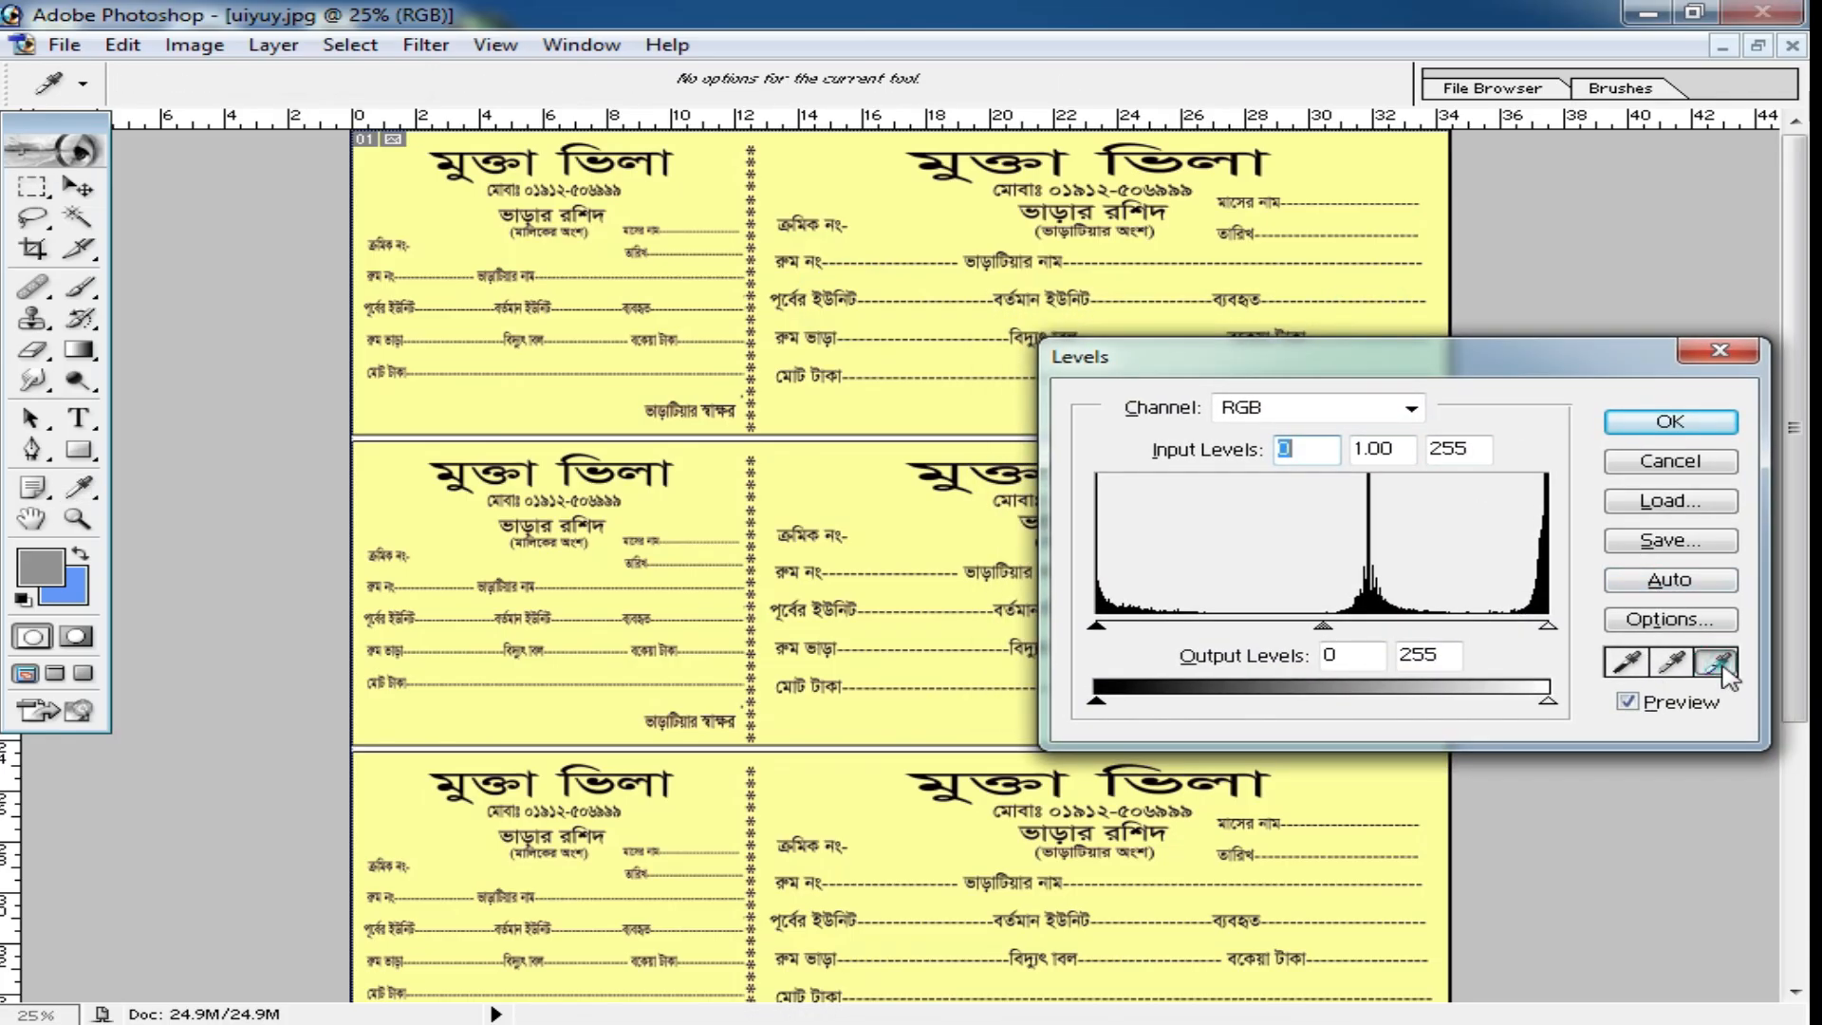
{"action": "left_click", "coordinate": [1400, 161]}
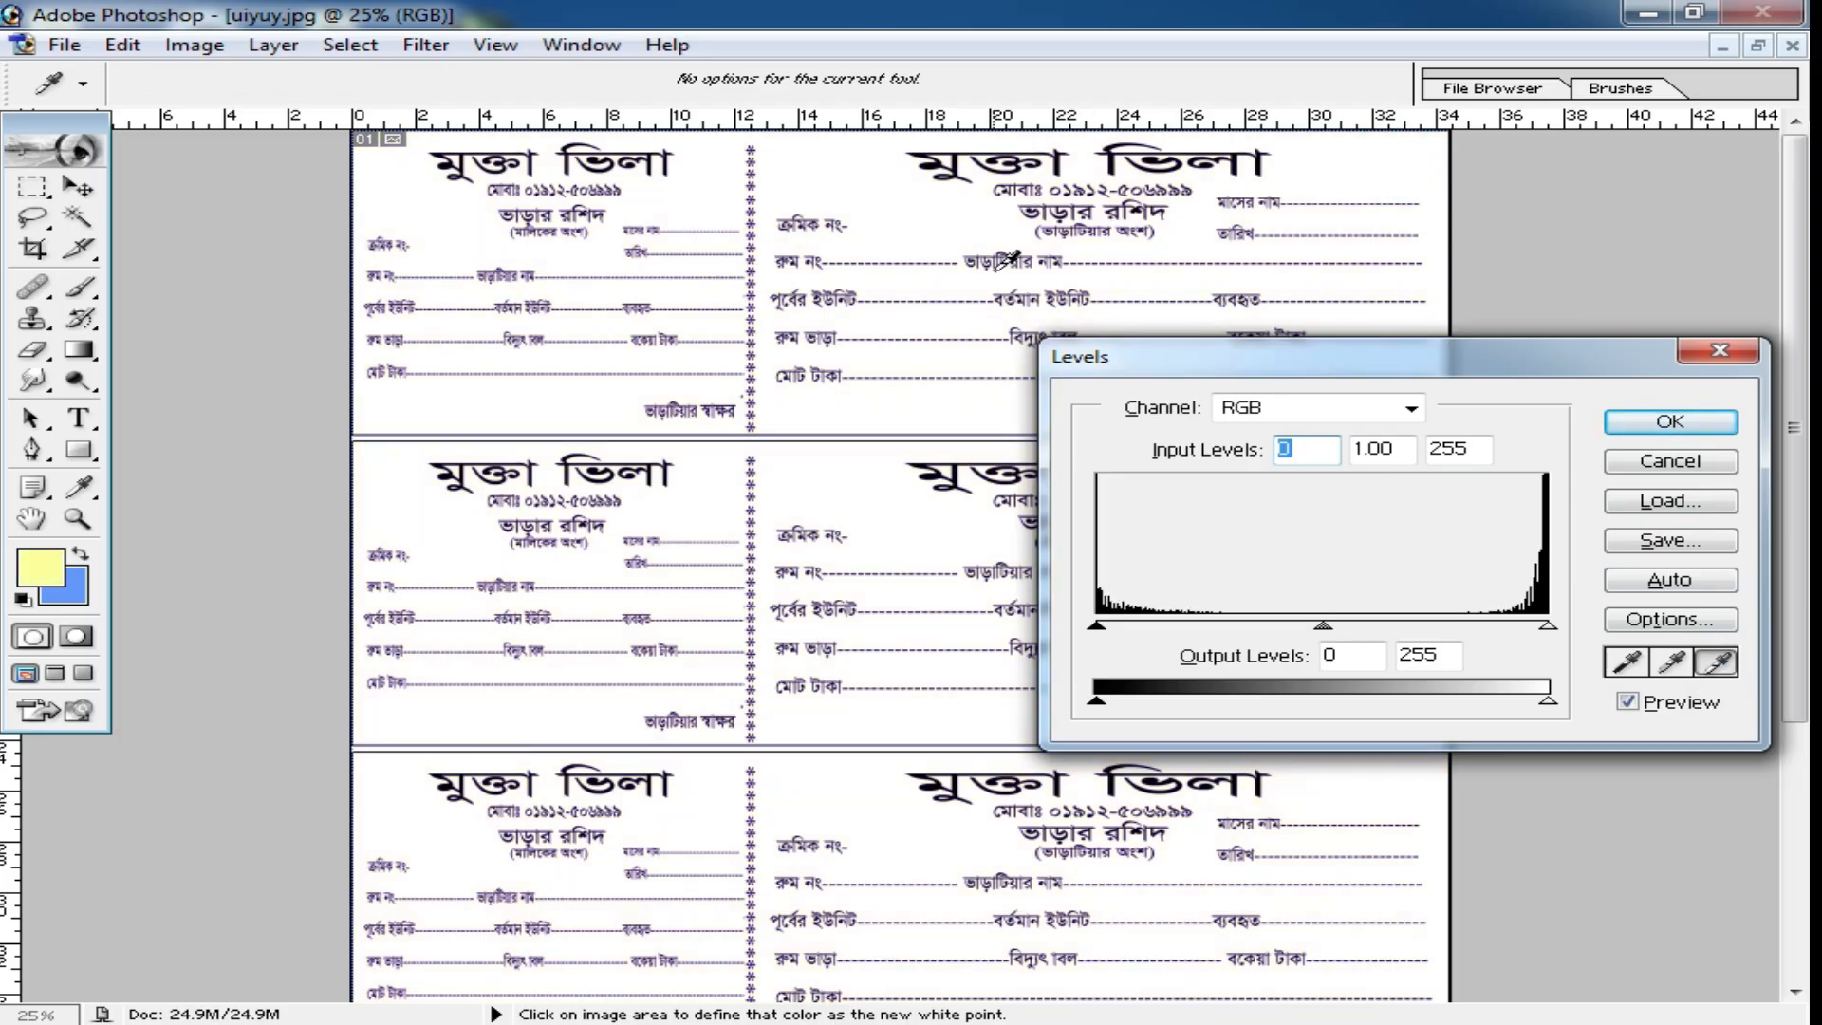
Examine the receipt text and asterisk dividers at several magnifications with the Levels preview on, and cancel the adjustment.
{"action": "left_click", "coordinate": [760, 447], "text": "ctrl"}
{"action": "left_click", "coordinate": [762, 449], "text": "ctrl"}
{"action": "left_click", "coordinate": [816, 465], "text": "ctrl"}
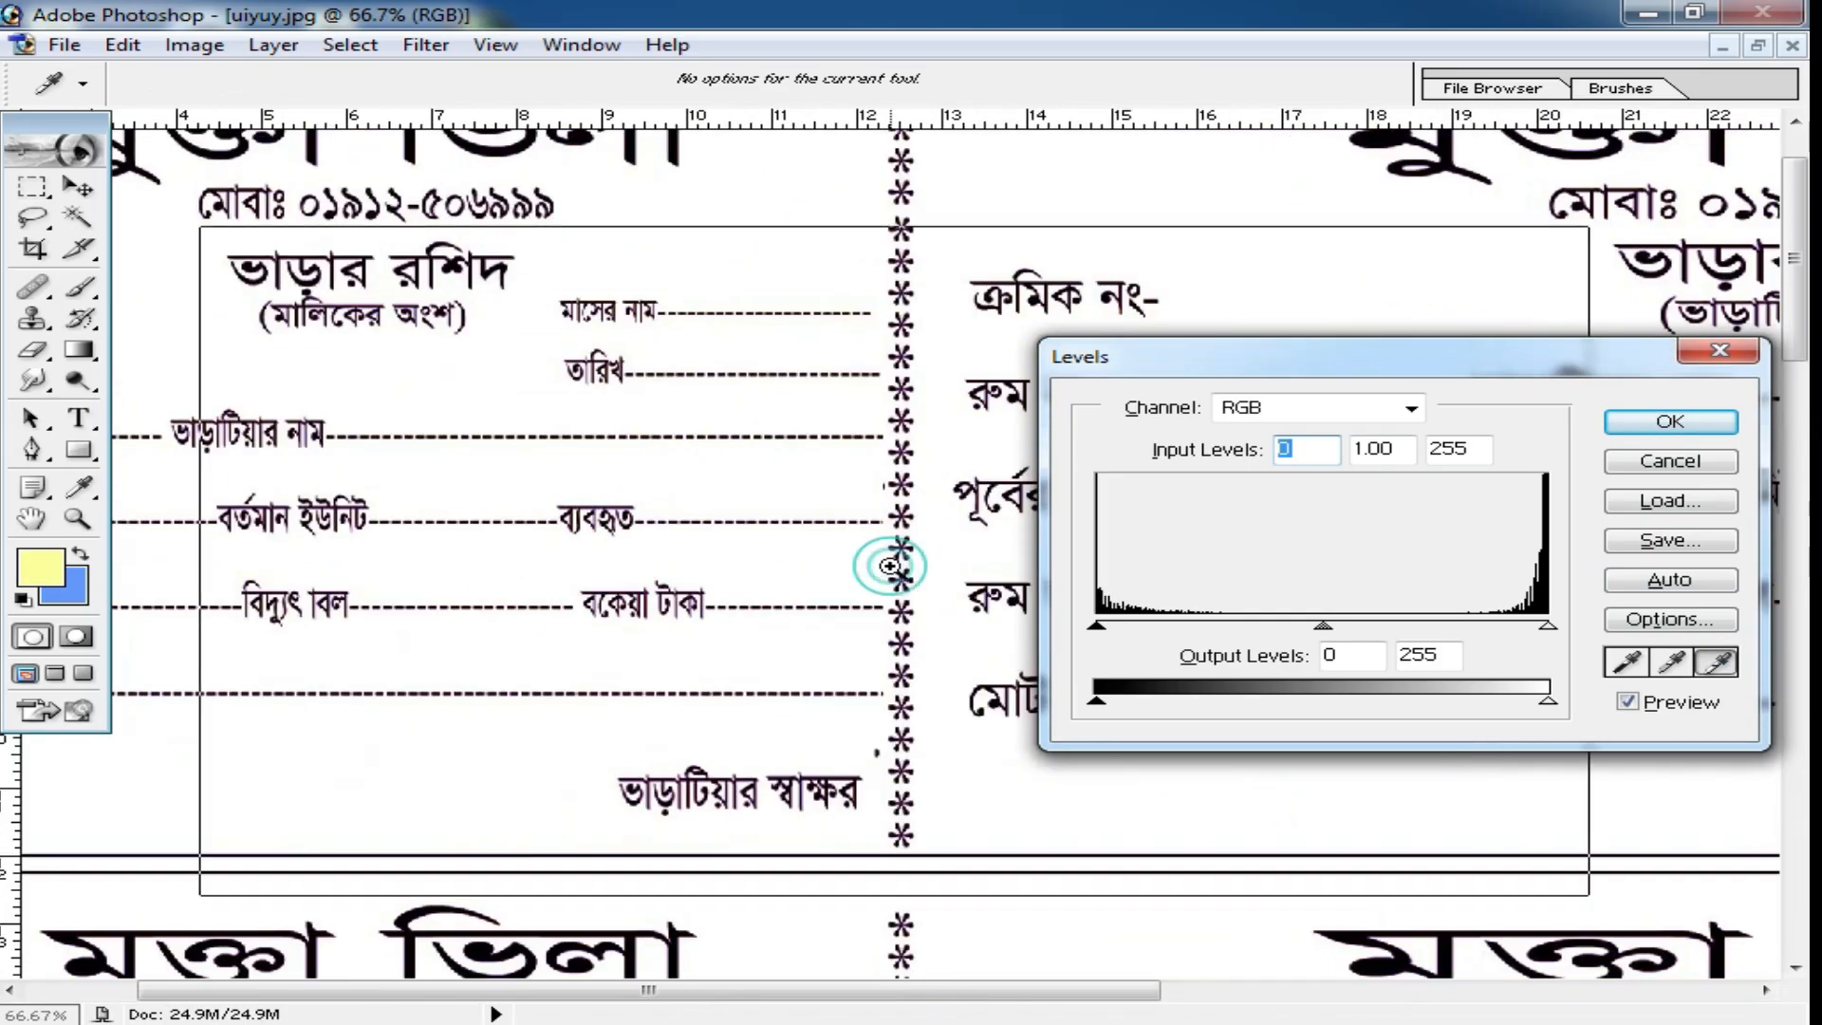
{"action": "left_click", "coordinate": [890, 565], "text": "ctrl"}
{"action": "left_click_drag", "start_coordinate": [920, 635], "coordinate": [780, 432]}
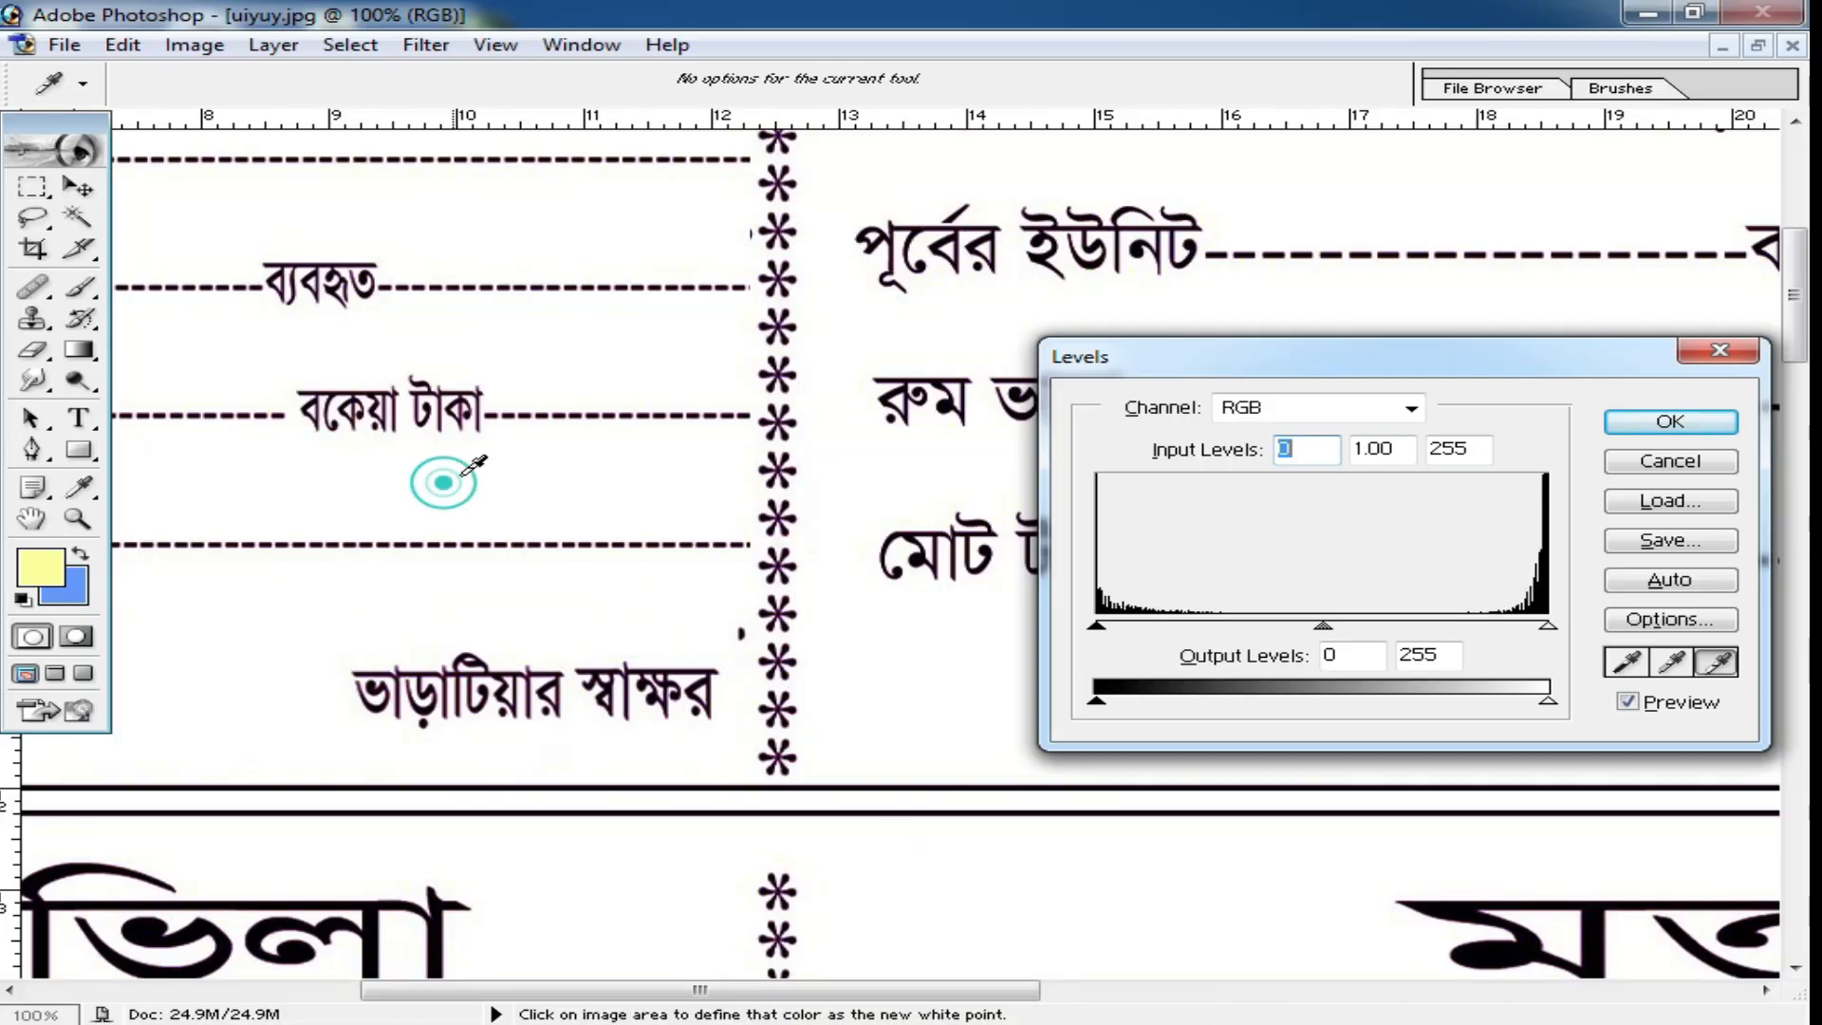
{"action": "left_click", "coordinate": [735, 657], "text": "alt"}
{"action": "left_click", "coordinate": [734, 657], "text": "alt"}
{"action": "left_click_drag", "start_coordinate": [766, 655], "coordinate": [721, 292]}
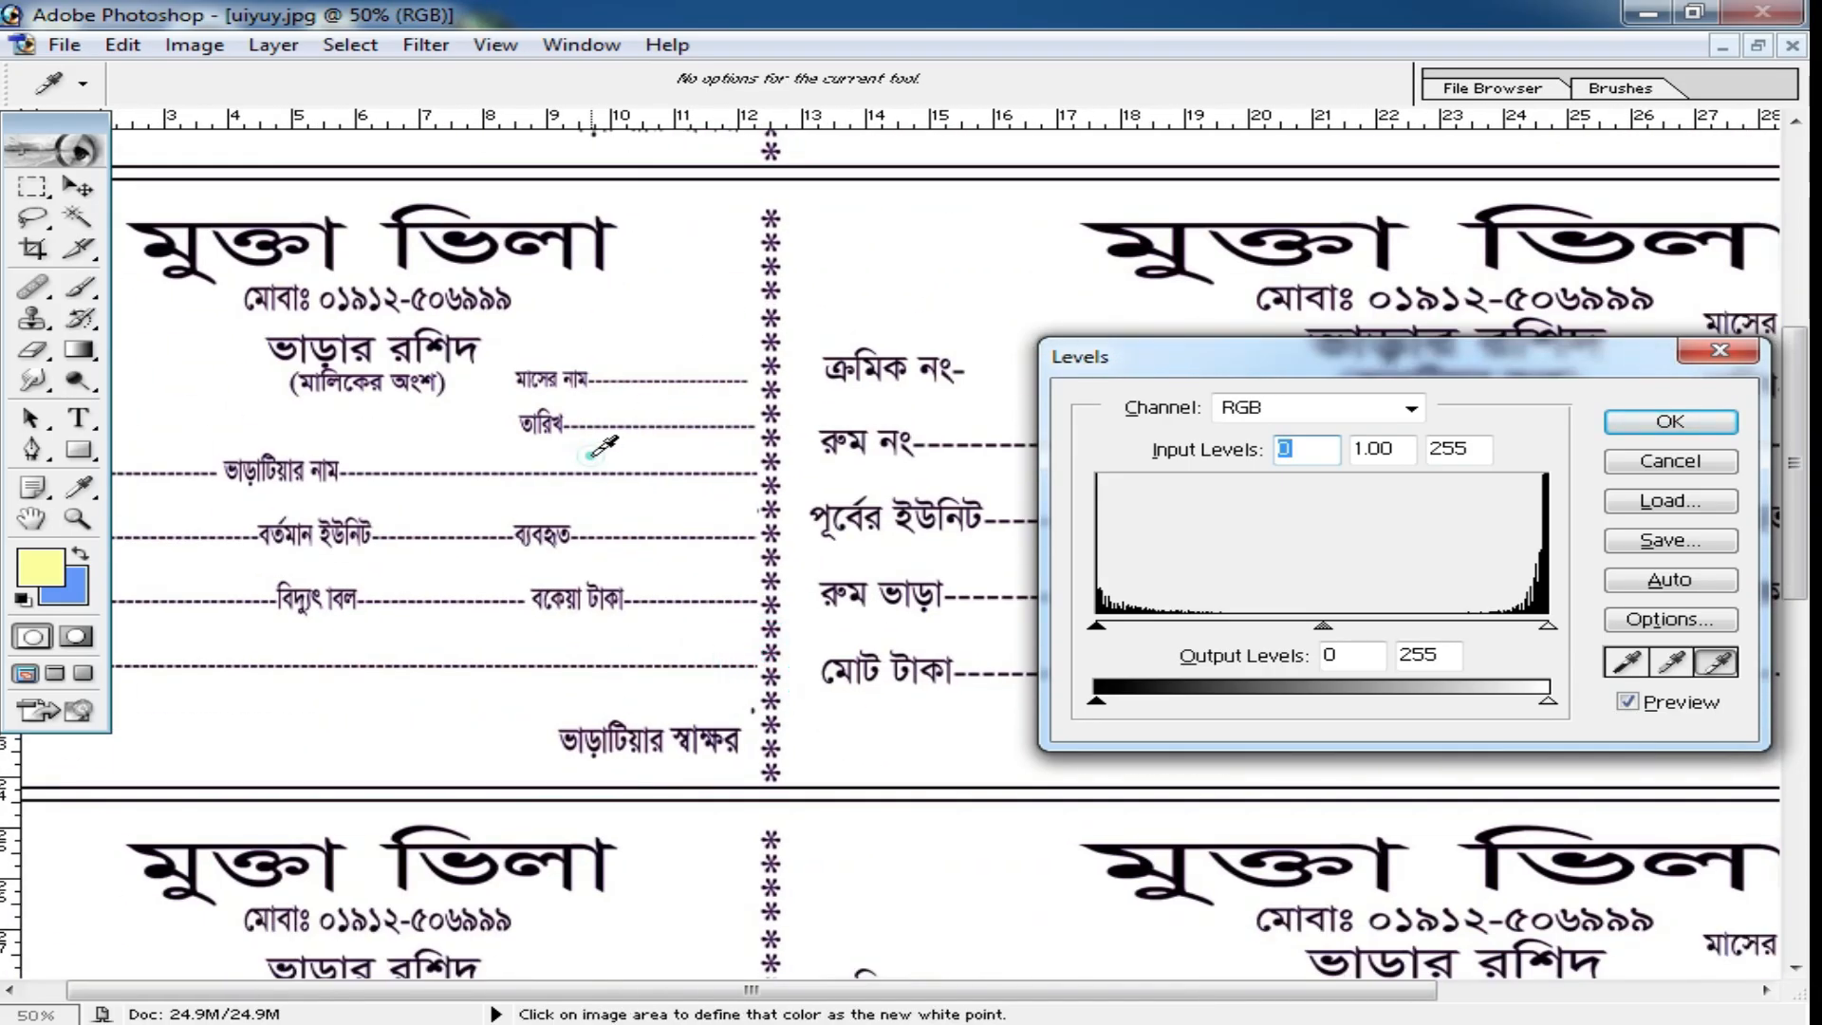
{"action": "left_click", "coordinate": [717, 397], "text": "alt"}
{"action": "left_click", "coordinate": [804, 408], "text": "alt"}
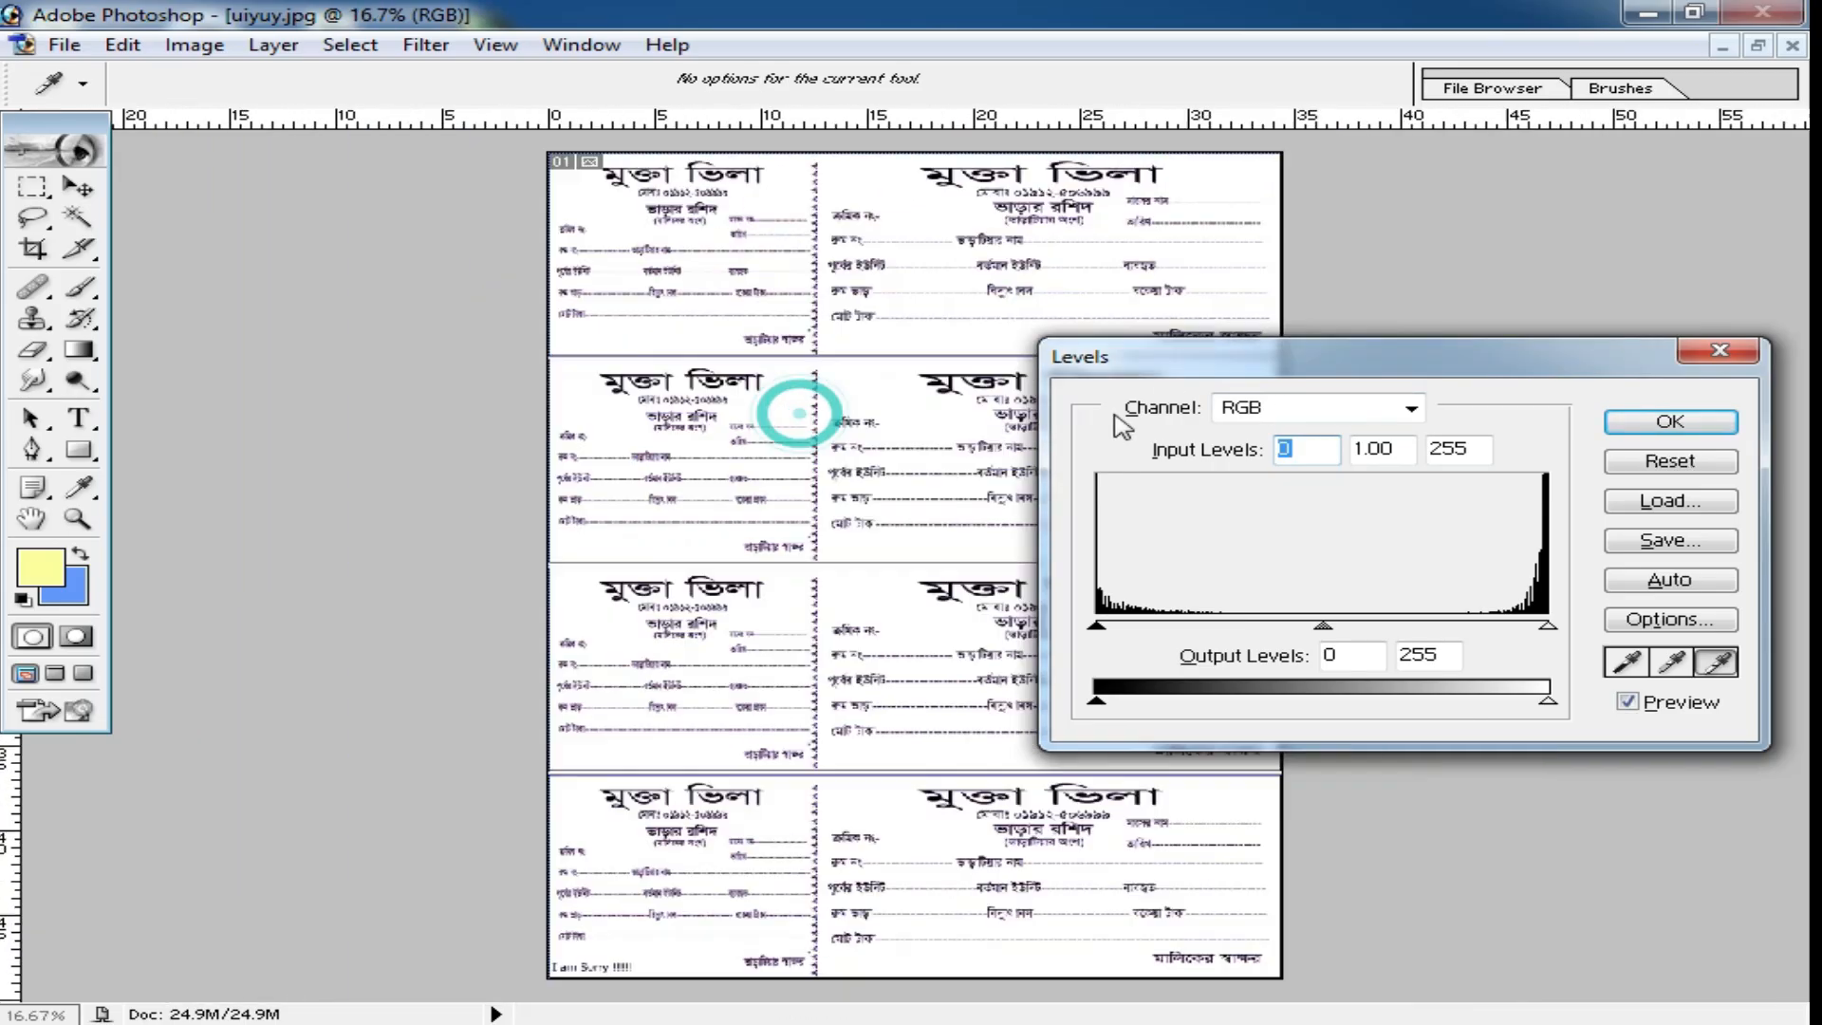
{"action": "left_click", "coordinate": [1716, 465]}
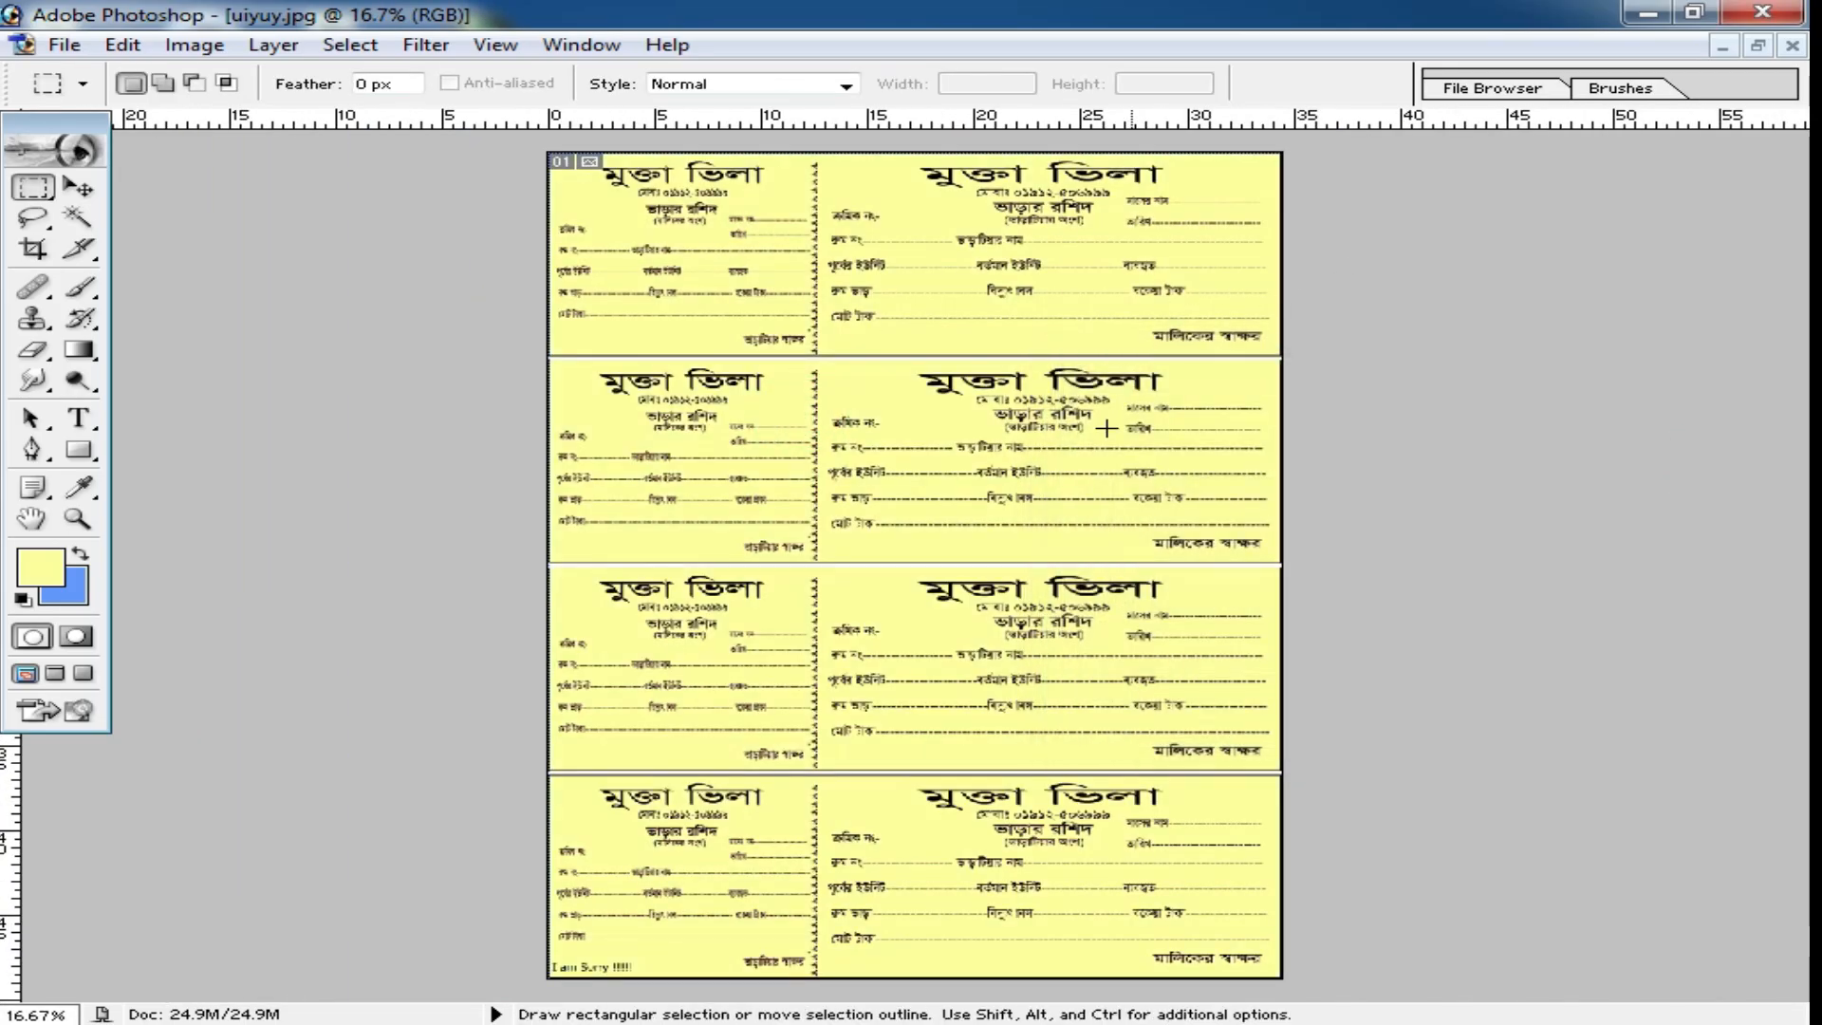
Whiten the receipt sheet in Levels by setting the white point from its yellow background.
{"action": "left_click", "coordinate": [1001, 389], "text": "ctrl"}
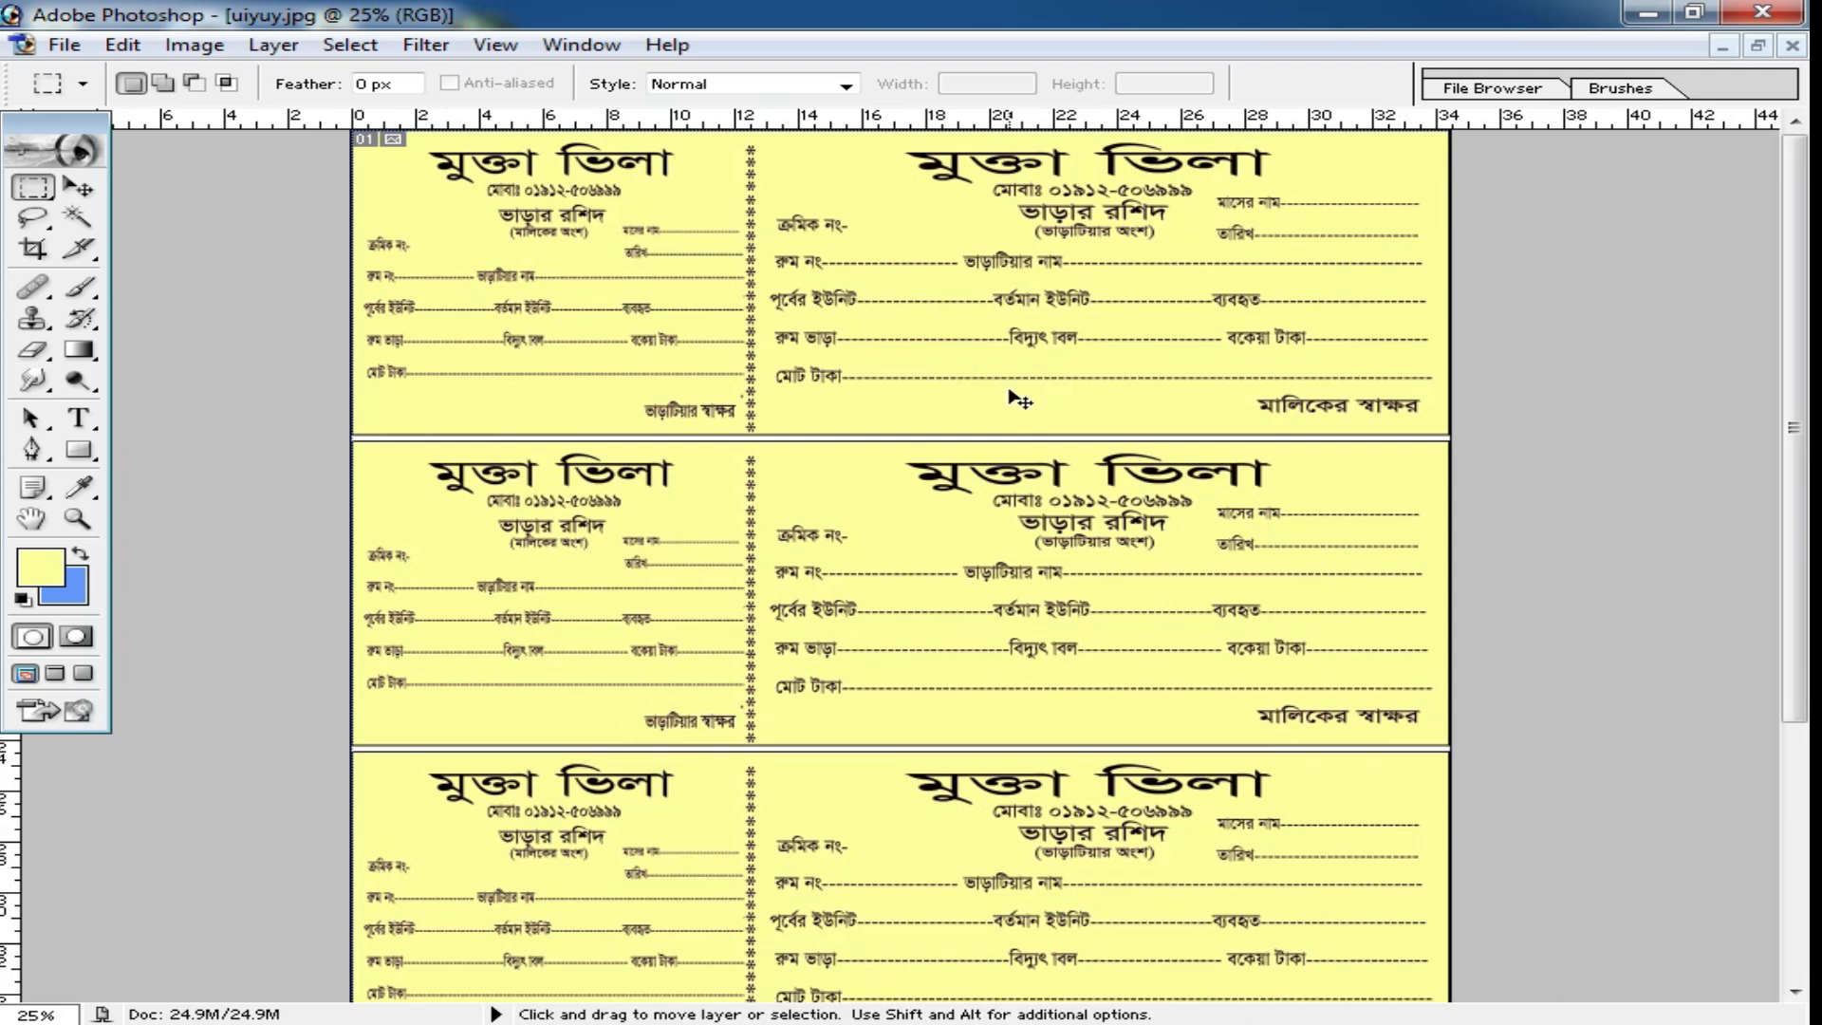
{"action": "key", "text": "i"}
{"action": "key", "text": "ctrl+l"}
{"action": "left_click_drag", "start_coordinate": [1428, 375], "coordinate": [1424, 355]}
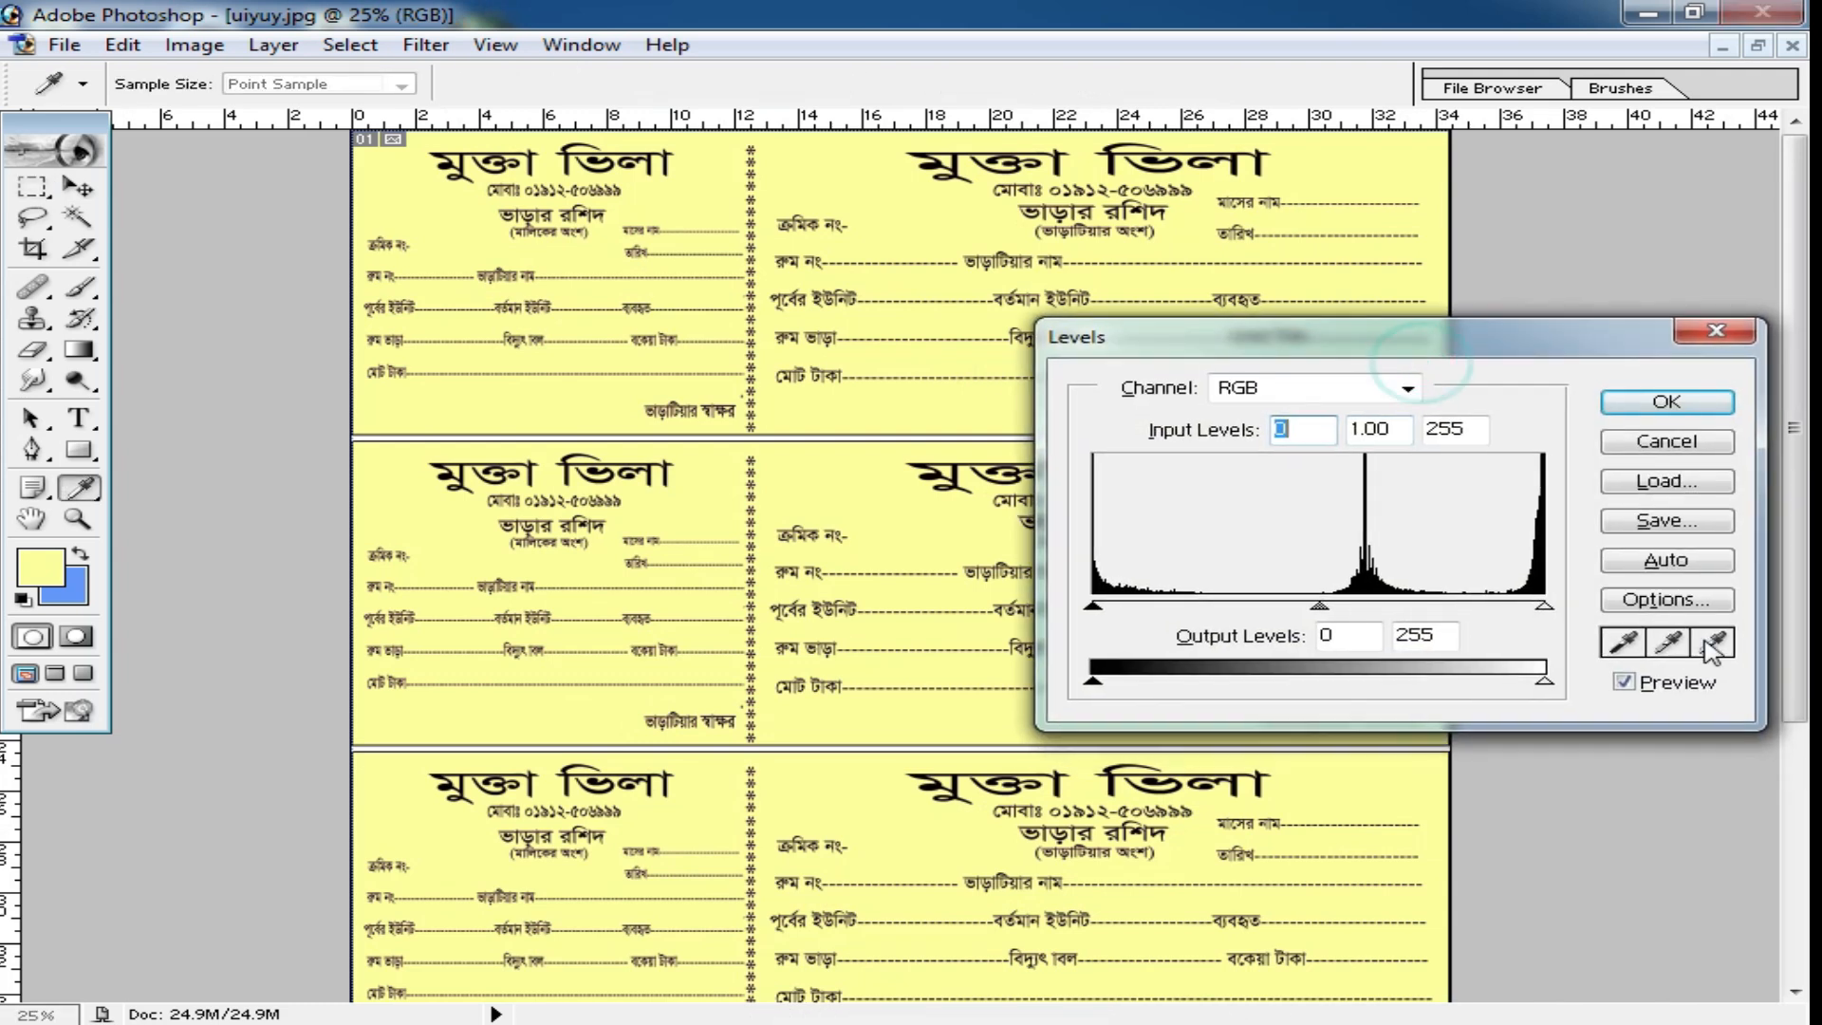
{"action": "left_click", "coordinate": [1714, 643]}
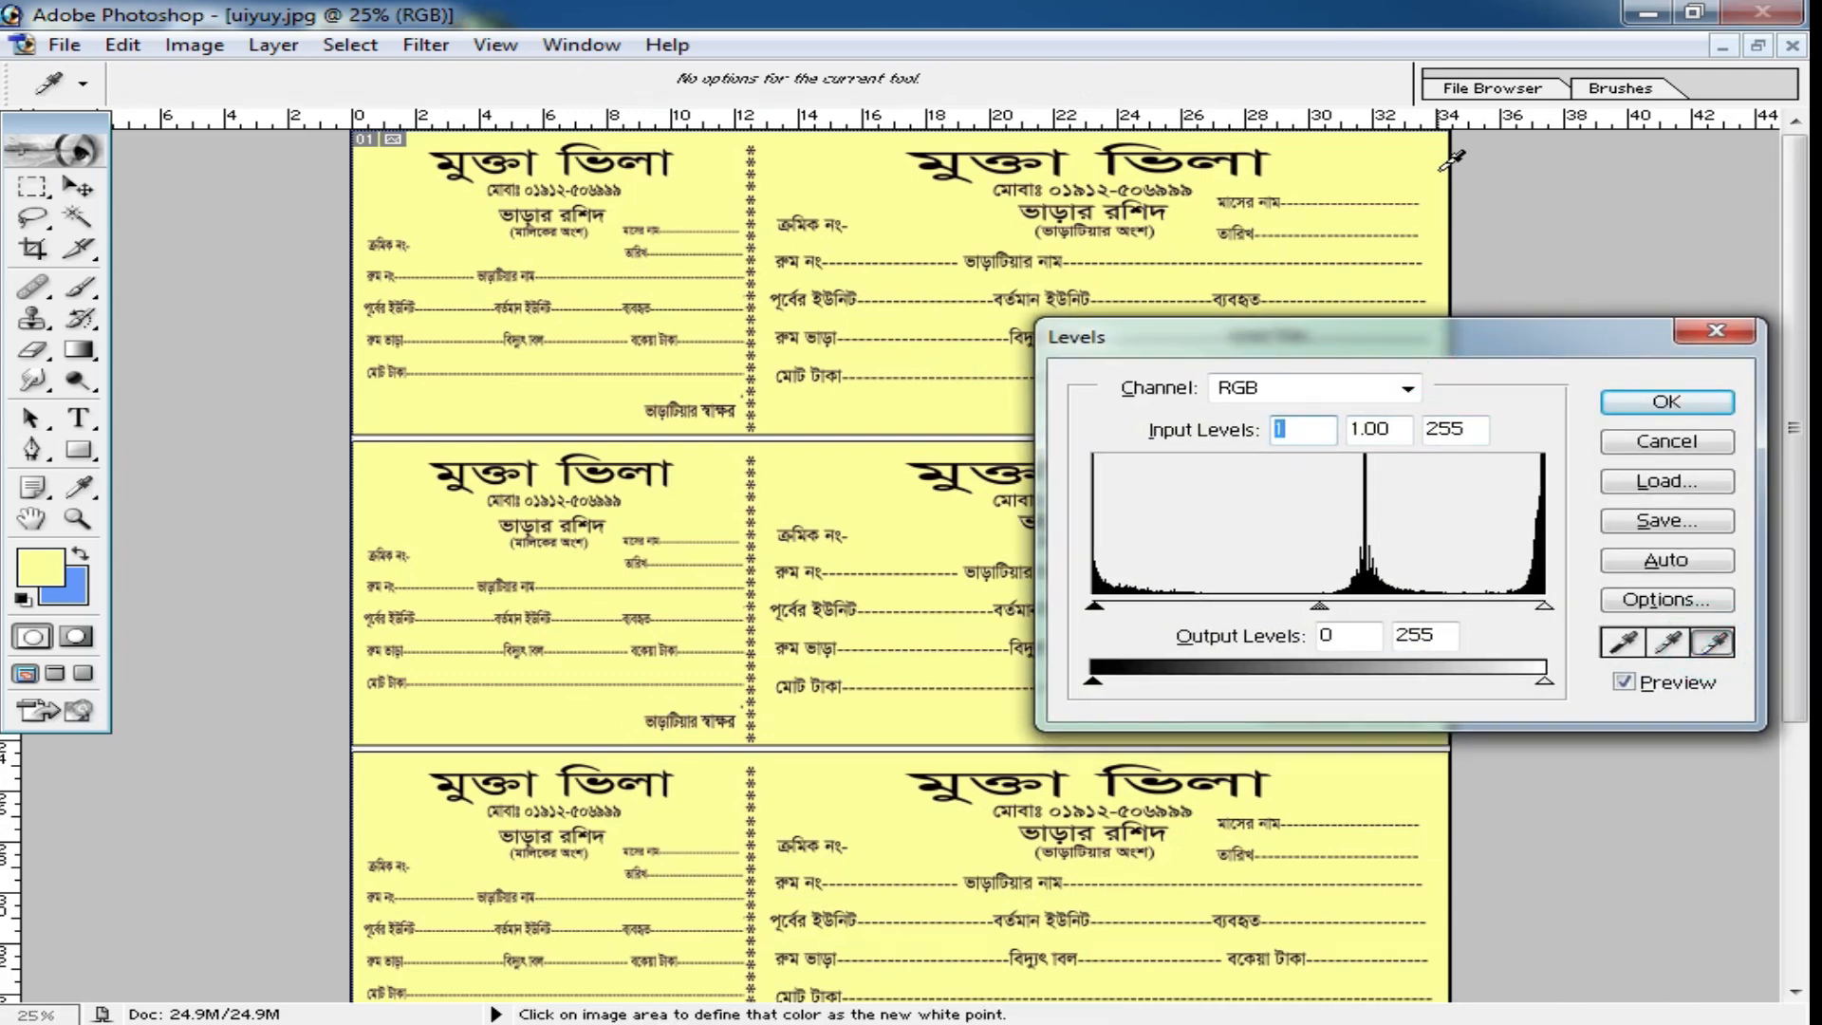
{"action": "left_click", "coordinate": [1372, 180]}
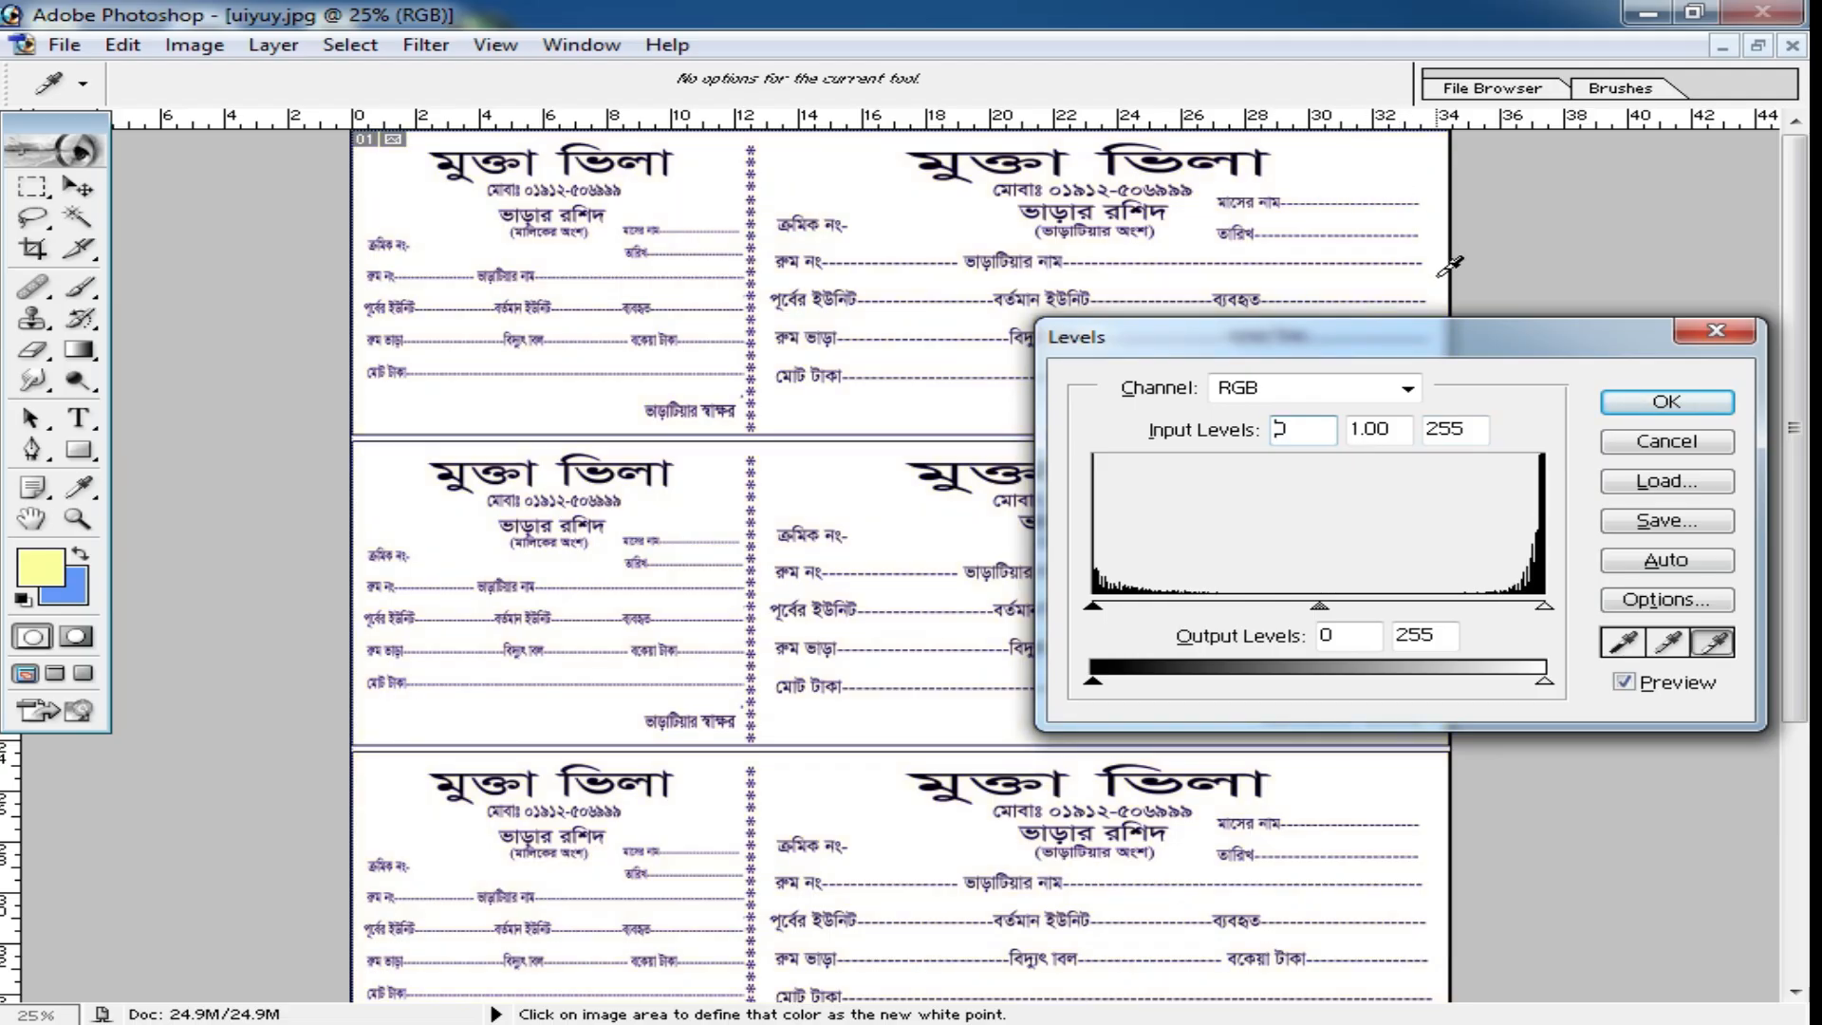
{"action": "left_click", "coordinate": [1346, 167]}
{"action": "left_click", "coordinate": [1312, 173]}
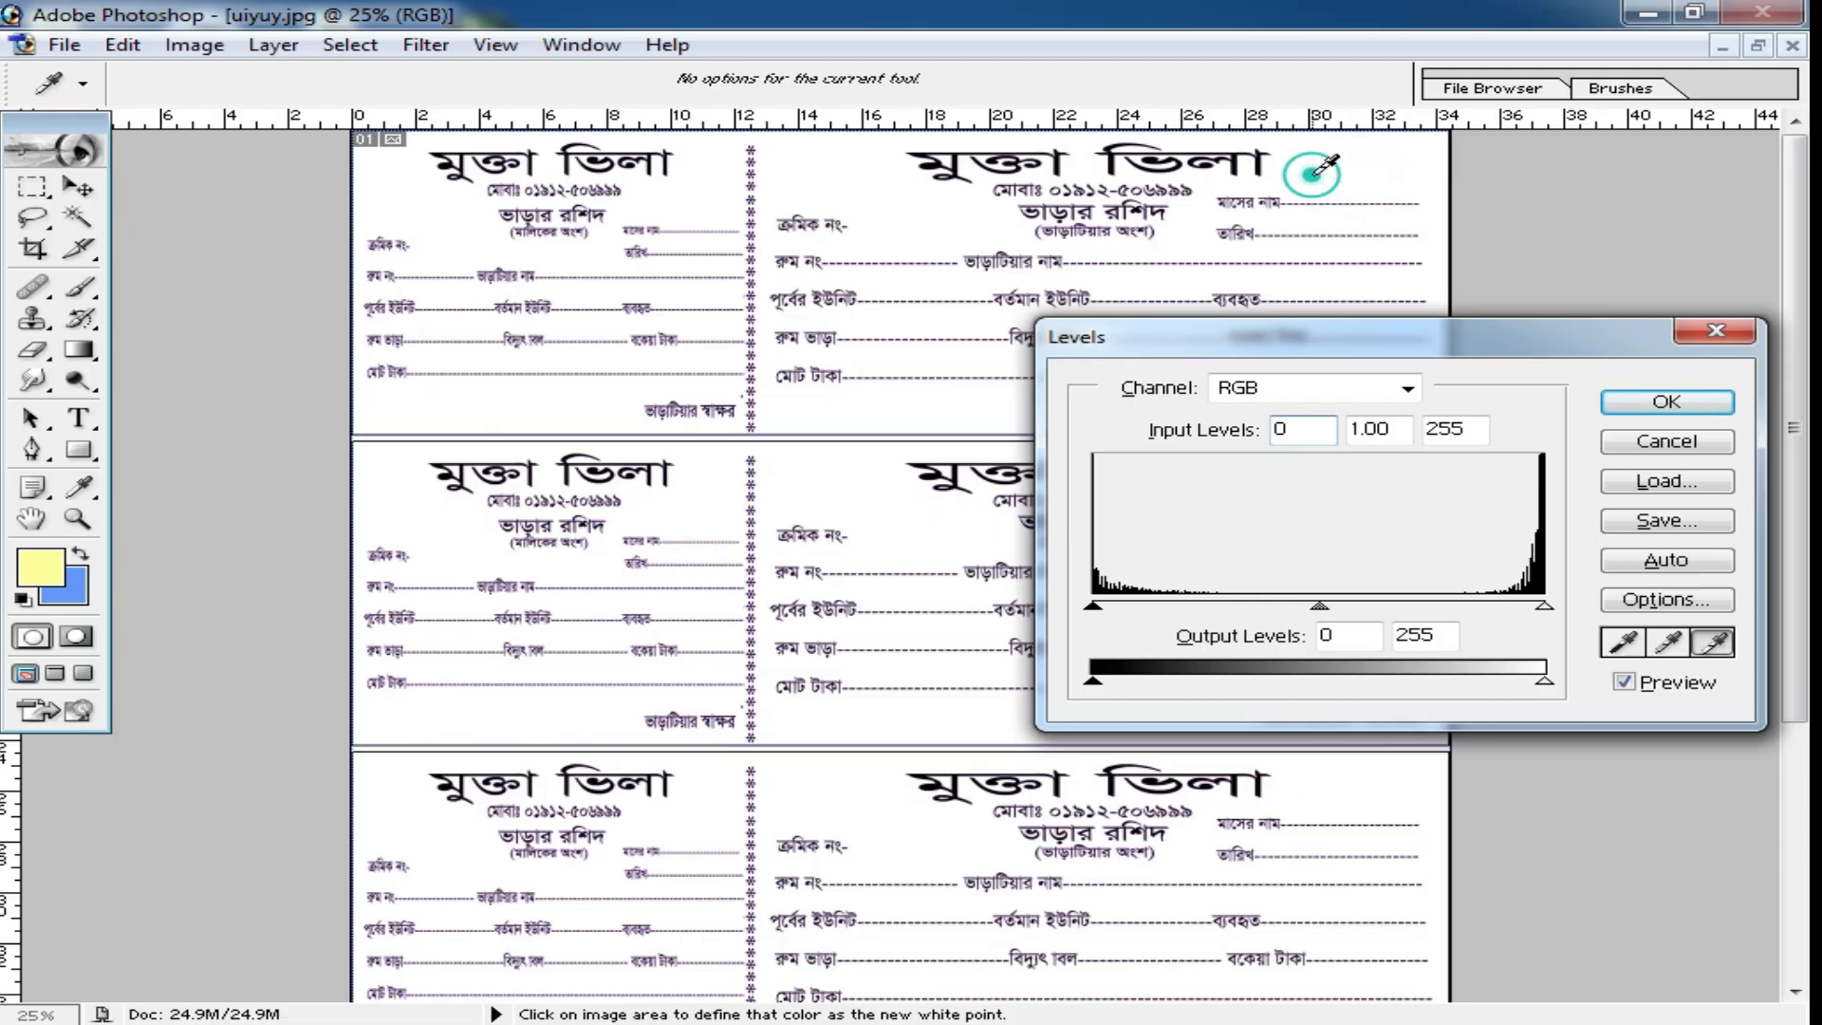
{"action": "left_click", "coordinate": [924, 286]}
{"action": "left_click", "coordinate": [887, 358]}
{"action": "left_click", "coordinate": [555, 407]}
{"action": "left_click", "coordinate": [562, 710]}
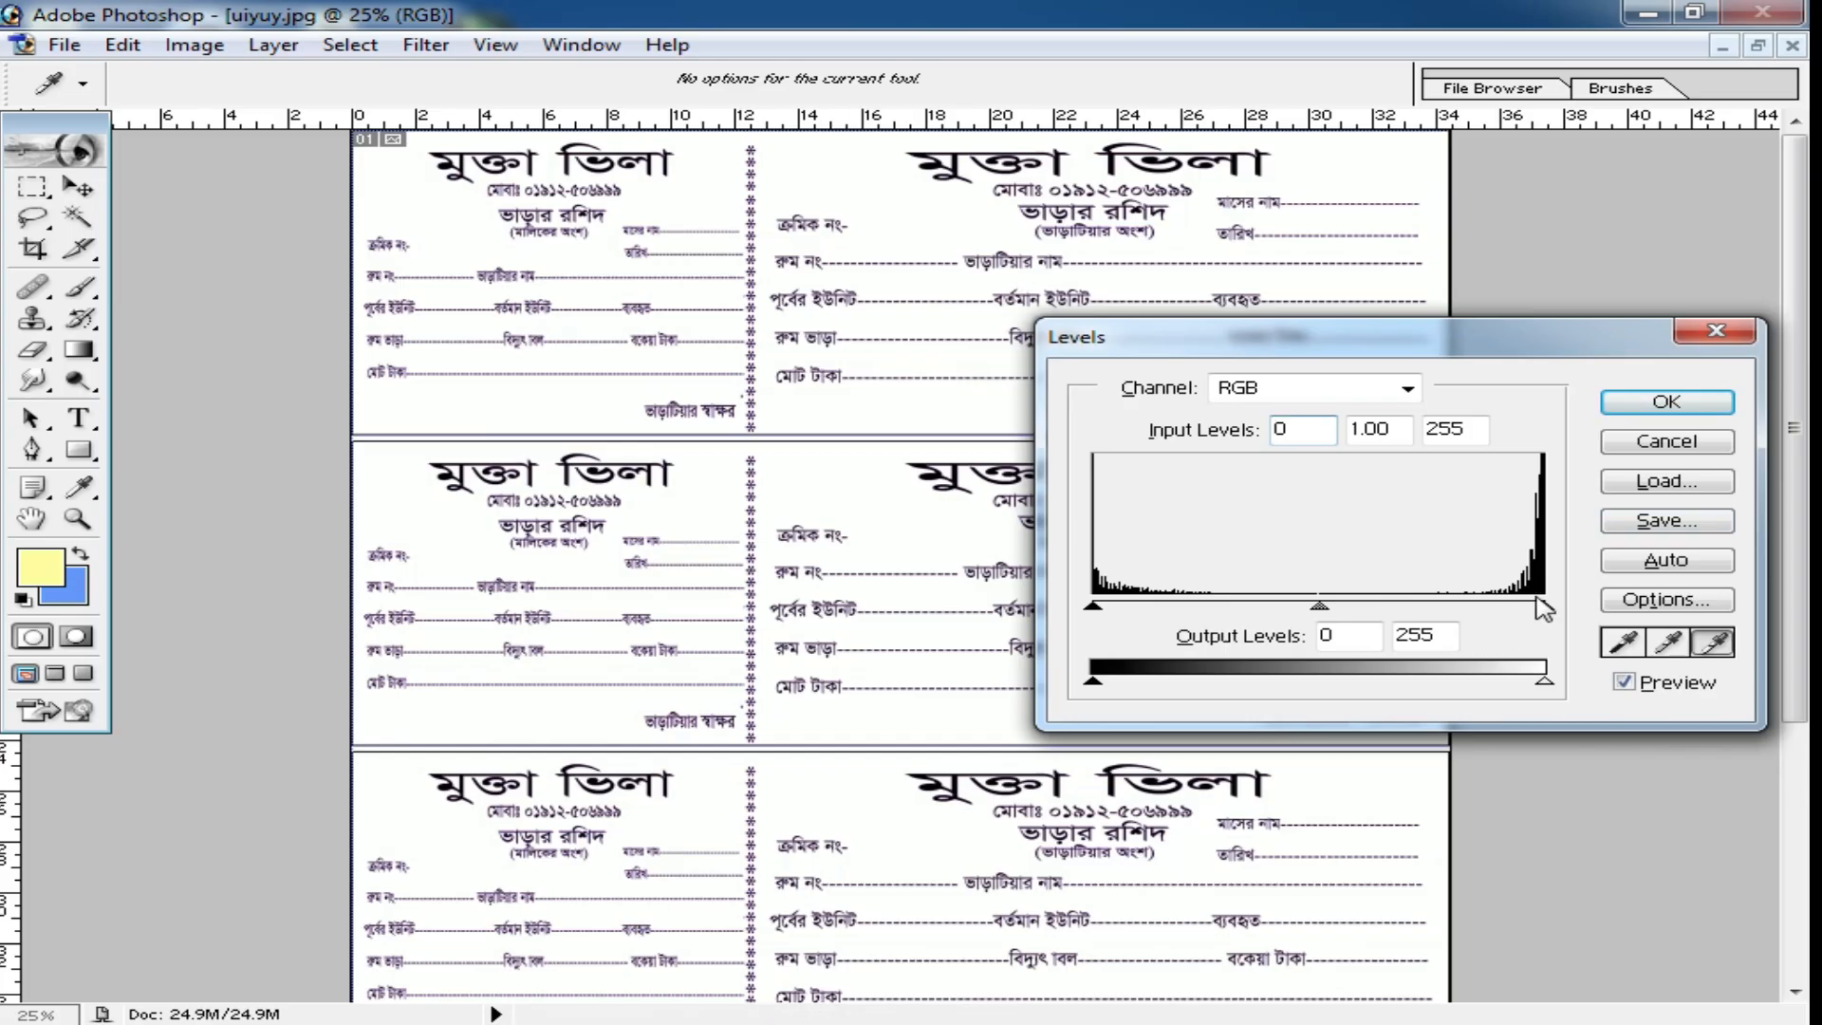
Strengthen the receipt text in Levels with the black input at about 66 and the white input at 245, and apply the adjustment.
{"action": "mouse_move", "coordinate": [1544, 607]}
{"action": "left_mouse_down"}
{"action": "mouse_move", "coordinate": [1464, 618]}
{"action": "mouse_move", "coordinate": [1527, 608]}
{"action": "left_mouse_up"}
{"action": "left_click_drag", "start_coordinate": [1094, 607], "coordinate": [1227, 617]}
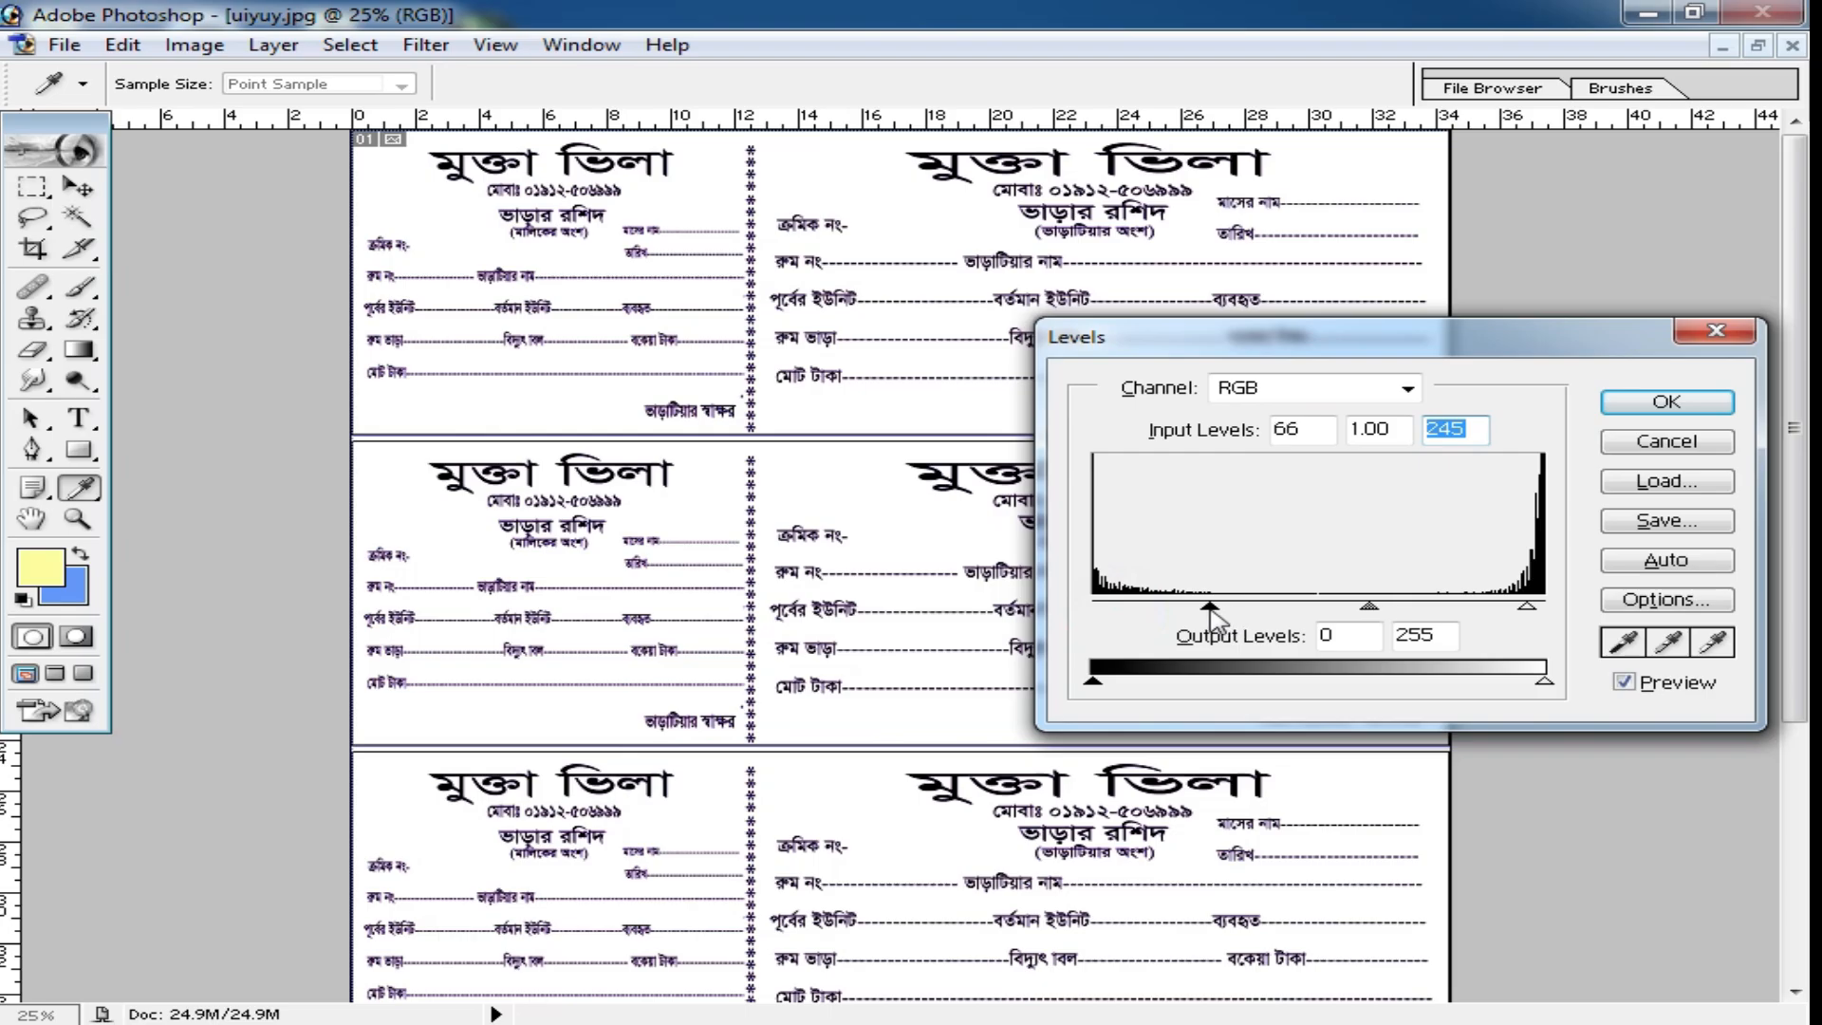
{"action": "left_click", "coordinate": [1667, 401]}
Examine the edges of the receipt's heading letters at several magnifications.
{"action": "key", "text": "m"}
{"action": "left_click", "coordinate": [866, 374], "text": "ctrl"}
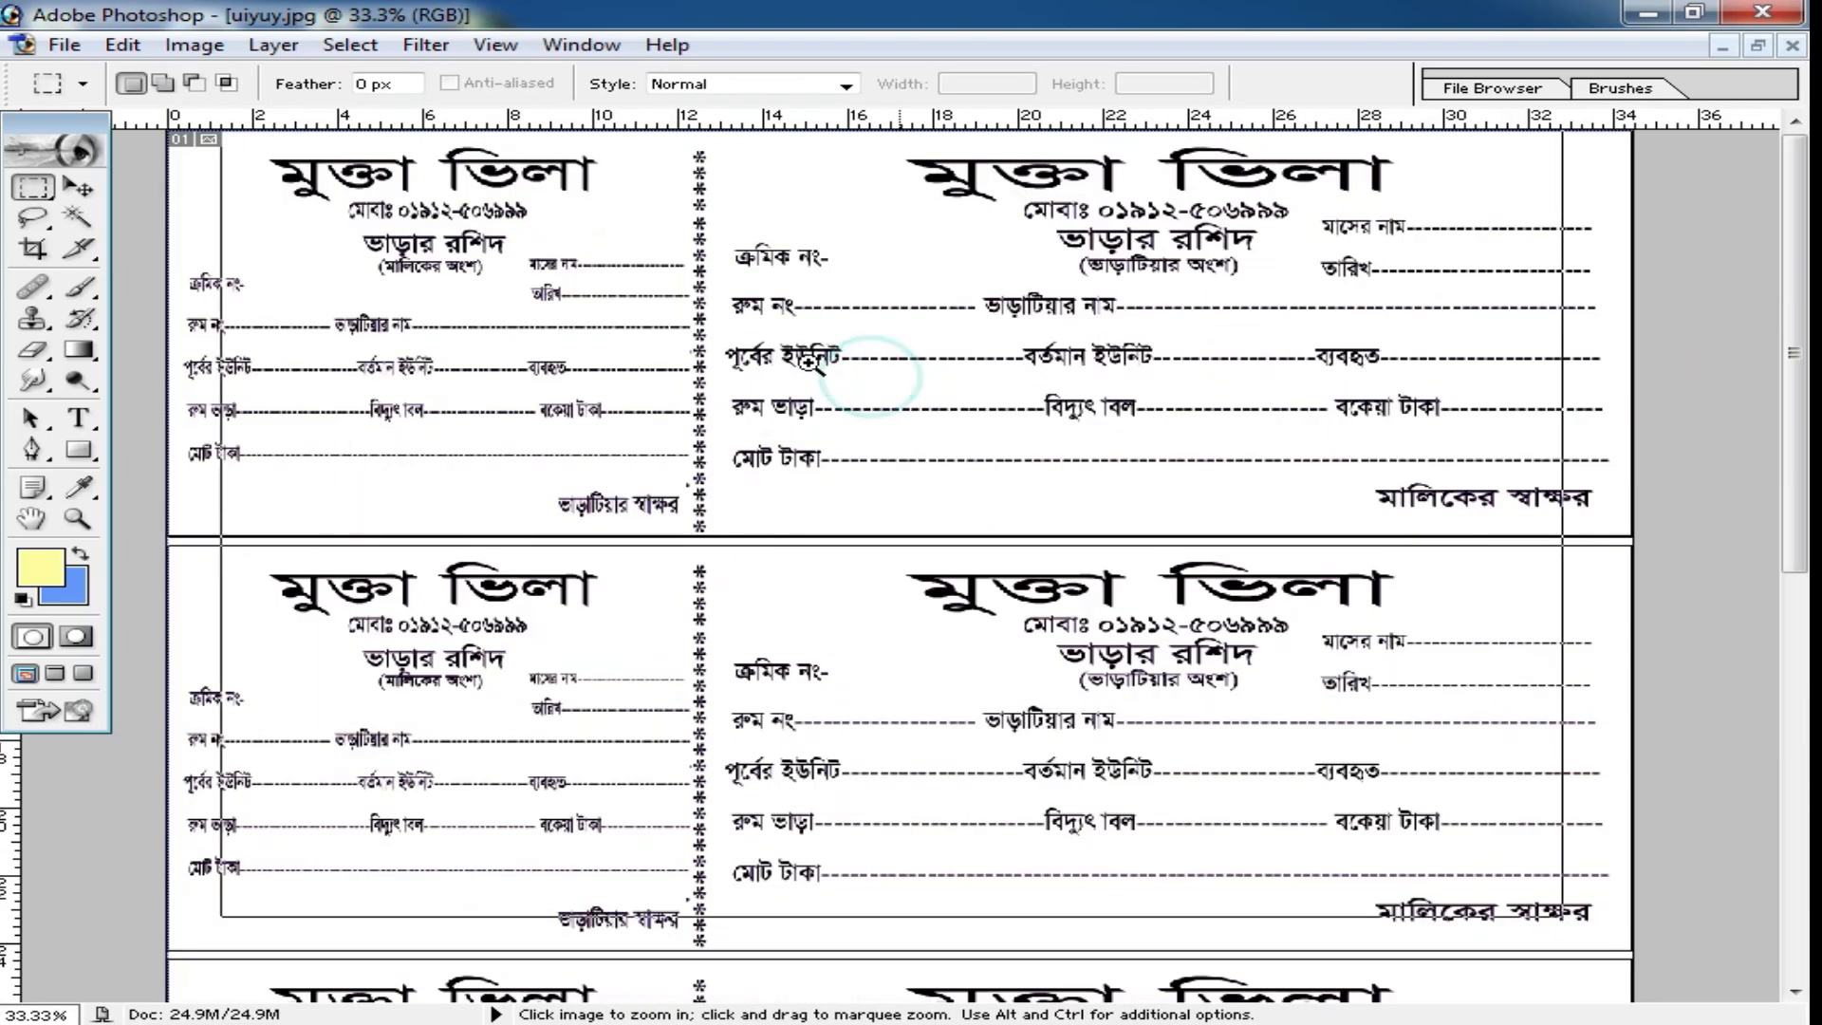
{"action": "left_click", "coordinate": [808, 360], "text": "ctrl"}
{"action": "left_click", "coordinate": [801, 364], "text": "ctrl"}
{"action": "left_click", "coordinate": [801, 366], "text": "ctrl"}
{"action": "left_click_drag", "start_coordinate": [414, 351], "coordinate": [1295, 421]}
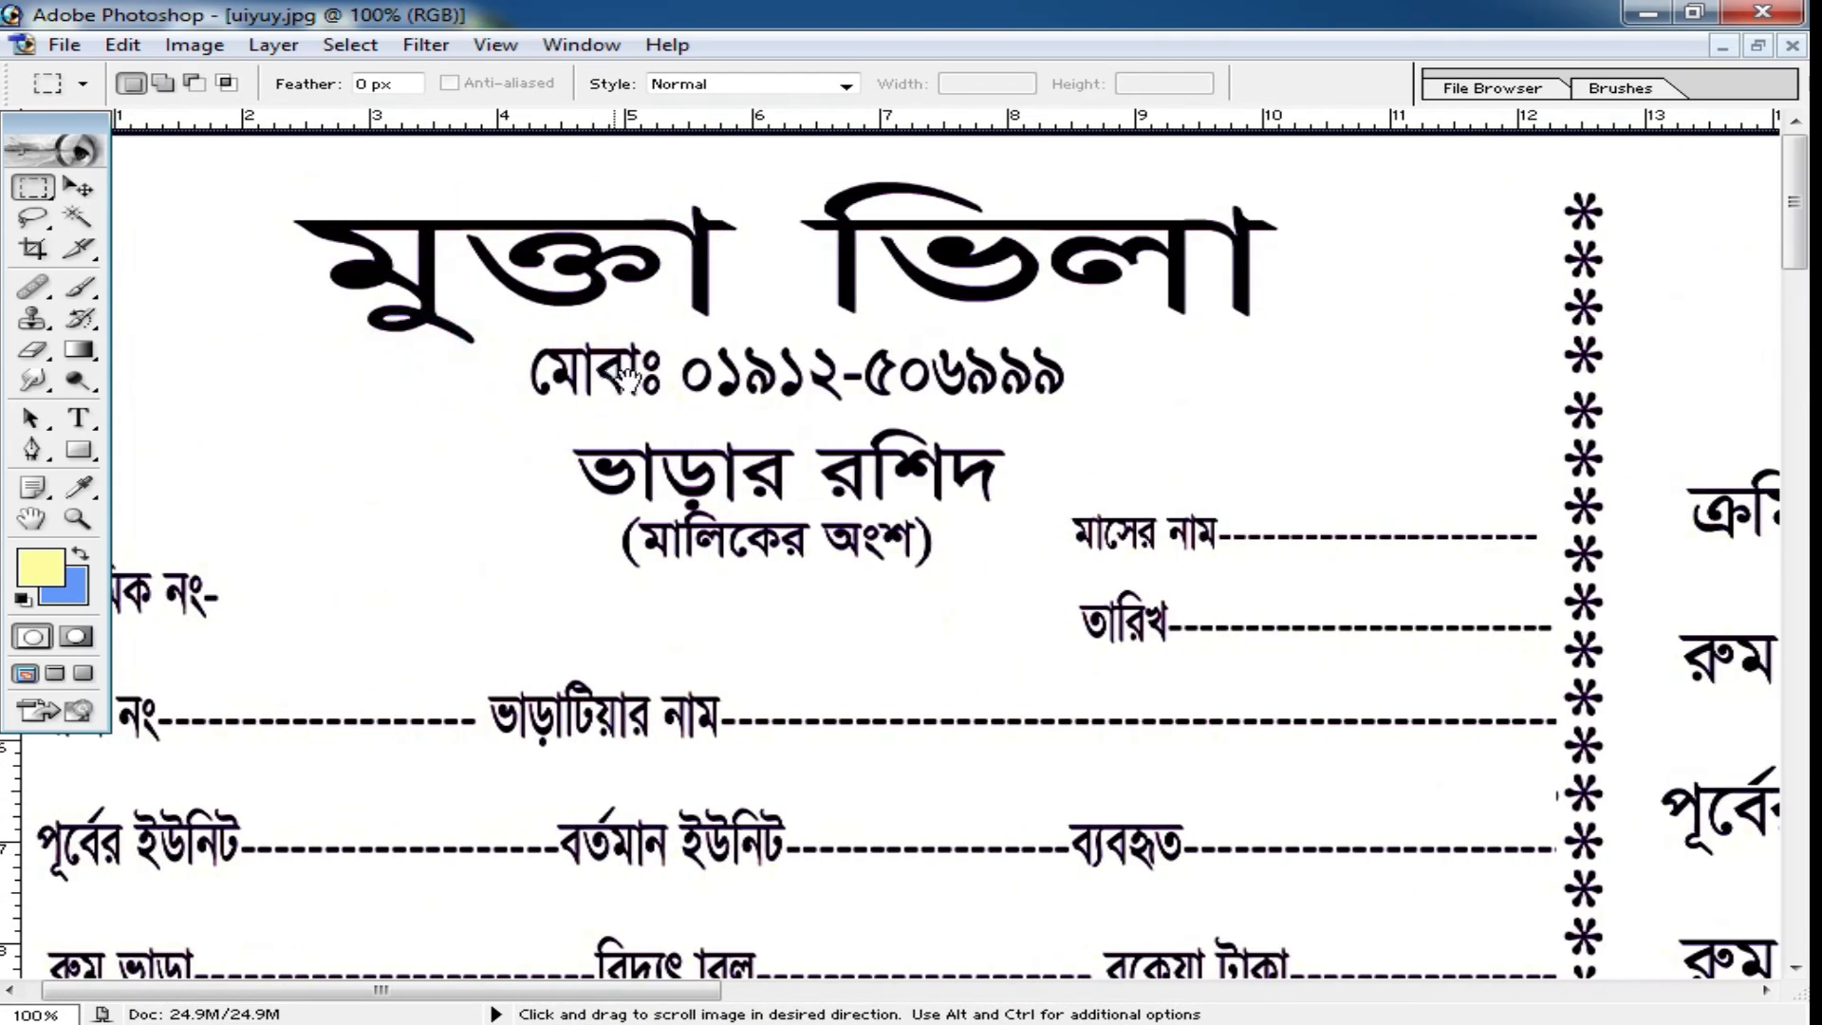
{"action": "left_click_drag", "start_coordinate": [630, 377], "coordinate": [666, 384]}
{"action": "left_click", "coordinate": [703, 402], "text": "ctrl"}
{"action": "left_click", "coordinate": [707, 404], "text": "ctrl"}
{"action": "left_click", "coordinate": [806, 383], "text": "ctrl"}
{"action": "left_click", "coordinate": [887, 468], "text": "ctrl+alt"}
{"action": "left_click", "coordinate": [1001, 496], "text": "ctrl"}
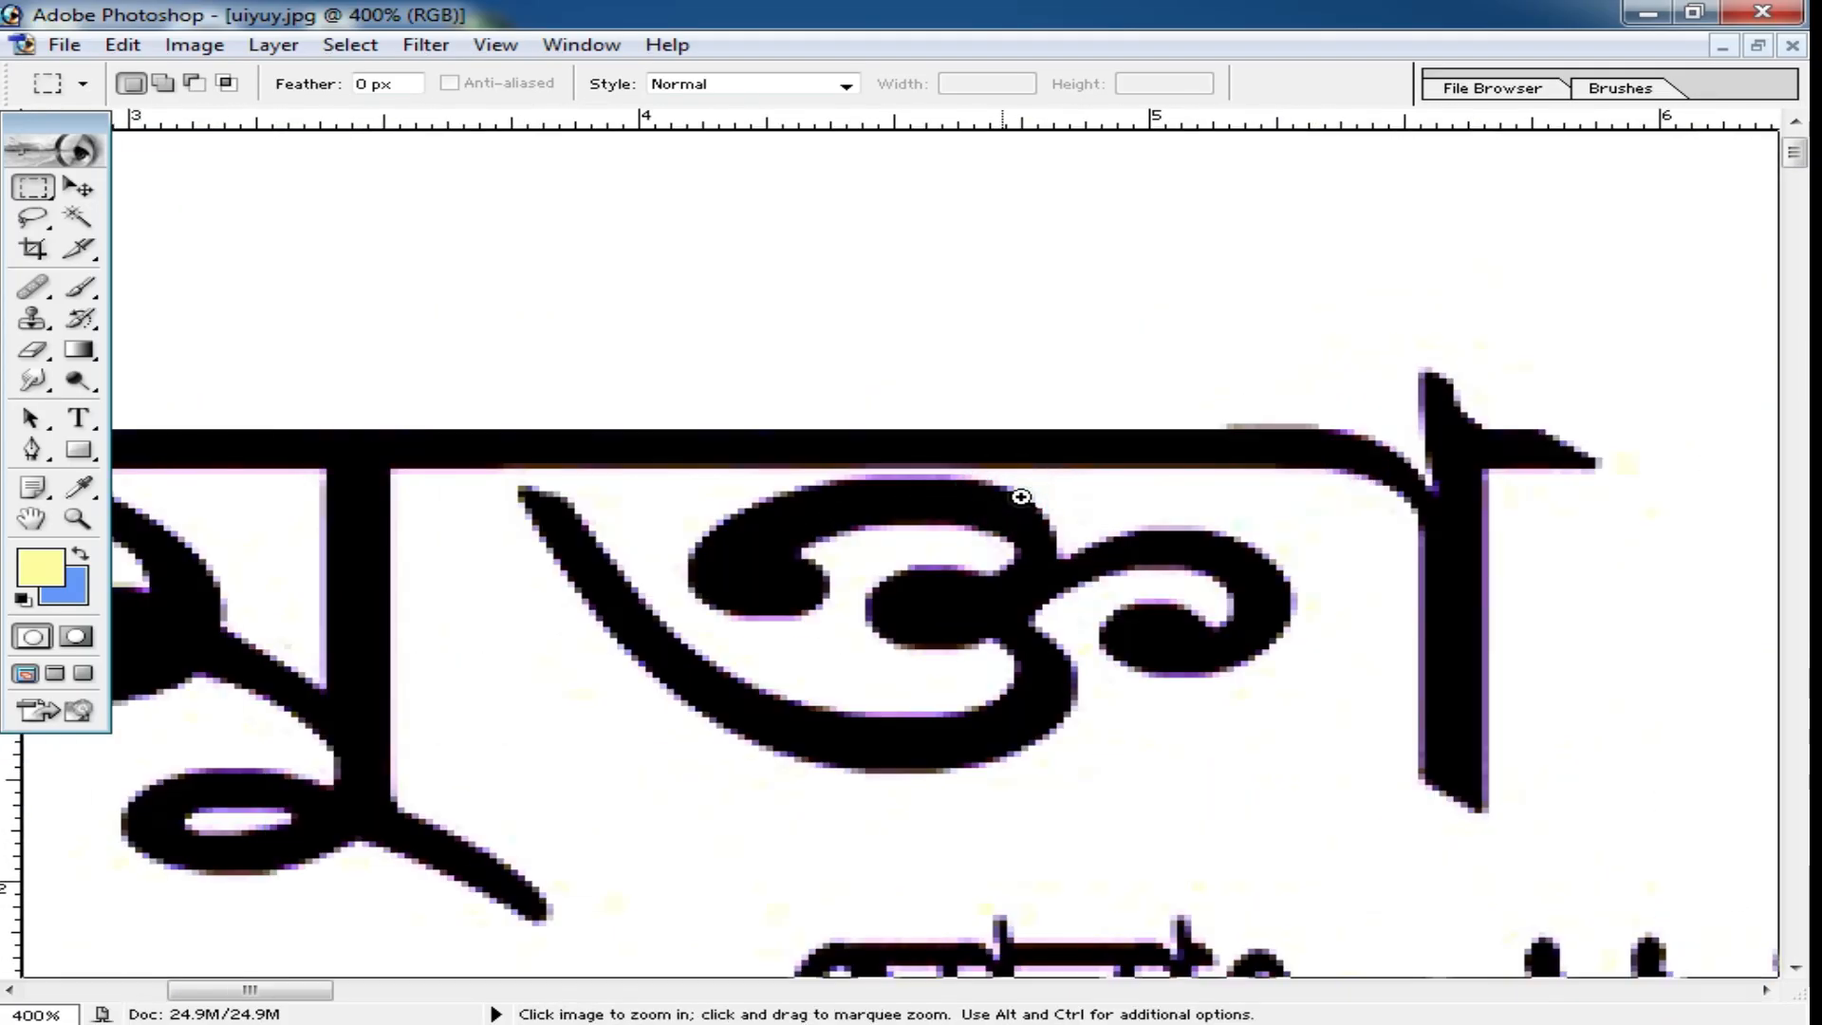
{"action": "left_click", "coordinate": [1011, 497], "text": "ctrl"}
{"action": "left_click", "coordinate": [1008, 495], "text": "ctrl"}
{"action": "left_click", "coordinate": [750, 590], "text": "ctrl"}
{"action": "left_click_drag", "start_coordinate": [794, 700], "coordinate": [781, 424]}
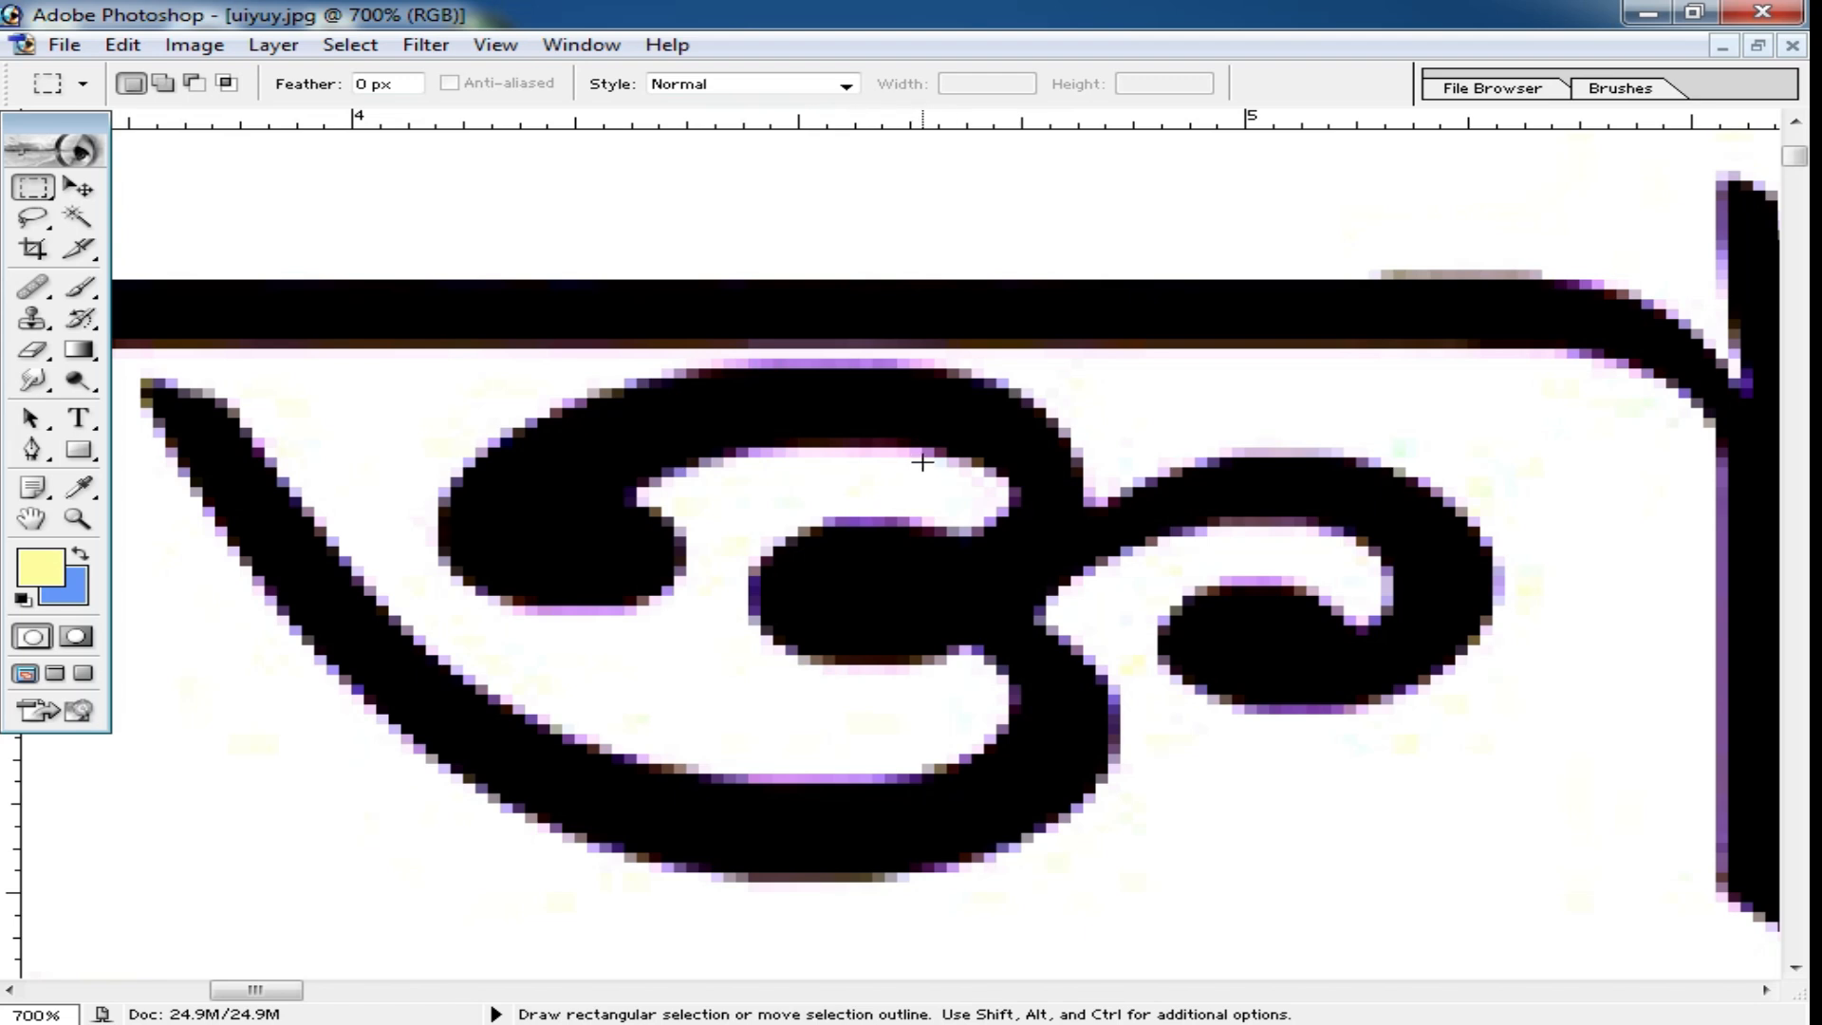
{"action": "left_click", "coordinate": [1098, 522], "text": "ctrl+alt"}
{"action": "left_click", "coordinate": [1040, 521], "text": "ctrl+alt"}
{"action": "left_click", "coordinate": [1029, 512], "text": "ctrl+alt"}
{"action": "left_click", "coordinate": [1058, 516], "text": "ctrl+alt"}
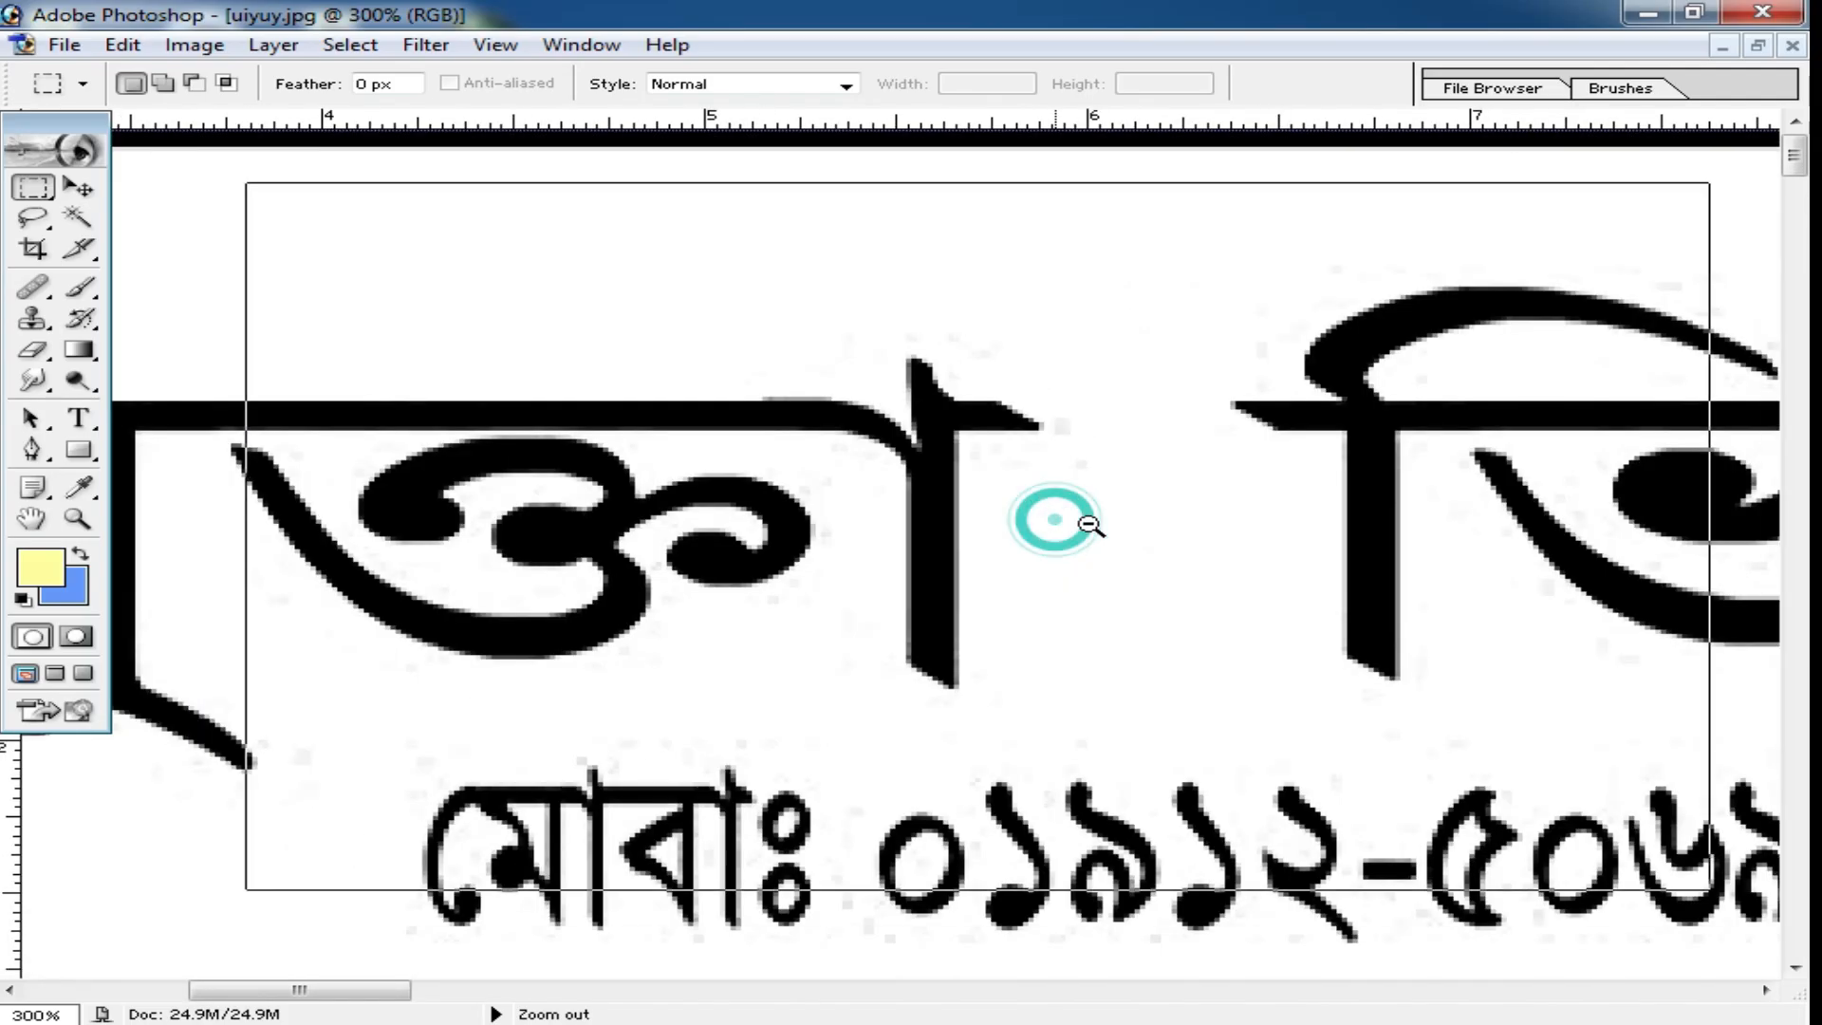
{"action": "left_click", "coordinate": [1082, 526], "text": "ctrl+alt"}
Apply a second Levels adjustment to the receipt sheet with input levels 55, 0.22 and 171.
{"action": "key", "text": "ctrl+l"}
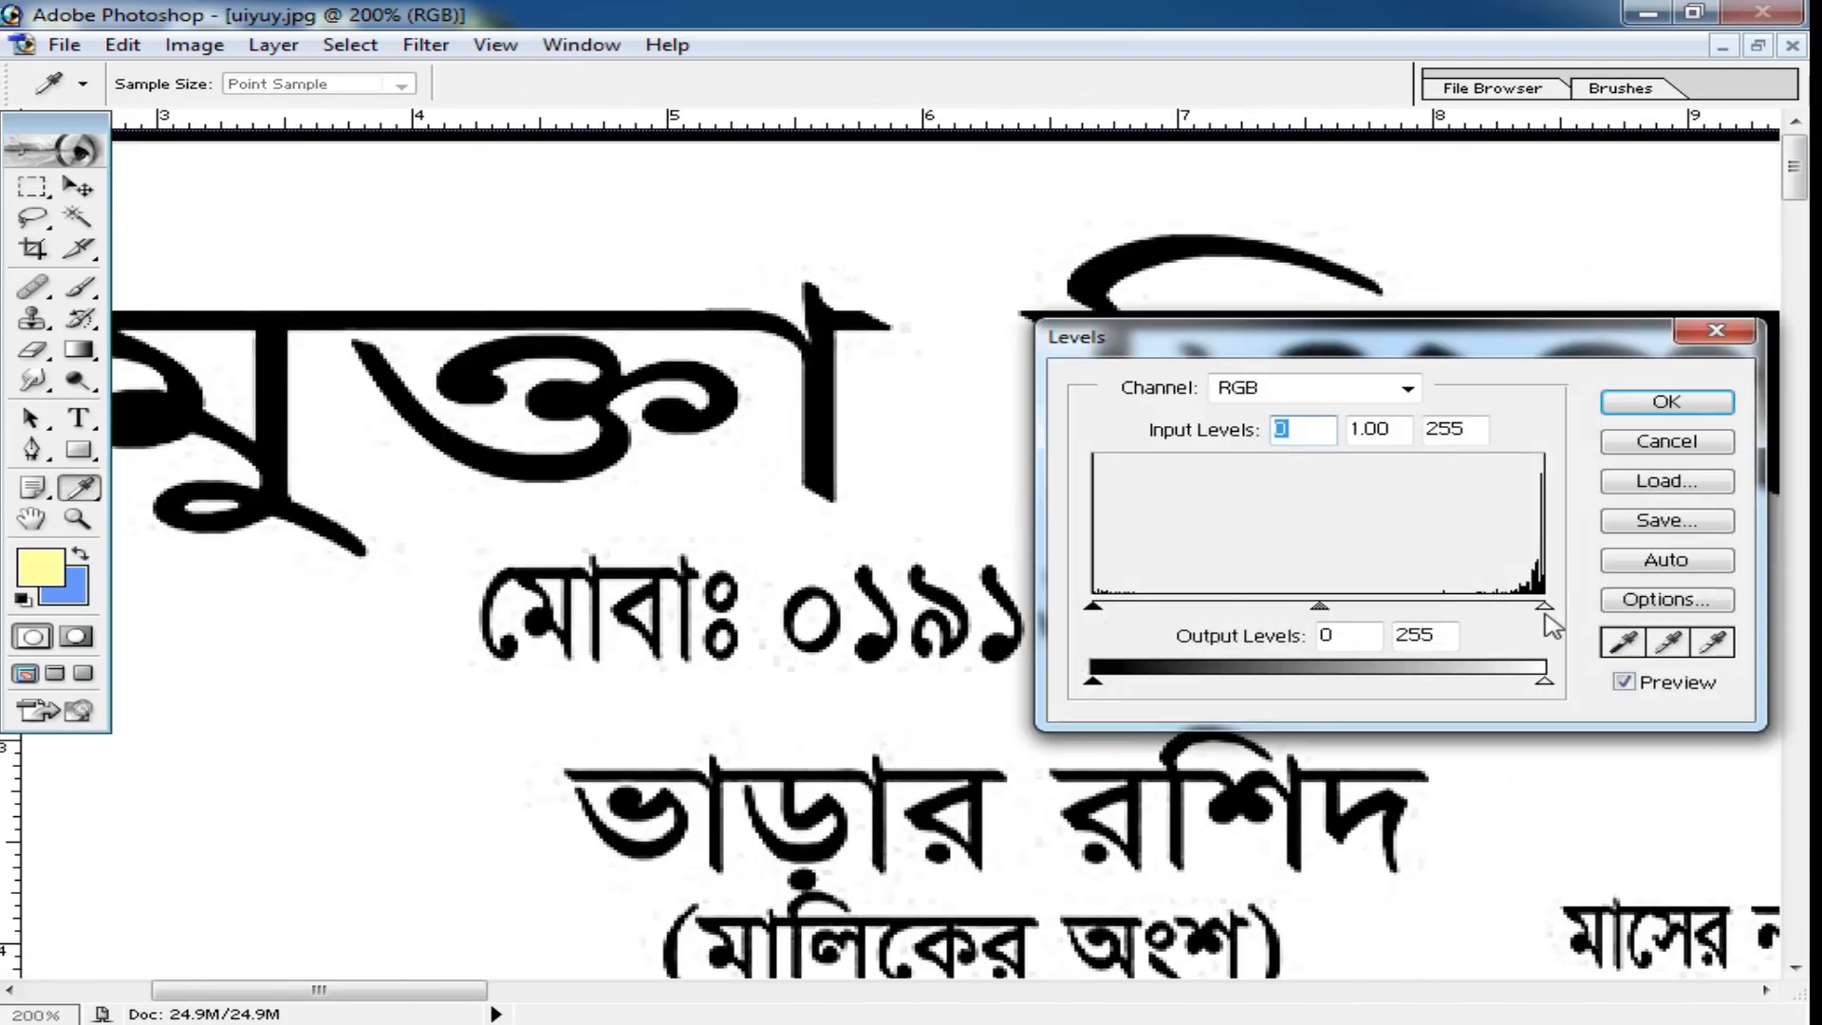
{"action": "left_click_drag", "start_coordinate": [1547, 615], "coordinate": [1395, 613]}
{"action": "left_click_drag", "start_coordinate": [1101, 615], "coordinate": [1367, 608]}
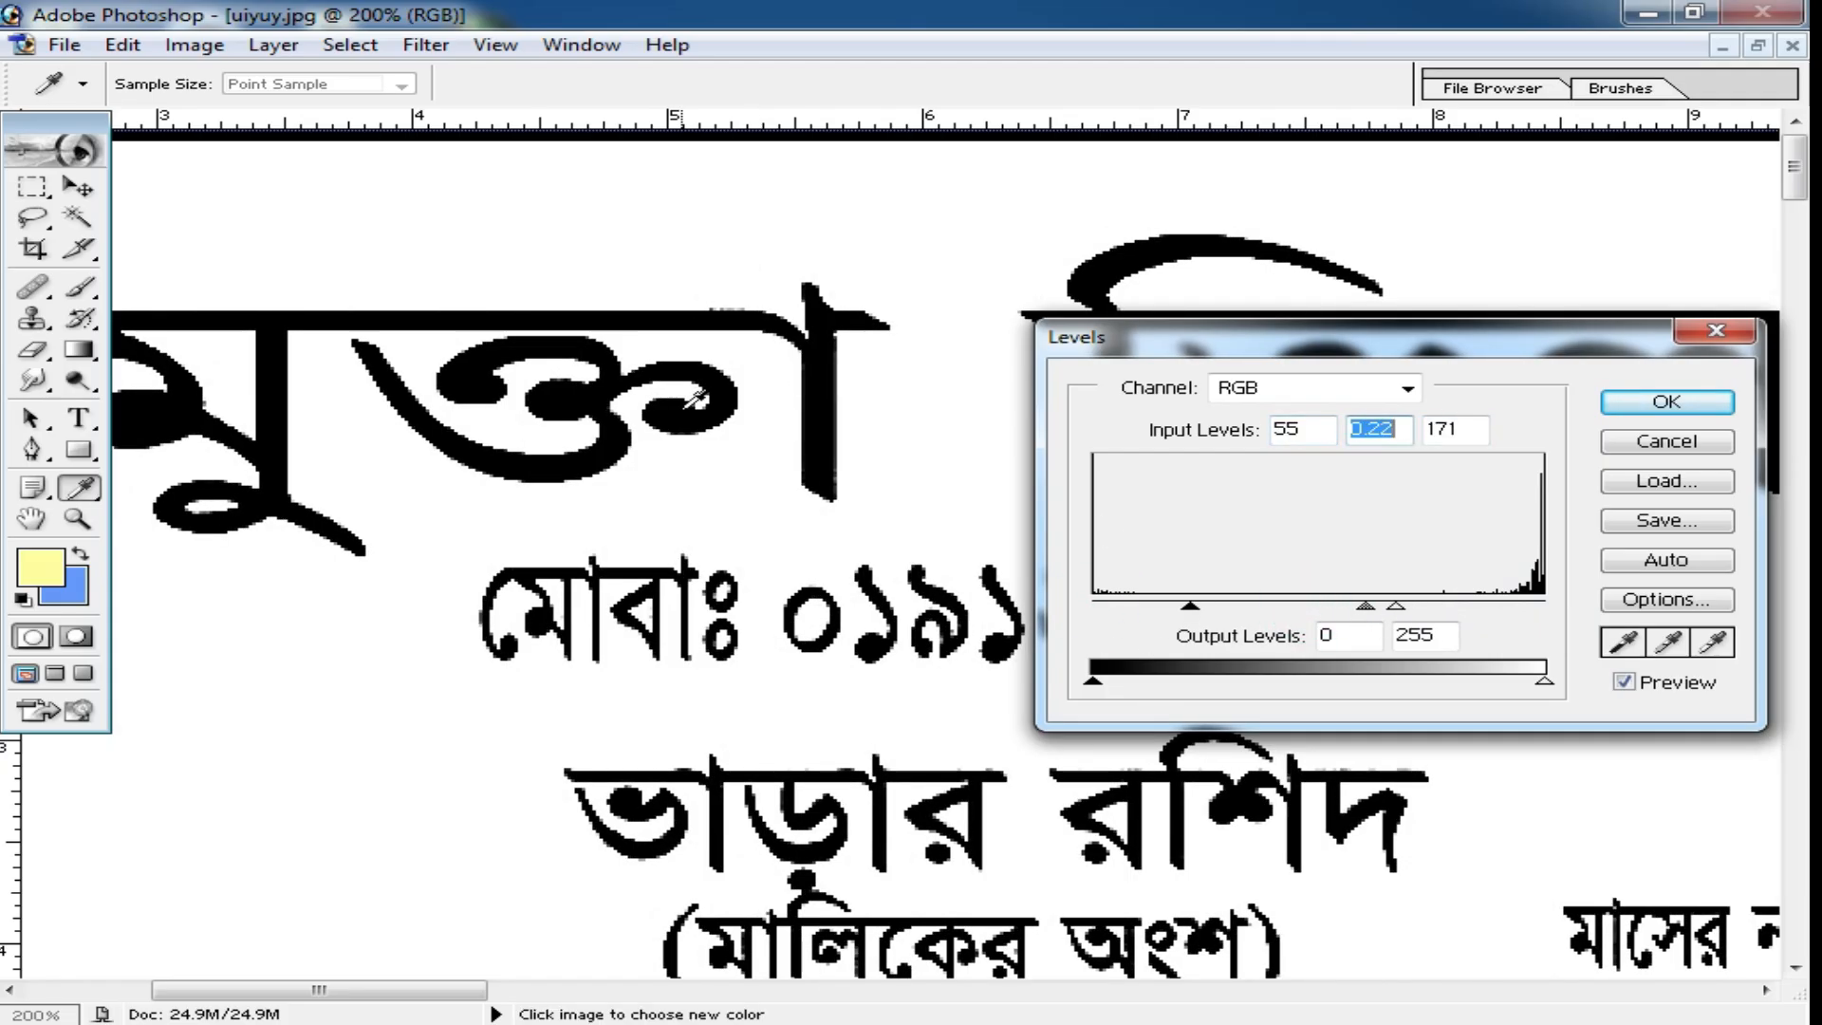
{"action": "left_click", "coordinate": [1678, 406]}
Check the whole whitened receipt sheet and restore it to a floating window.
{"action": "left_click", "coordinate": [1040, 527], "text": "alt"}
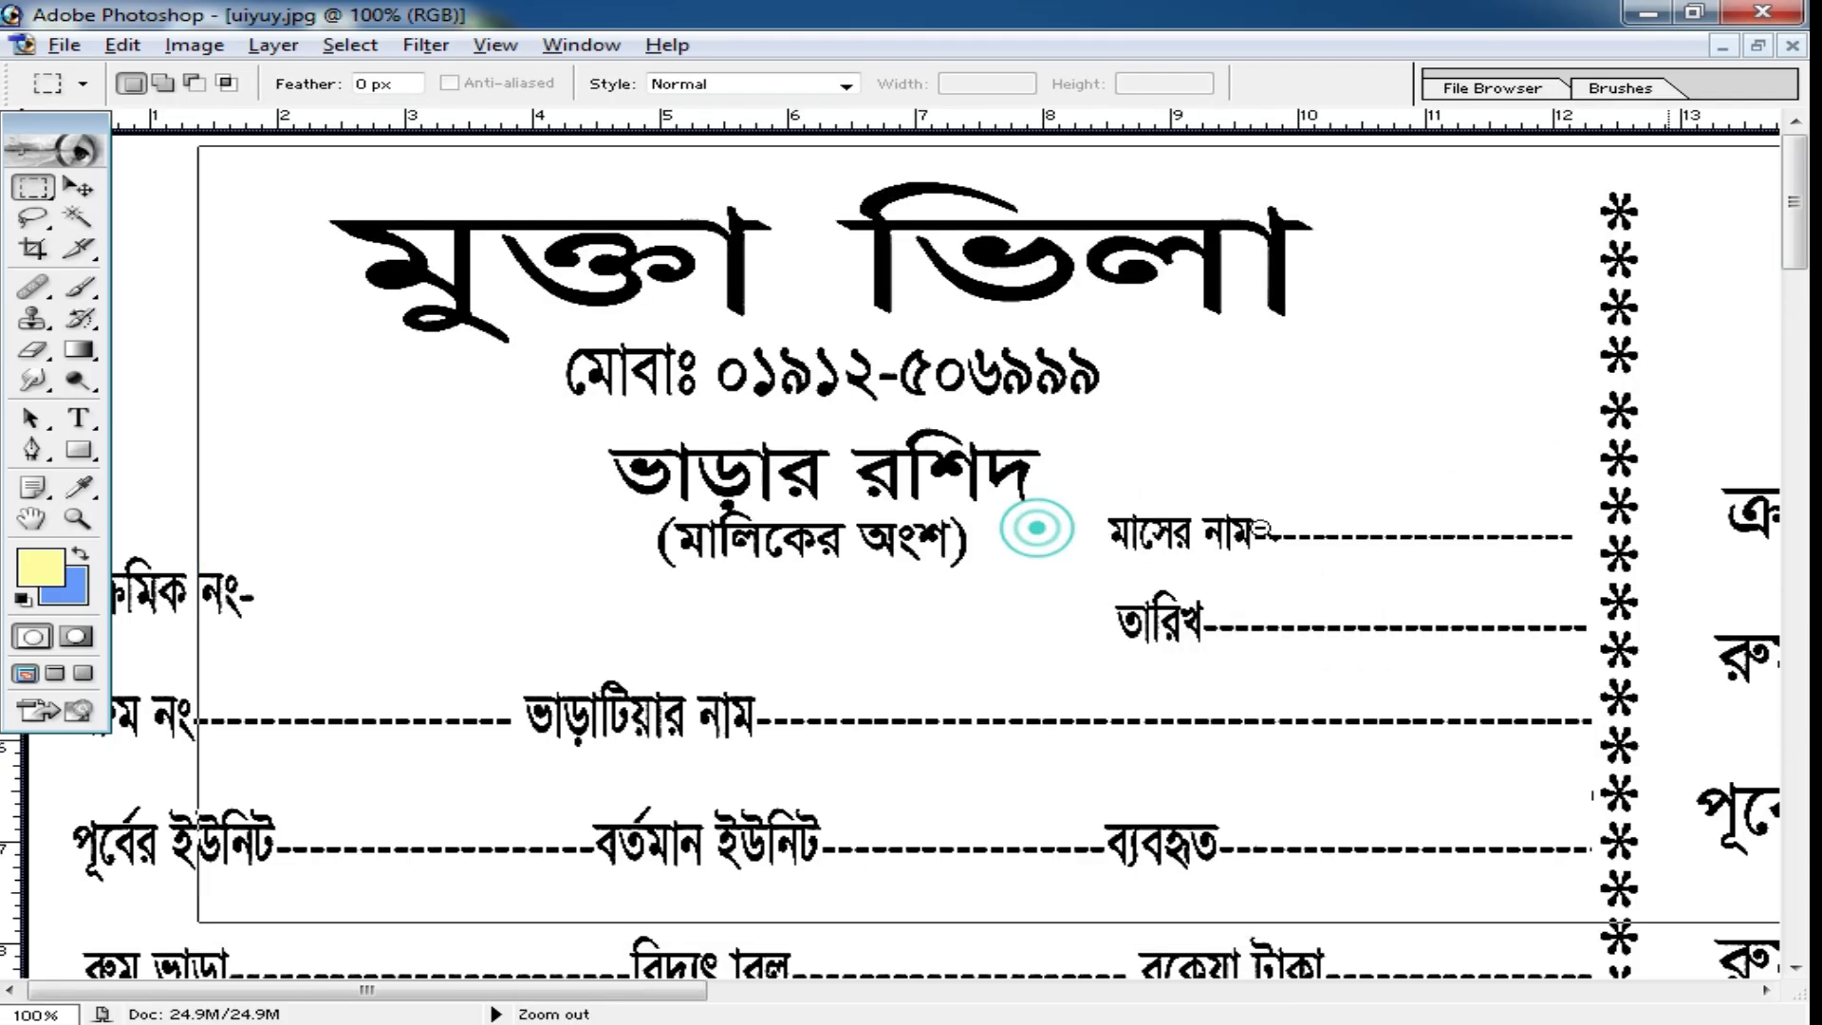
{"action": "left_click", "coordinate": [1258, 529], "text": "alt"}
{"action": "left_click", "coordinate": [1127, 623], "text": "alt"}
{"action": "left_click", "coordinate": [1130, 623], "text": "alt"}
{"action": "left_click", "coordinate": [1130, 621], "text": "alt"}
{"action": "left_click", "coordinate": [1073, 685], "text": "alt"}
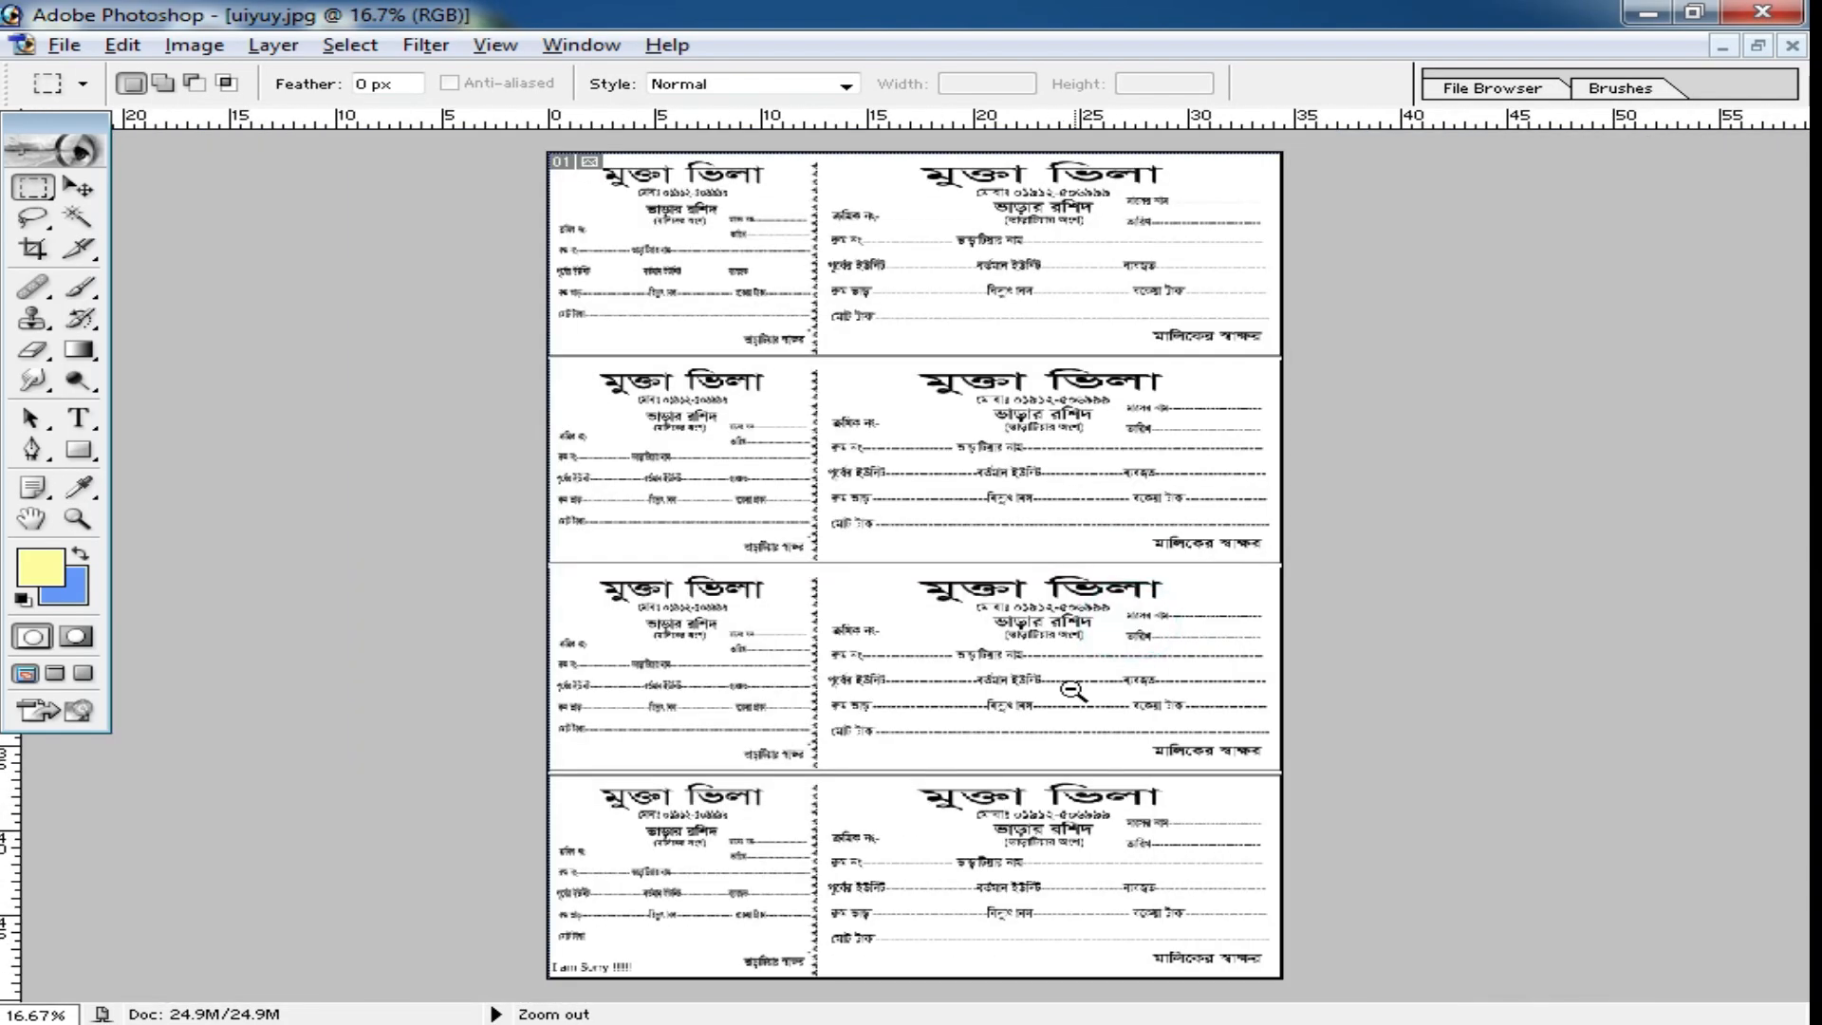
{"action": "key", "text": "ctrl+0"}
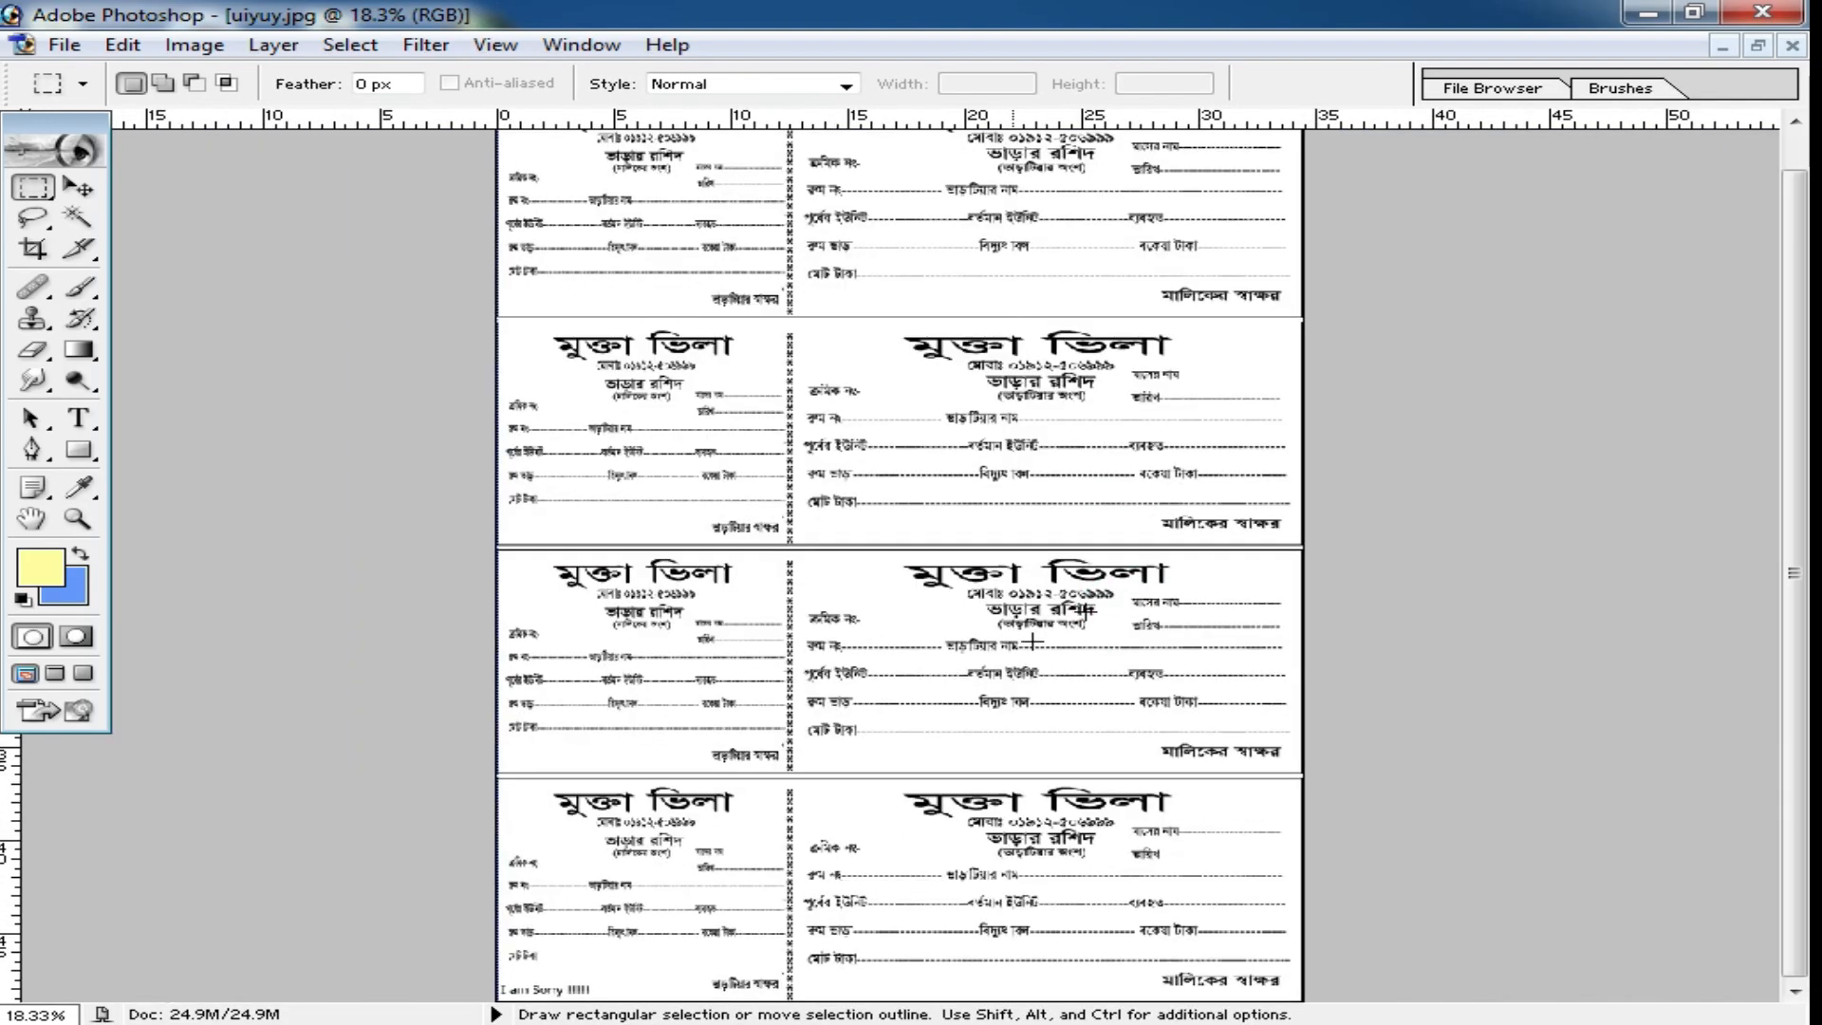
{"action": "left_click", "coordinate": [1759, 45]}
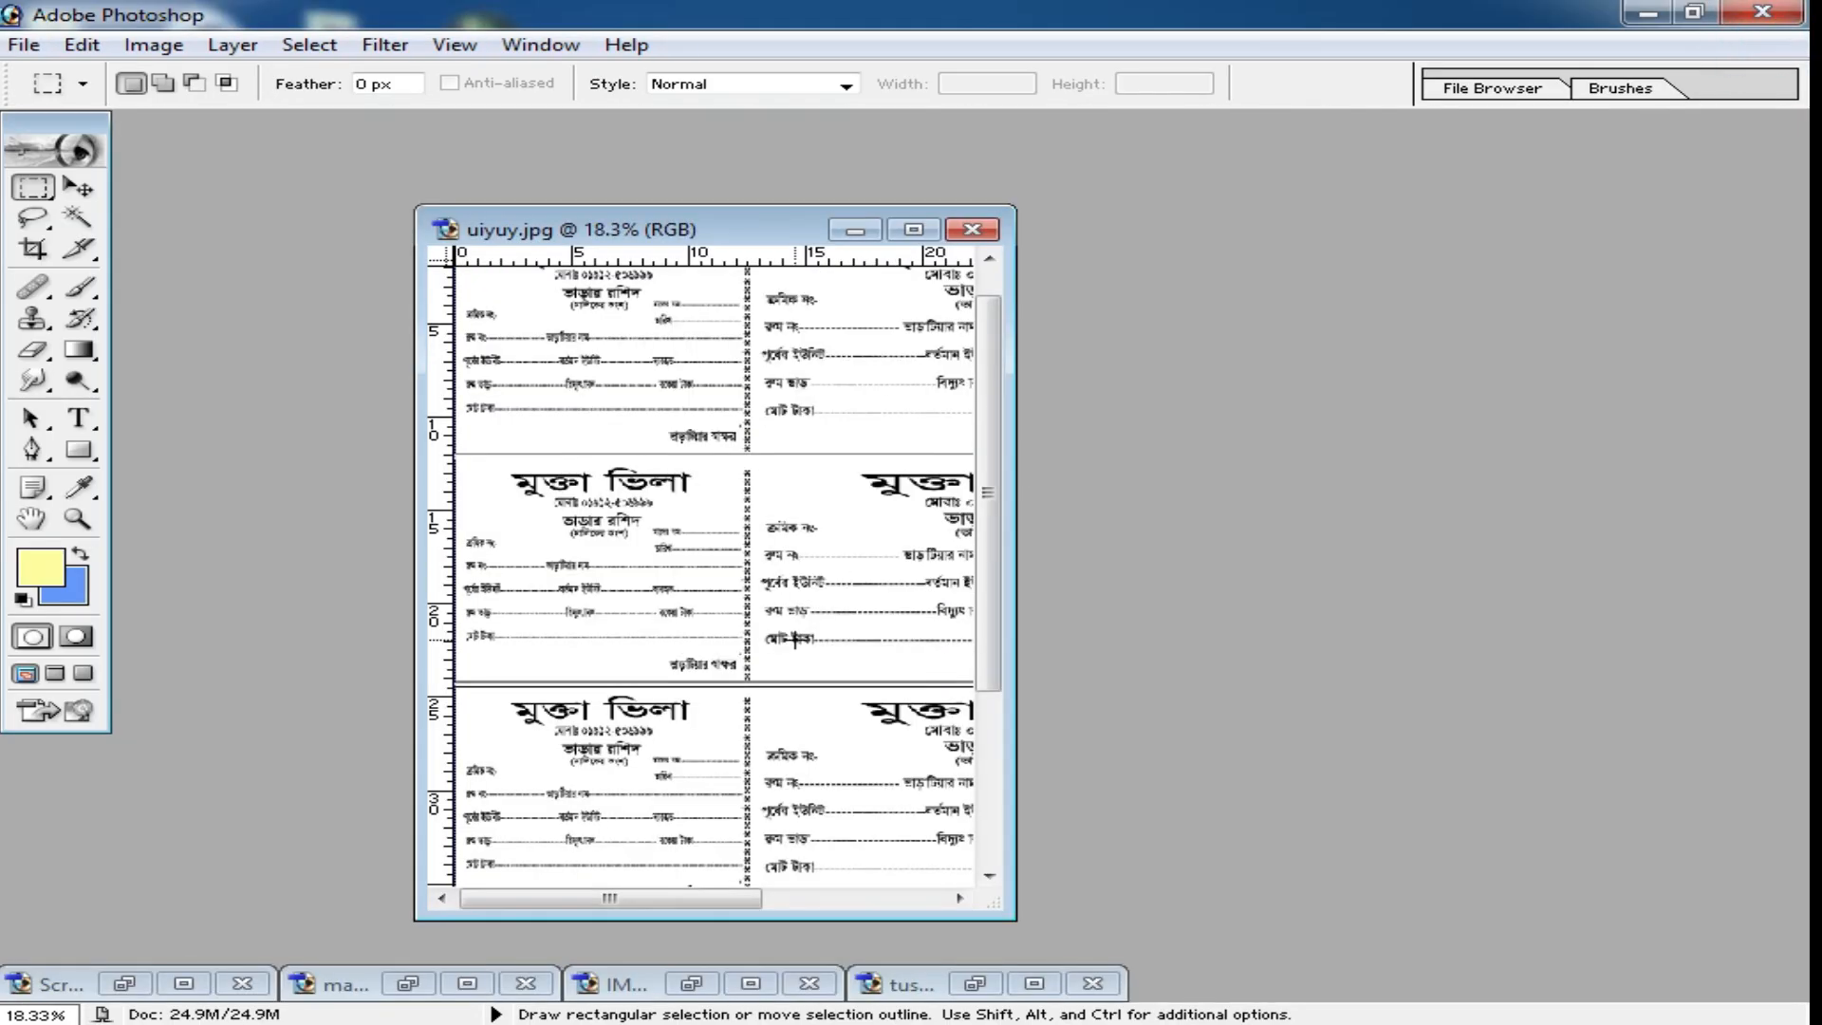
Restore the minimized loan agreement screenshot and mannan 888 (1).jpg, and place their windows side by side.
{"action": "left_click", "coordinate": [186, 983]}
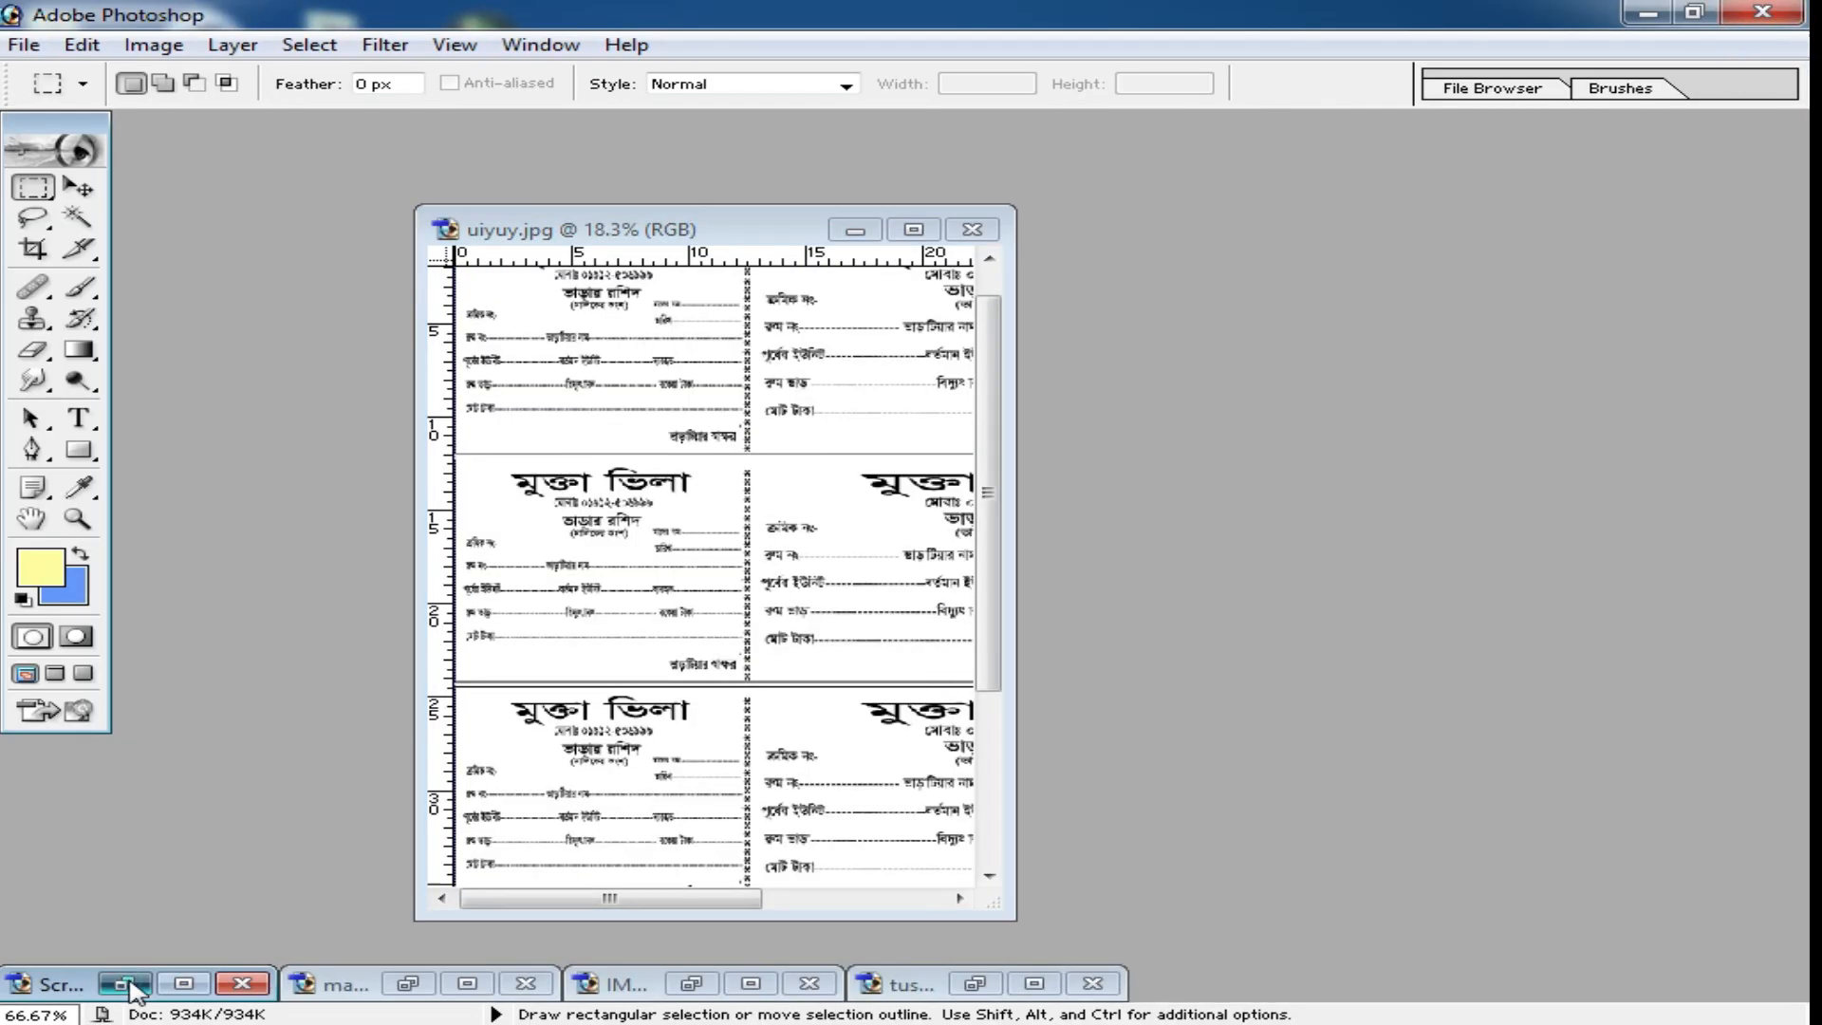
{"action": "left_click_drag", "start_coordinate": [529, 340], "coordinate": [1119, 189]}
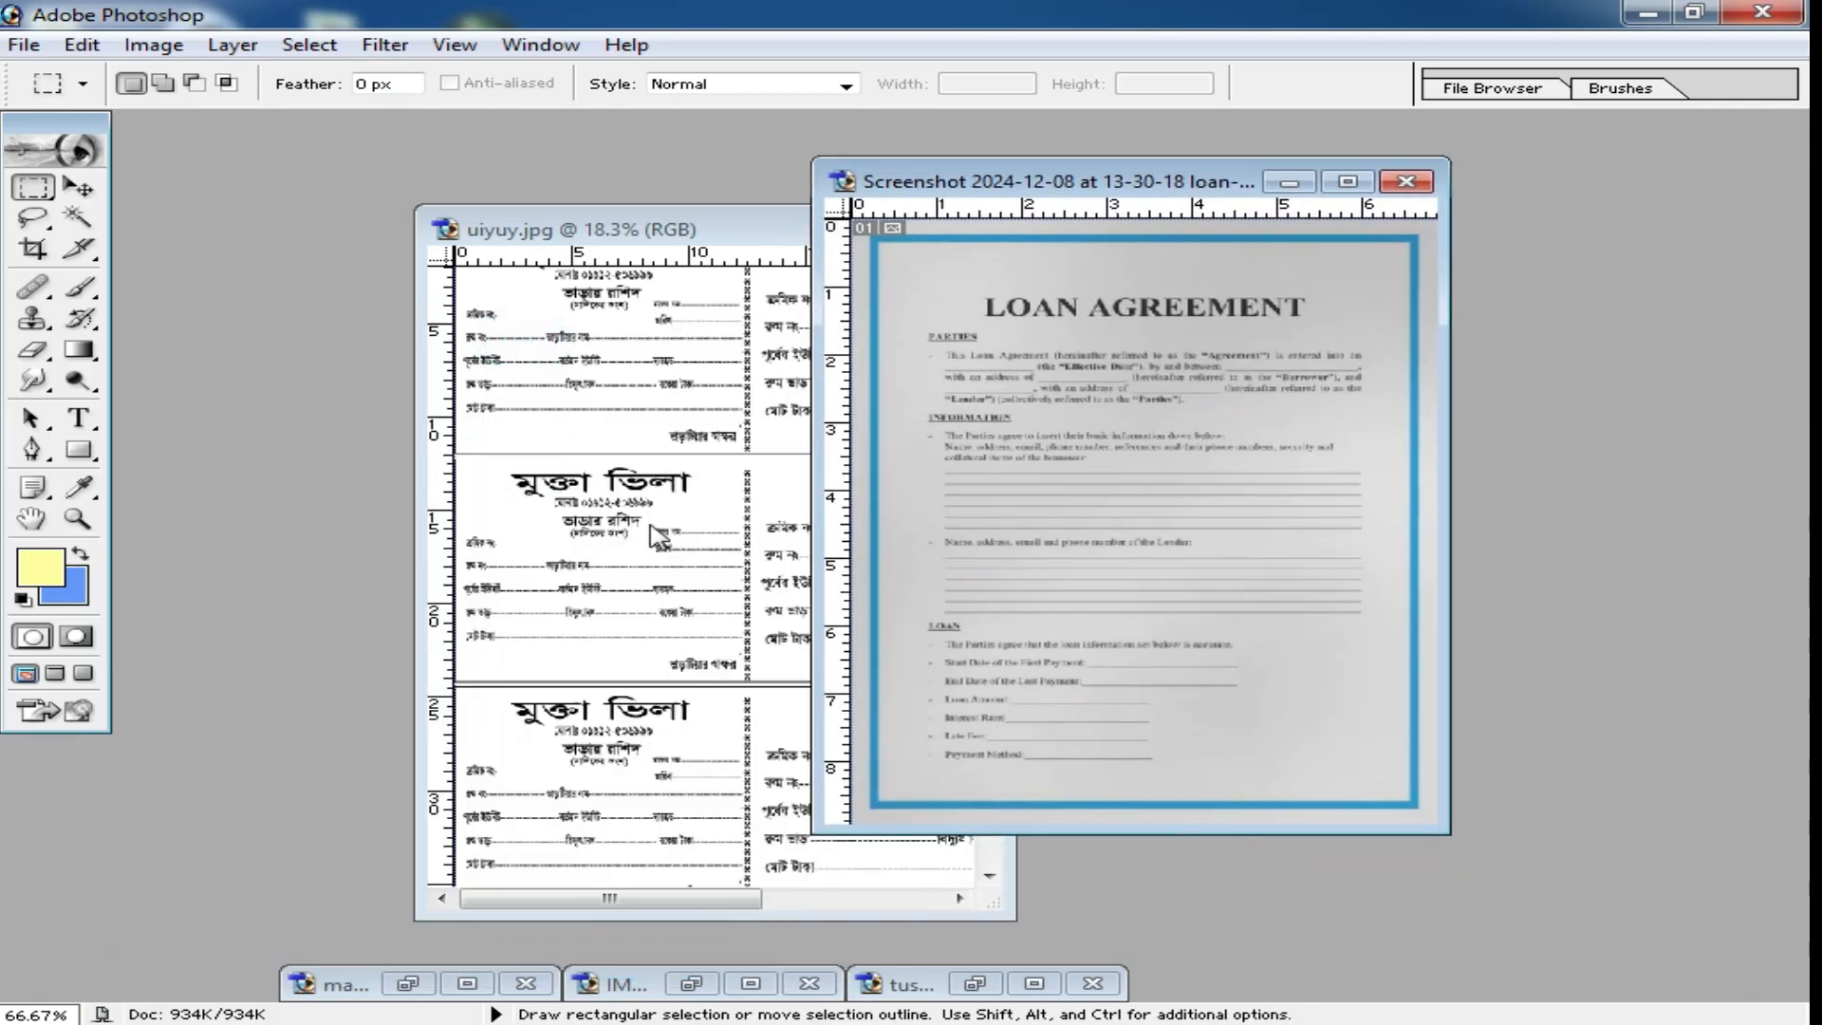
{"action": "left_click", "coordinate": [409, 982]}
{"action": "left_click_drag", "start_coordinate": [515, 217], "coordinate": [542, 182]}
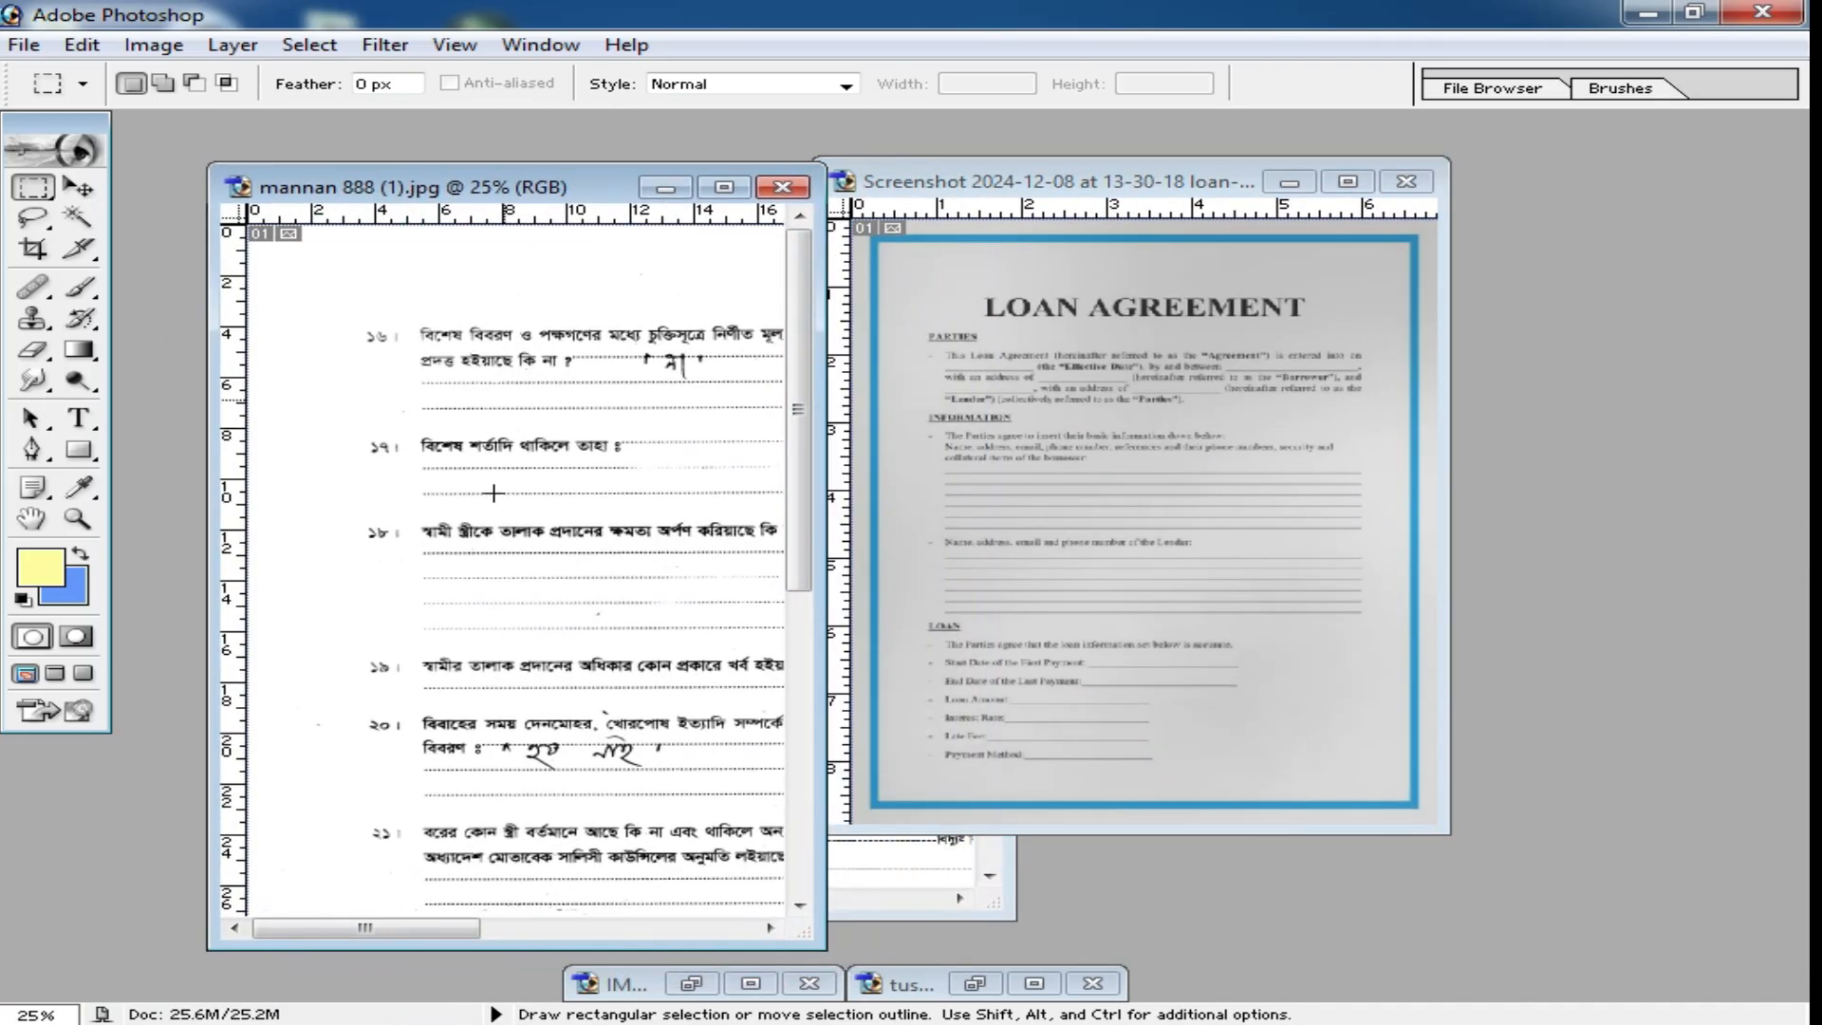
Open the minimized IMG20241209113624.jpg, step its edits back to the original uncropped photo, and return it to a floating window.
{"action": "left_click", "coordinate": [691, 983]}
{"action": "double_click", "coordinate": [380, 149]}
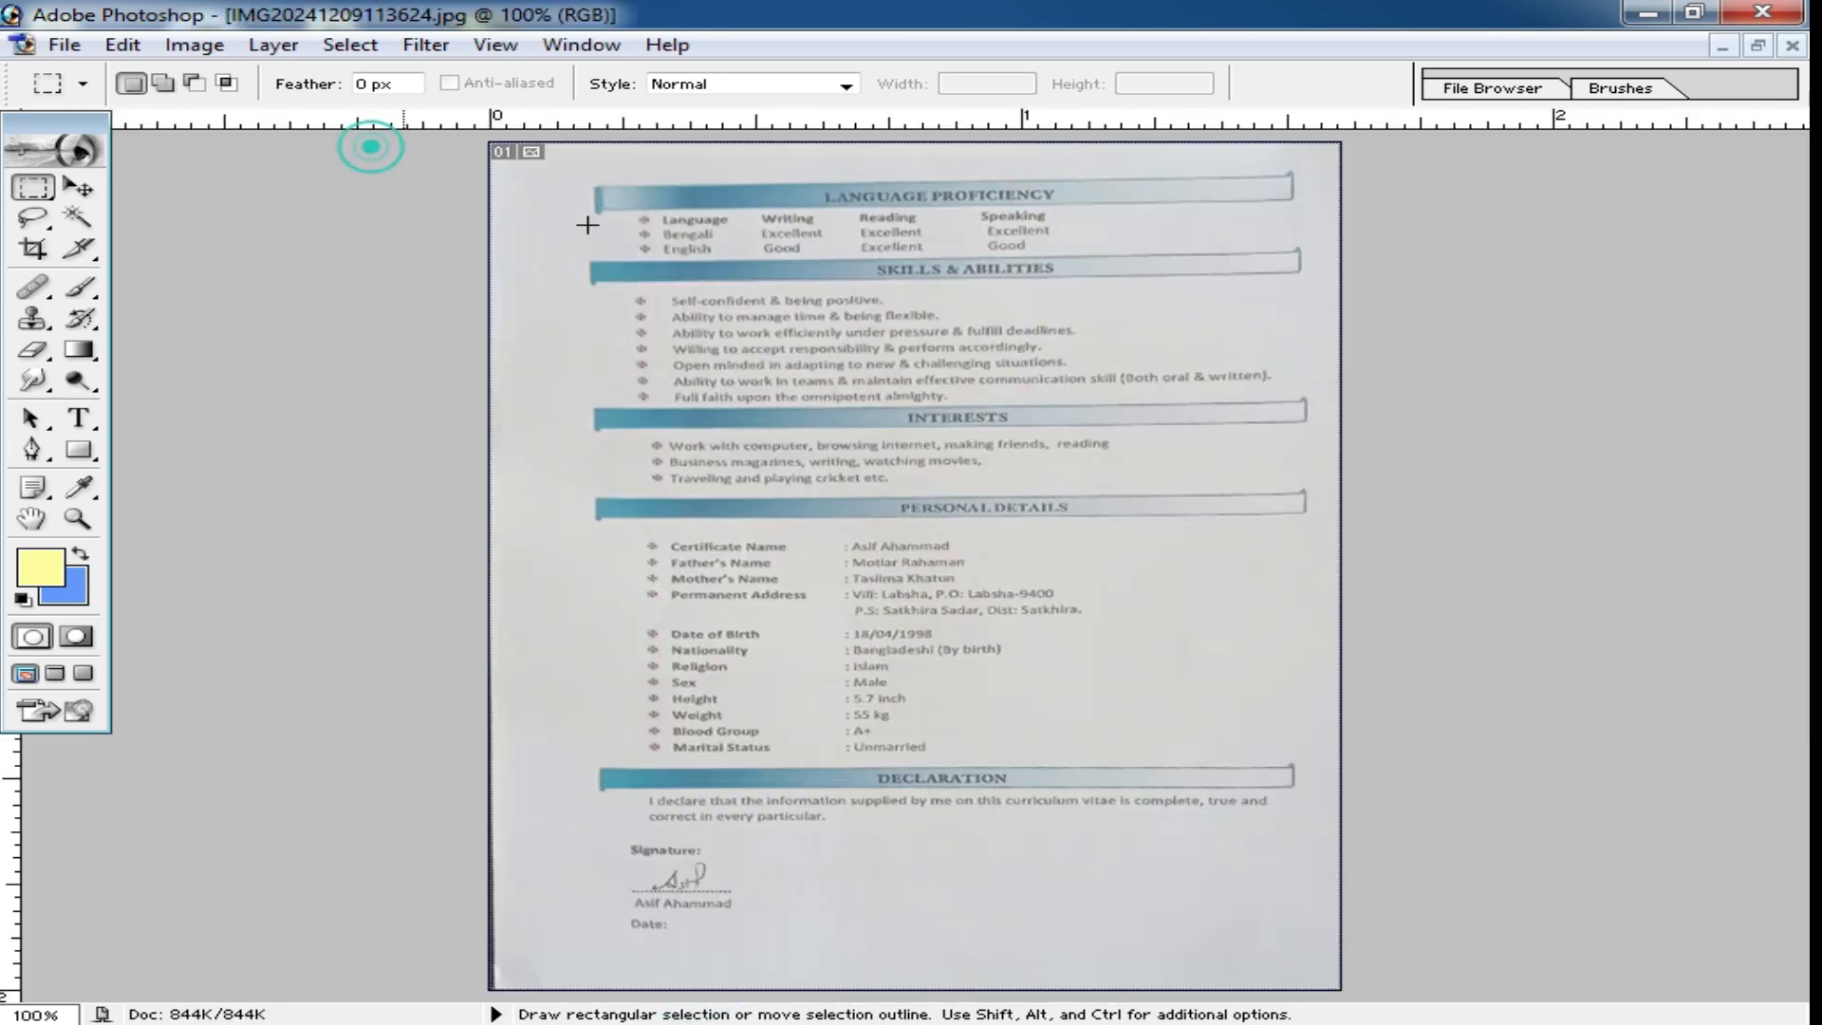
{"action": "key", "text": "ctrl+minus"}
{"action": "key", "text": "ctrl+minus"}
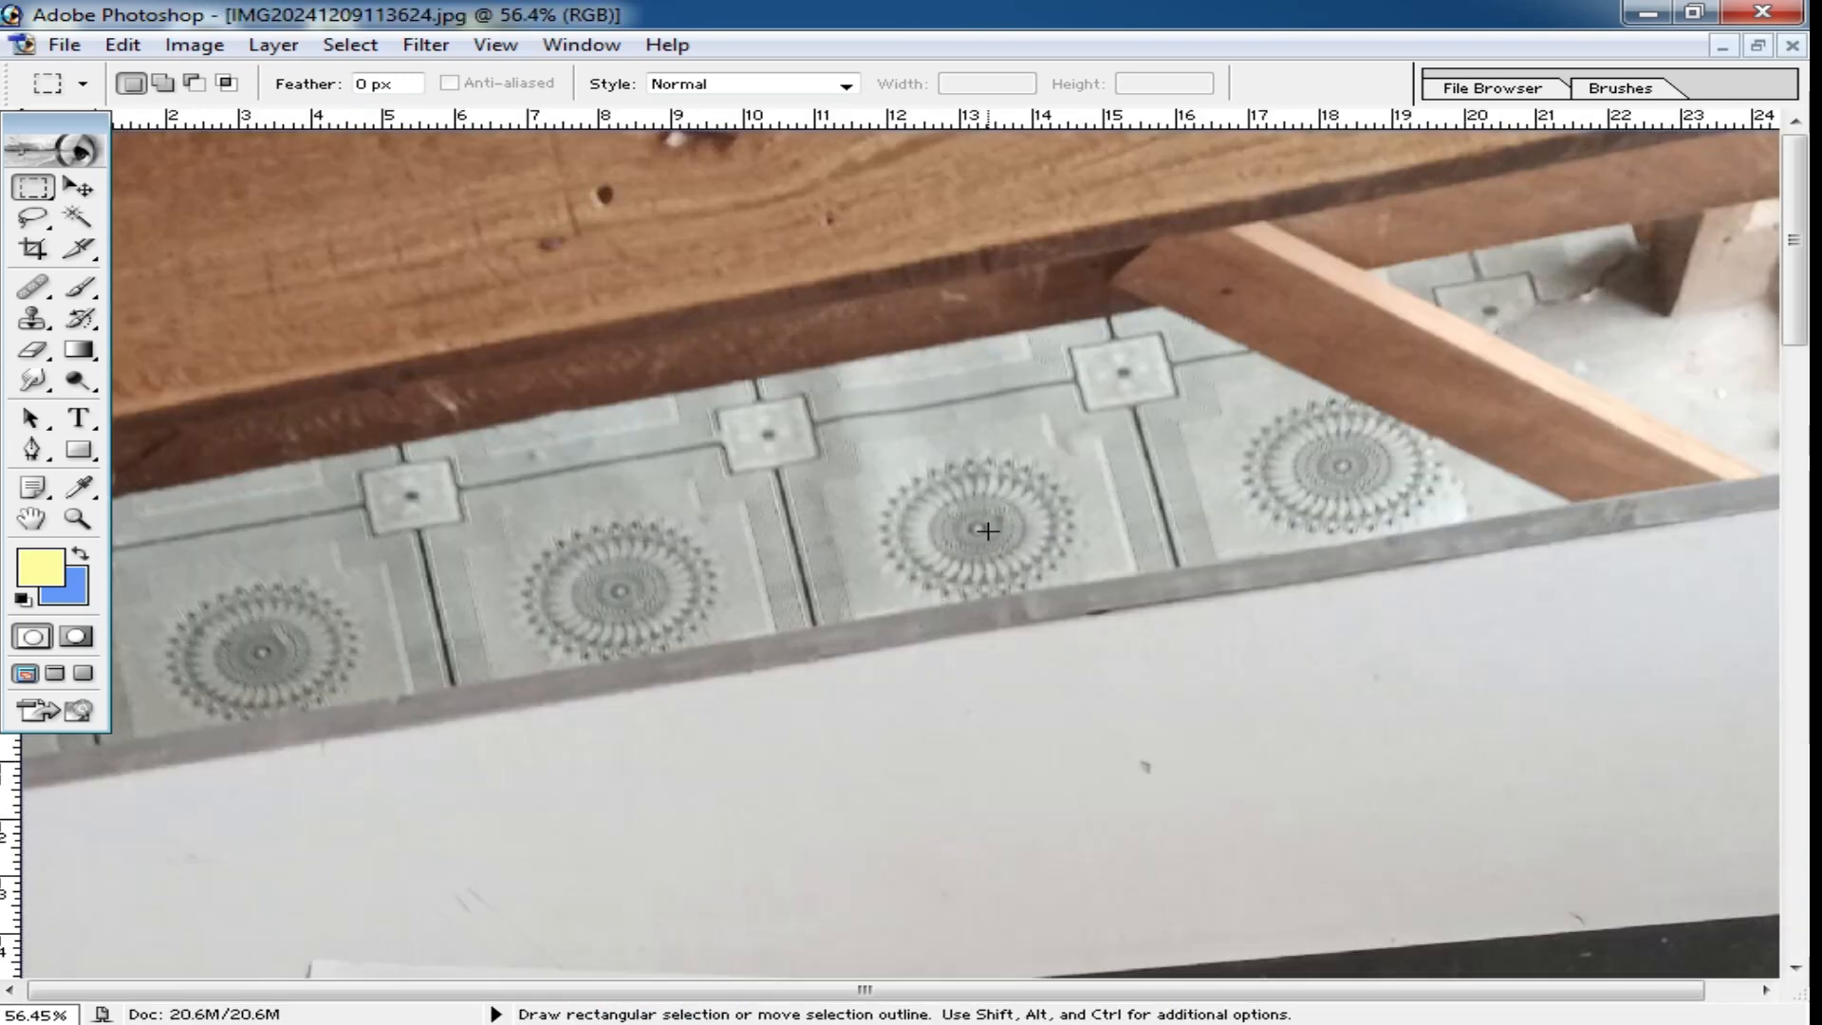
{"action": "key", "text": "ctrl+minus"}
{"action": "key", "text": "ctrl+minus"}
{"action": "key", "text": "ctrl+minus"}
{"action": "key", "text": "ctrl+minus"}
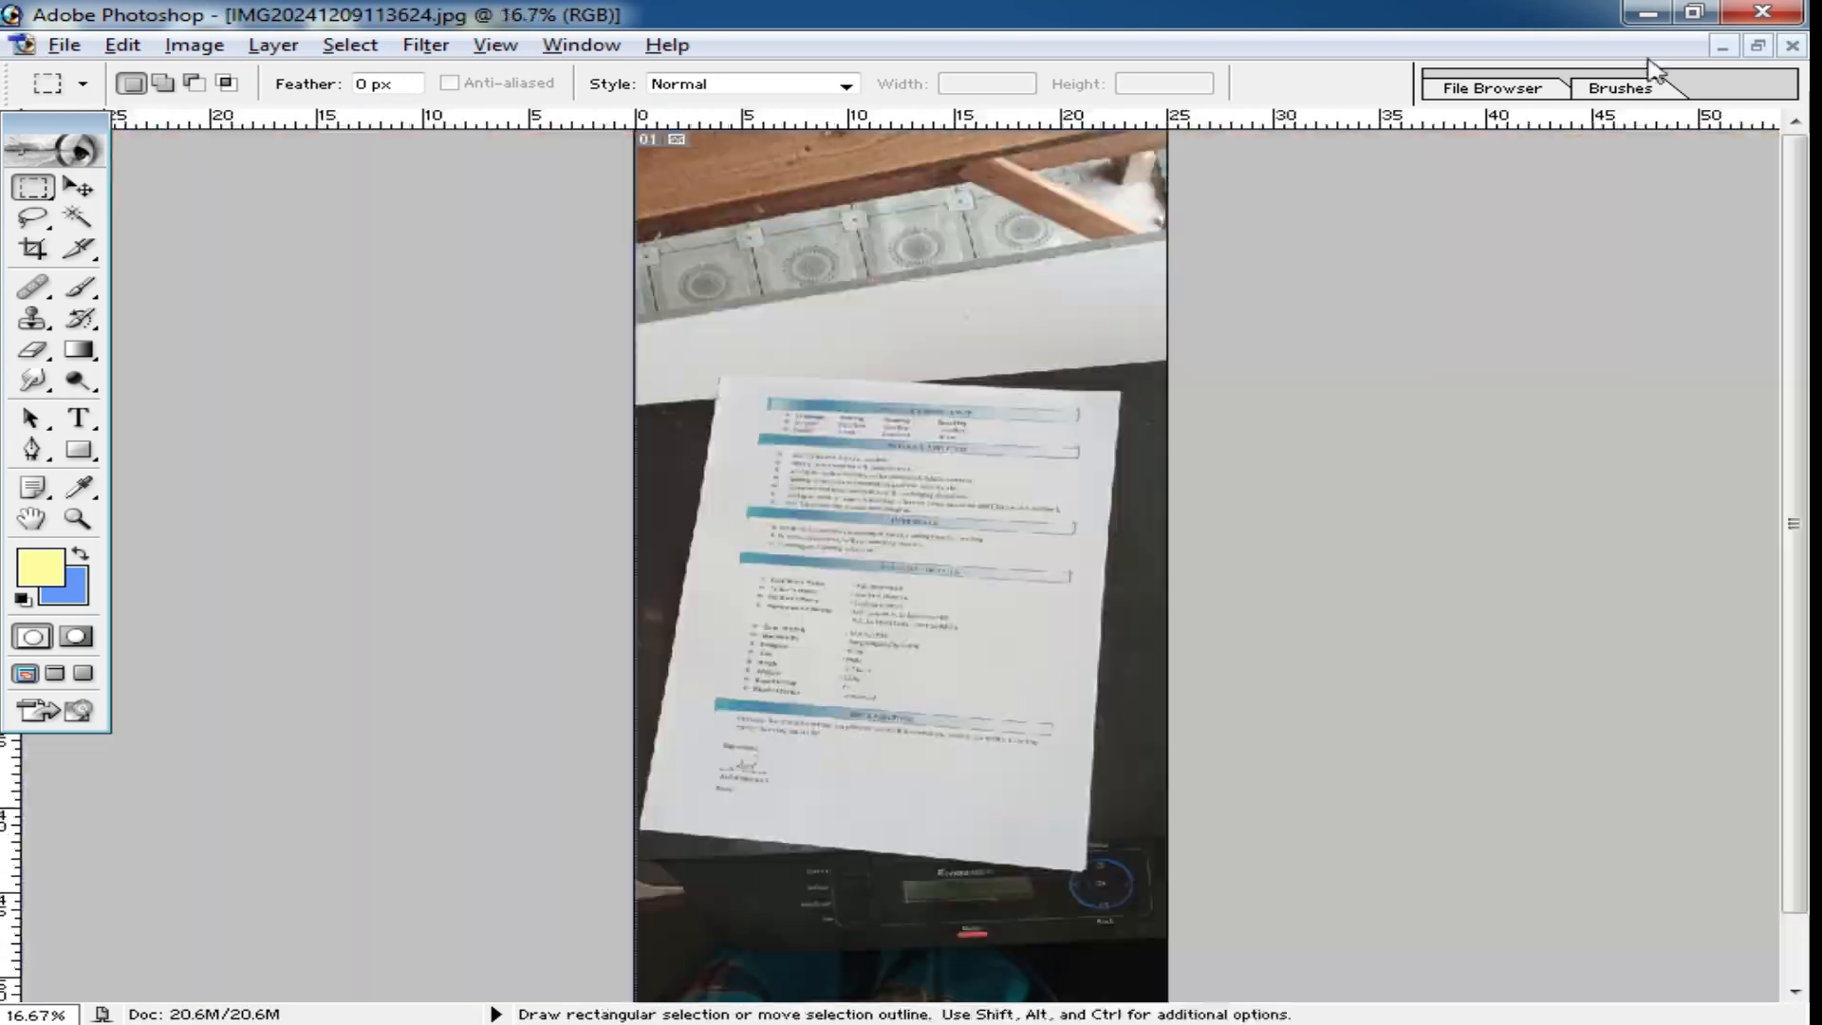
{"action": "left_click", "coordinate": [1758, 46]}
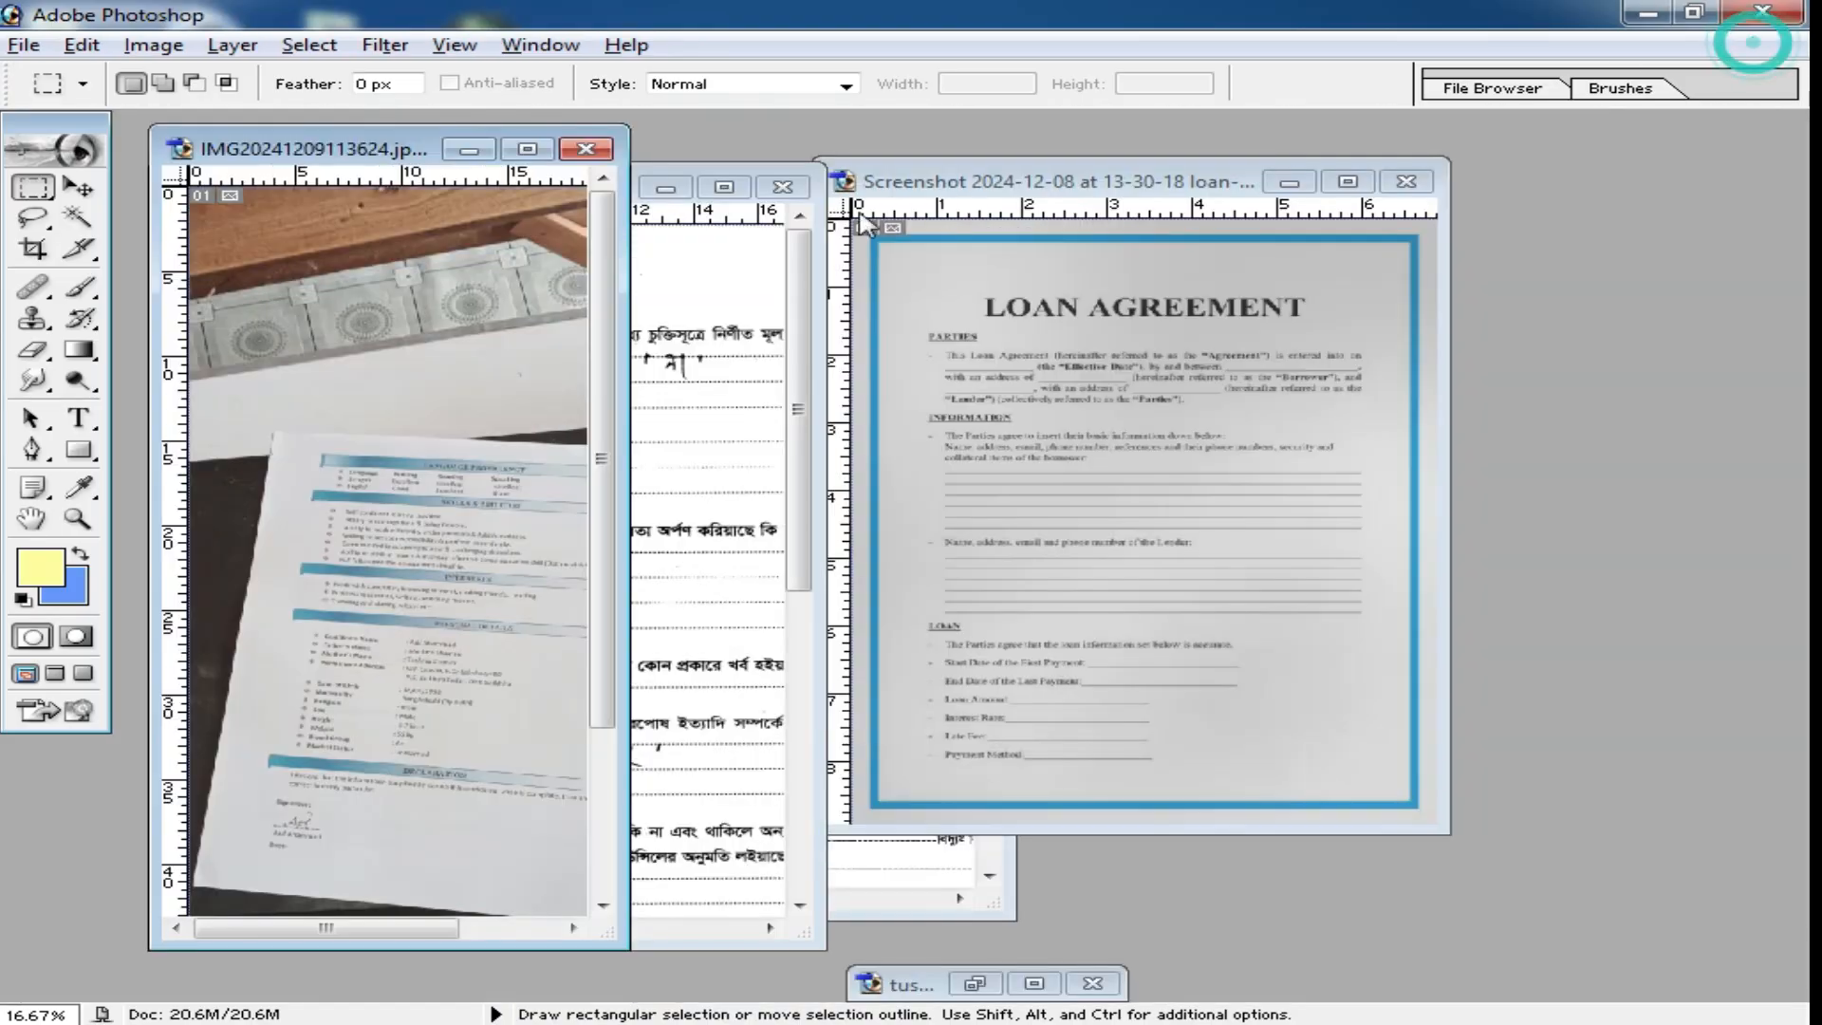
Bring the mannan 888 (1).jpg form to the front, reposition its window and maximize it.
{"action": "left_click", "coordinate": [716, 276]}
{"action": "left_click_drag", "start_coordinate": [481, 191], "coordinate": [860, 297]}
{"action": "double_click", "coordinate": [859, 298]}
Cover the handwritten answer under item 16 with a copied patch of its blank dotted line, and deselect.
{"action": "left_click", "coordinate": [905, 427], "text": "ctrl"}
{"action": "left_click", "coordinate": [827, 416], "text": "ctrl"}
{"action": "left_click", "coordinate": [750, 421], "text": "ctrl"}
{"action": "left_click", "coordinate": [784, 486], "text": "ctrl"}
{"action": "left_click", "coordinate": [977, 521], "text": "ctrl"}
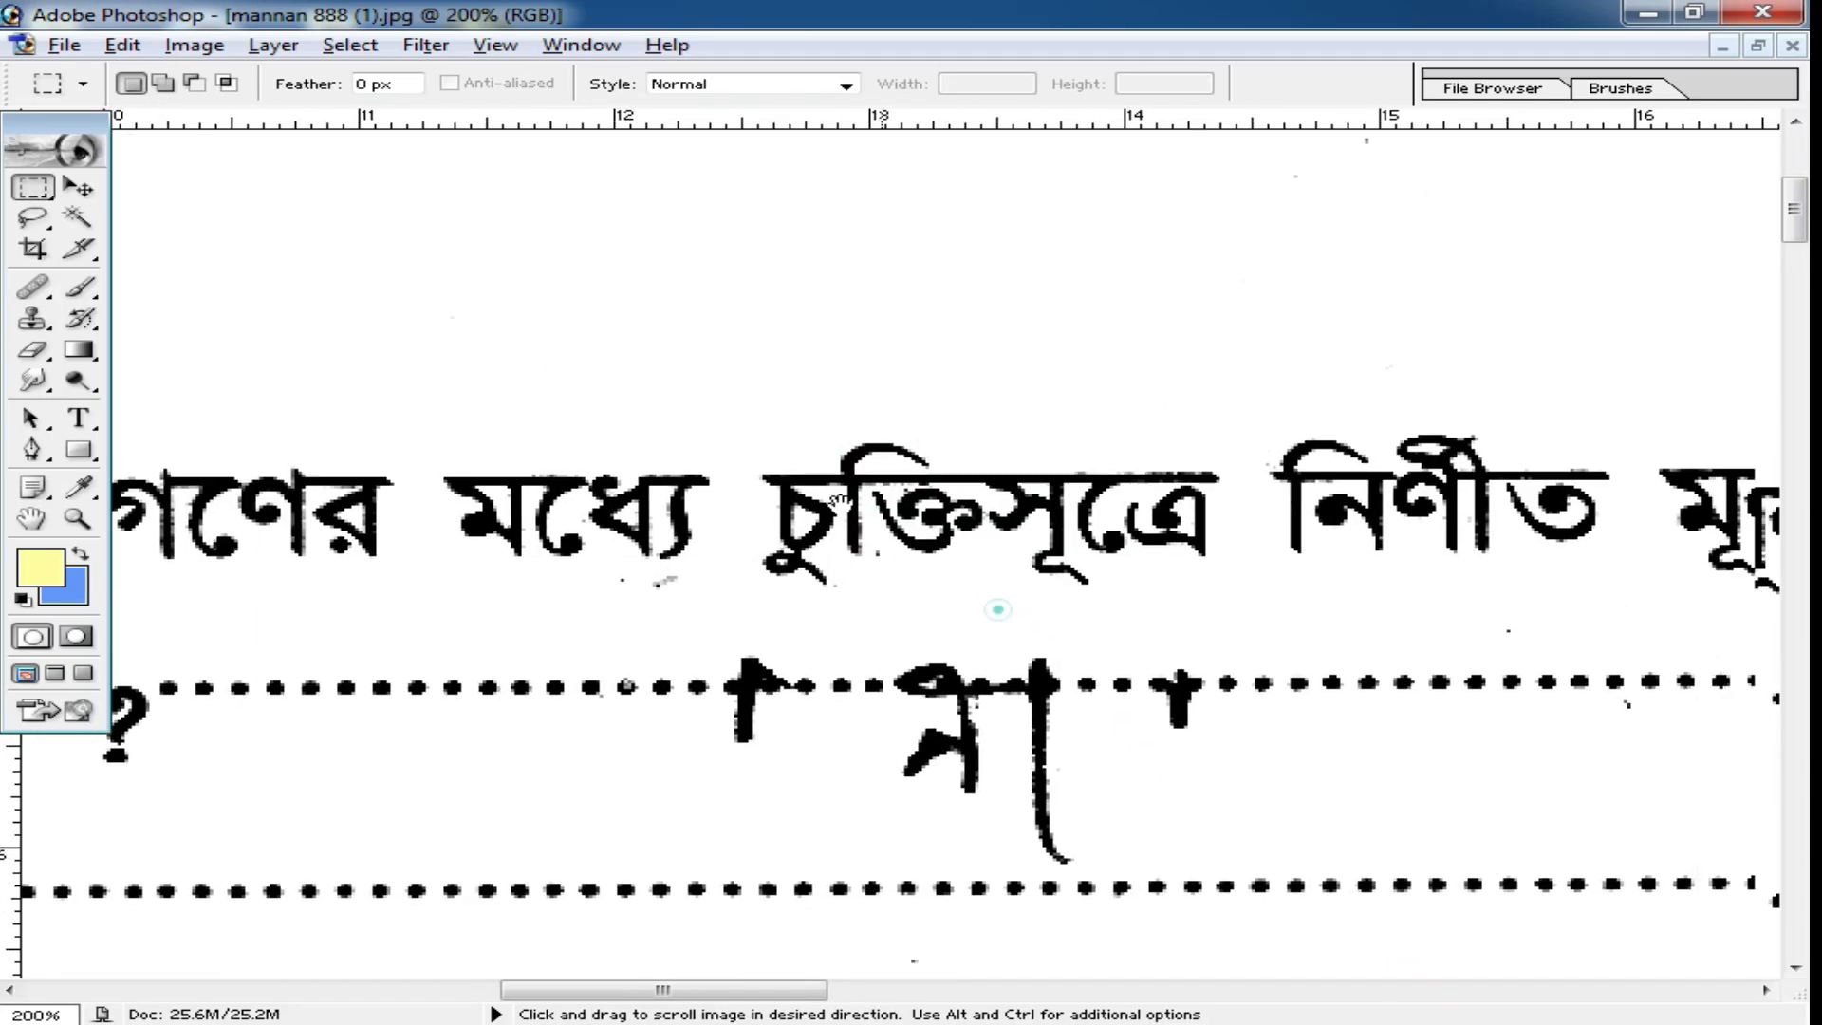
{"action": "left_click_drag", "start_coordinate": [1115, 773], "coordinate": [906, 567]}
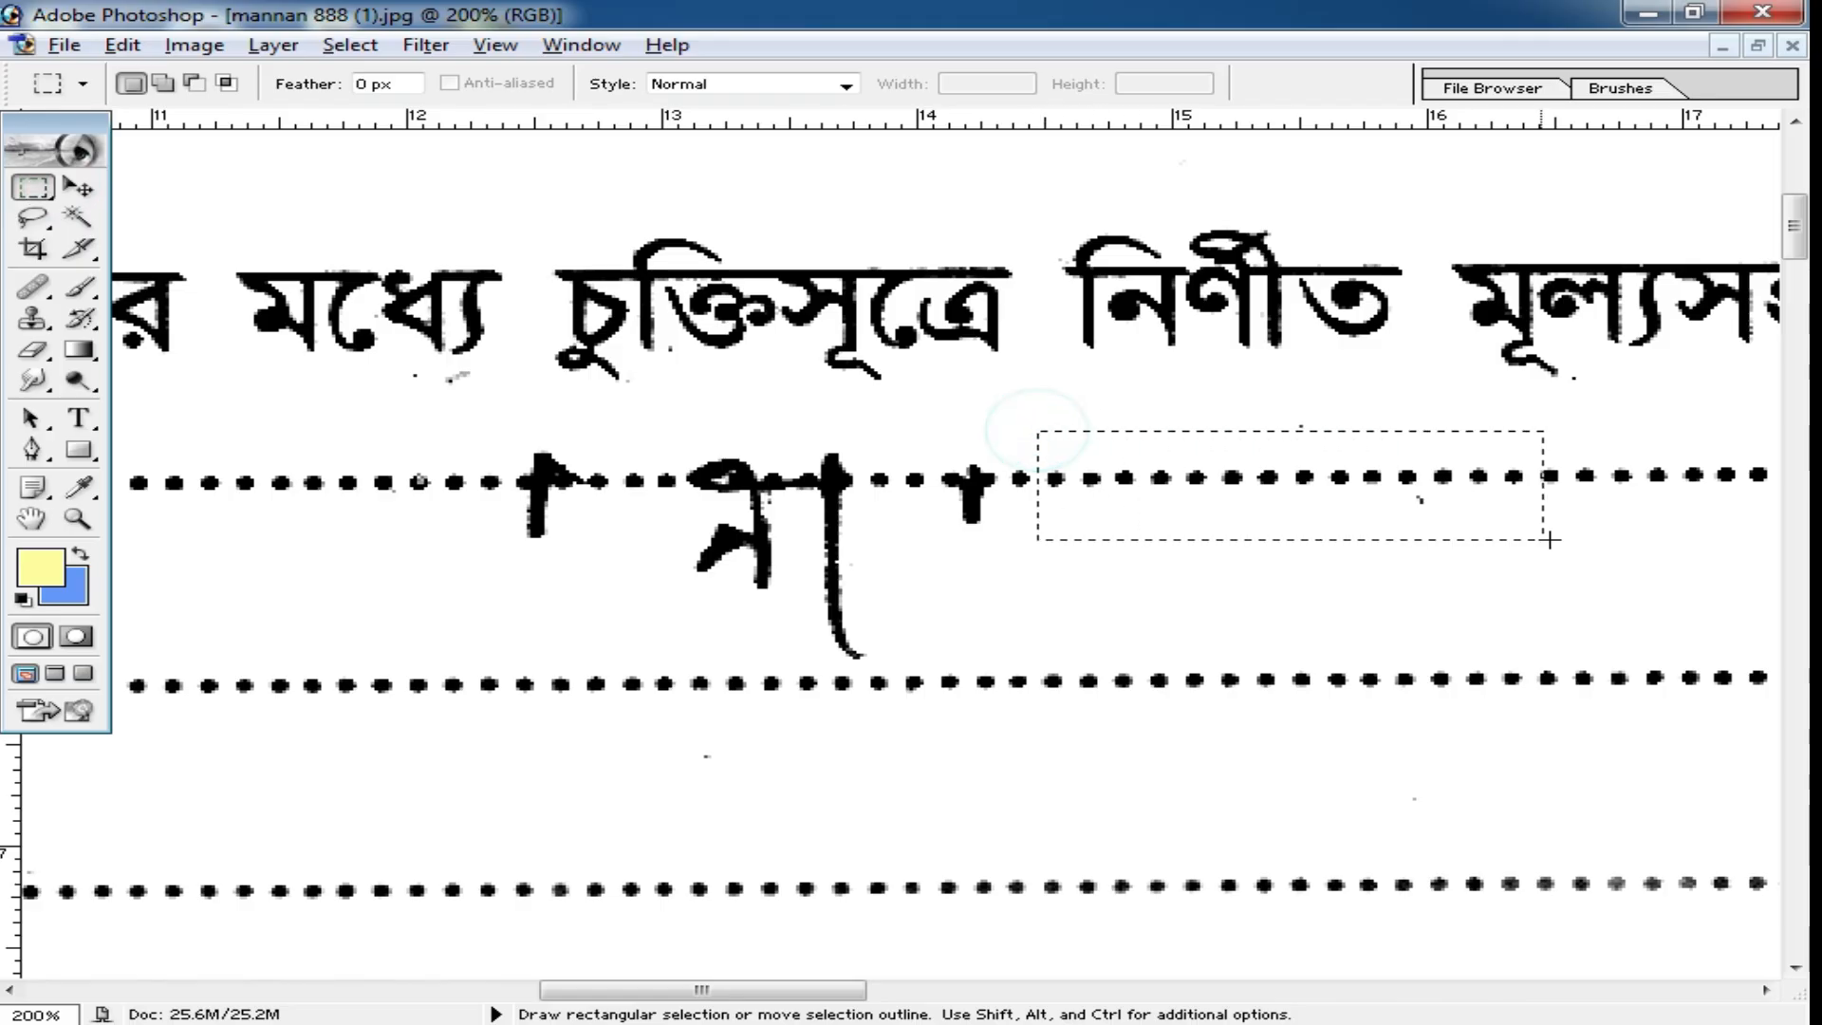
{"action": "left_click_drag", "start_coordinate": [1643, 575], "coordinate": [1639, 664]}
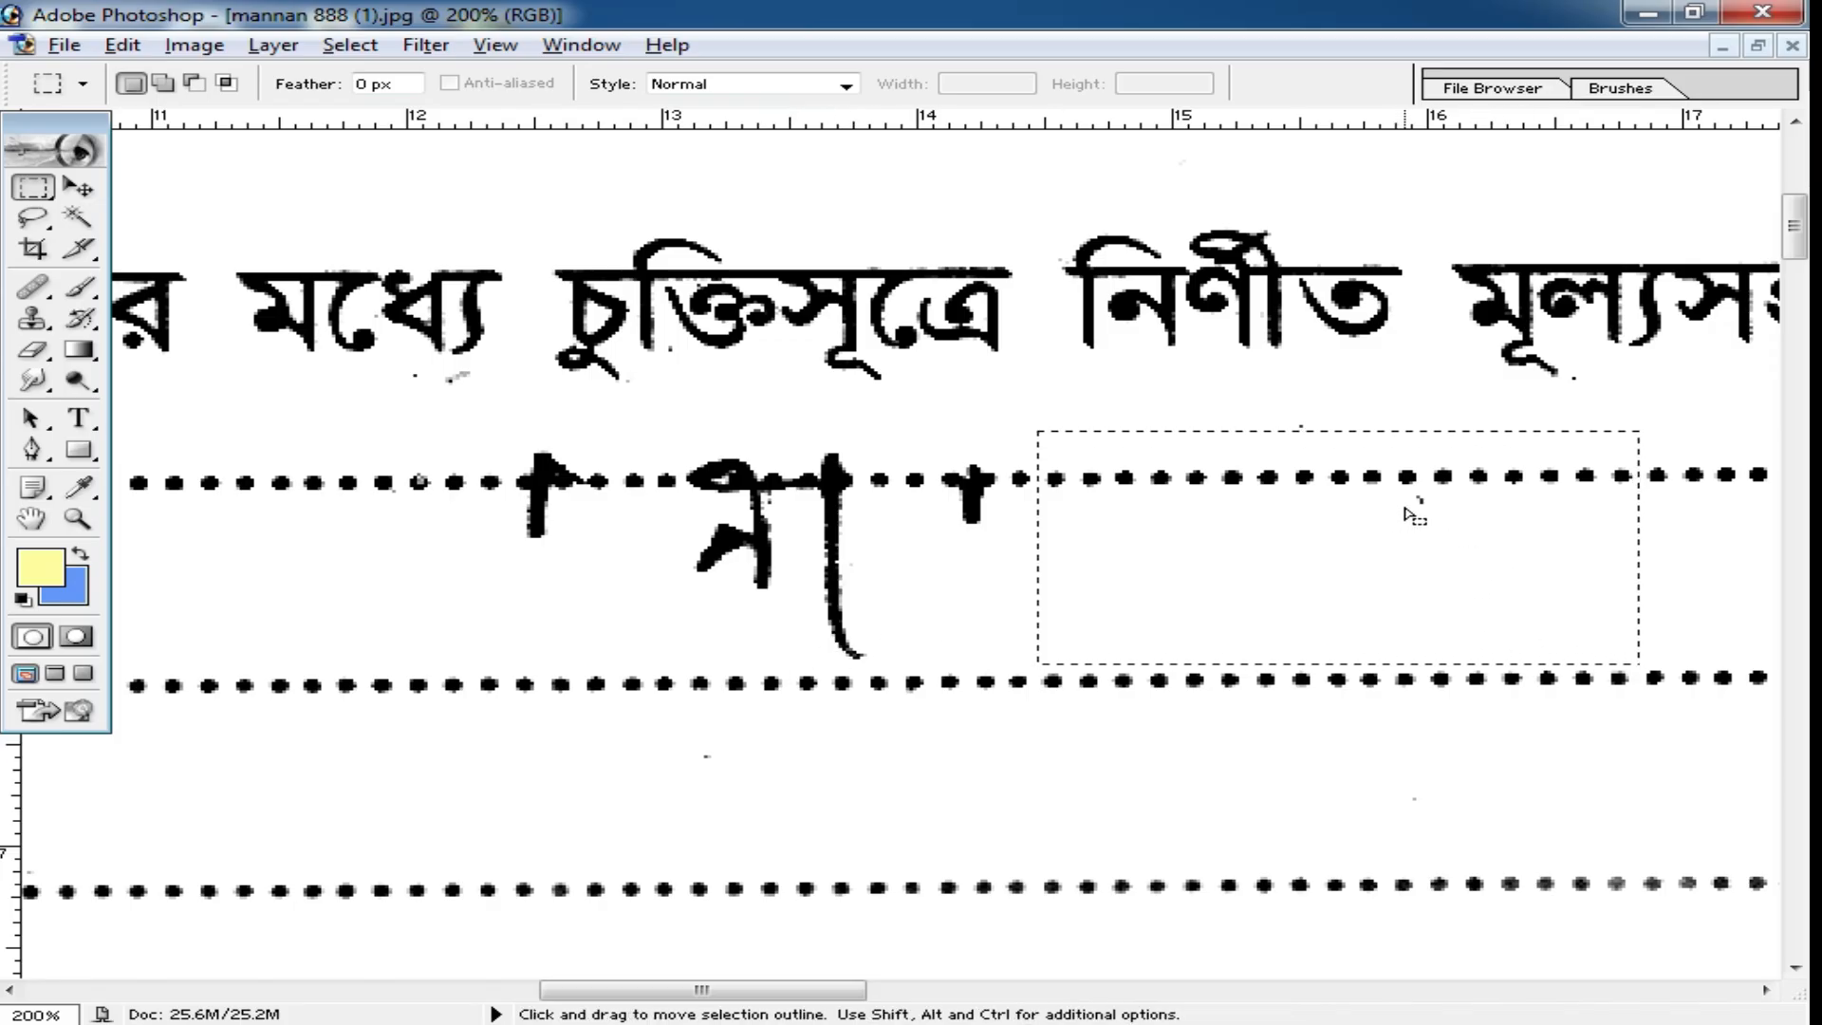
{"action": "left_click_drag", "start_coordinate": [1411, 508], "coordinate": [835, 510]}
{"action": "left_click_drag", "start_coordinate": [1033, 537], "coordinate": [1025, 543]}
{"action": "key", "text": "ctrl+d"}
{"action": "left_click", "coordinate": [1045, 553], "text": "alt"}
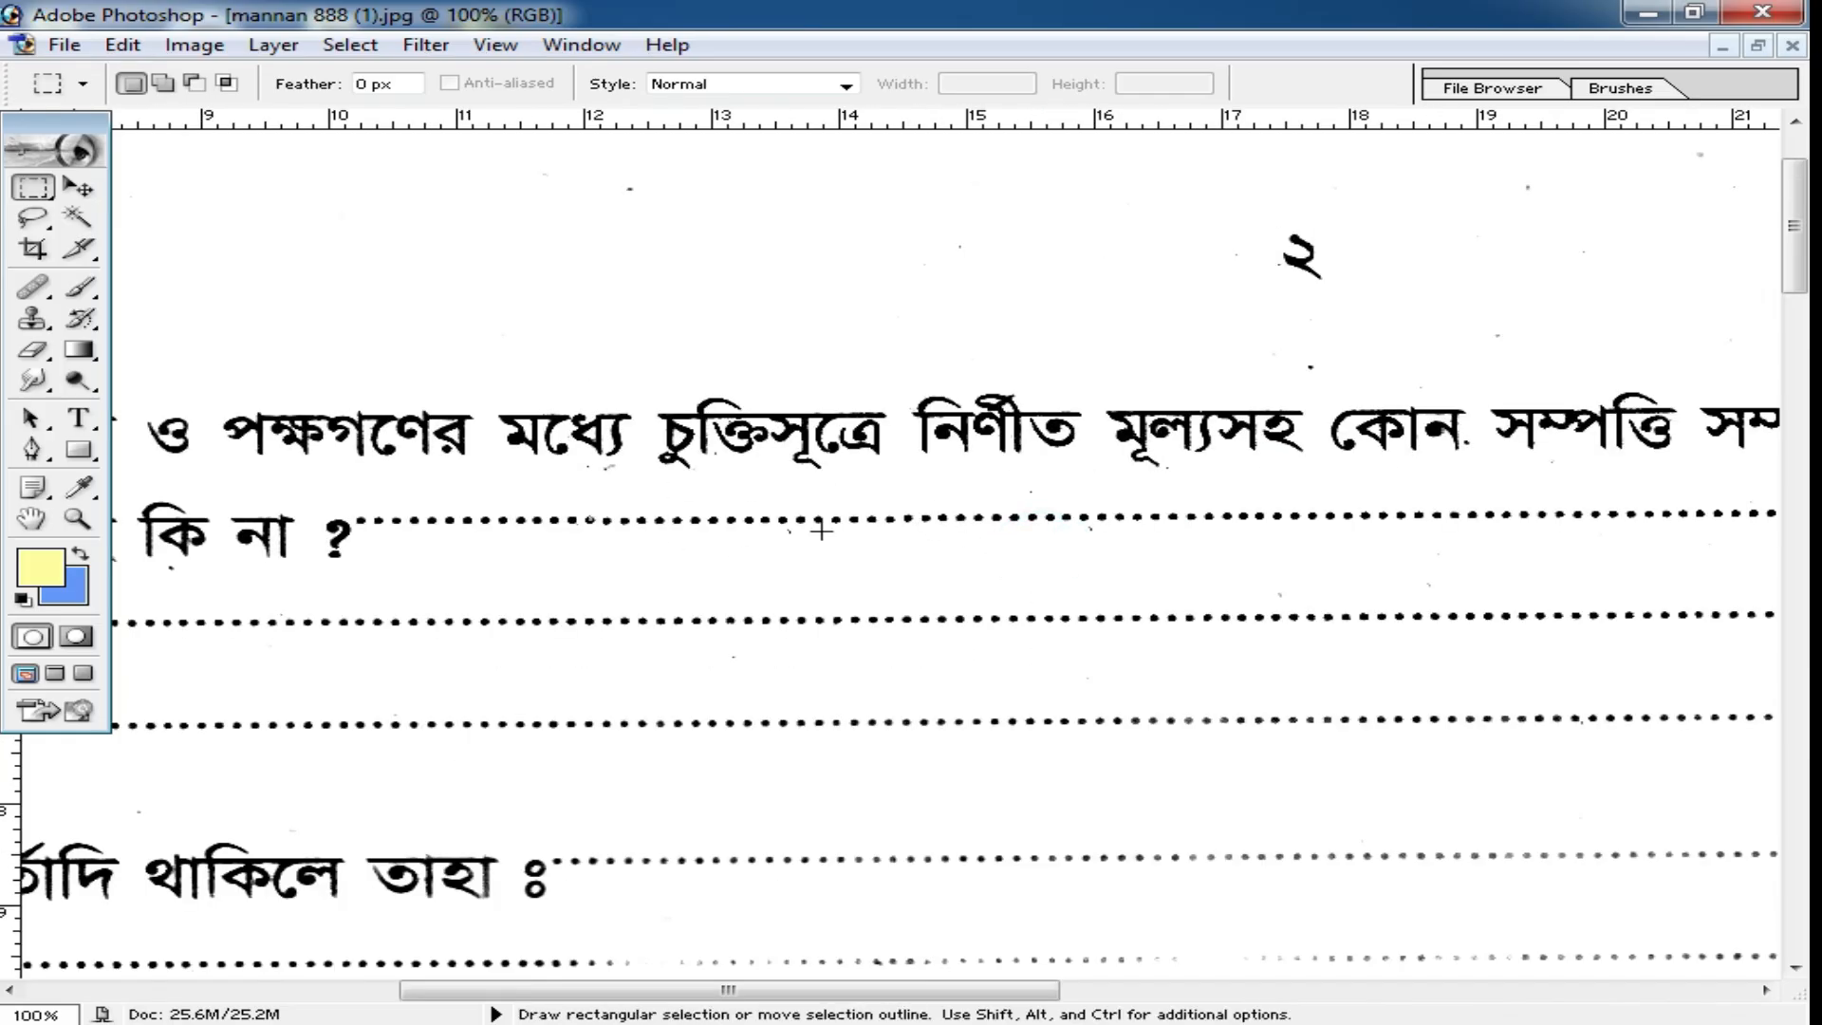
Cover the handwritten answer at item 19 with a copied patch of dotted line, nudge it into alignment, and deselect.
{"action": "key", "text": "ctrl+minus"}
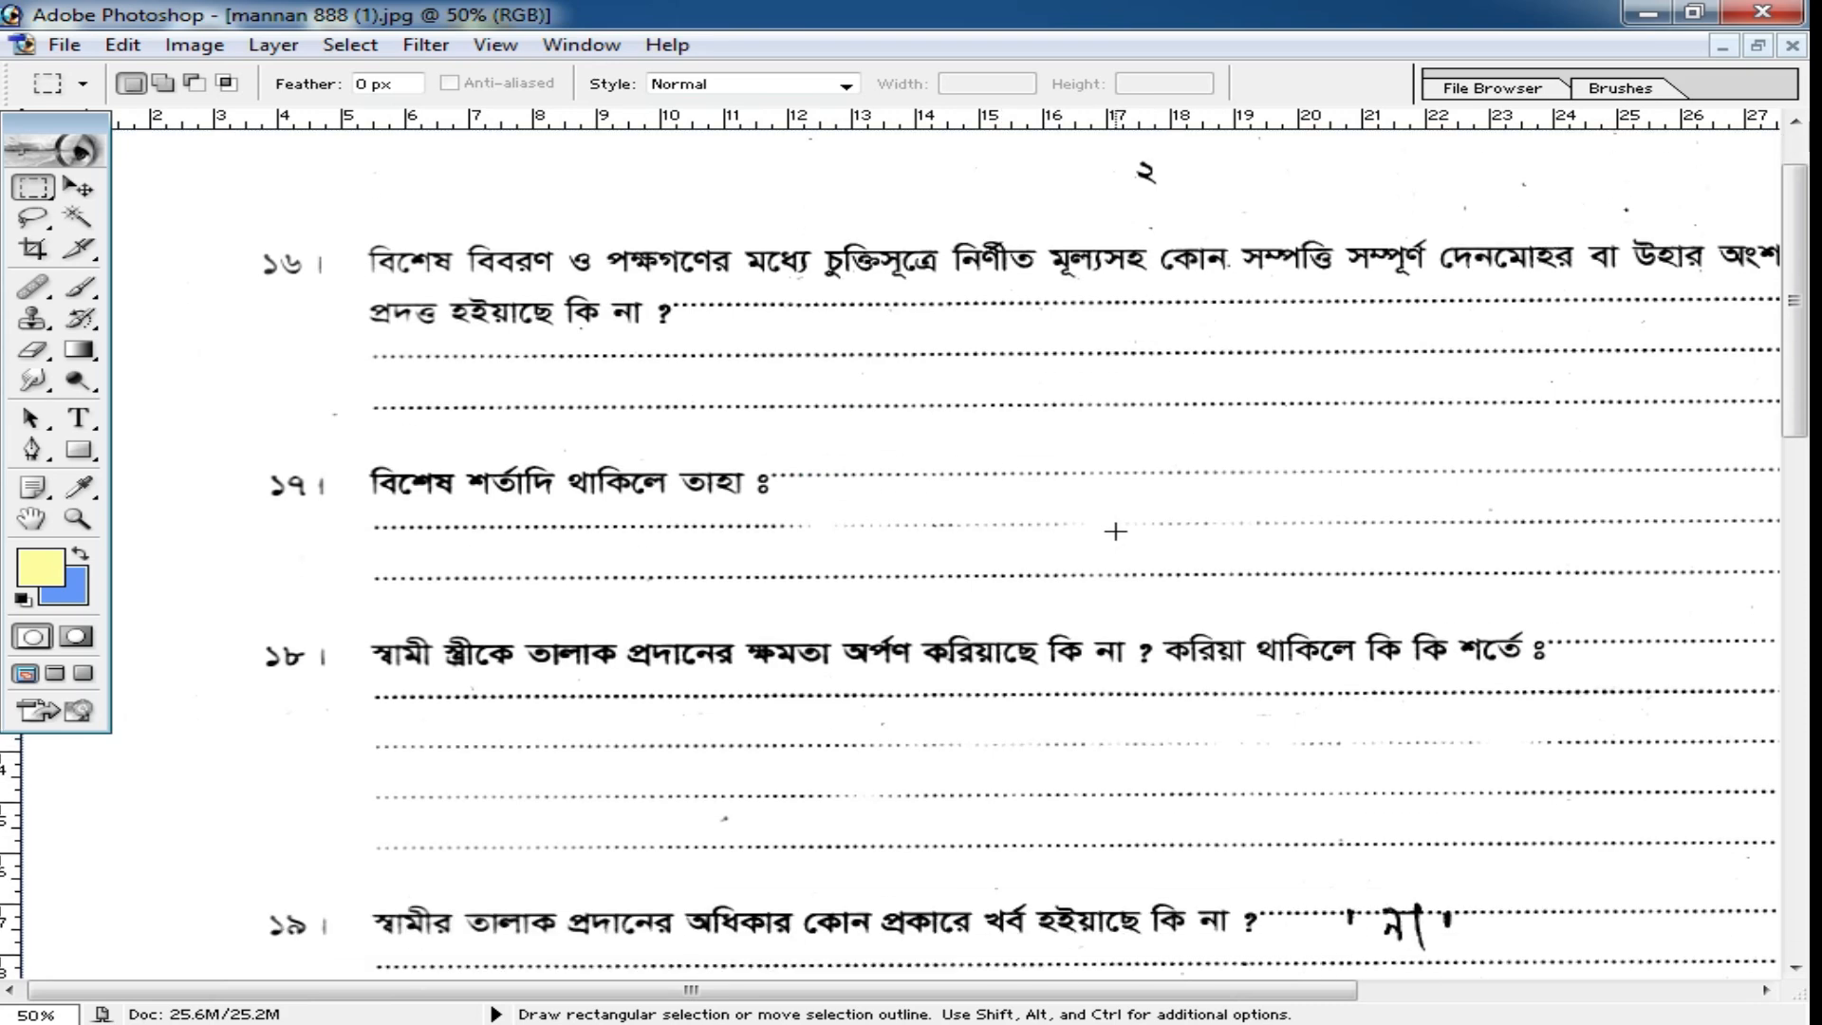
{"action": "scroll", "coordinate": [1211, 567], "scroll_direction": "down", "scroll_amount": 3}
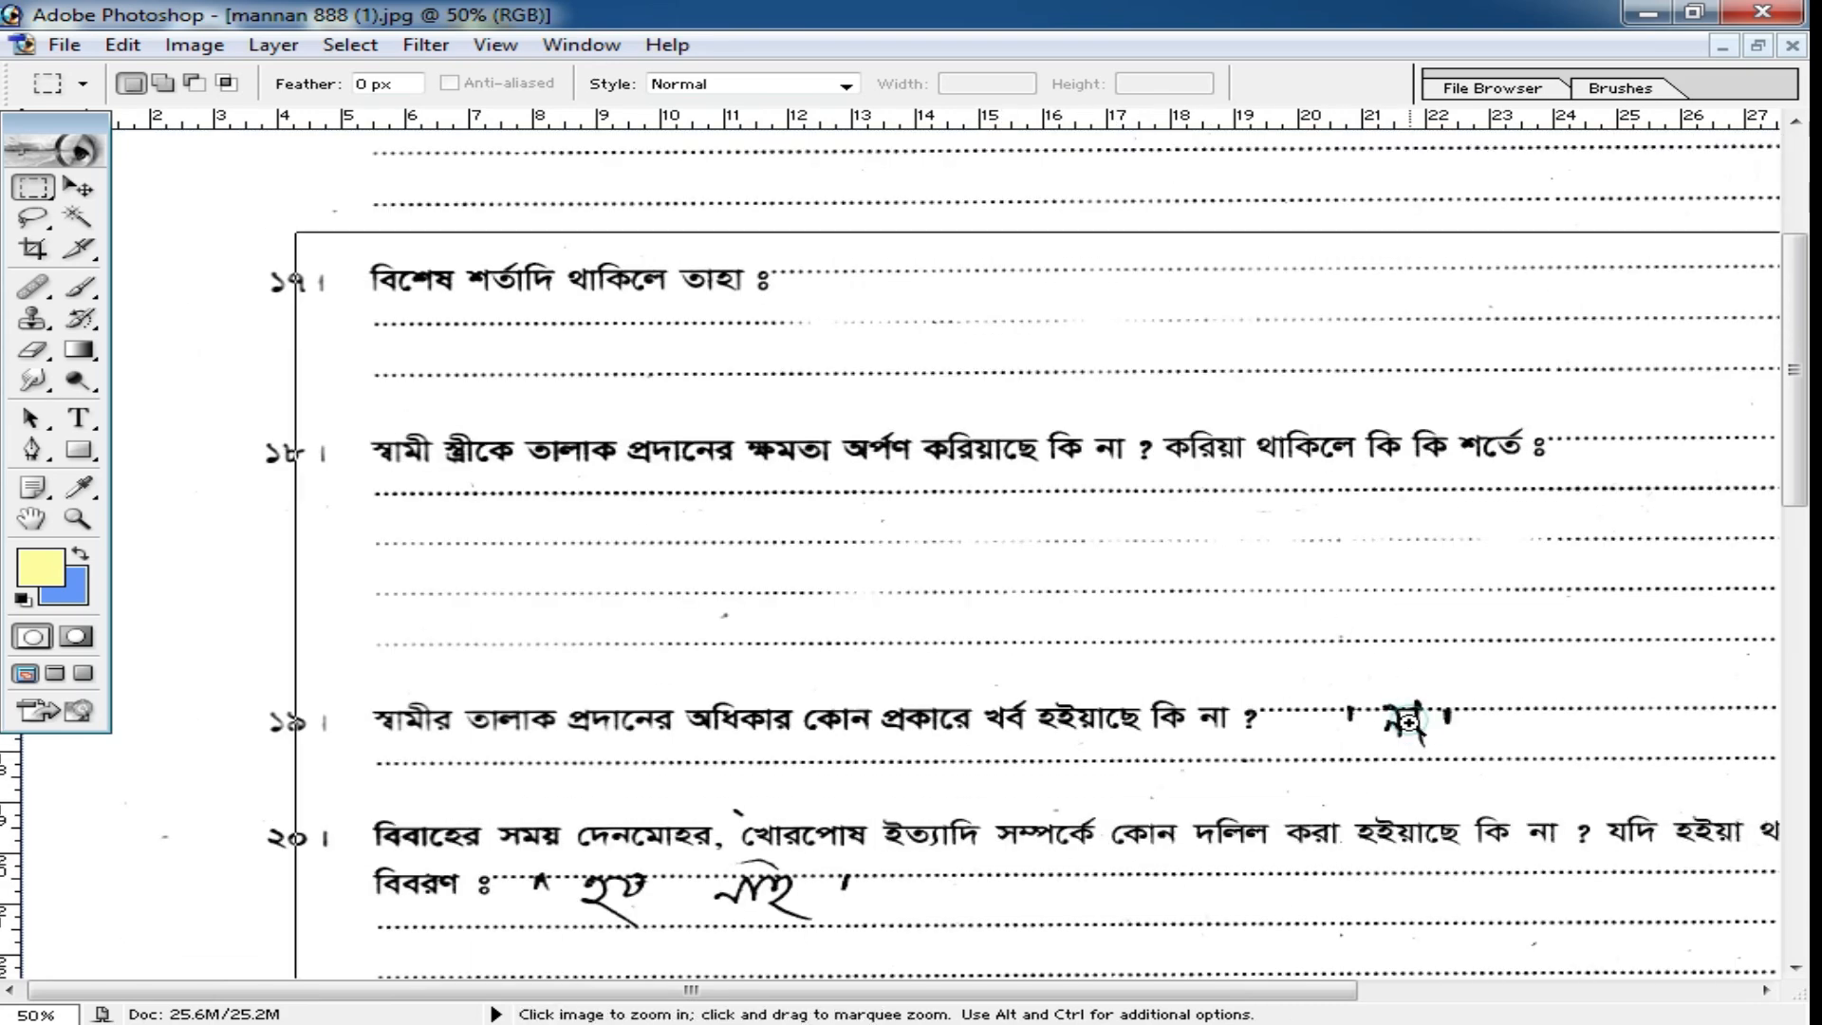
{"action": "left_click", "coordinate": [1411, 714], "text": "ctrl"}
{"action": "left_click_drag", "start_coordinate": [1490, 748], "coordinate": [892, 559]}
{"action": "left_click_drag", "start_coordinate": [310, 374], "coordinate": [853, 482]}
{"action": "left_click", "coordinate": [721, 441], "text": "ctrl"}
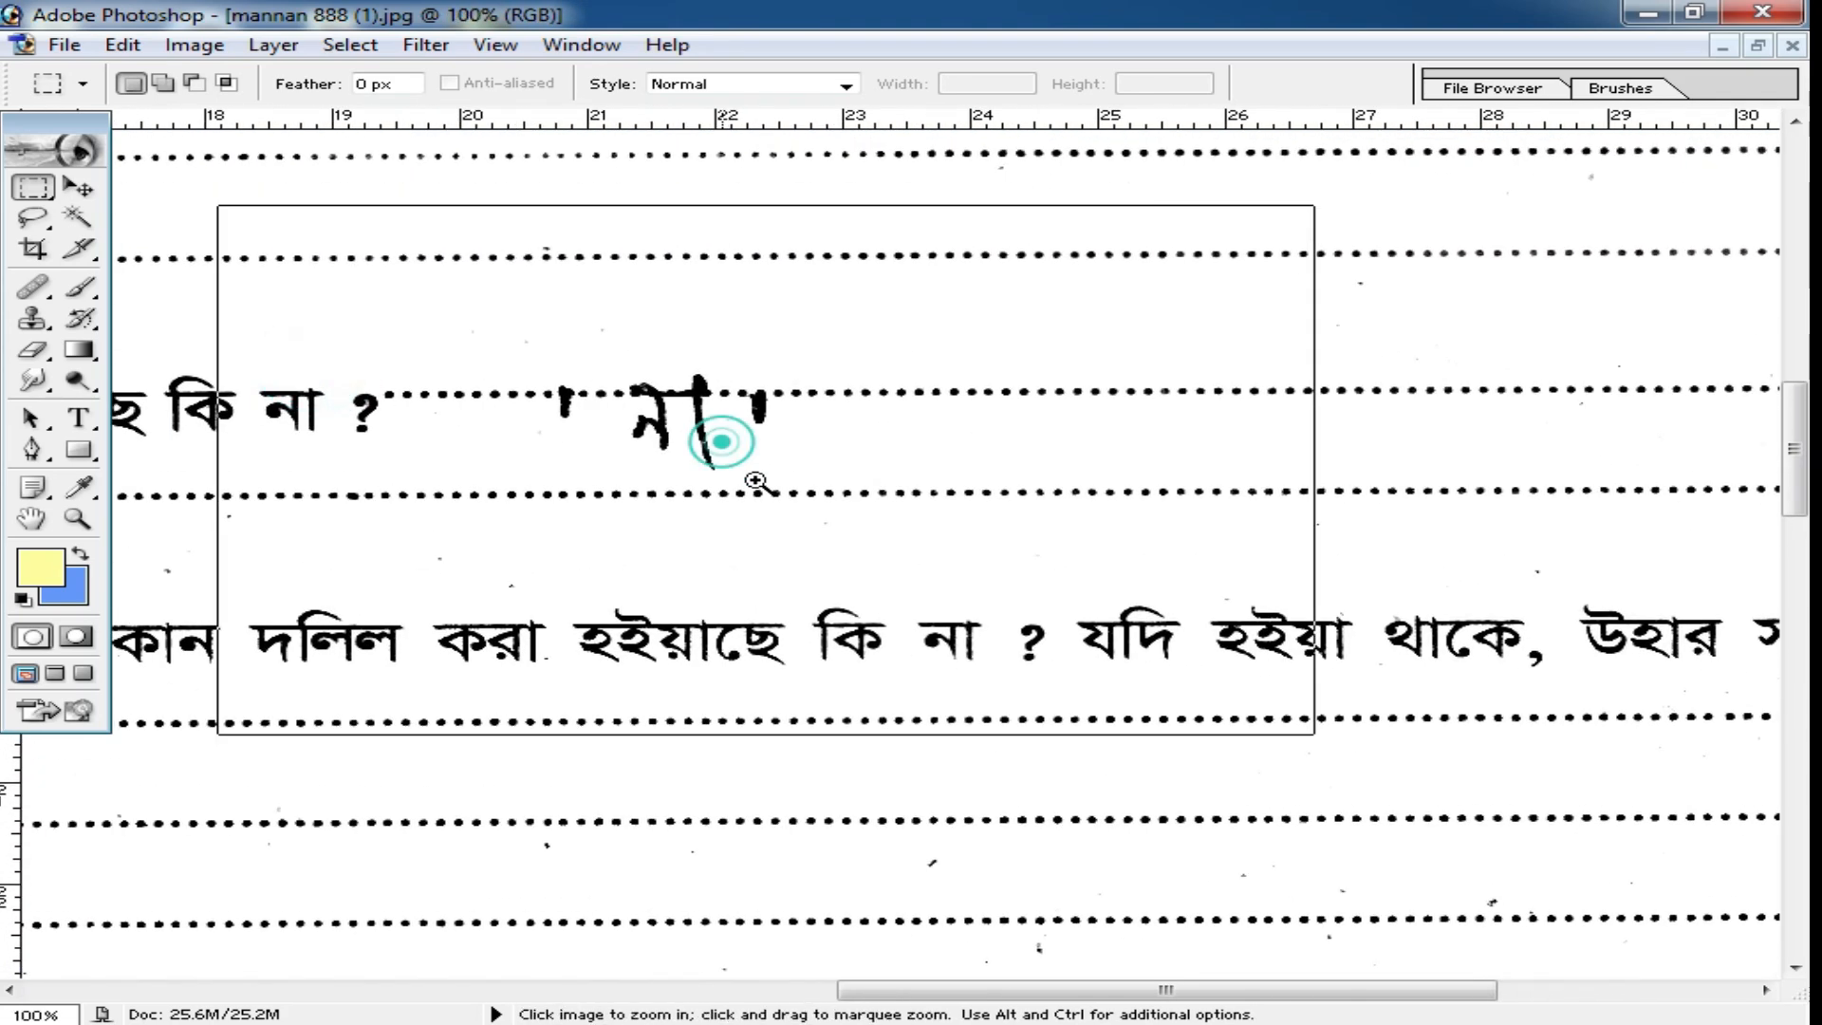
{"action": "left_click_drag", "start_coordinate": [1061, 402], "coordinate": [1498, 644]}
{"action": "left_click_drag", "start_coordinate": [1415, 529], "coordinate": [915, 512]}
{"action": "key", "text": "Right"}
{"action": "key", "text": "Right"}
{"action": "key", "text": "Right"}
{"action": "key", "text": "Right"}
{"action": "key", "text": "Right"}
{"action": "key", "text": "Right"}
{"action": "key", "text": "Right"}
{"action": "key", "text": "Right"}
{"action": "key", "text": "Right"}
{"action": "key", "text": "Right"}
{"action": "key", "text": "Right"}
{"action": "key", "text": "Right"}
{"action": "key", "text": "Right"}
{"action": "key", "text": "Right"}
{"action": "key", "text": "Right"}
{"action": "key", "text": "Right"}
{"action": "key", "text": "Right"}
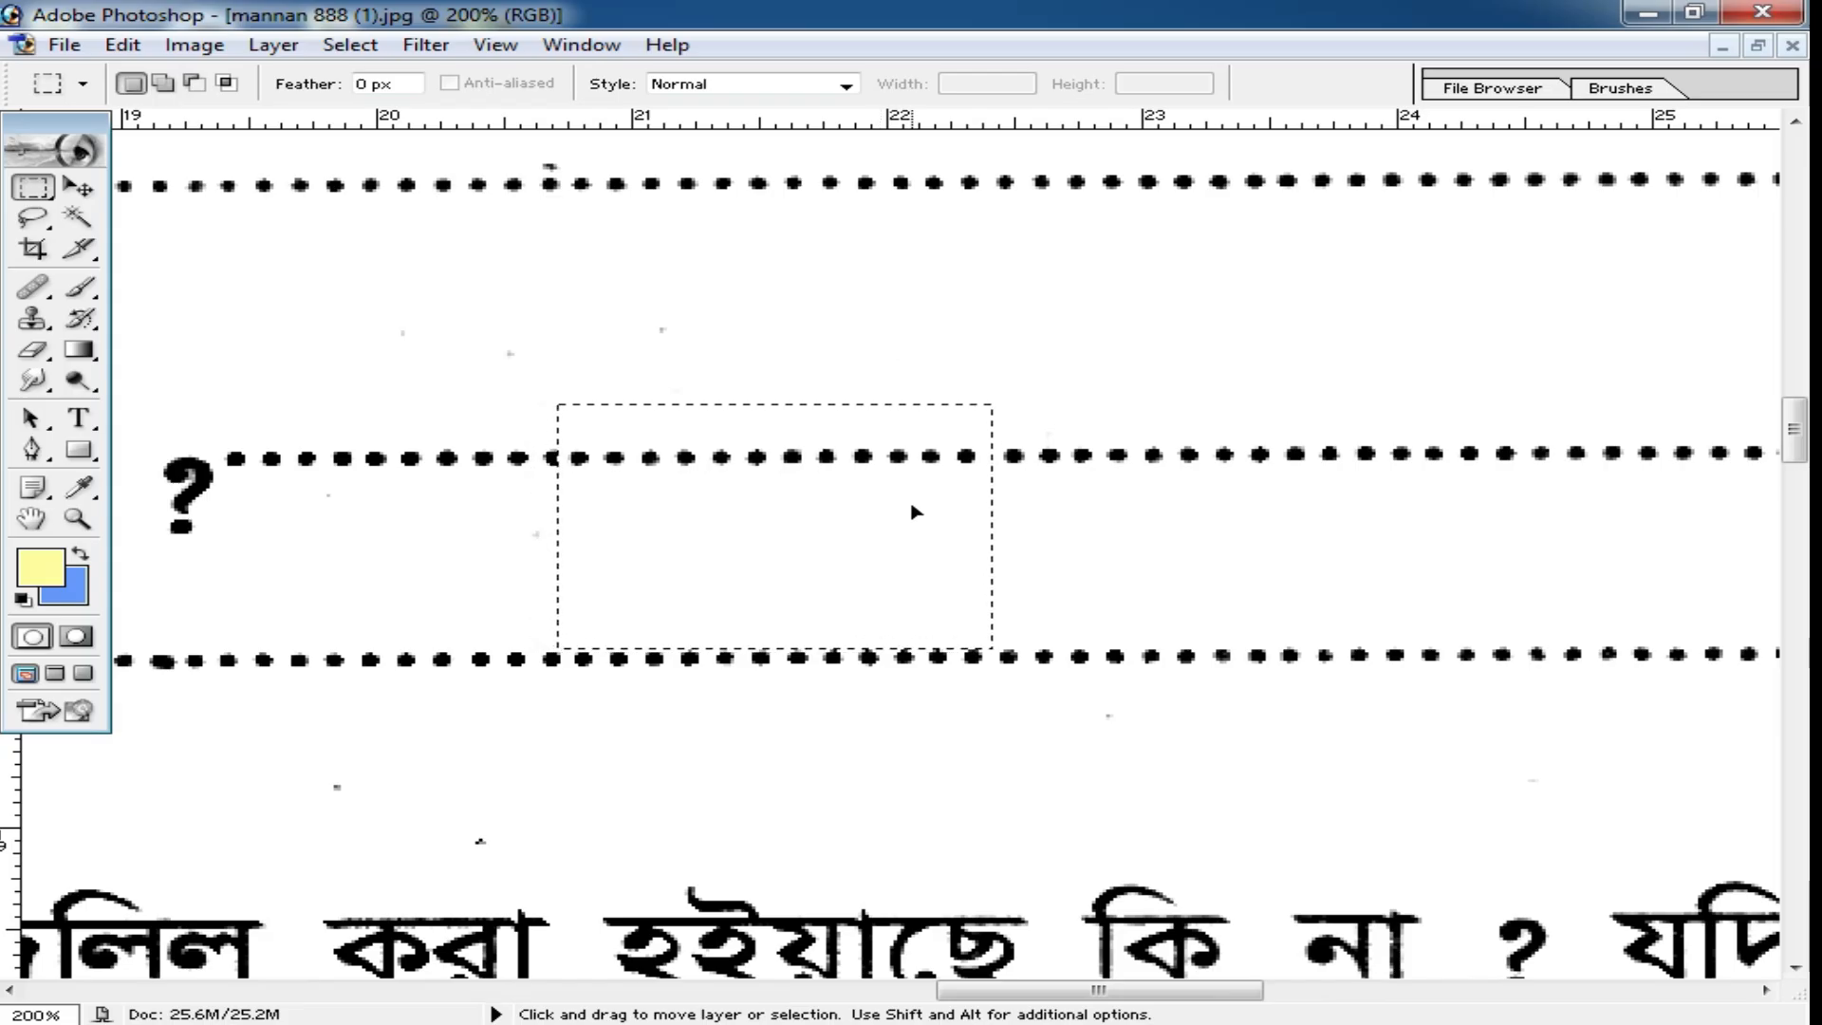
{"action": "key", "text": "ctrl+d"}
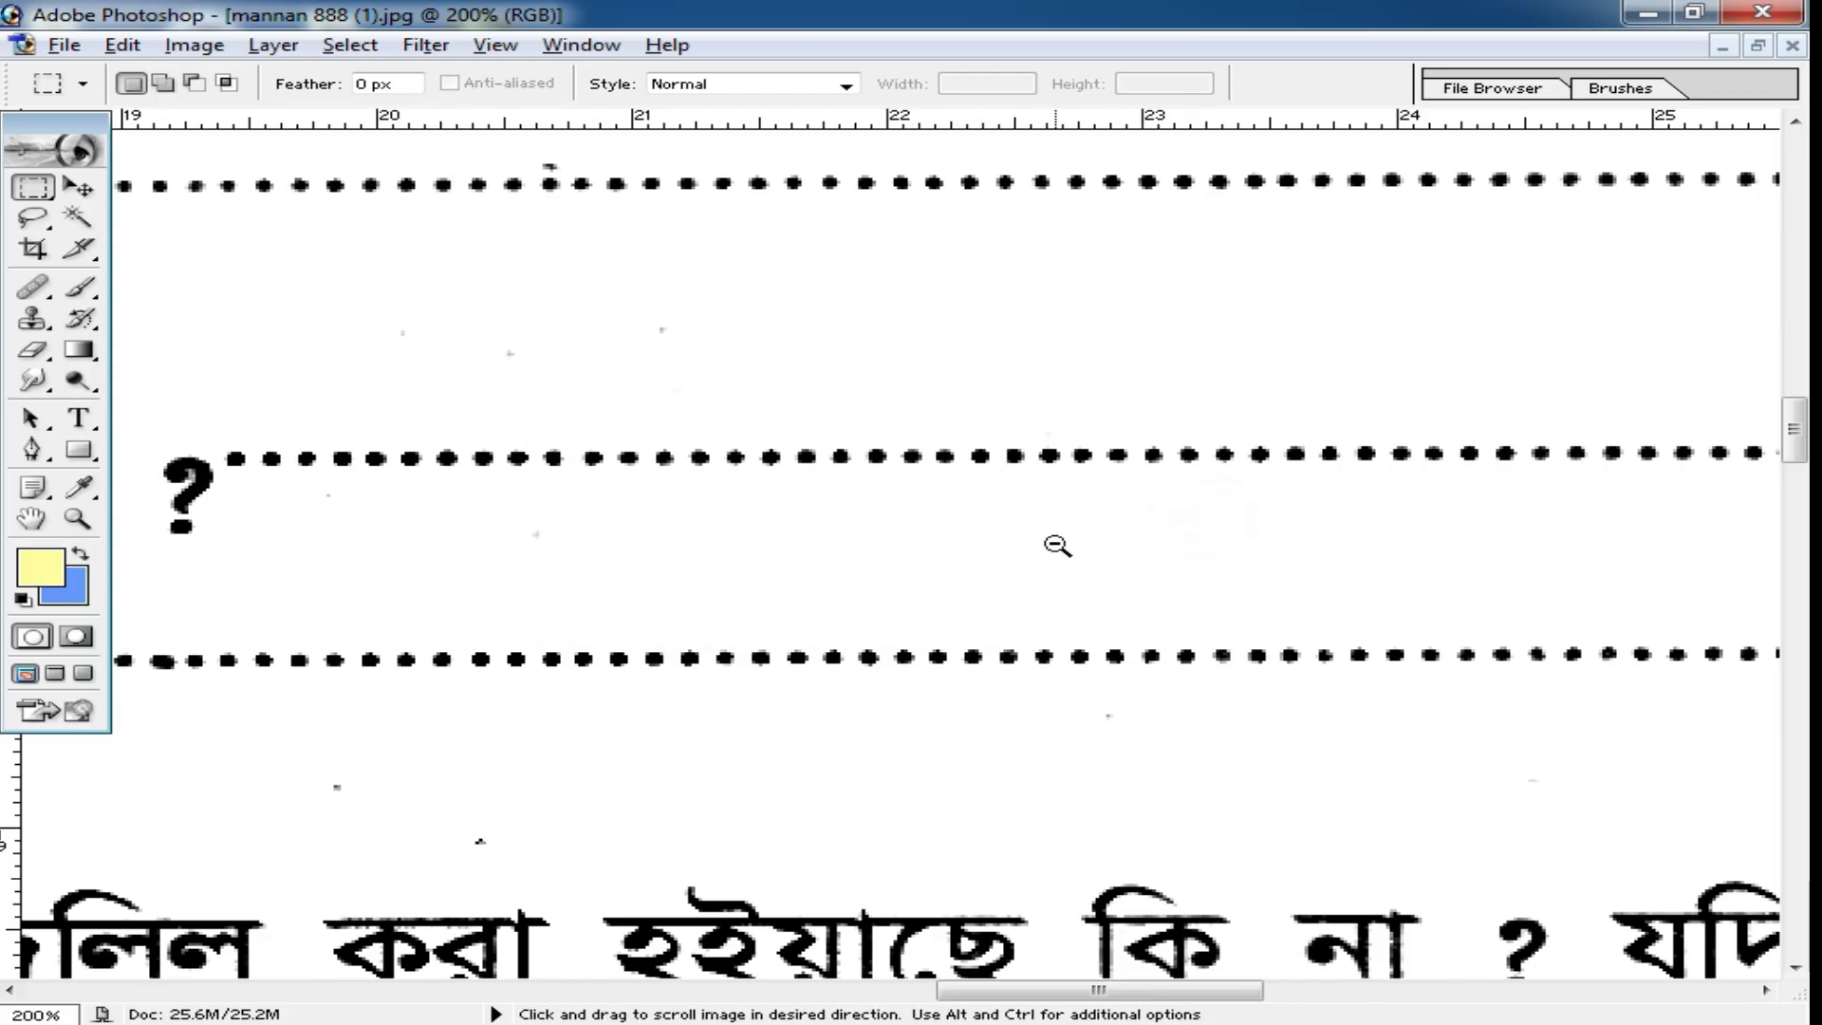
Review the cleaned form page and return mannan 888 (1).jpg to a floating window.
{"action": "left_click", "coordinate": [1050, 541], "text": "alt"}
{"action": "left_click", "coordinate": [1010, 578], "text": "alt"}
{"action": "left_click", "coordinate": [1010, 578], "text": "alt"}
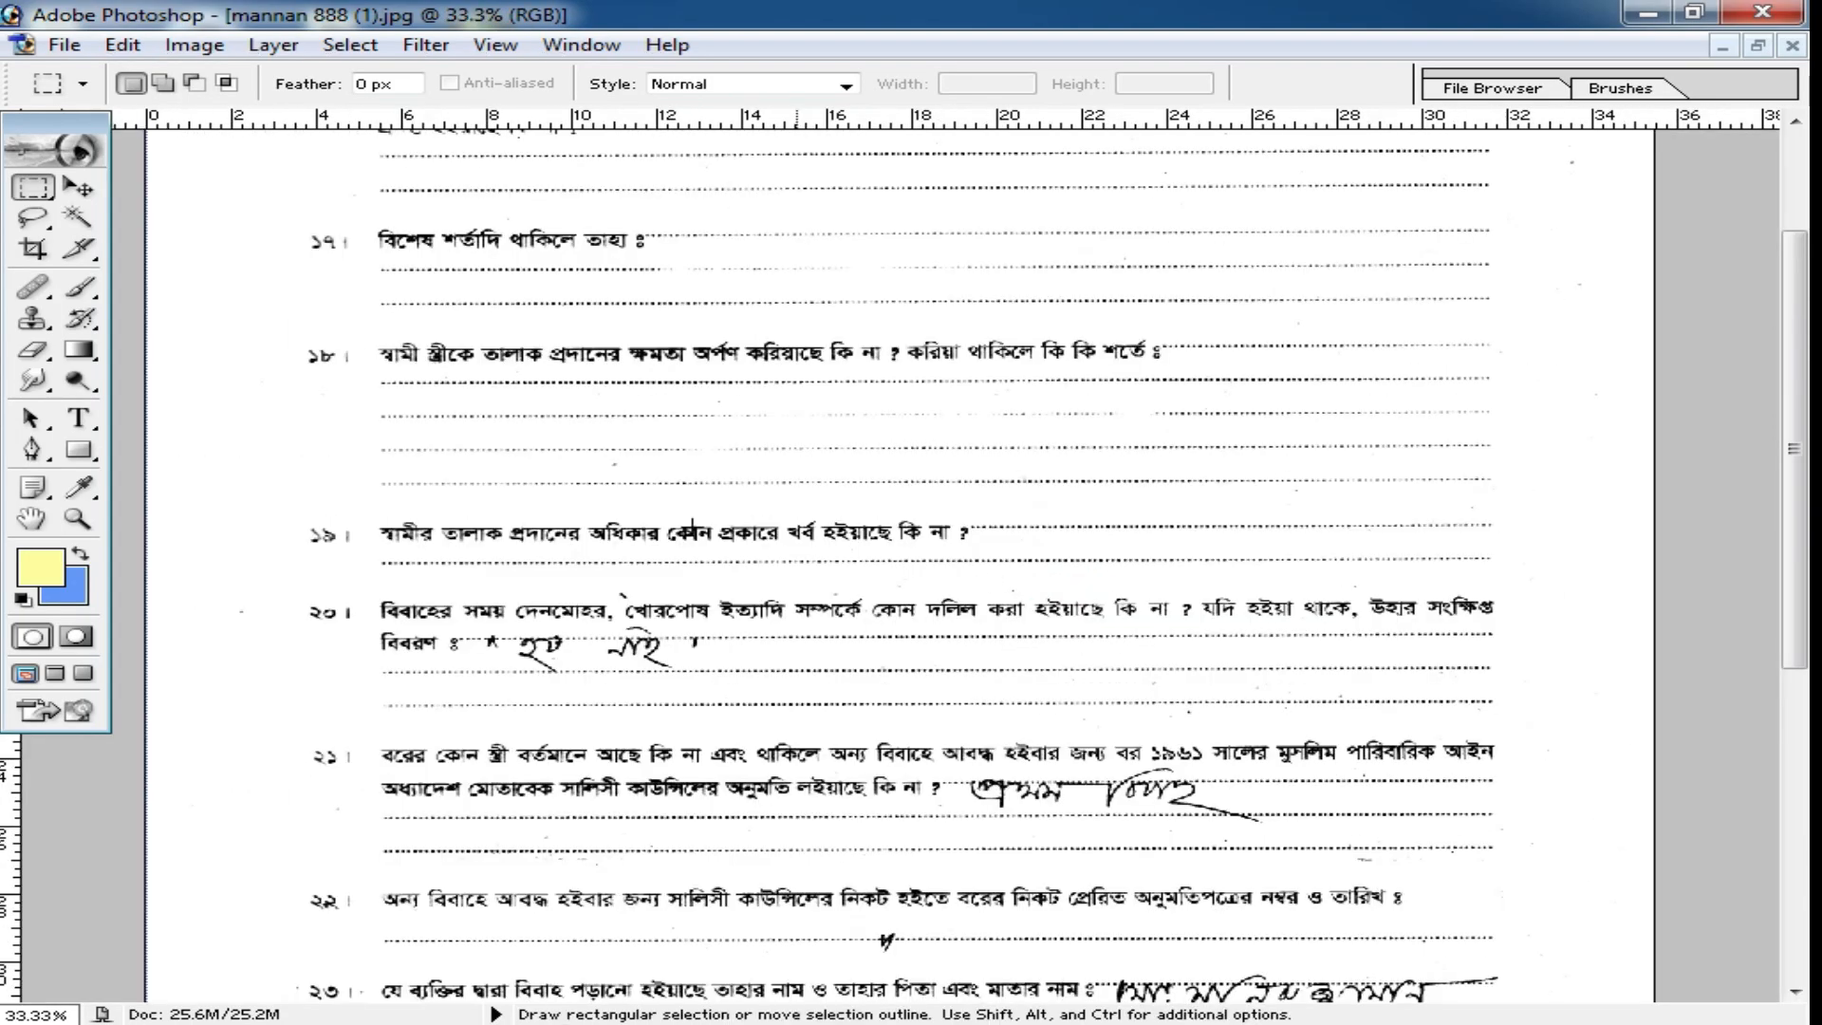
{"action": "scroll", "coordinate": [1135, 675], "scroll_direction": "down", "scroll_amount": 2}
{"action": "scroll", "coordinate": [878, 664], "scroll_direction": "up", "scroll_amount": 5}
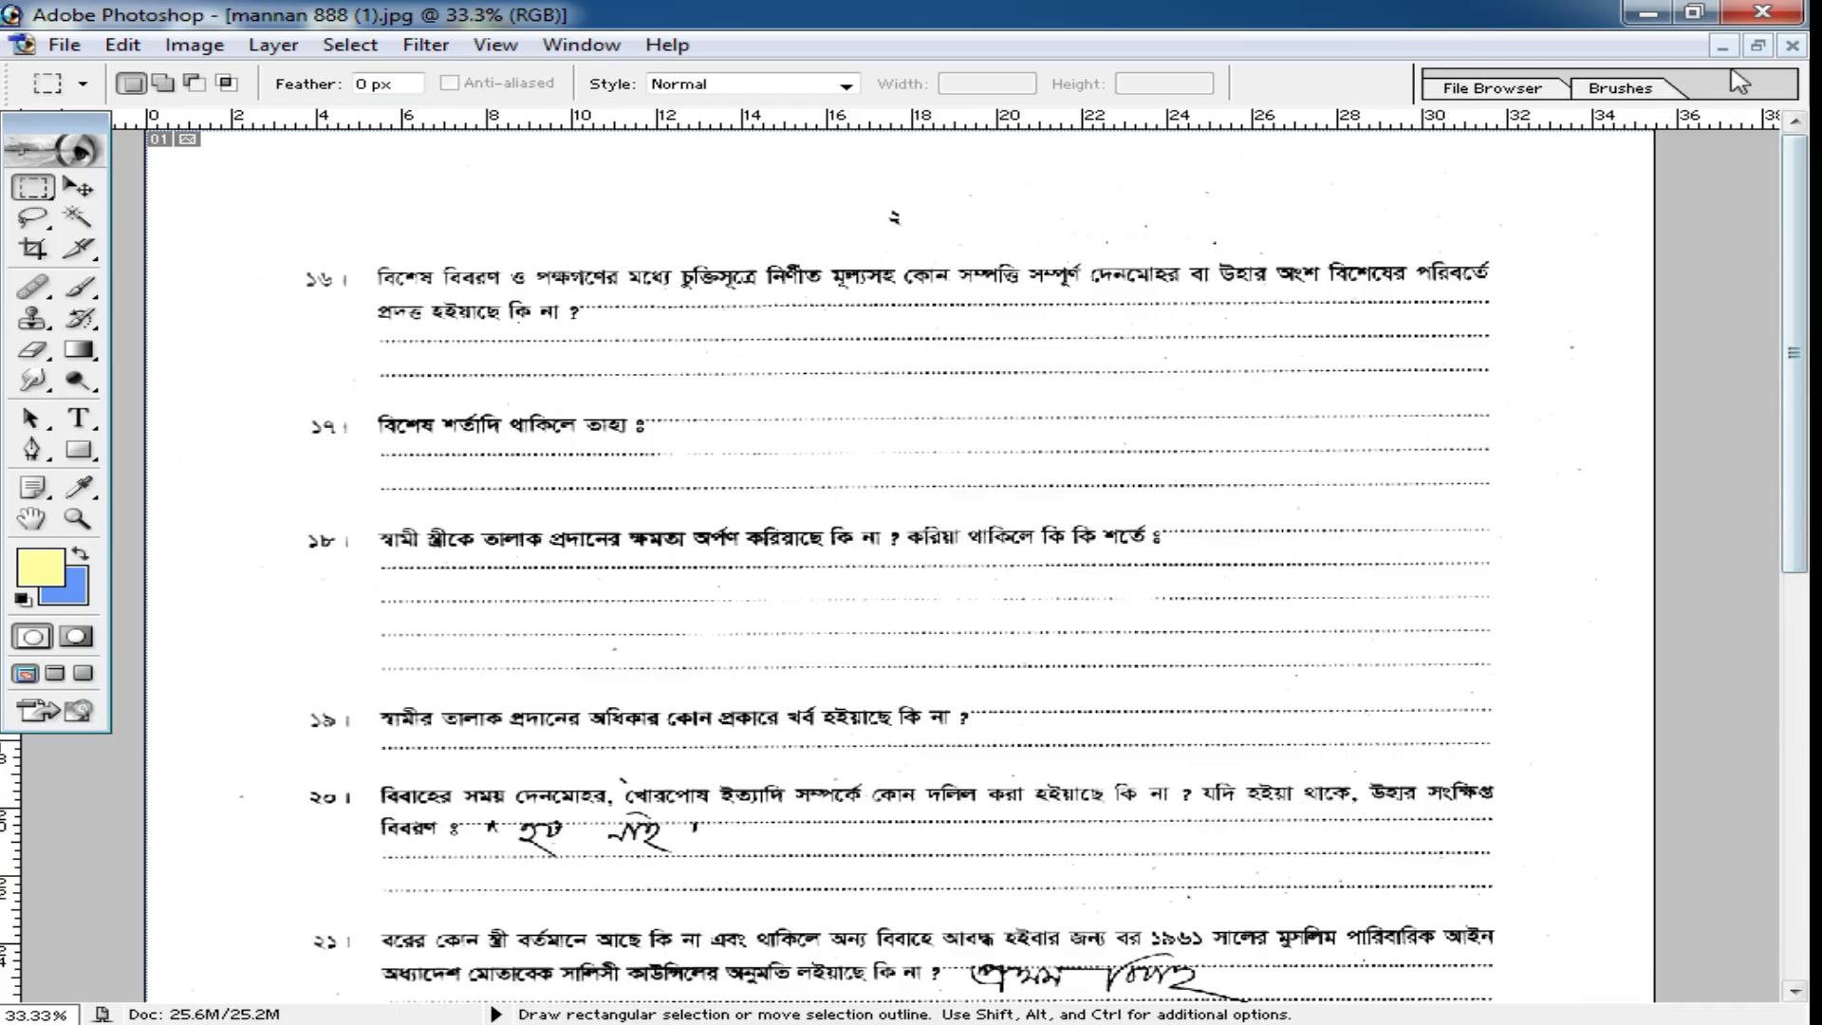
{"action": "left_click", "coordinate": [1758, 47]}
{"action": "mouse_move", "coordinate": [868, 302]}
{"action": "left_mouse_down"}
{"action": "mouse_move", "coordinate": [1583, 496]}
{"action": "mouse_move", "coordinate": [1291, 443]}
{"action": "mouse_move", "coordinate": [1047, 427]}
{"action": "mouse_move", "coordinate": [1249, 327]}
{"action": "mouse_move", "coordinate": [861, 319]}
{"action": "left_mouse_up"}
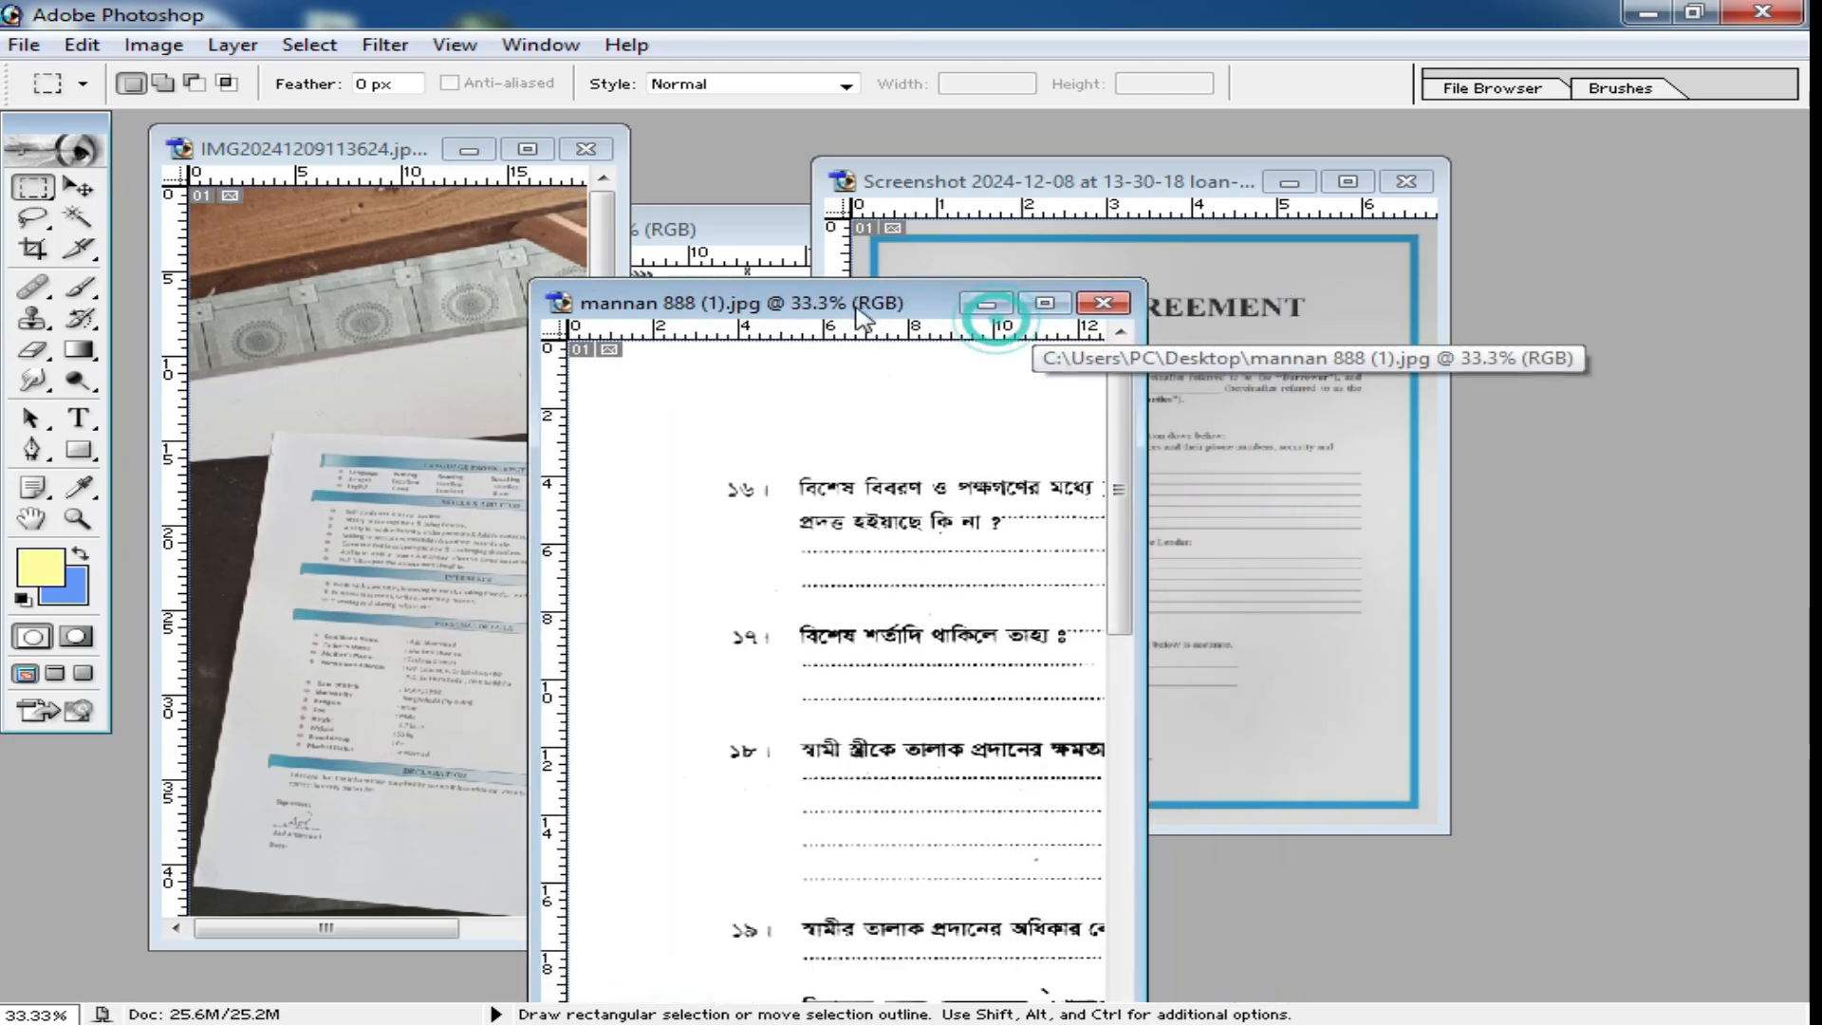